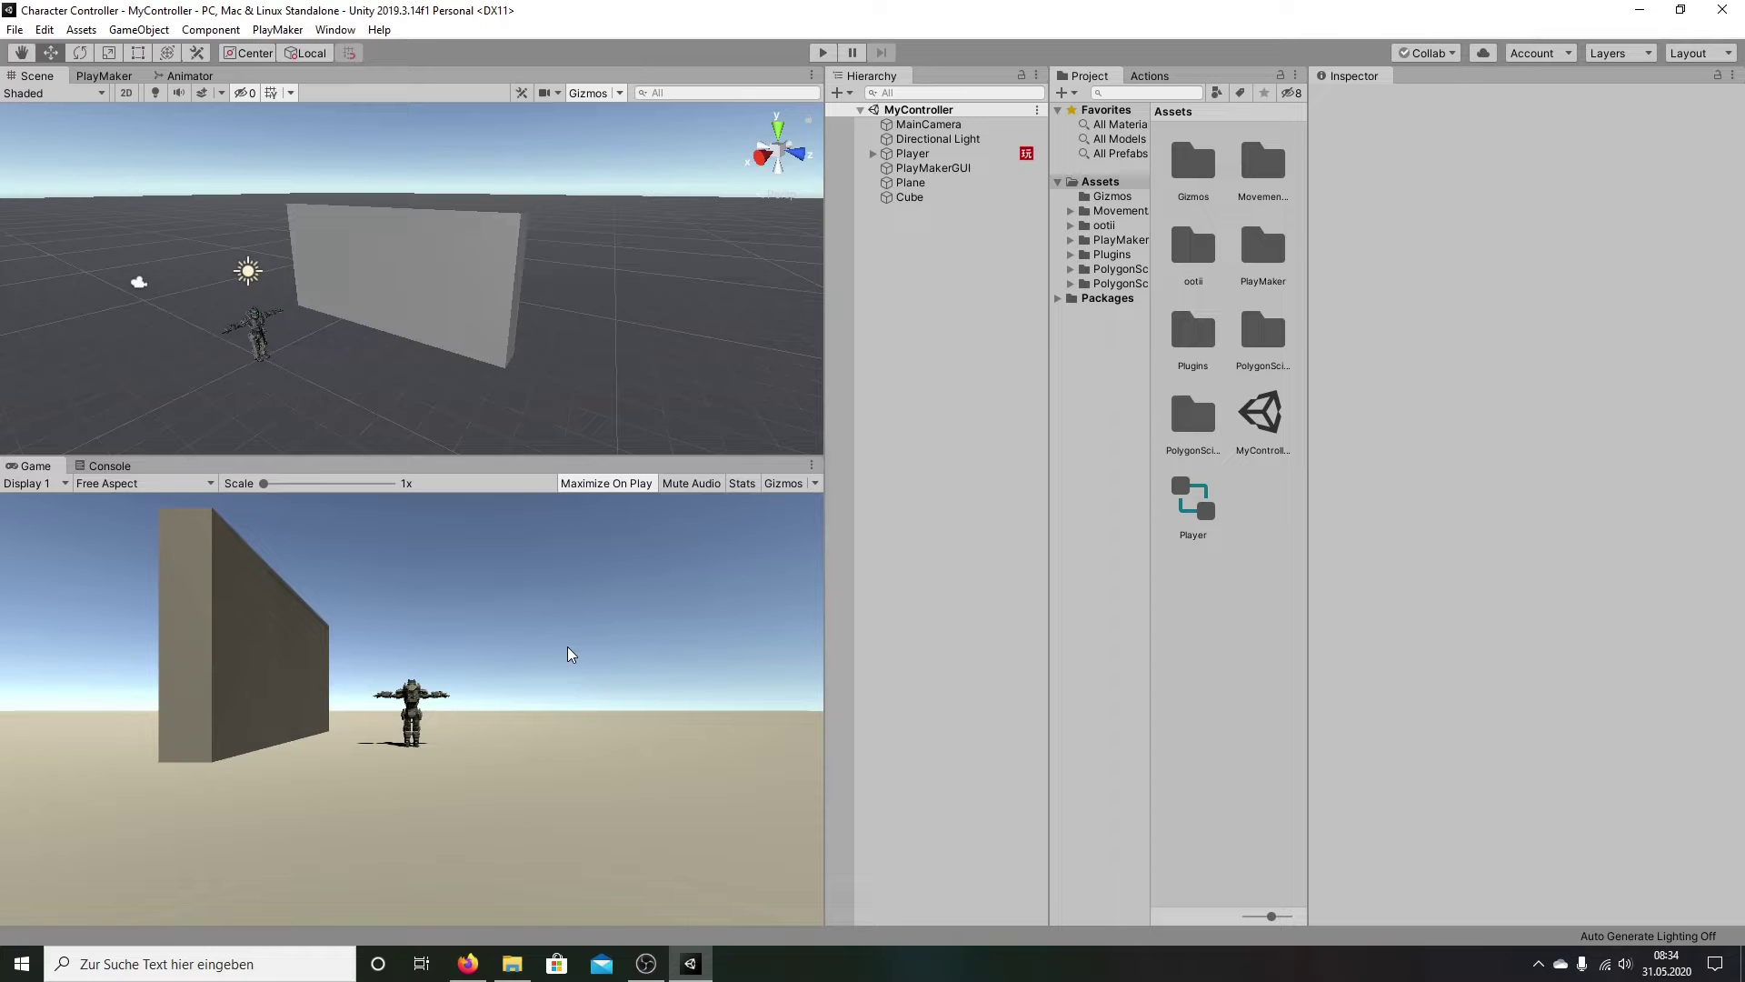
Step: Open the Inventory-Pro repository on GitHub and check its Clone or download options
click(468, 964)
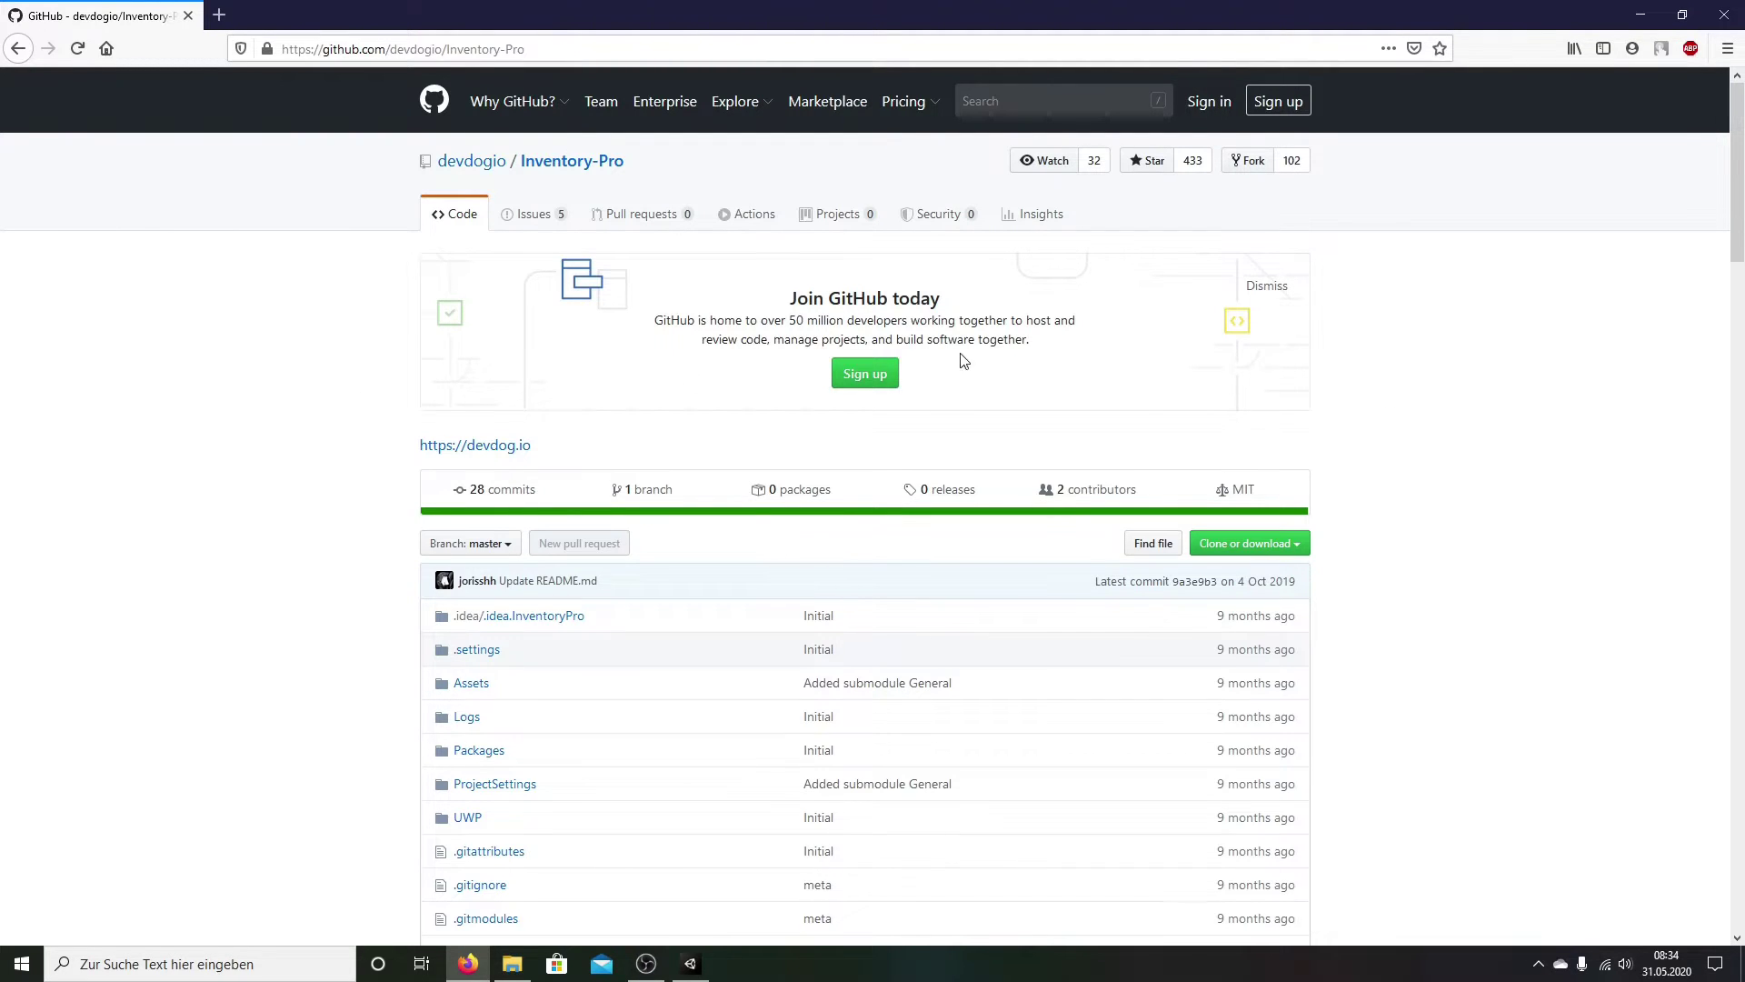
click(1232, 544)
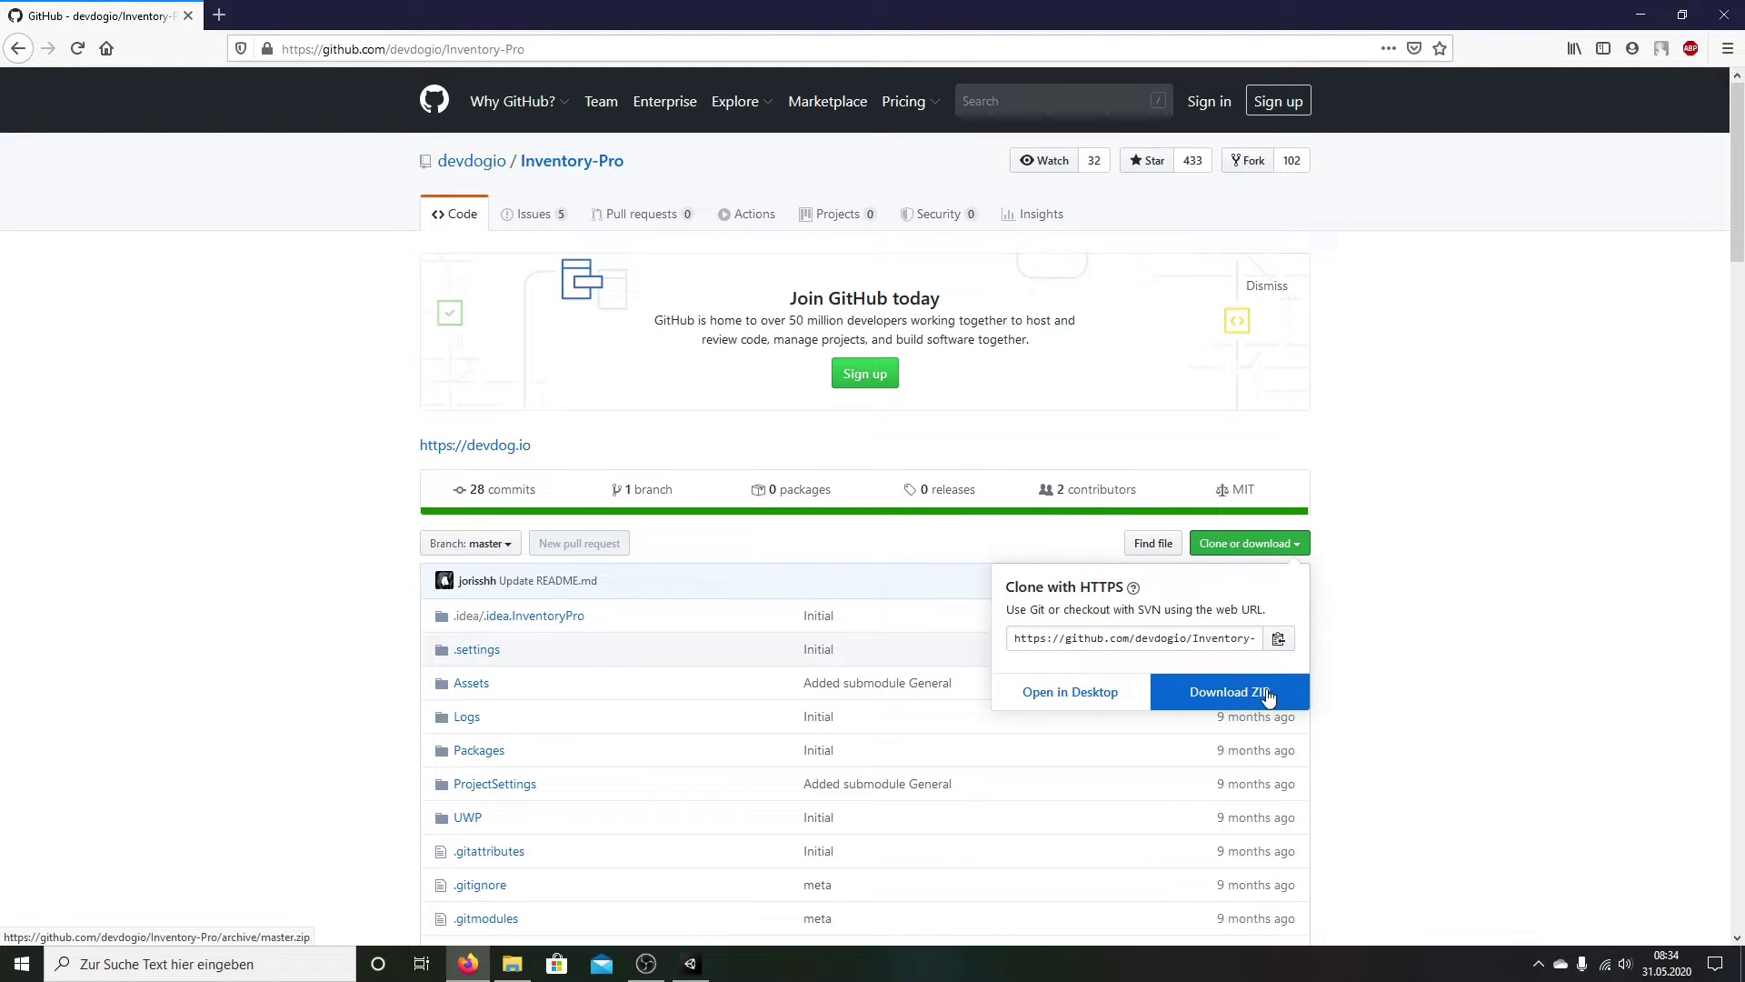
click(1458, 495)
Step: Follow the Getting started section's 'the general library' link to devdogio/general and view its download options
scroll(1491, 476, down, 15)
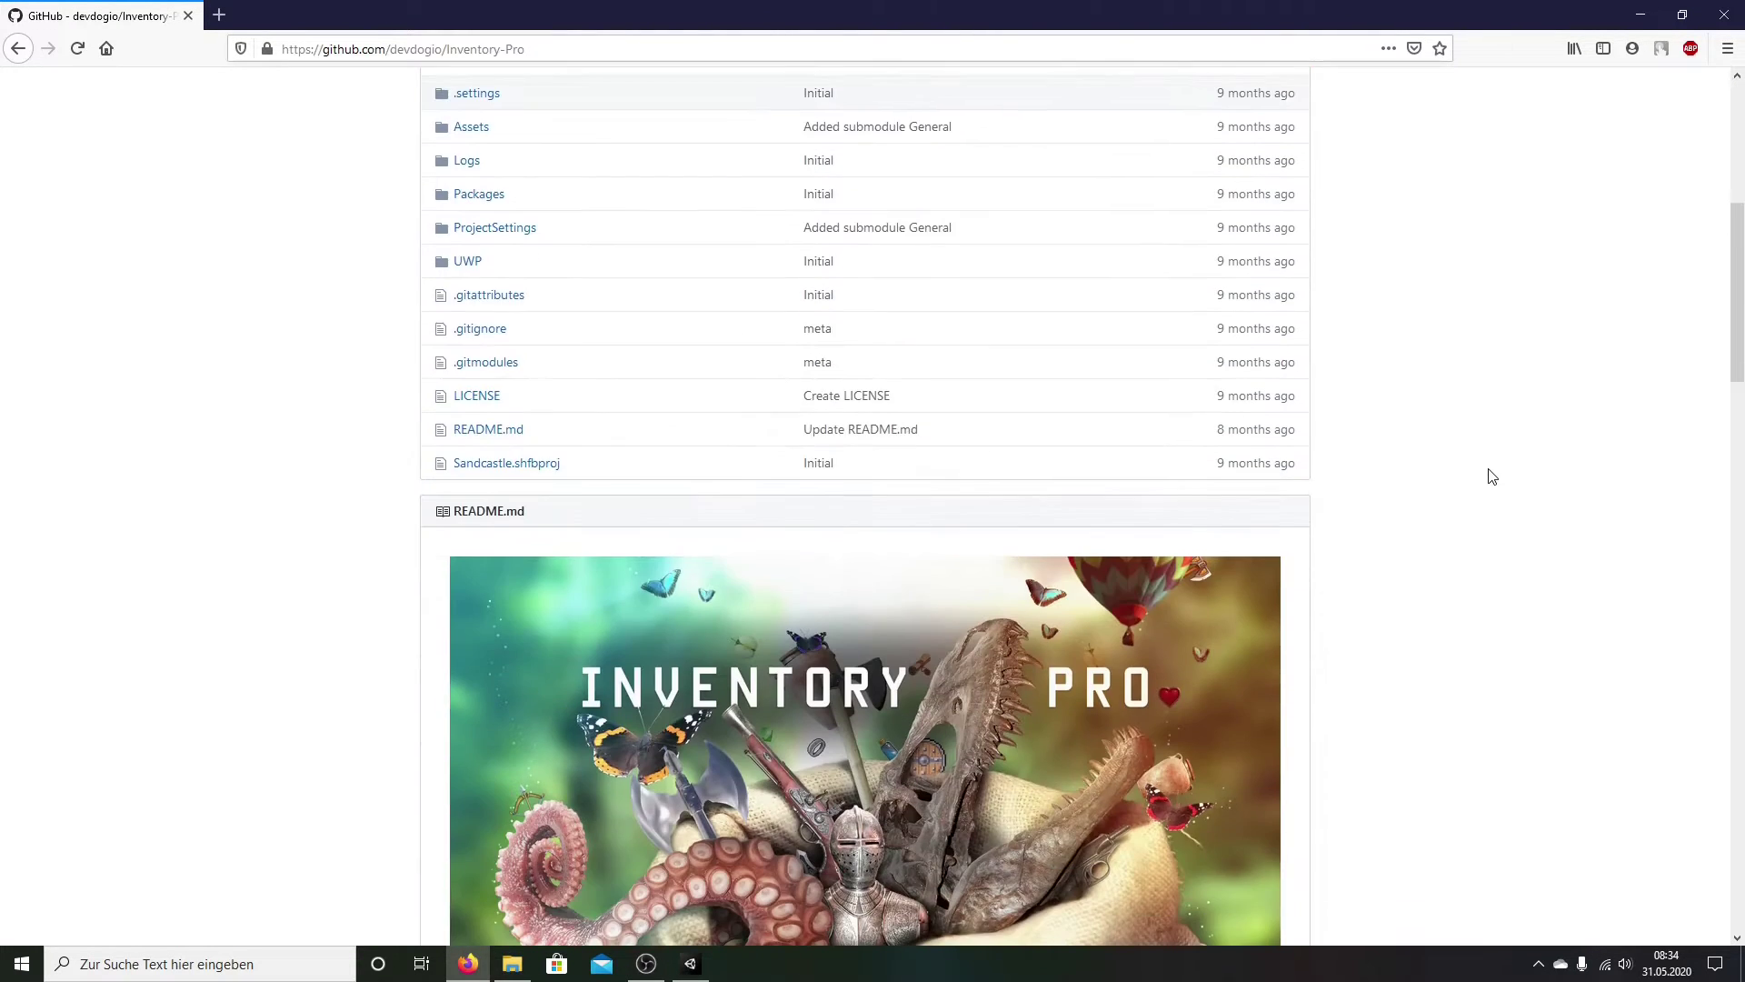
scroll(1492, 476, down, 4)
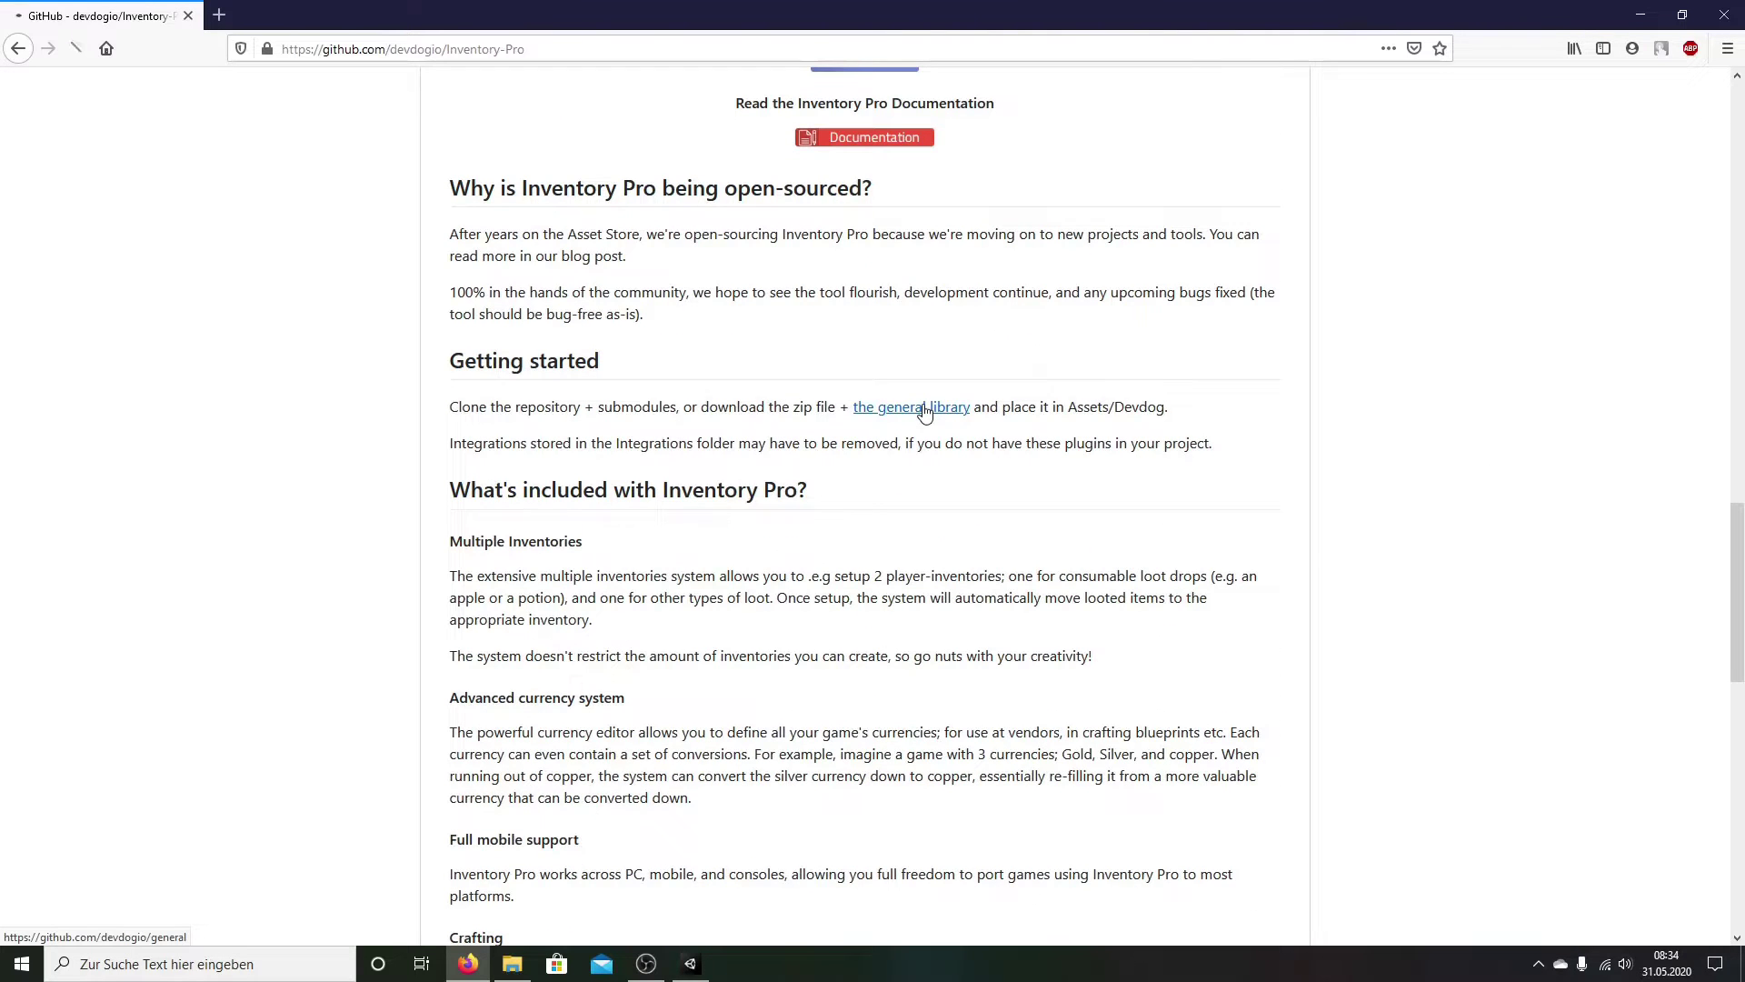
click(1243, 543)
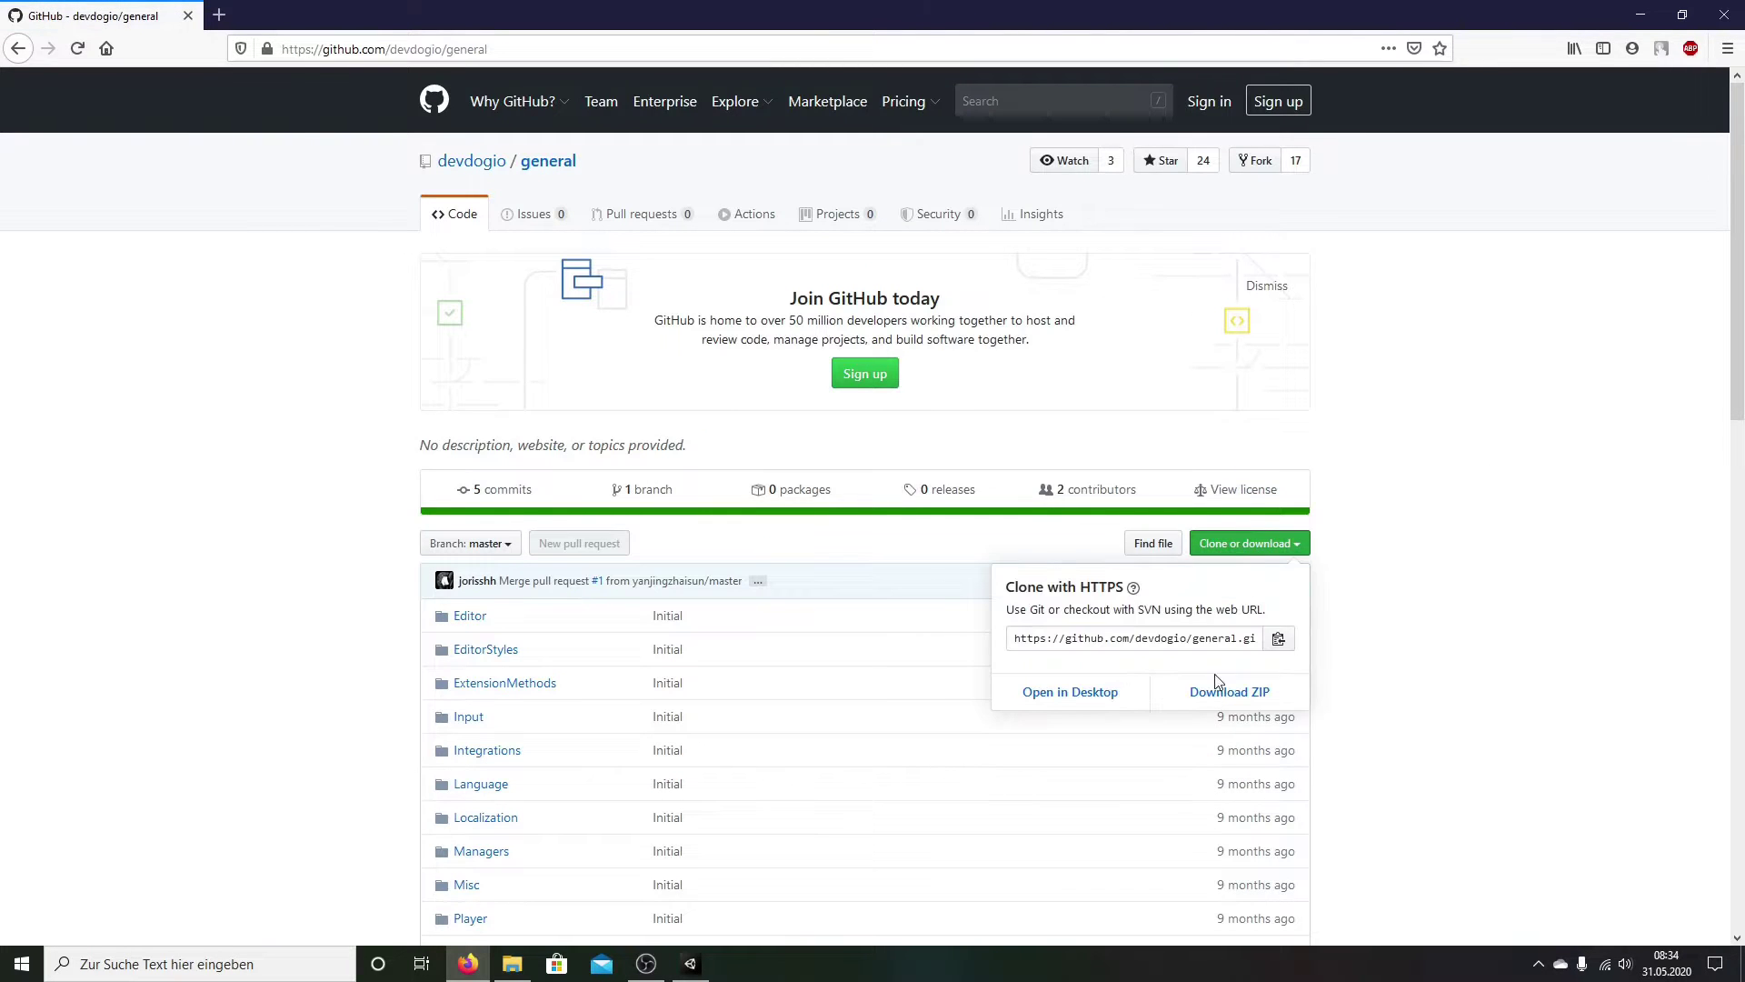
click(1506, 445)
scroll(1419, 441, down, 5)
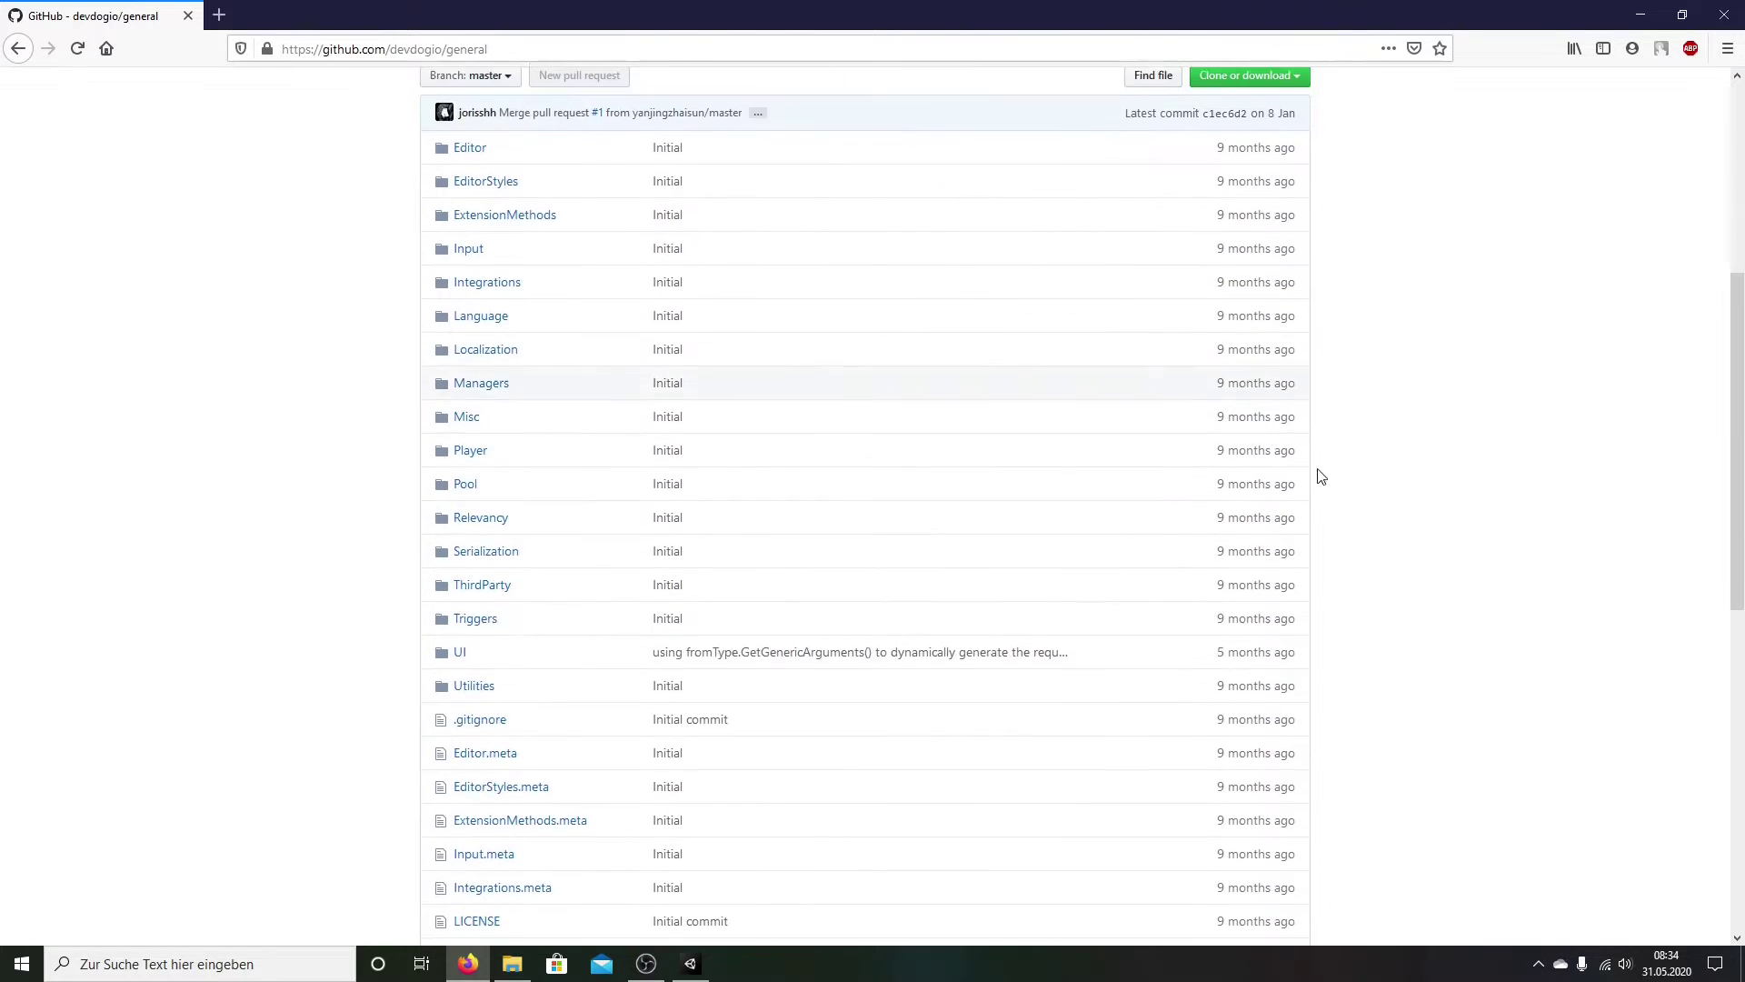
scroll(1304, 480, down, 8)
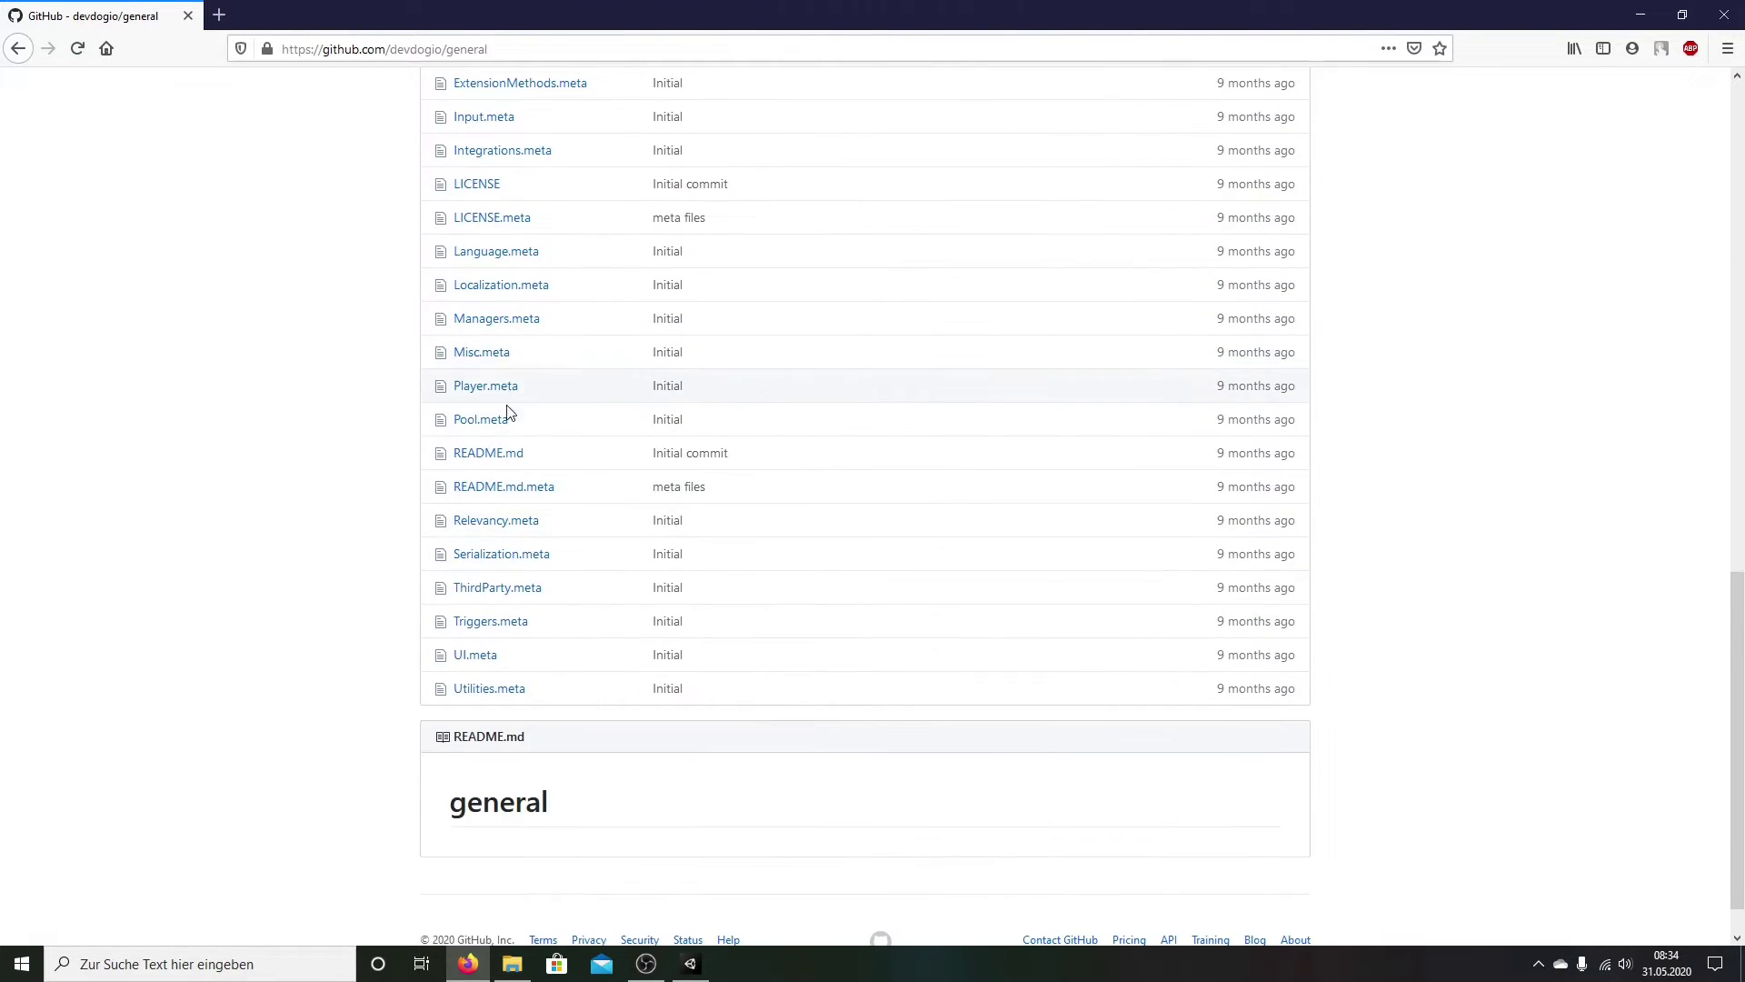
Step: Open Inventory-Pro-master > Inventory-Pro-master > Assets in Explorer and drag the Devdog folder to Unity
click(513, 963)
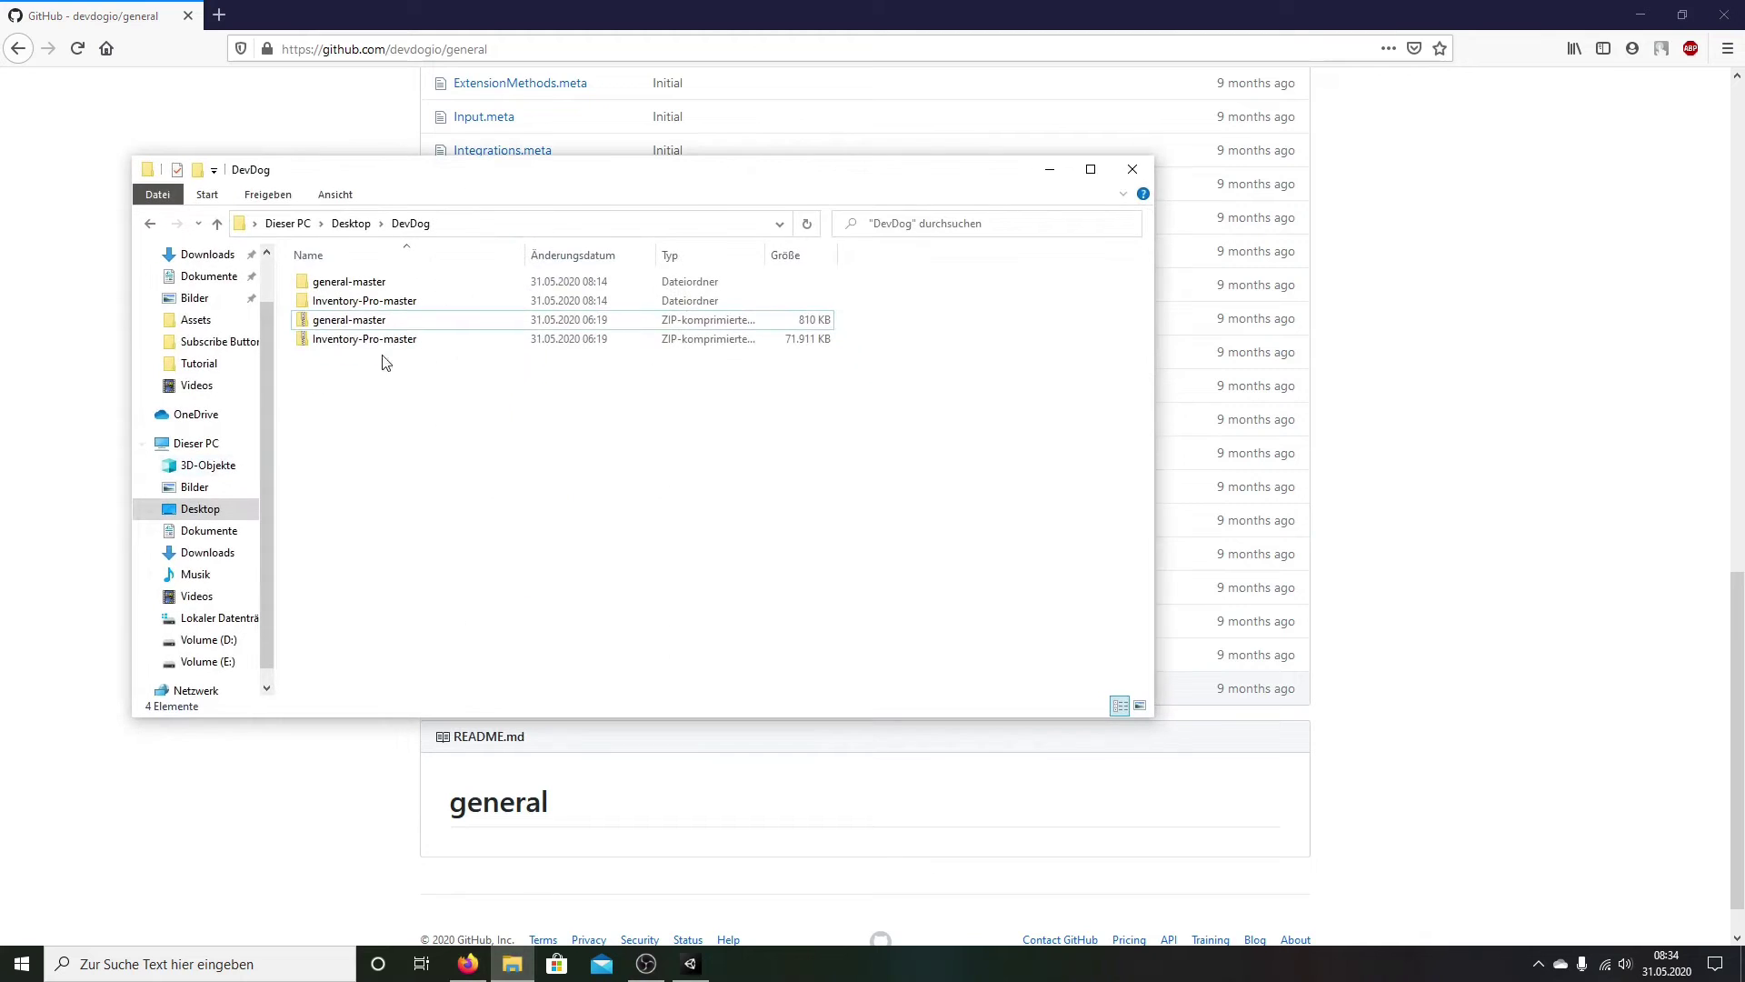
click(380, 303)
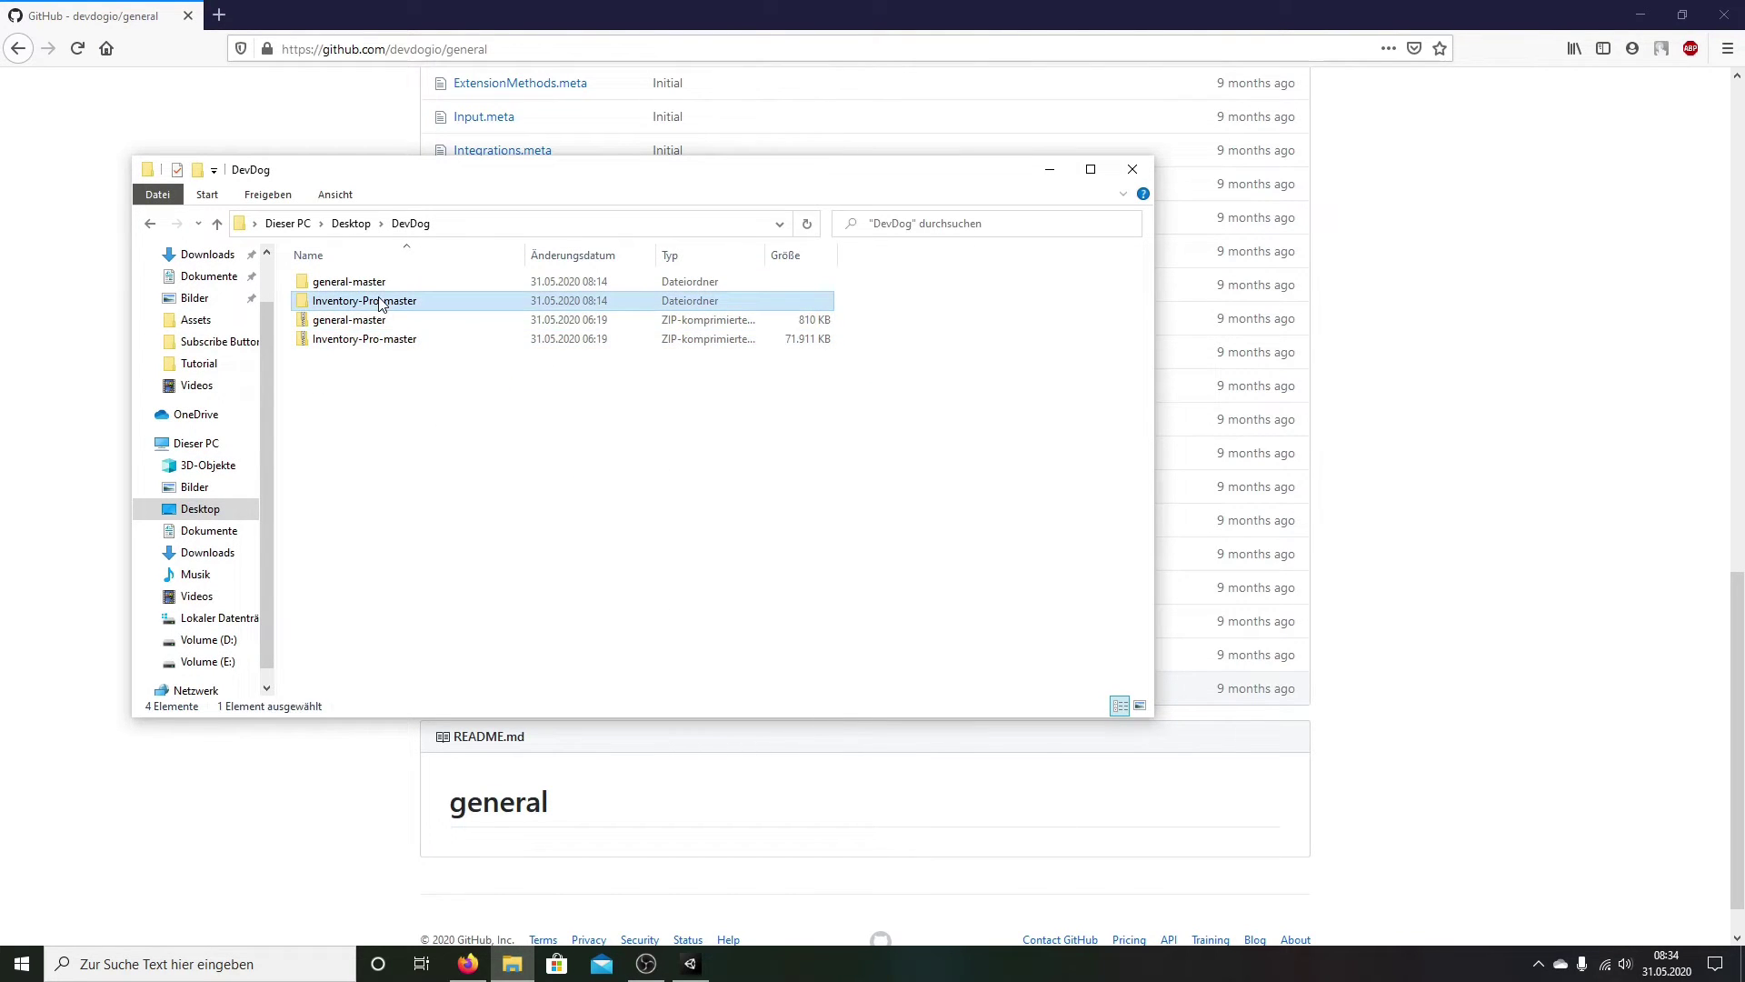
double_click(380, 302)
double_click(374, 284)
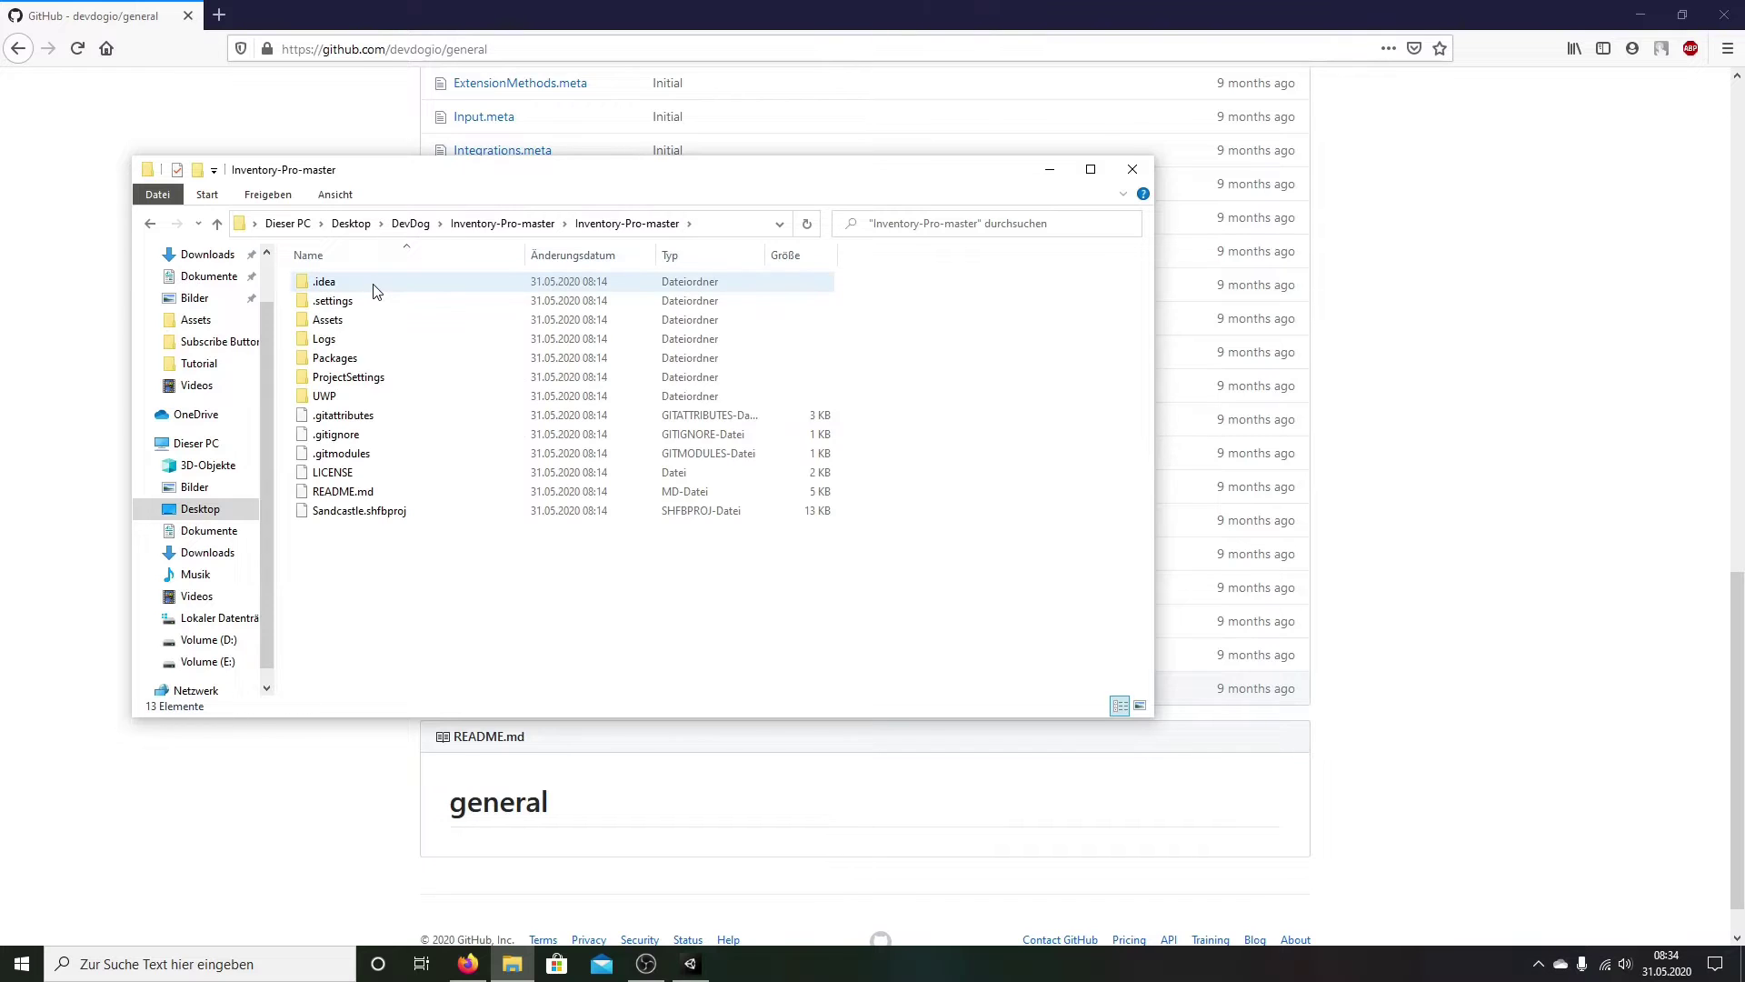
click(363, 321)
double_click(363, 321)
click(348, 287)
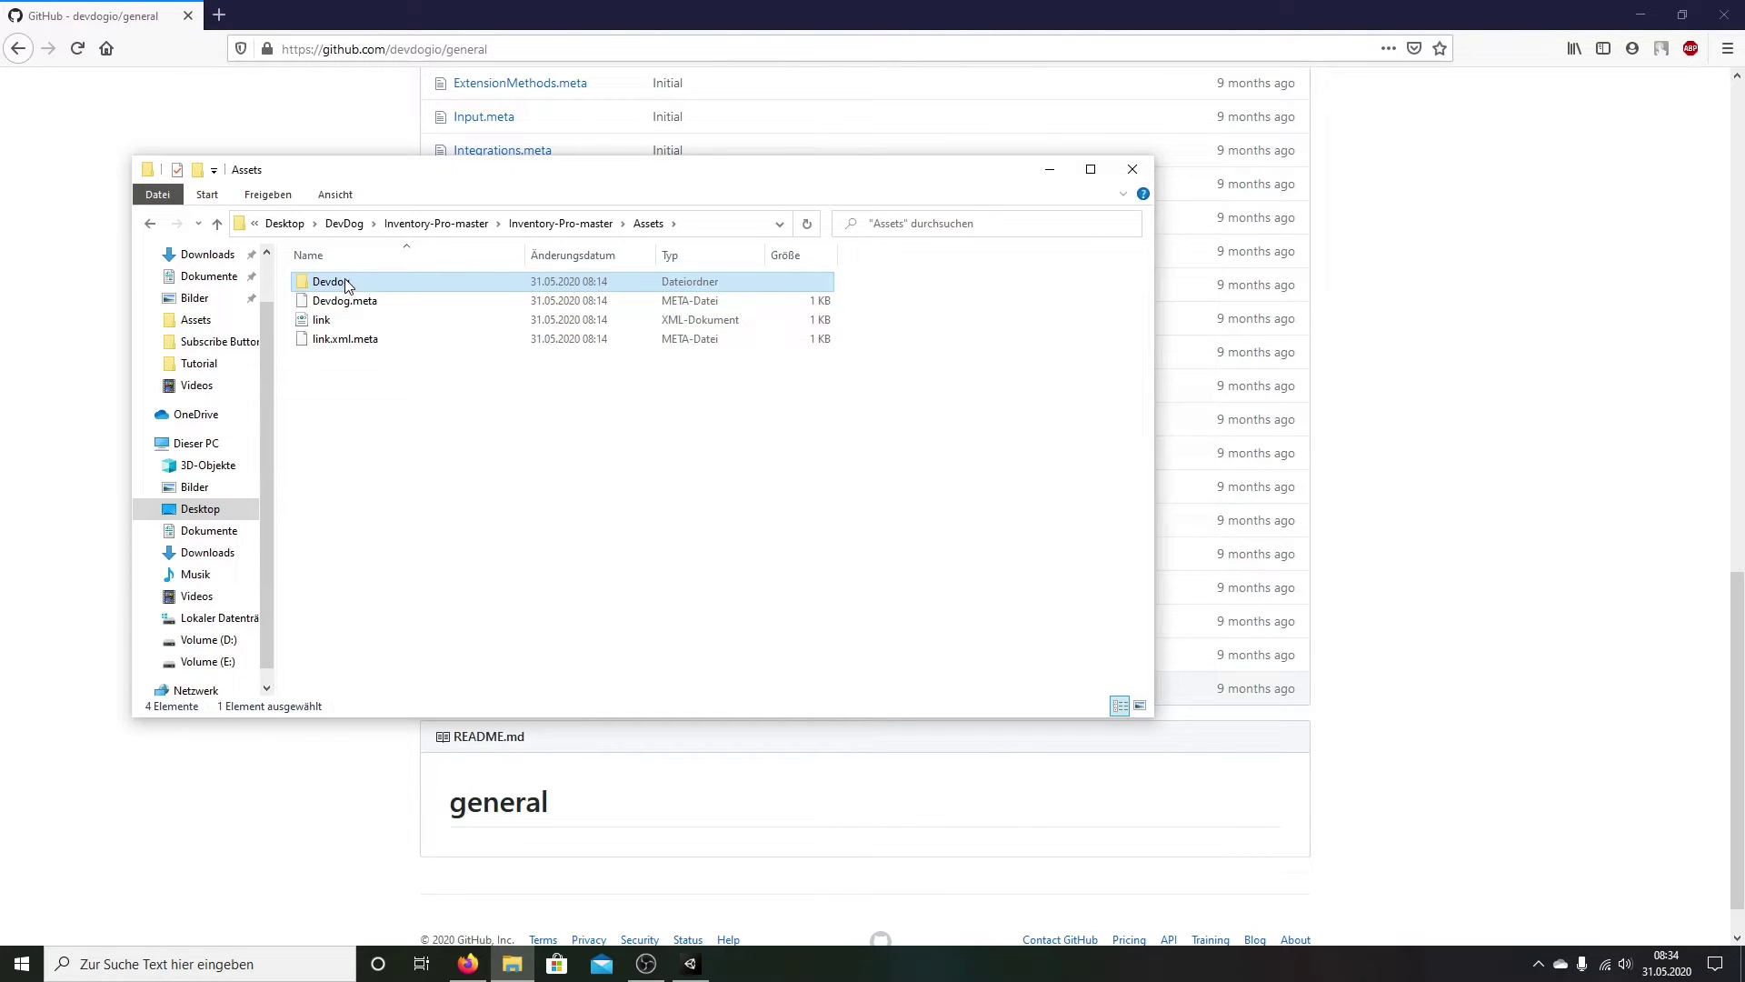
drag(345, 288, 1100, 184)
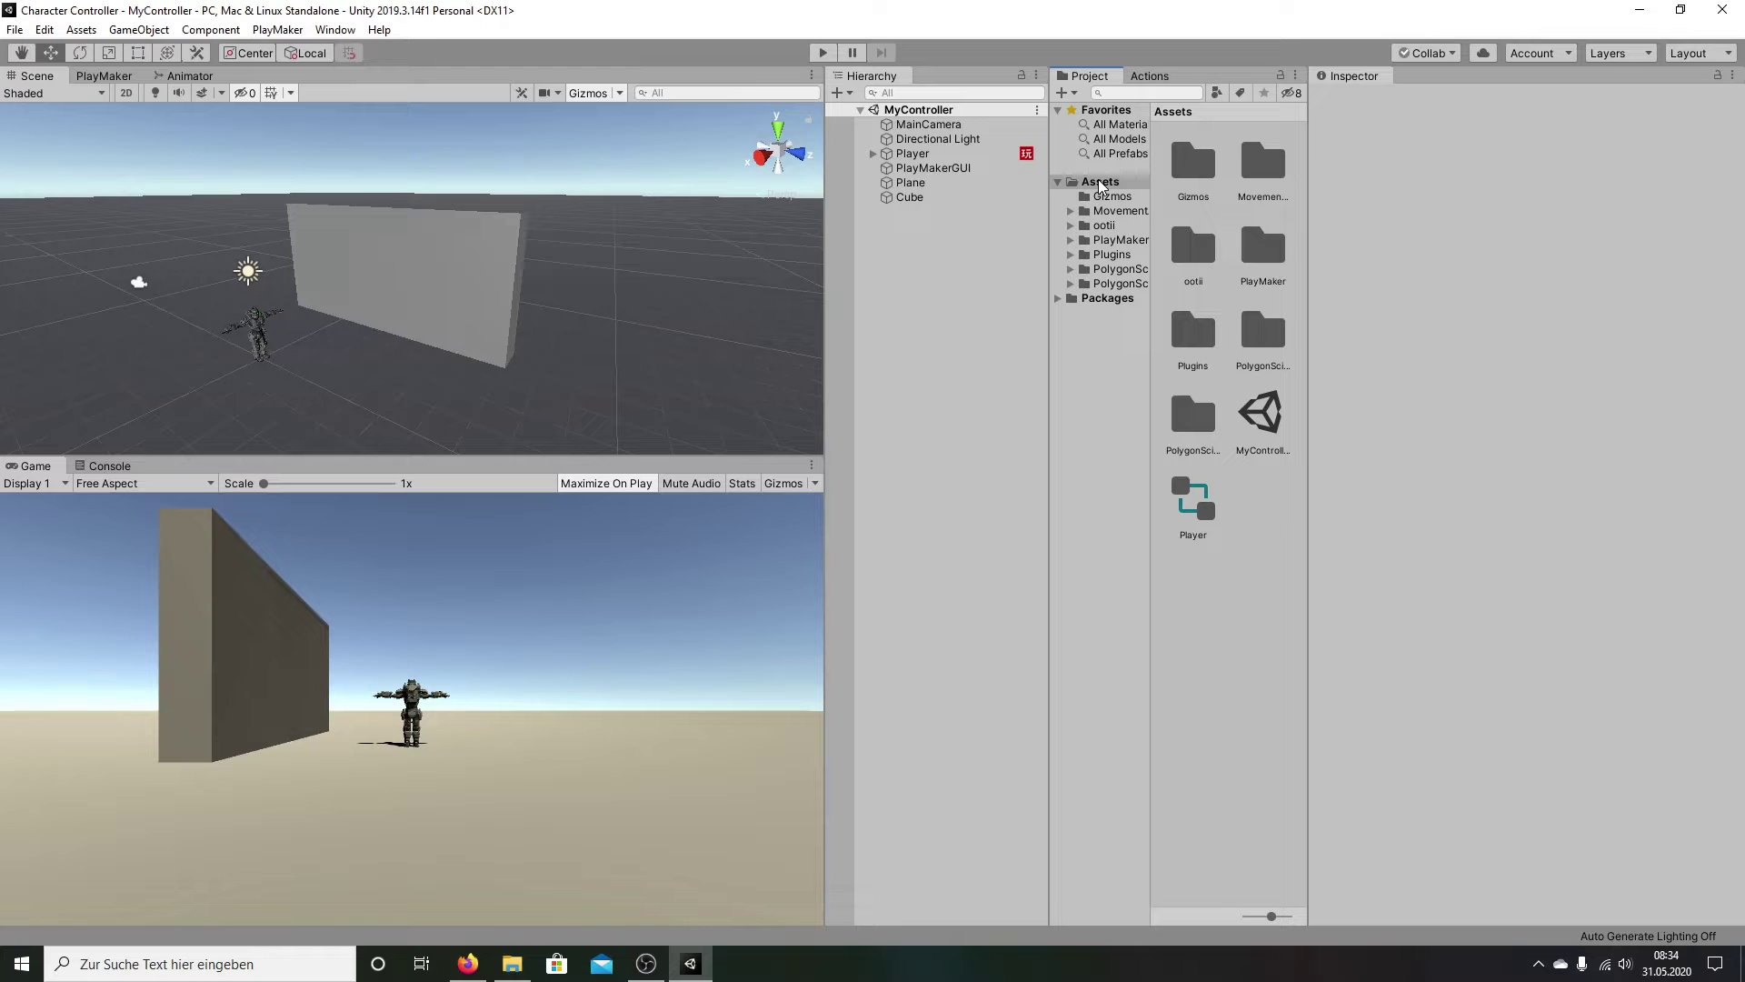
Step: Drop the Devdog folder into the Unity project's Assets
drag(1101, 187, 1108, 191)
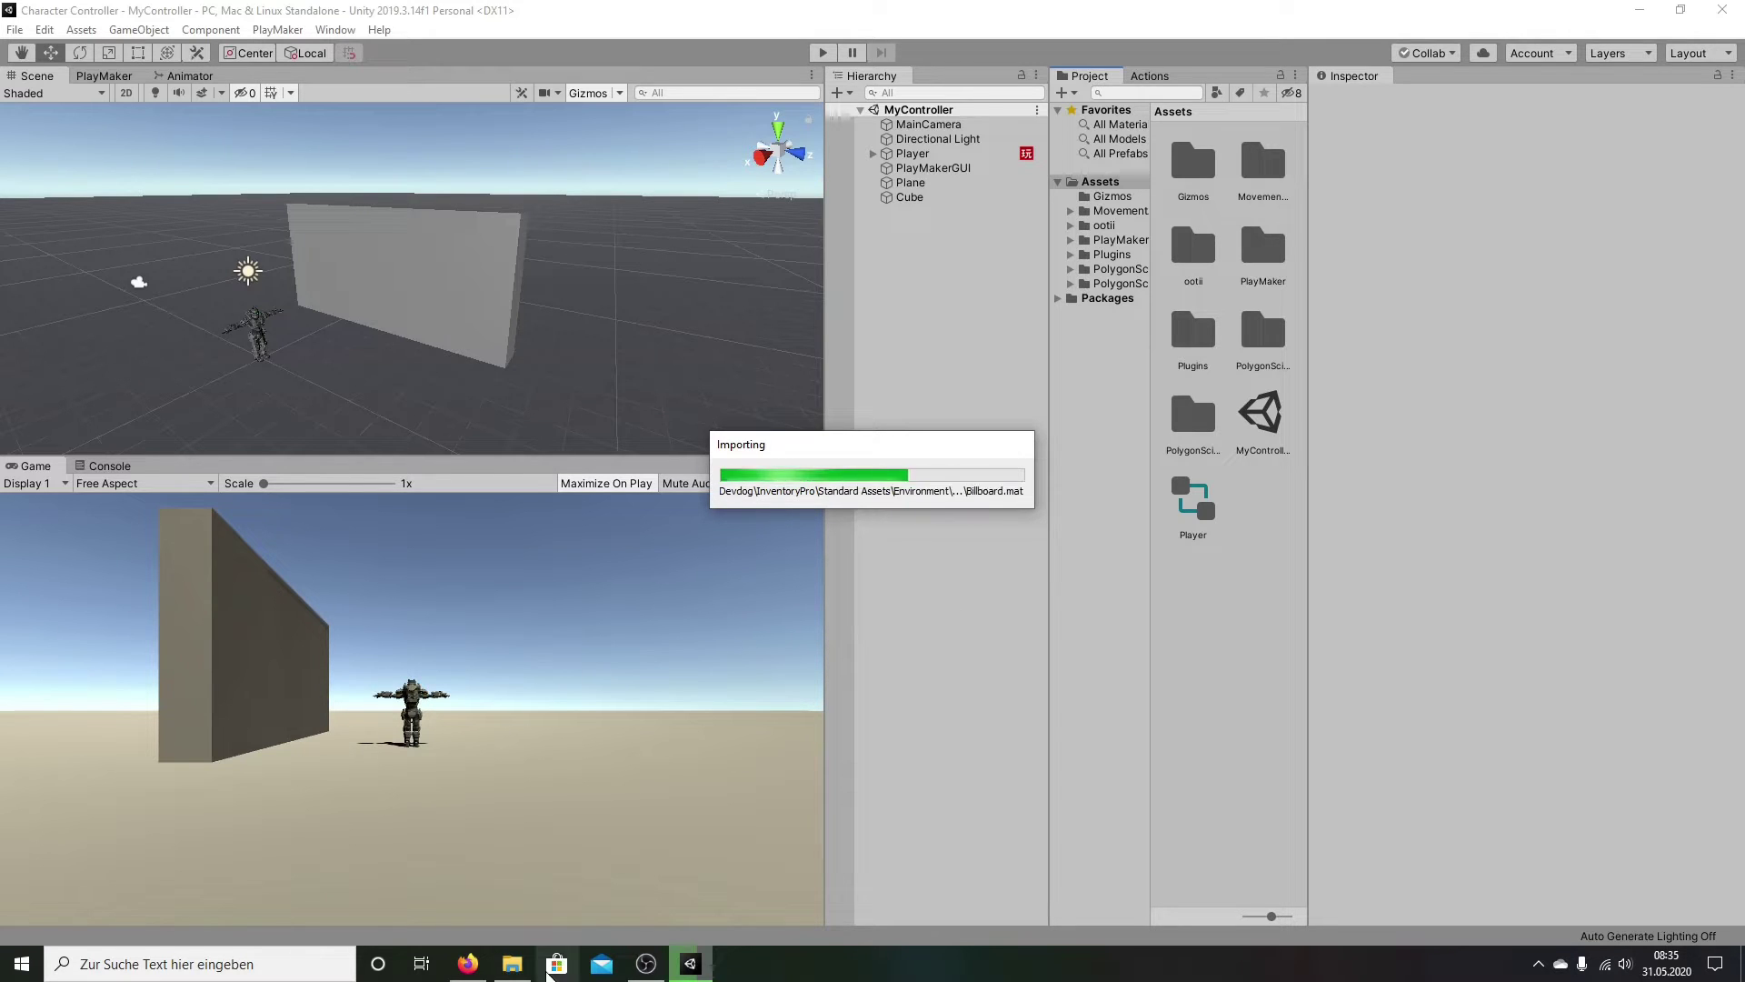
click(512, 964)
drag(300, 282, 691, 966)
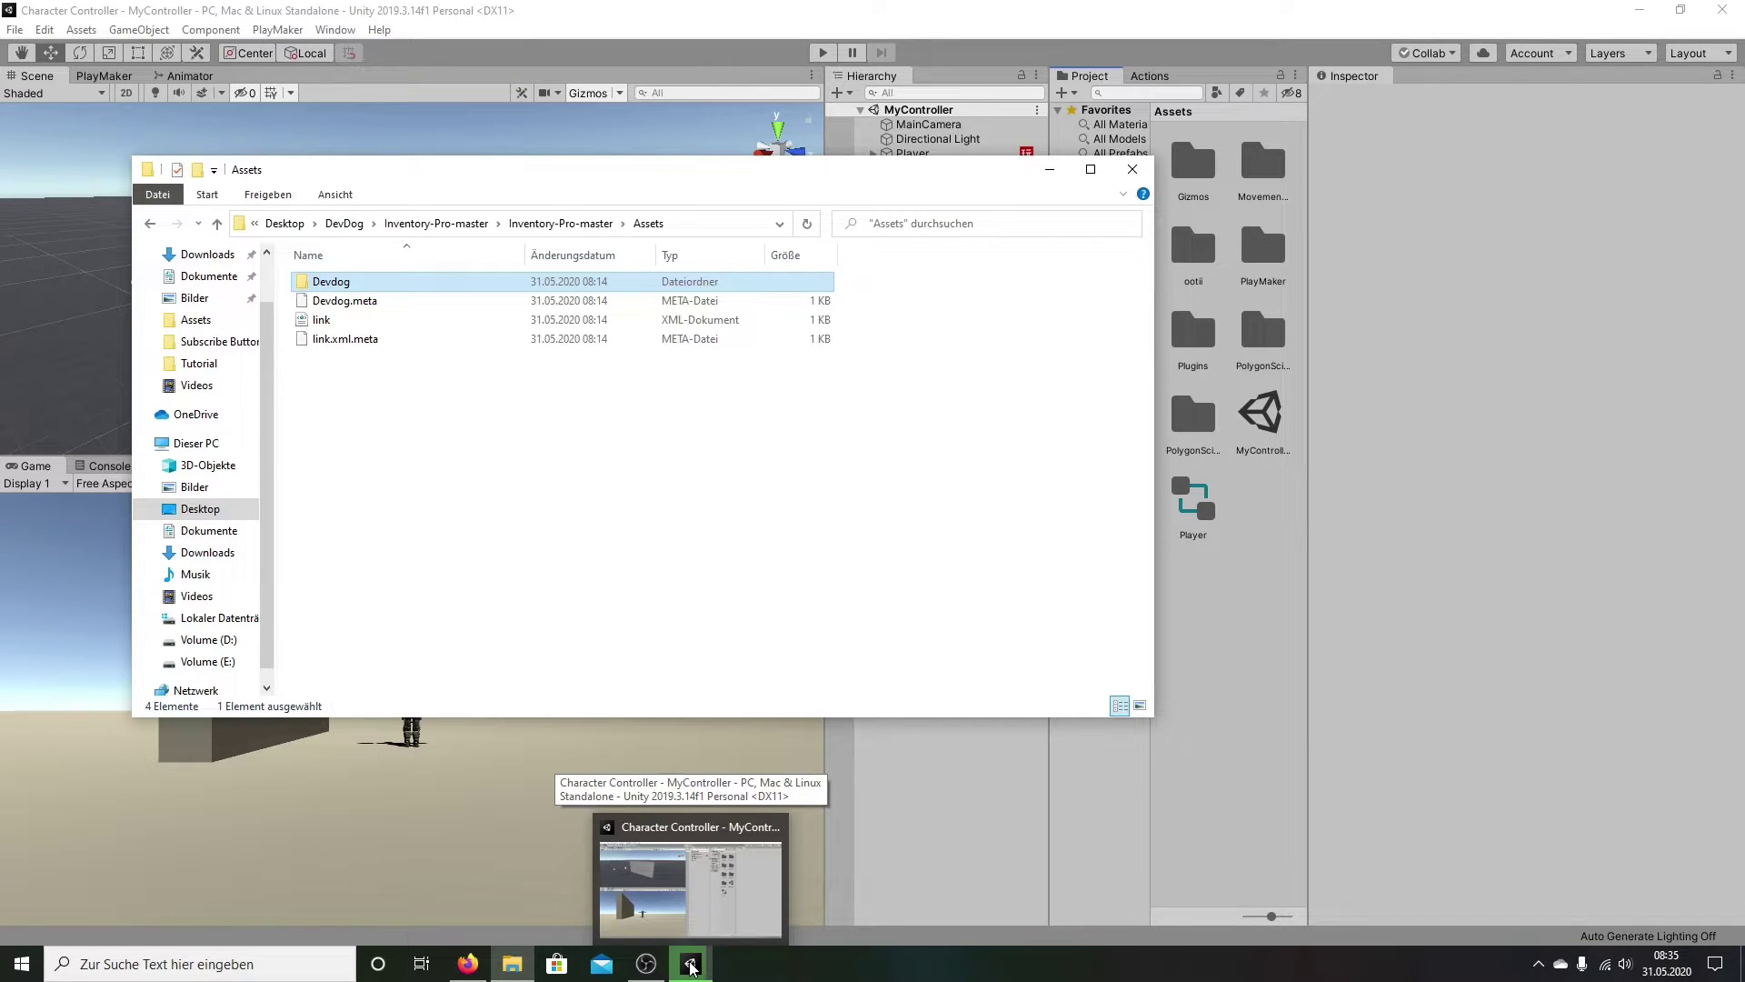
drag(691, 966, 701, 342)
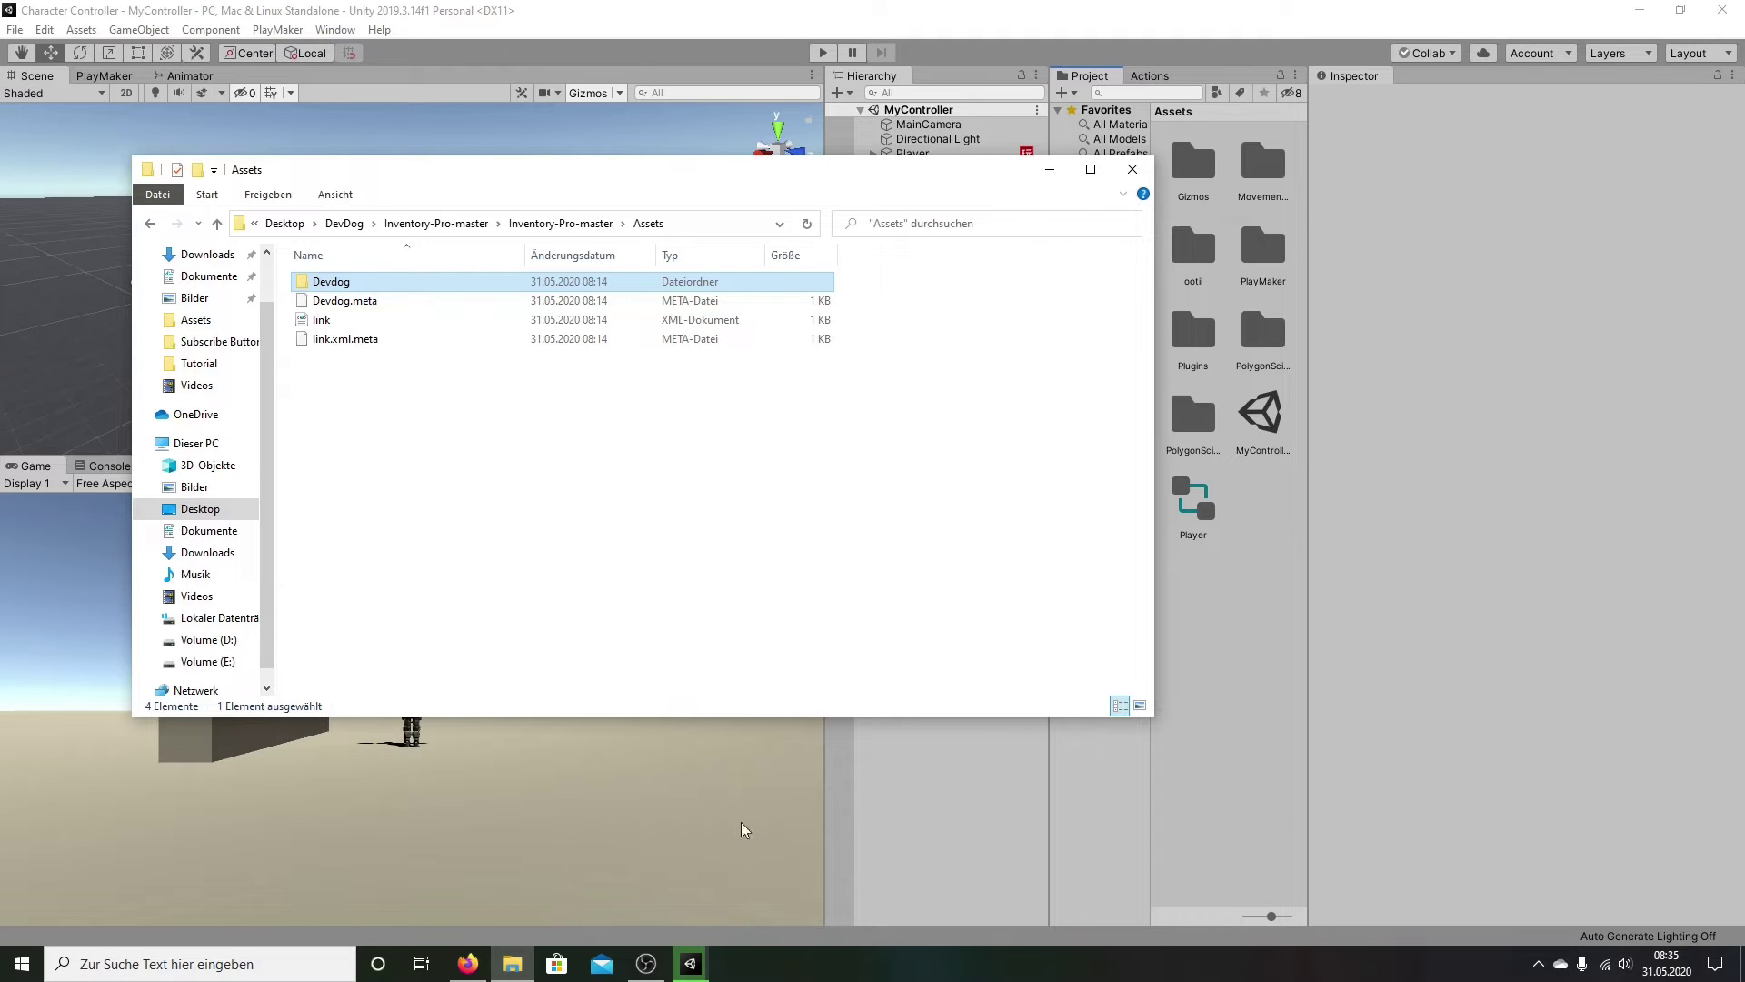
mouse_move(691, 965)
click(719, 930)
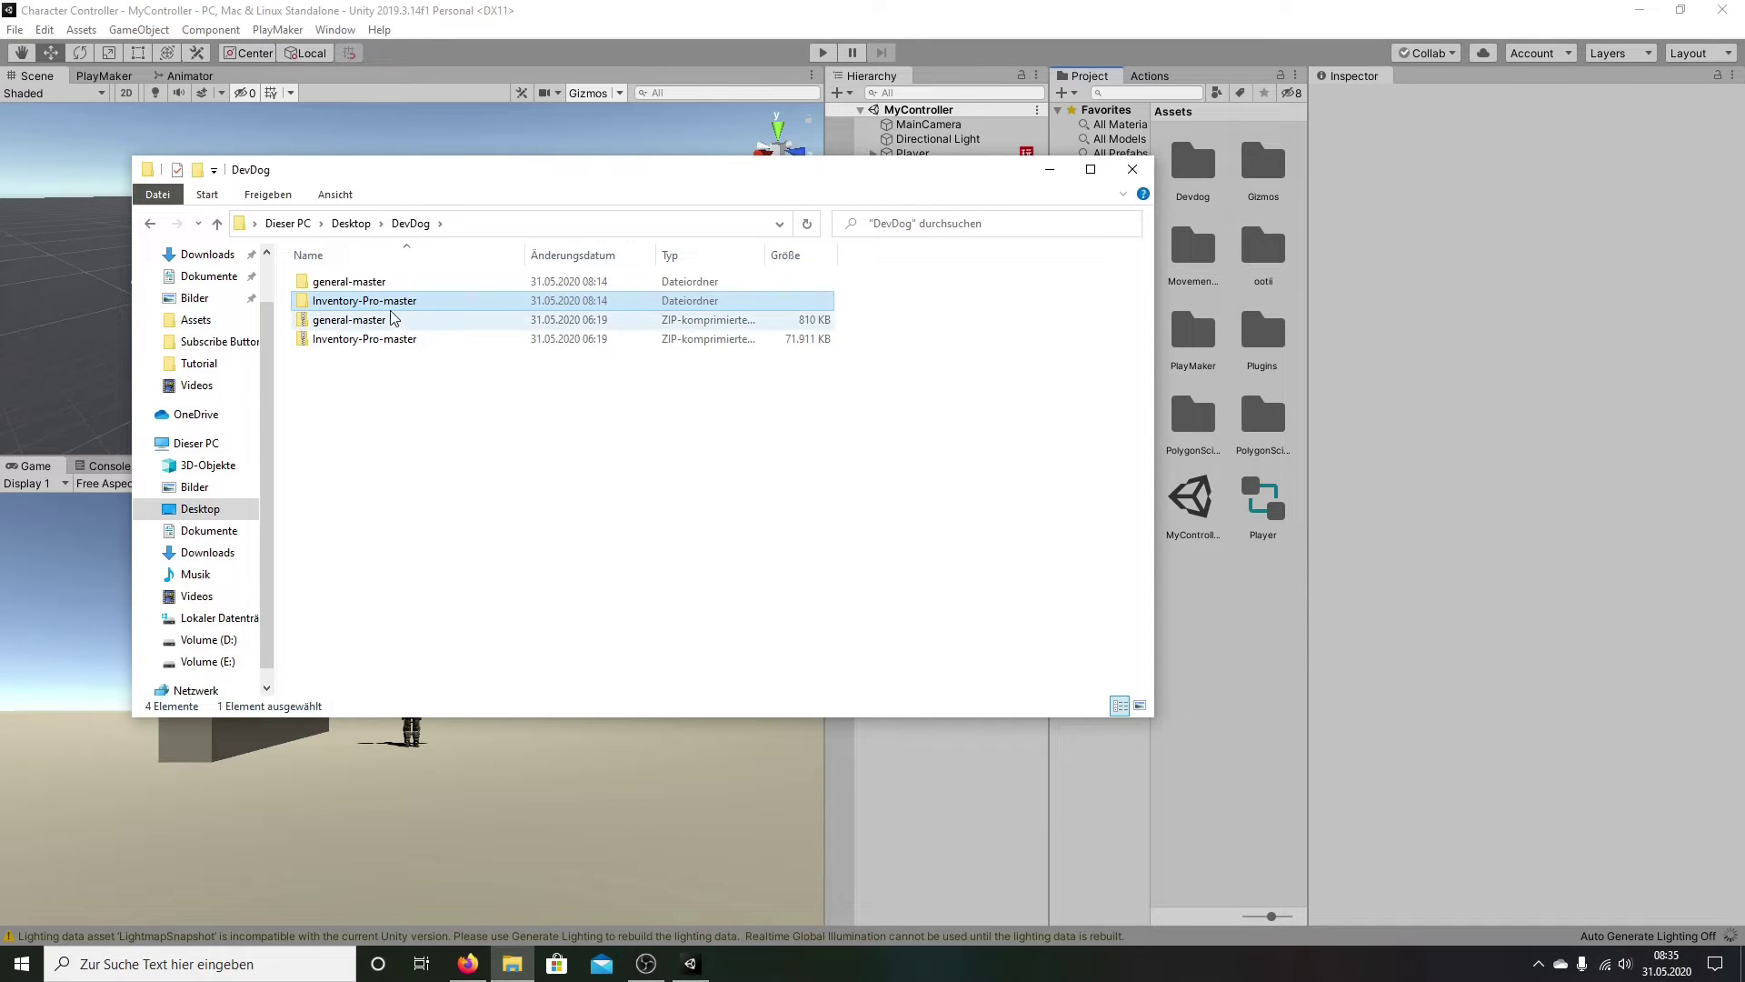
Step: Open the general-master folder in Explorer and approve Unity's obsolete-script API update
click(380, 284)
double_click(380, 284)
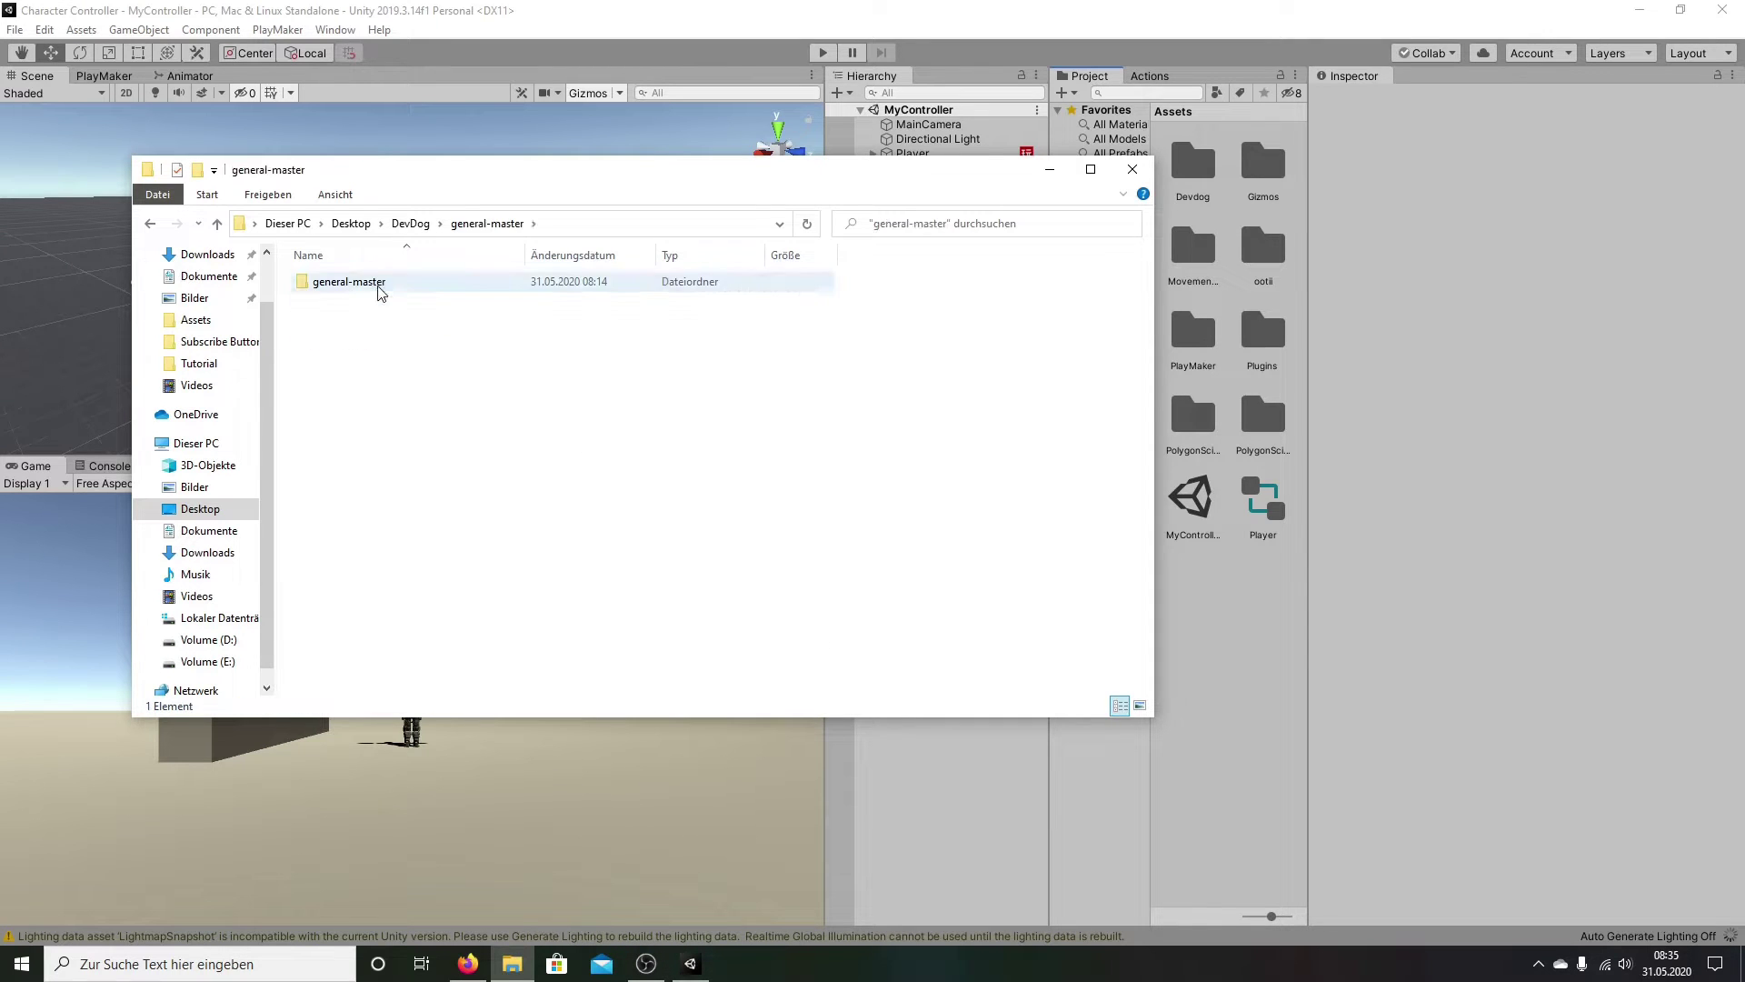
double_click(379, 283)
drag(909, 170, 690, 241)
click(995, 380)
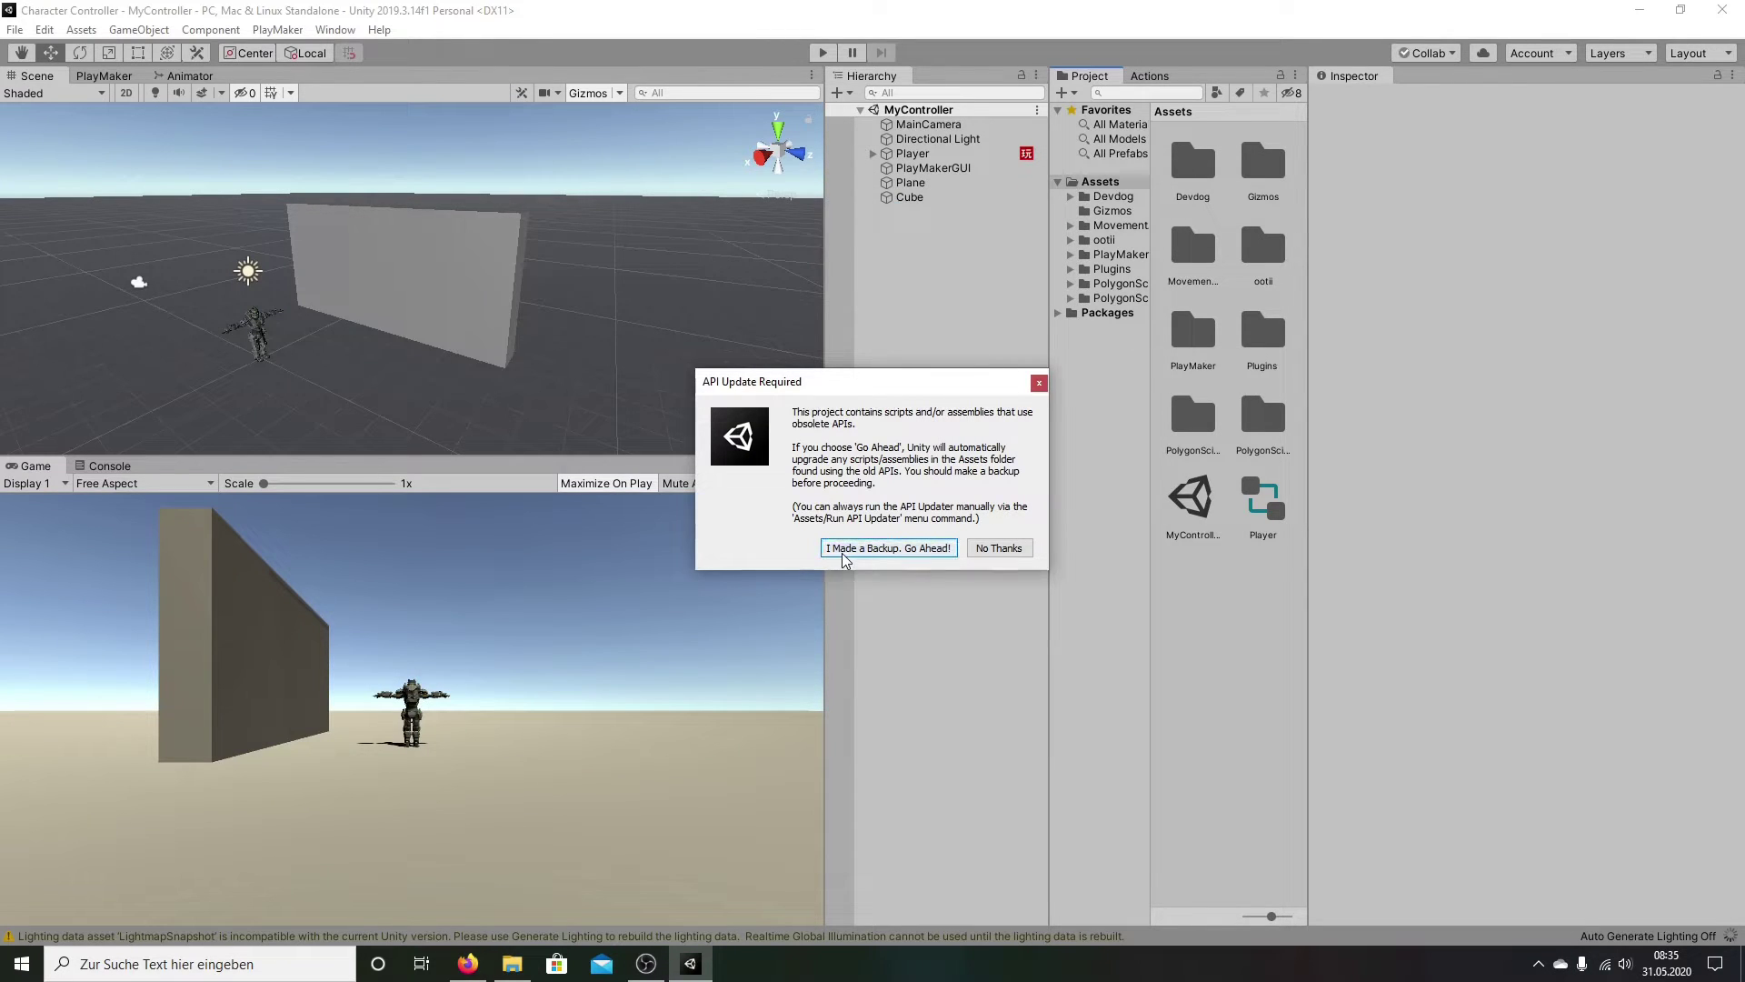
click(883, 551)
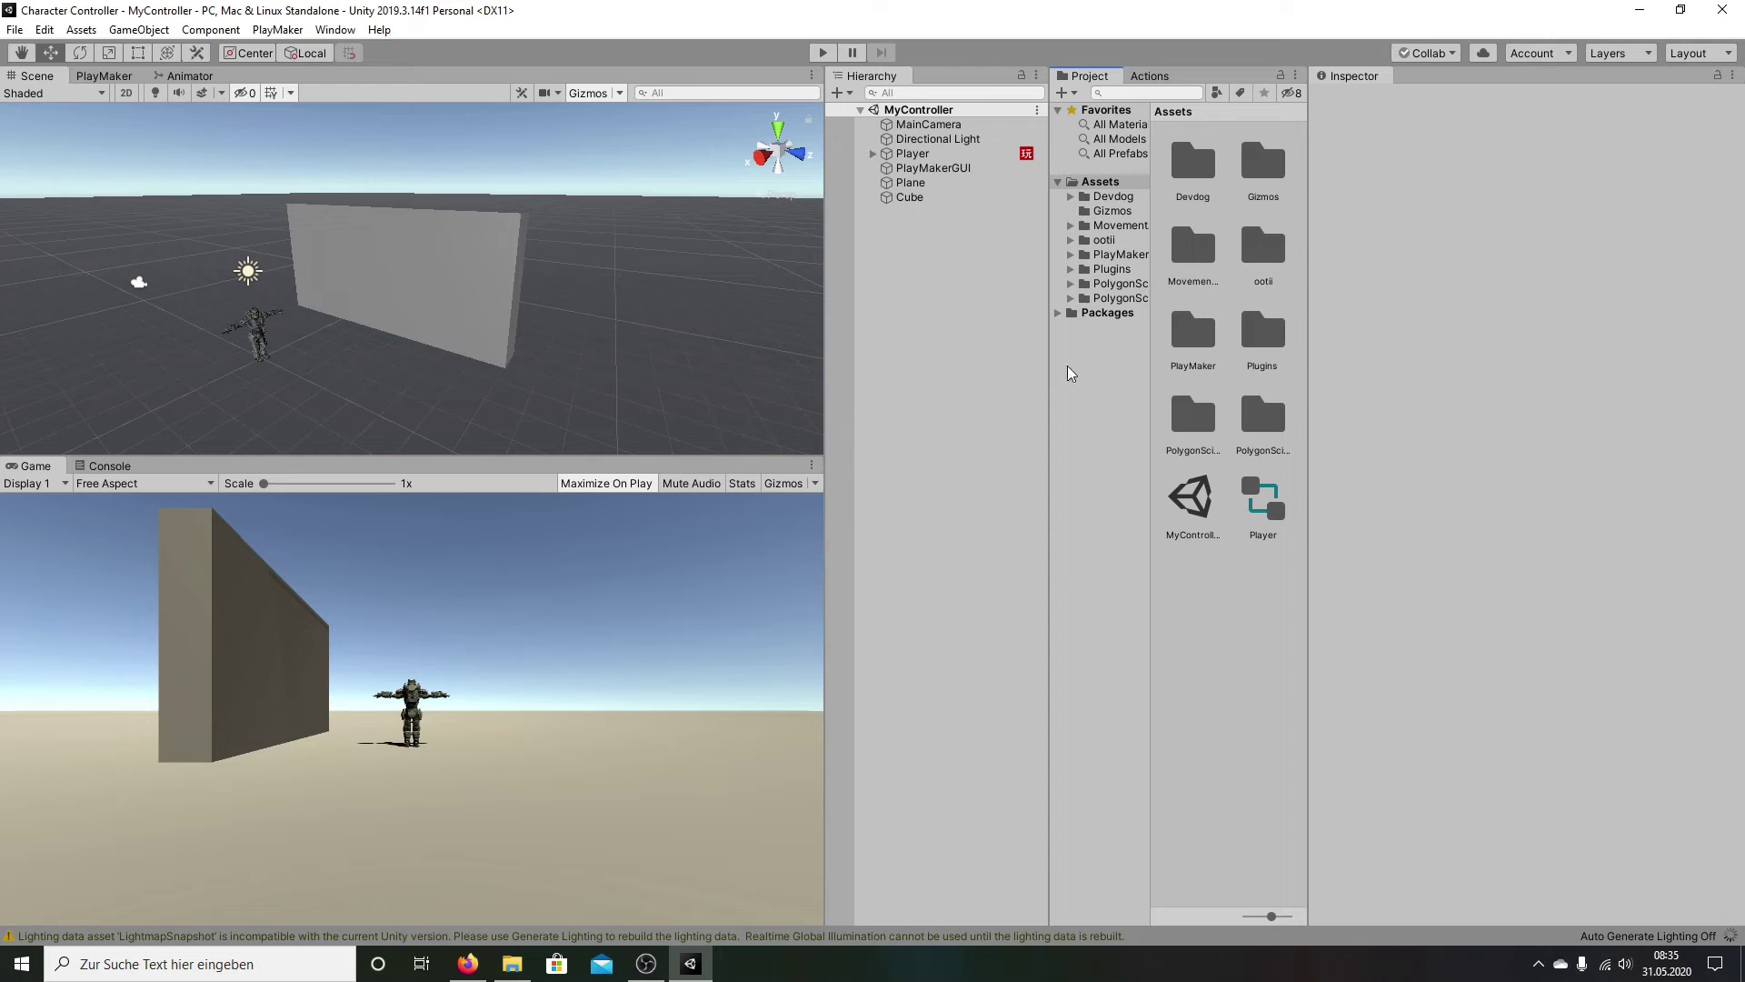
Step: Copy all 17 general-master folders, Editor through Utilities, into Unity's empty Devdog/General folder
click(1112, 197)
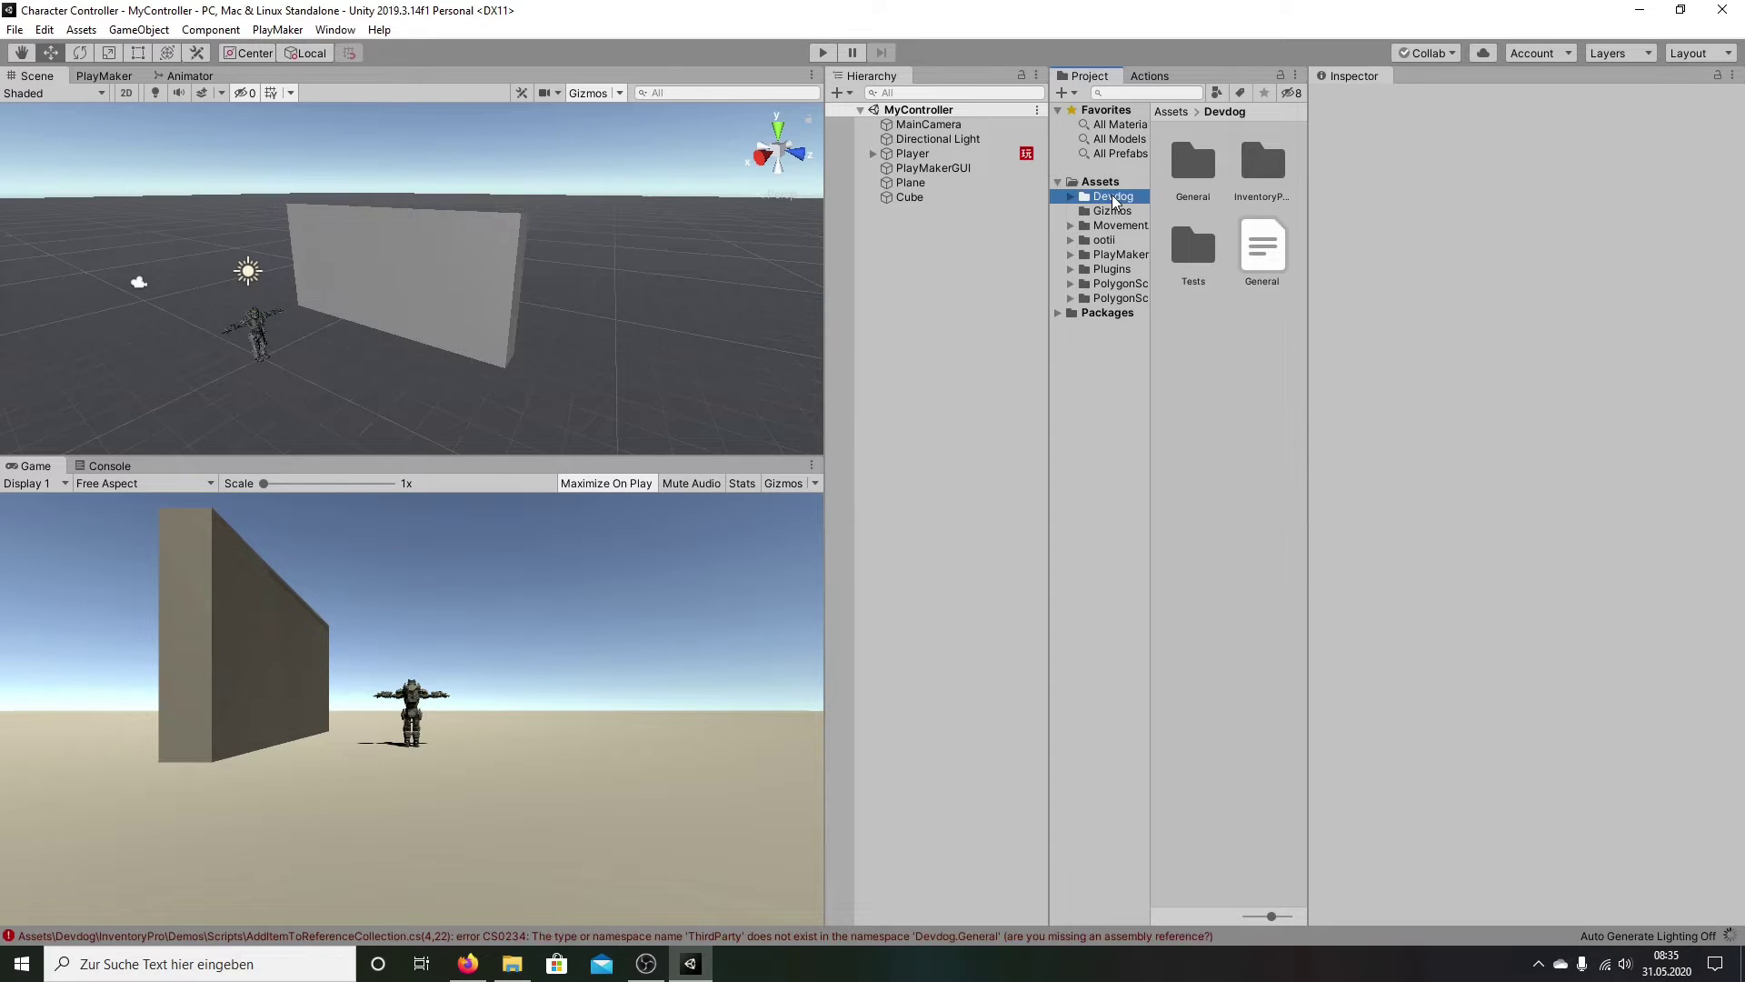
double_click(1188, 177)
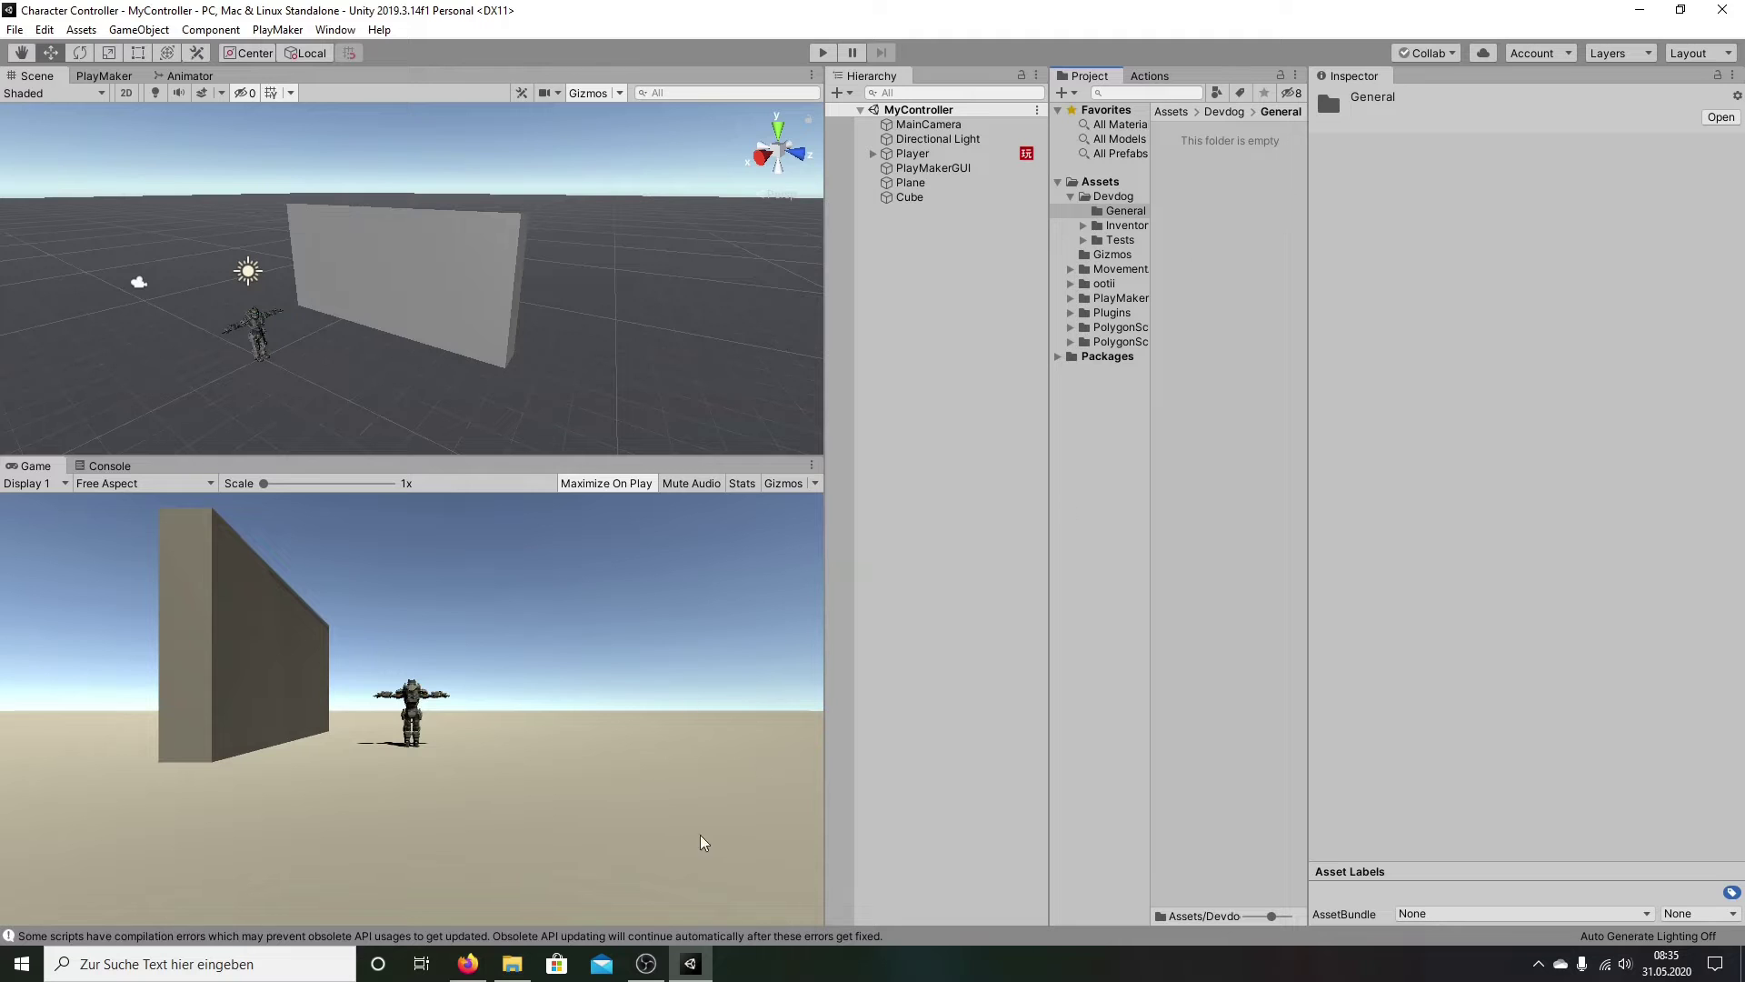
click(512, 965)
click(223, 334)
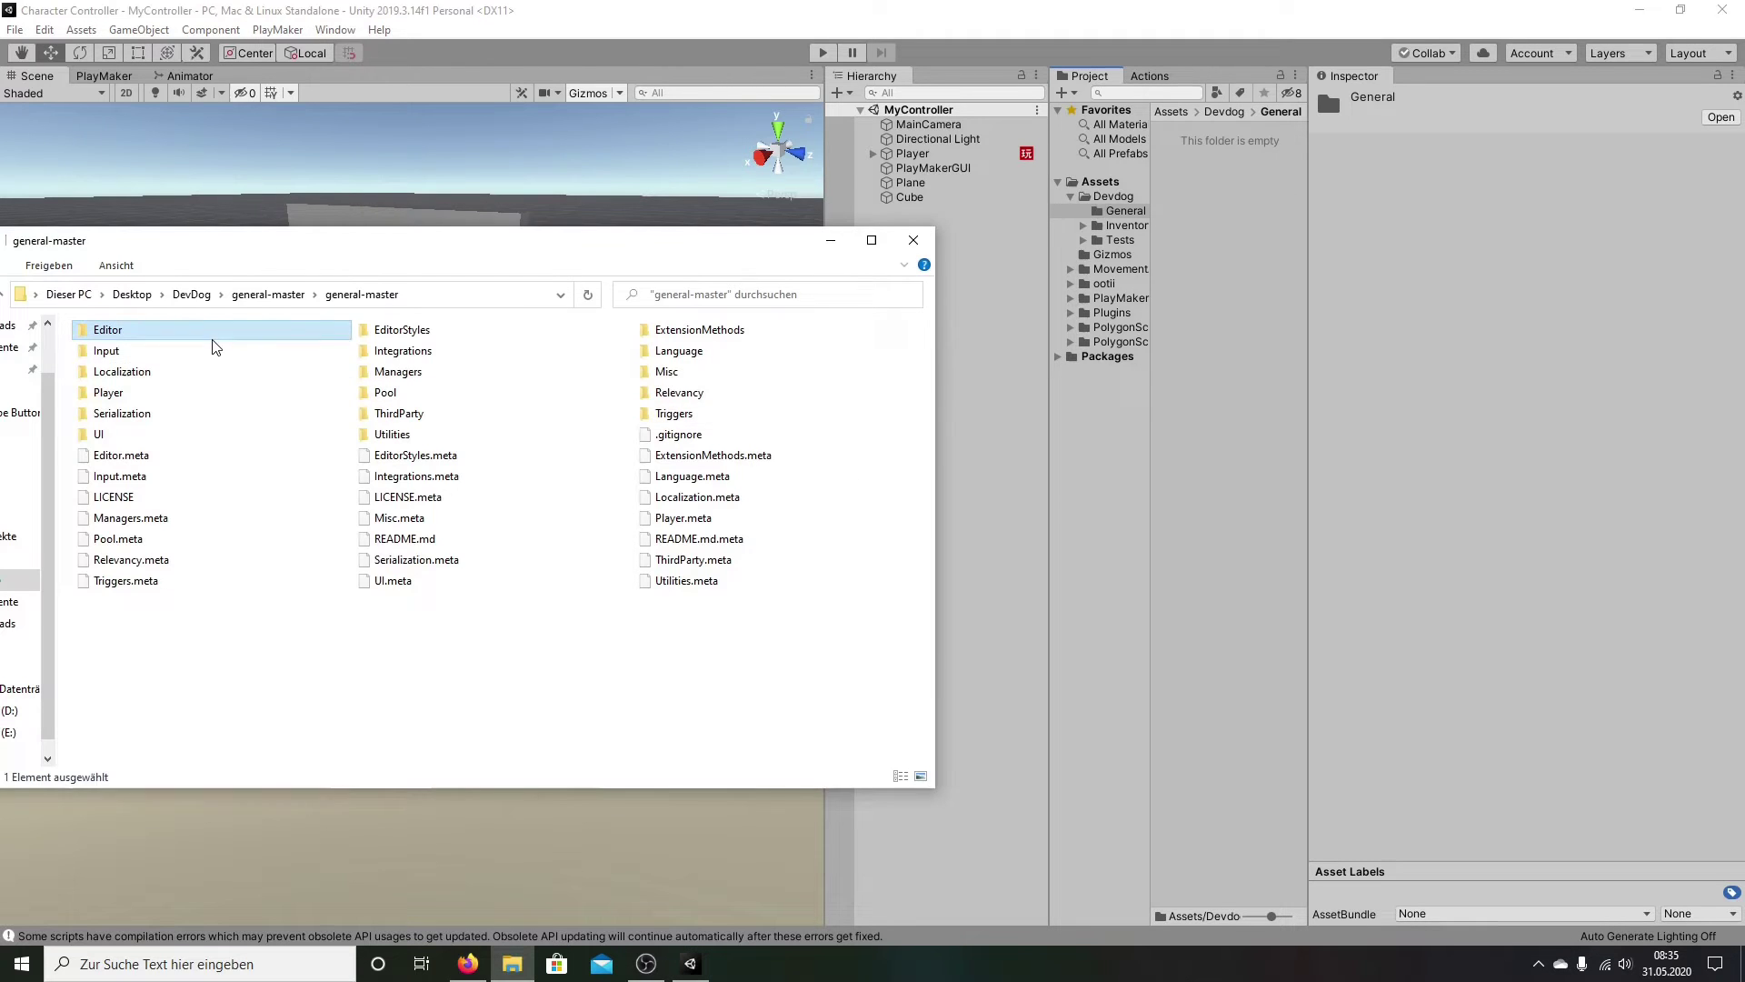
shift+click(452, 435)
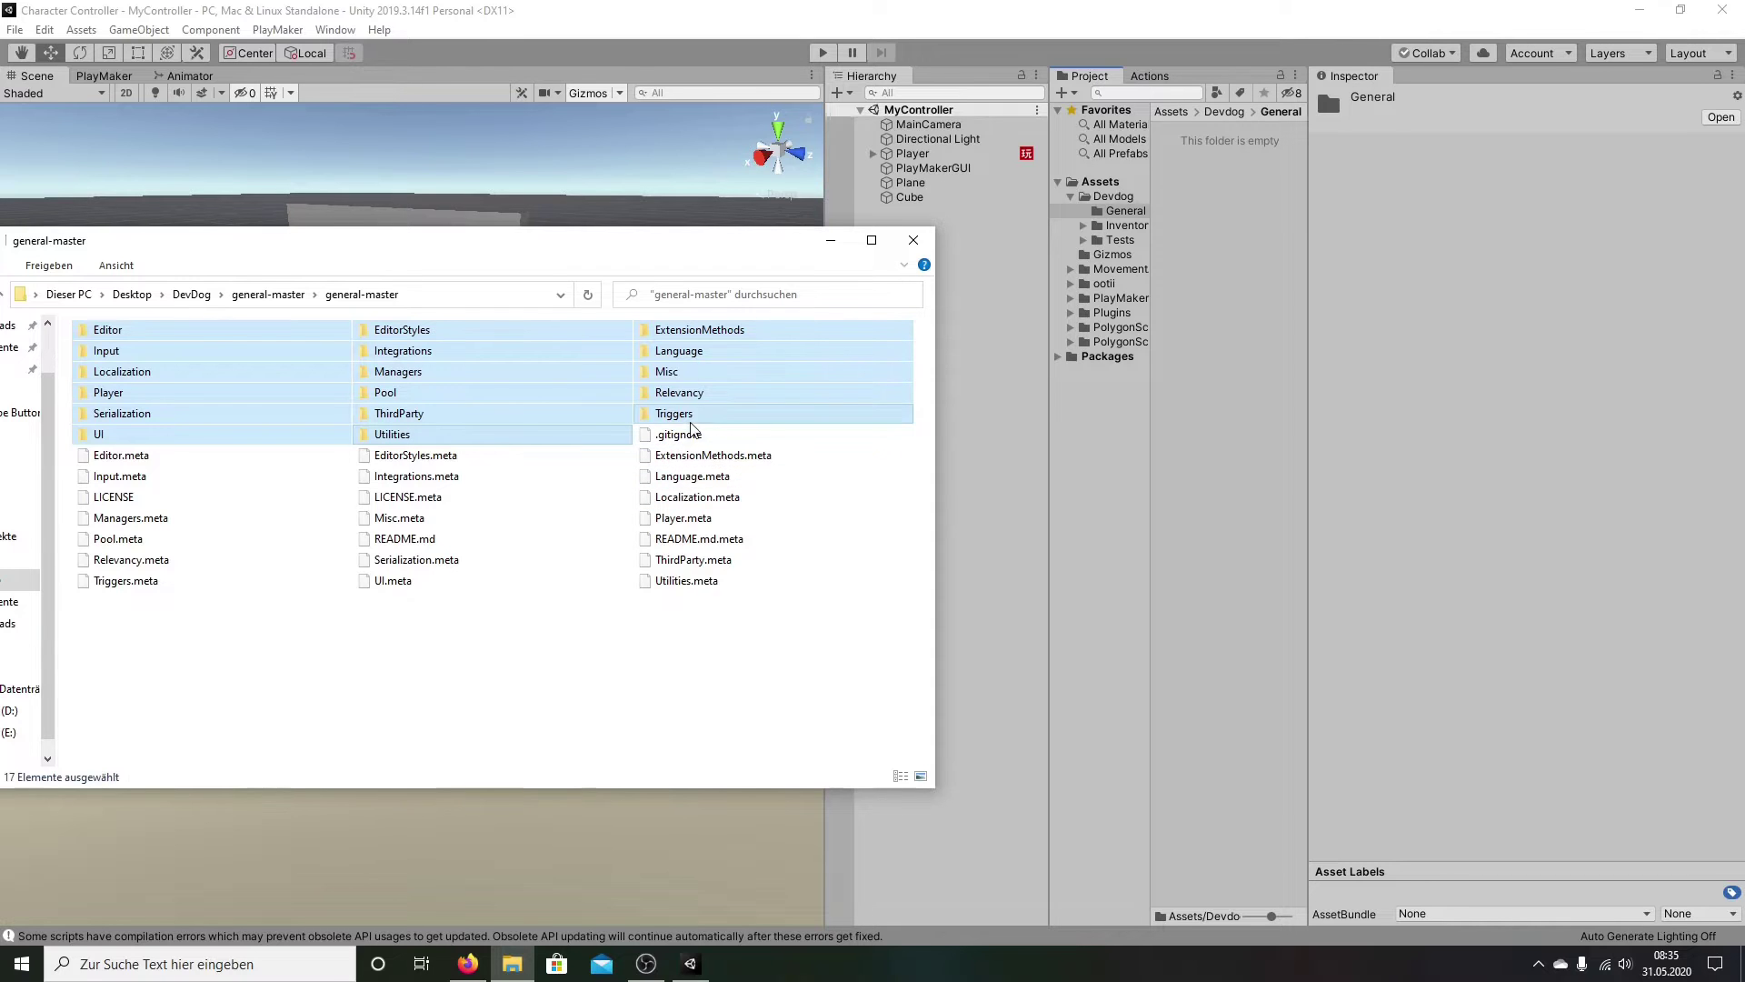
drag(238, 323, 1194, 223)
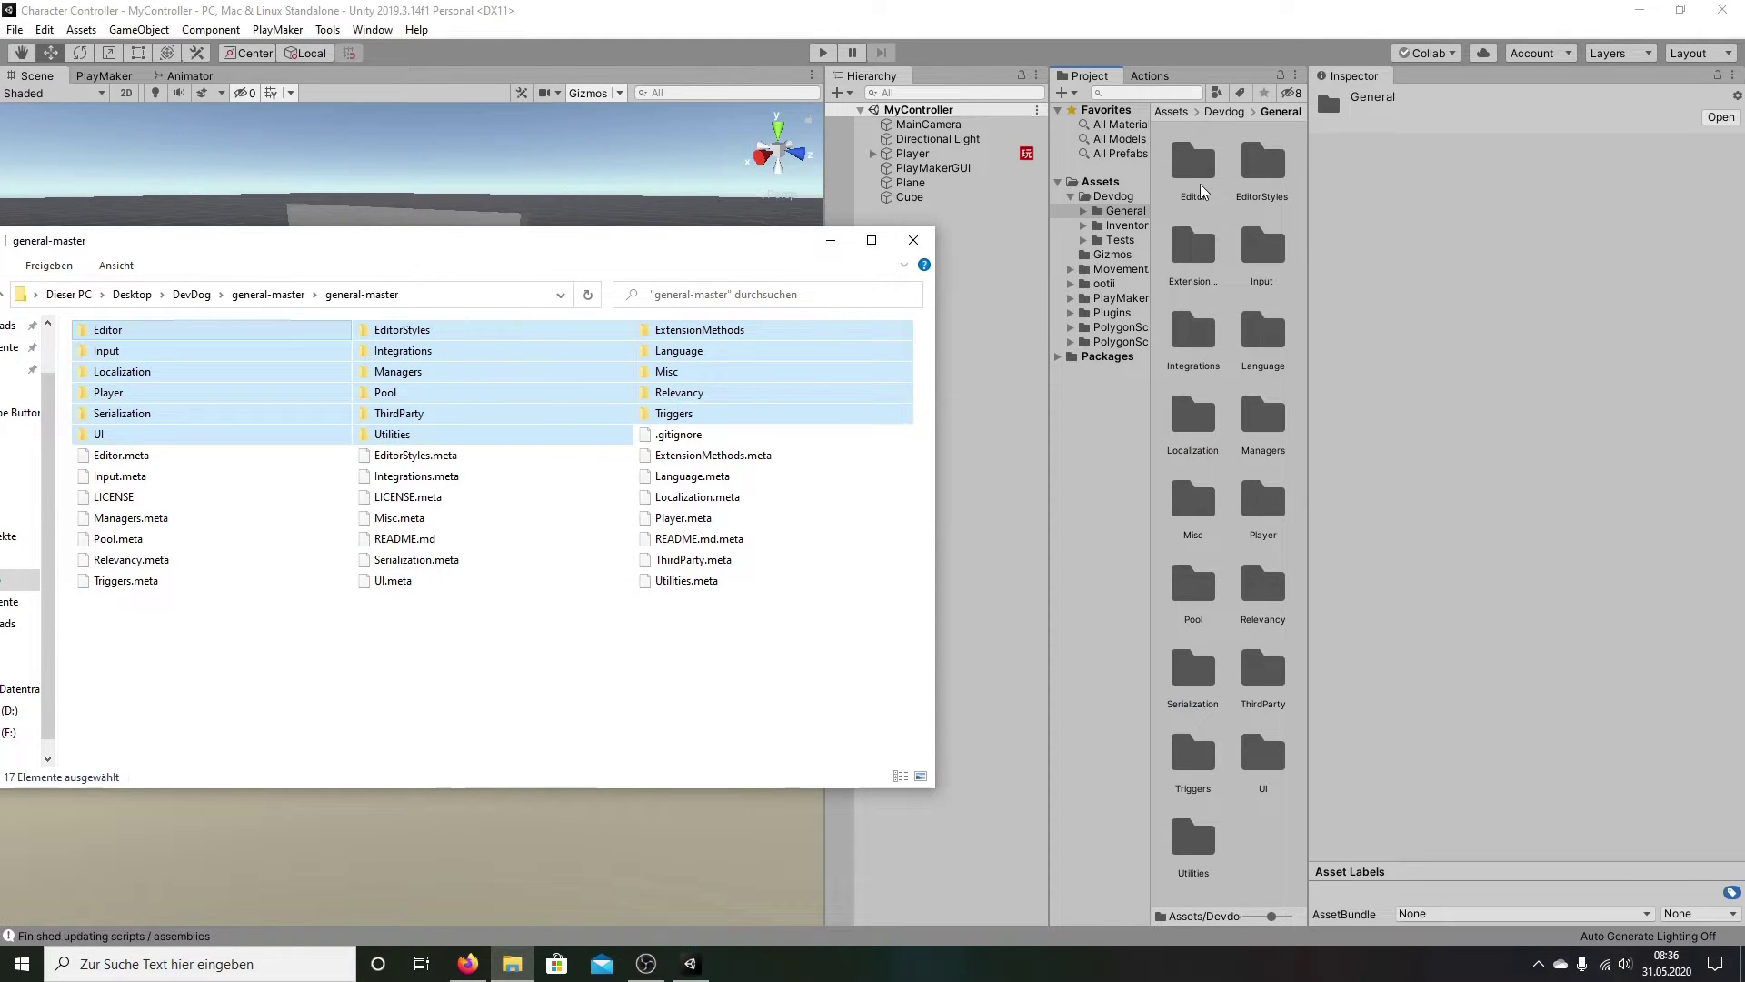
click(830, 240)
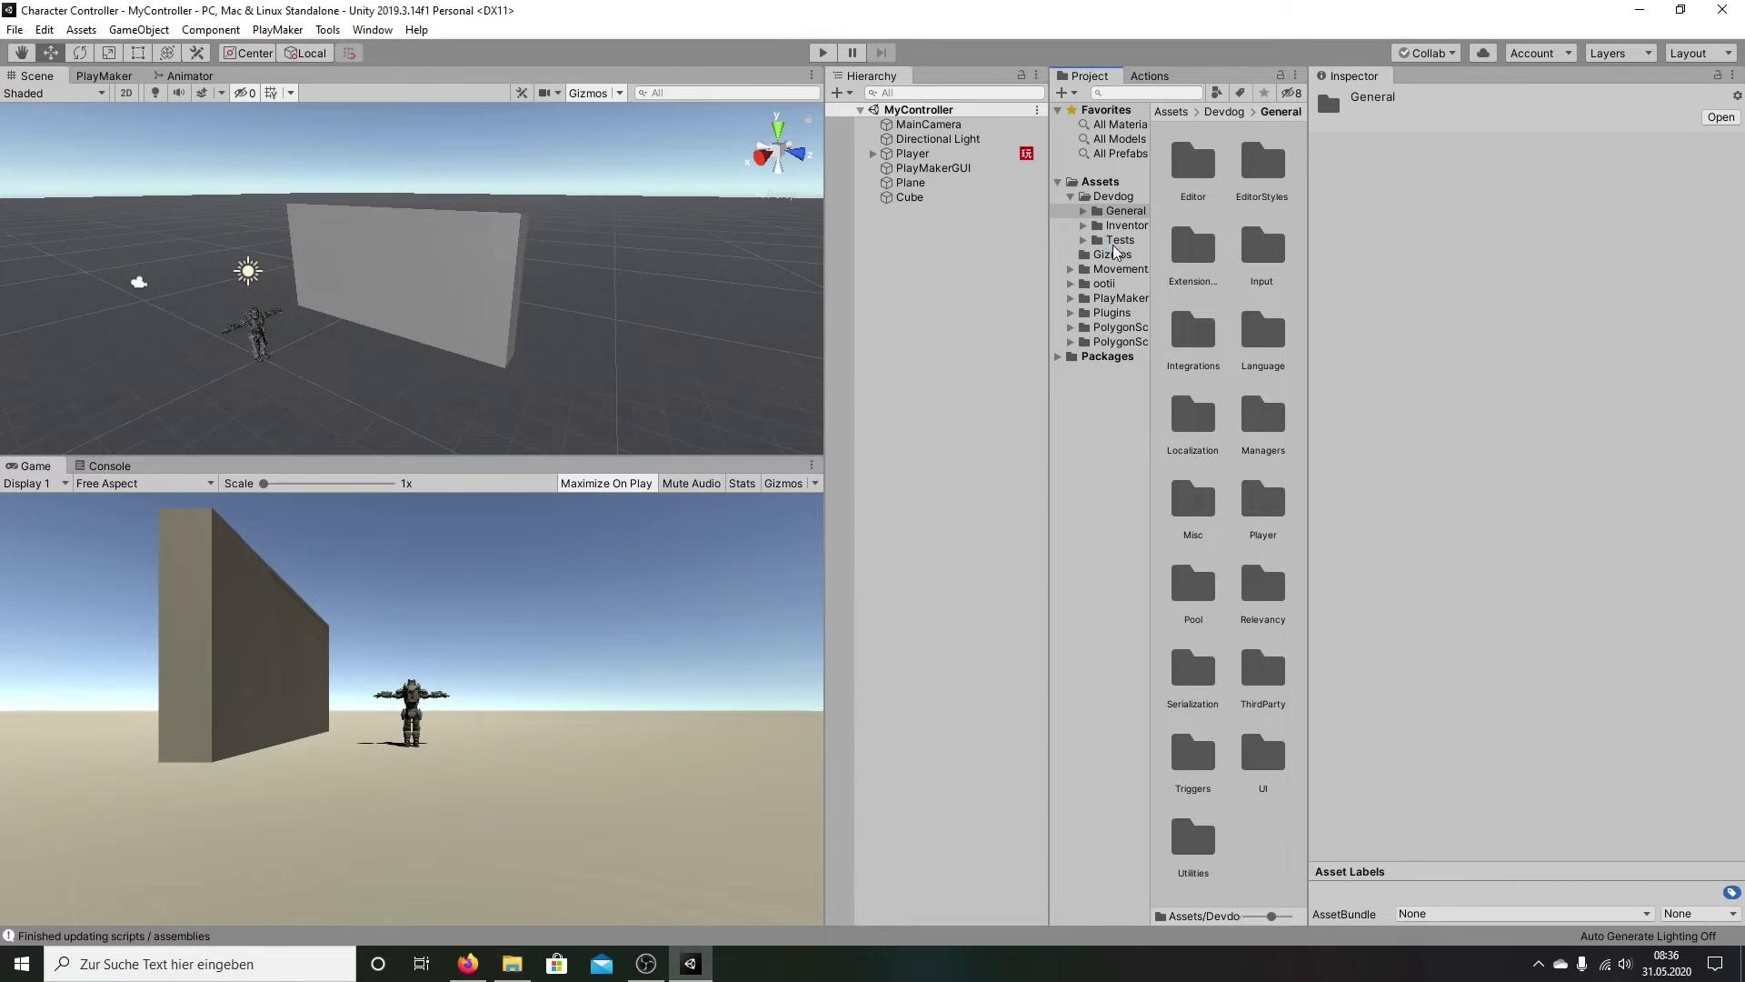
Step: Open the InventoryPro Scripts folder in Unity, widening the Project panels to show full names
click(1111, 226)
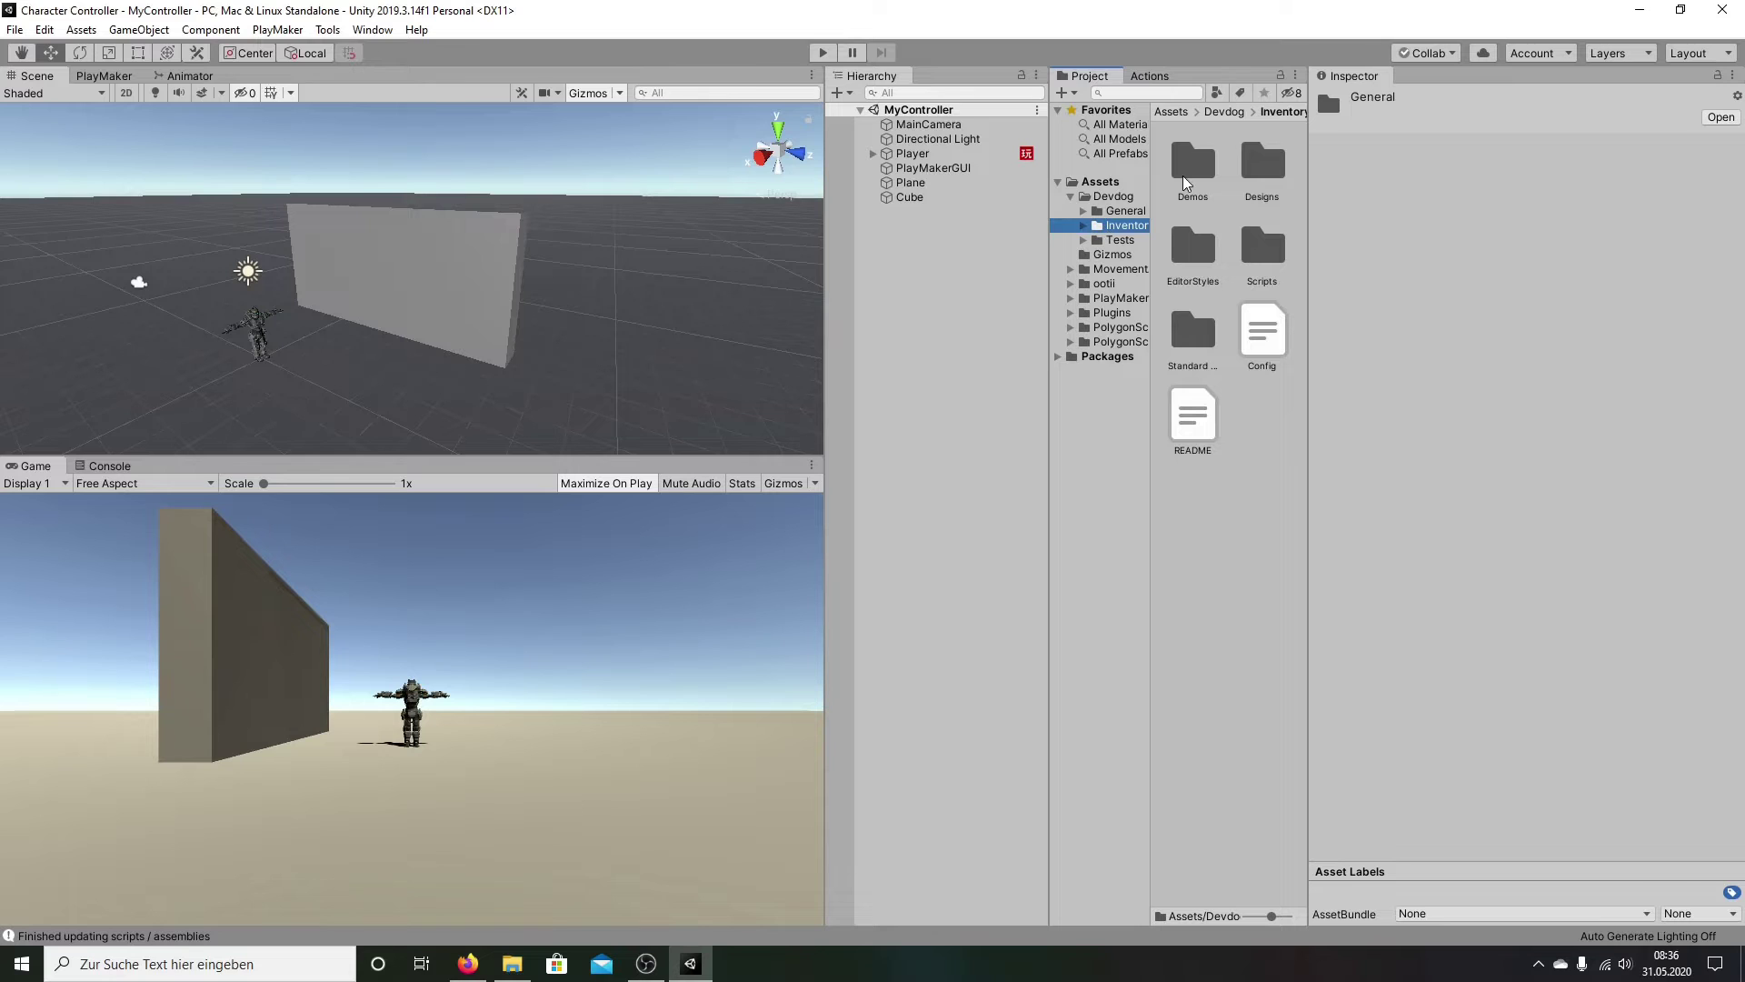
click(1083, 226)
drag(1051, 255, 917, 259)
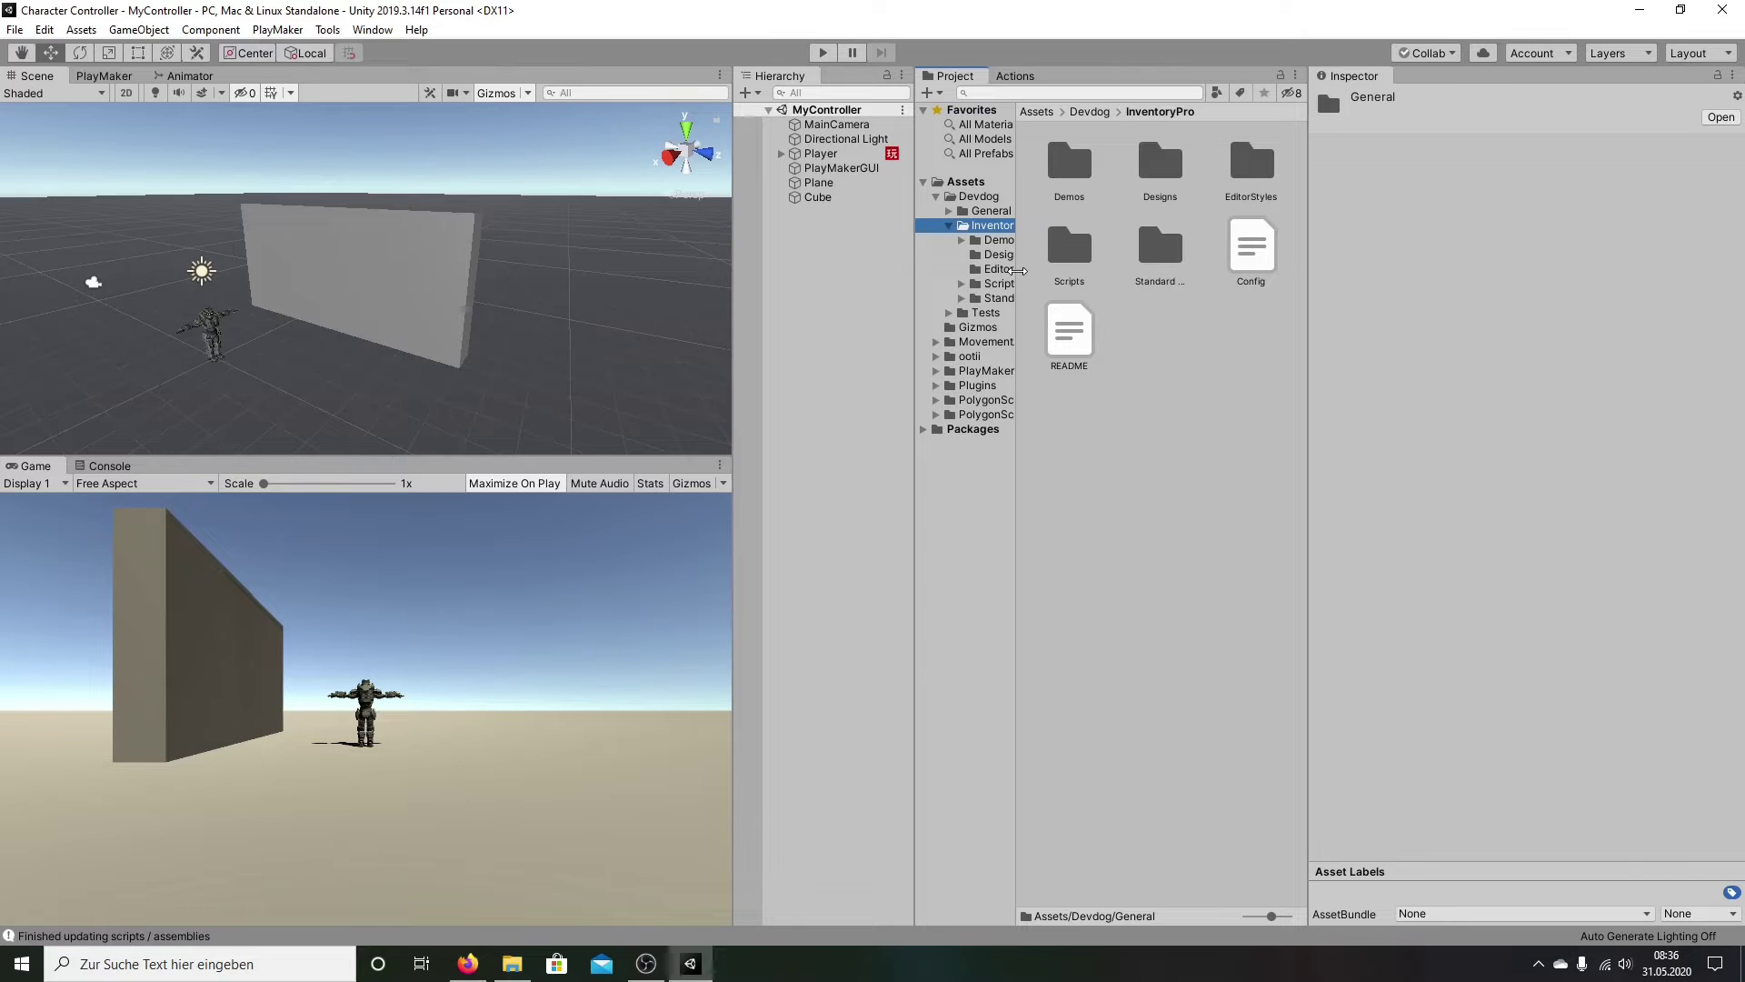
drag(1018, 276, 1092, 264)
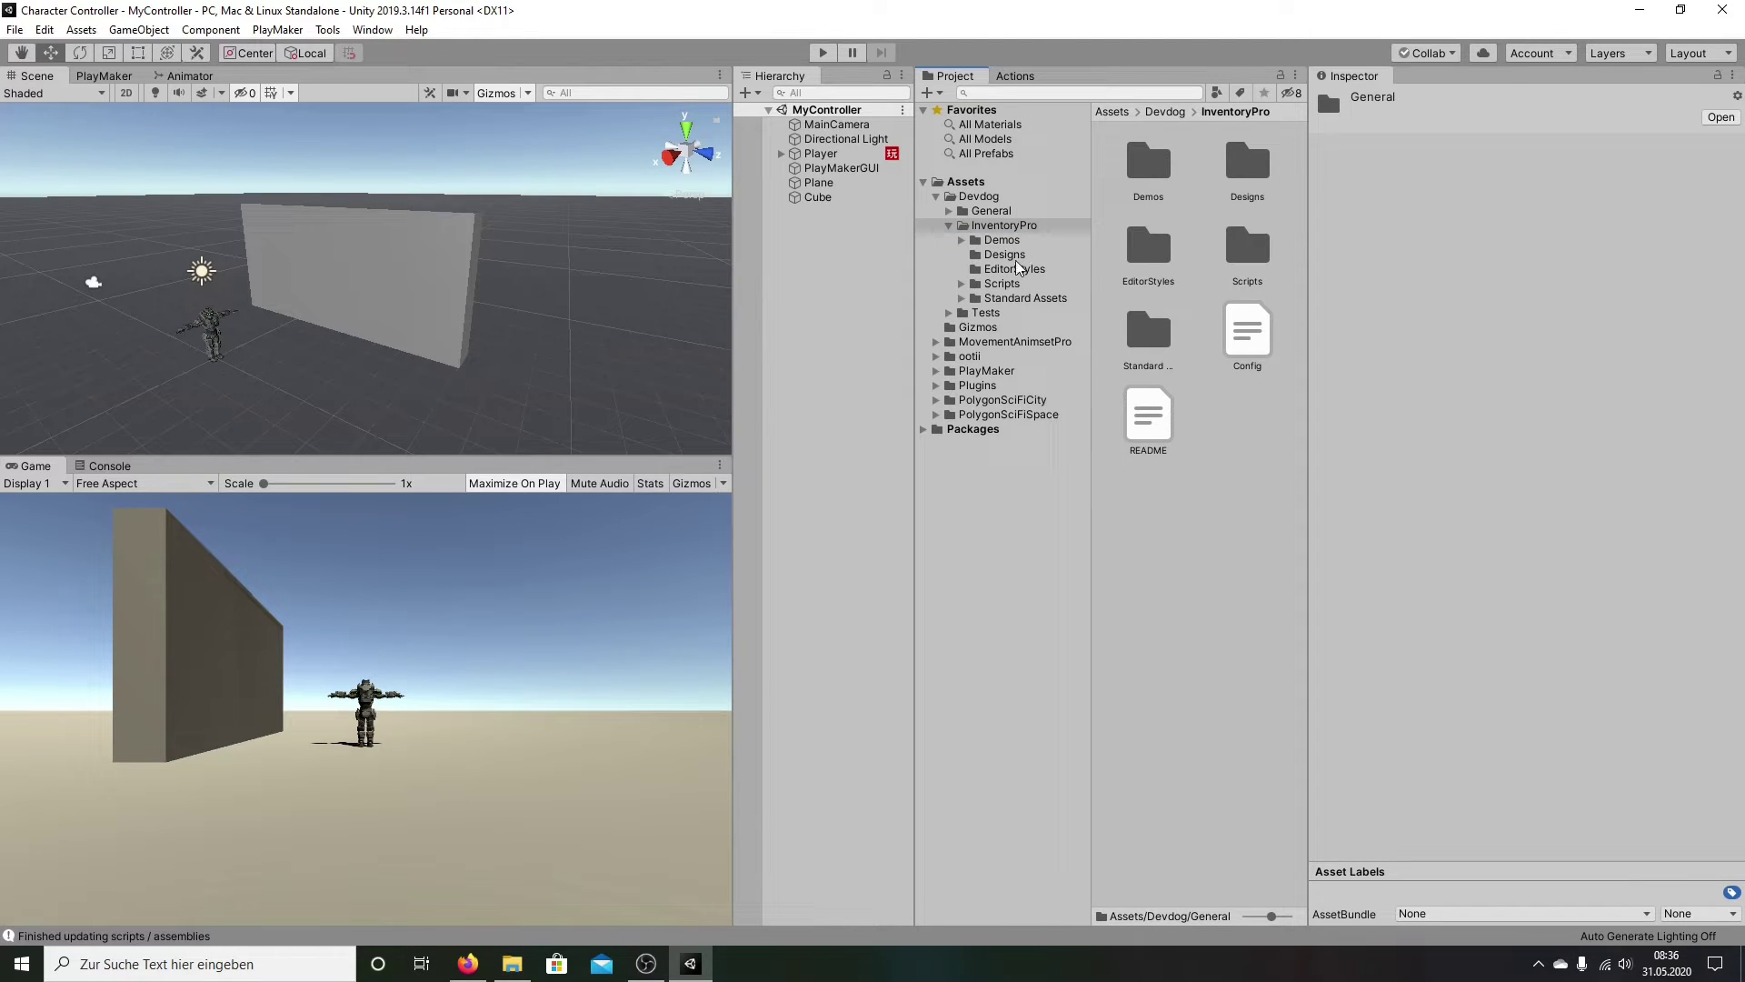
click(1004, 285)
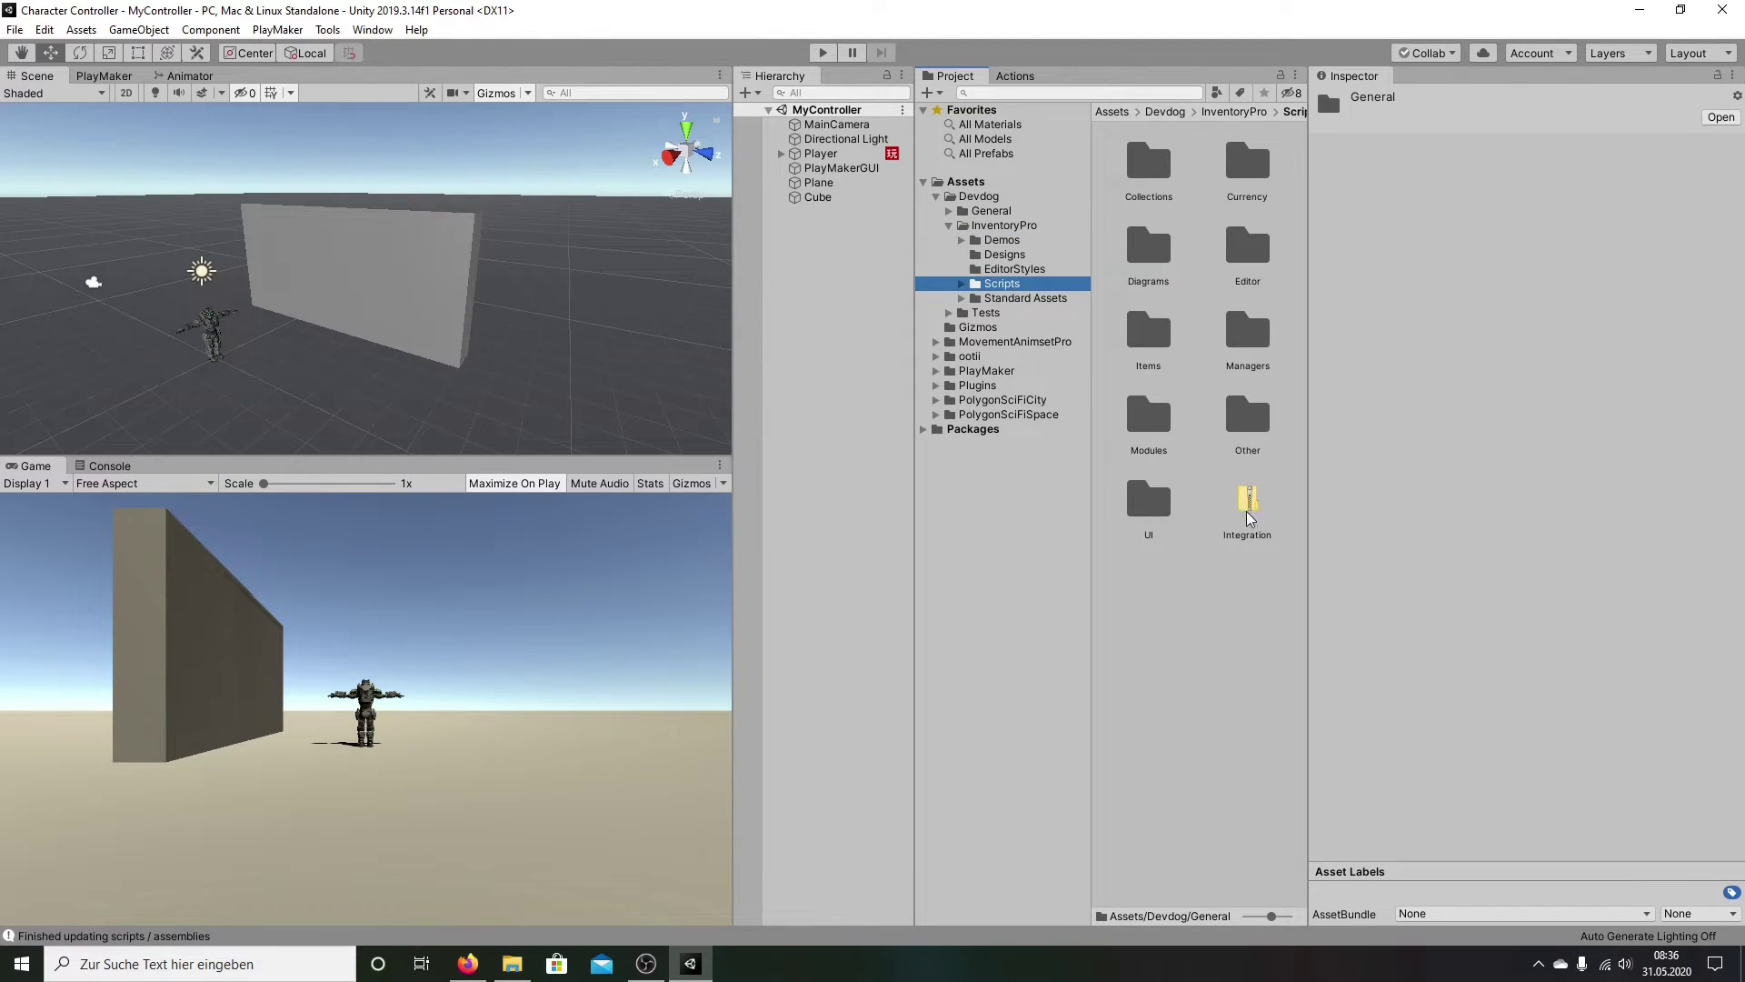
Step: Return Explorer to the DevDog folder and drag Unity's Integration package toward it
click(512, 964)
click(191, 293)
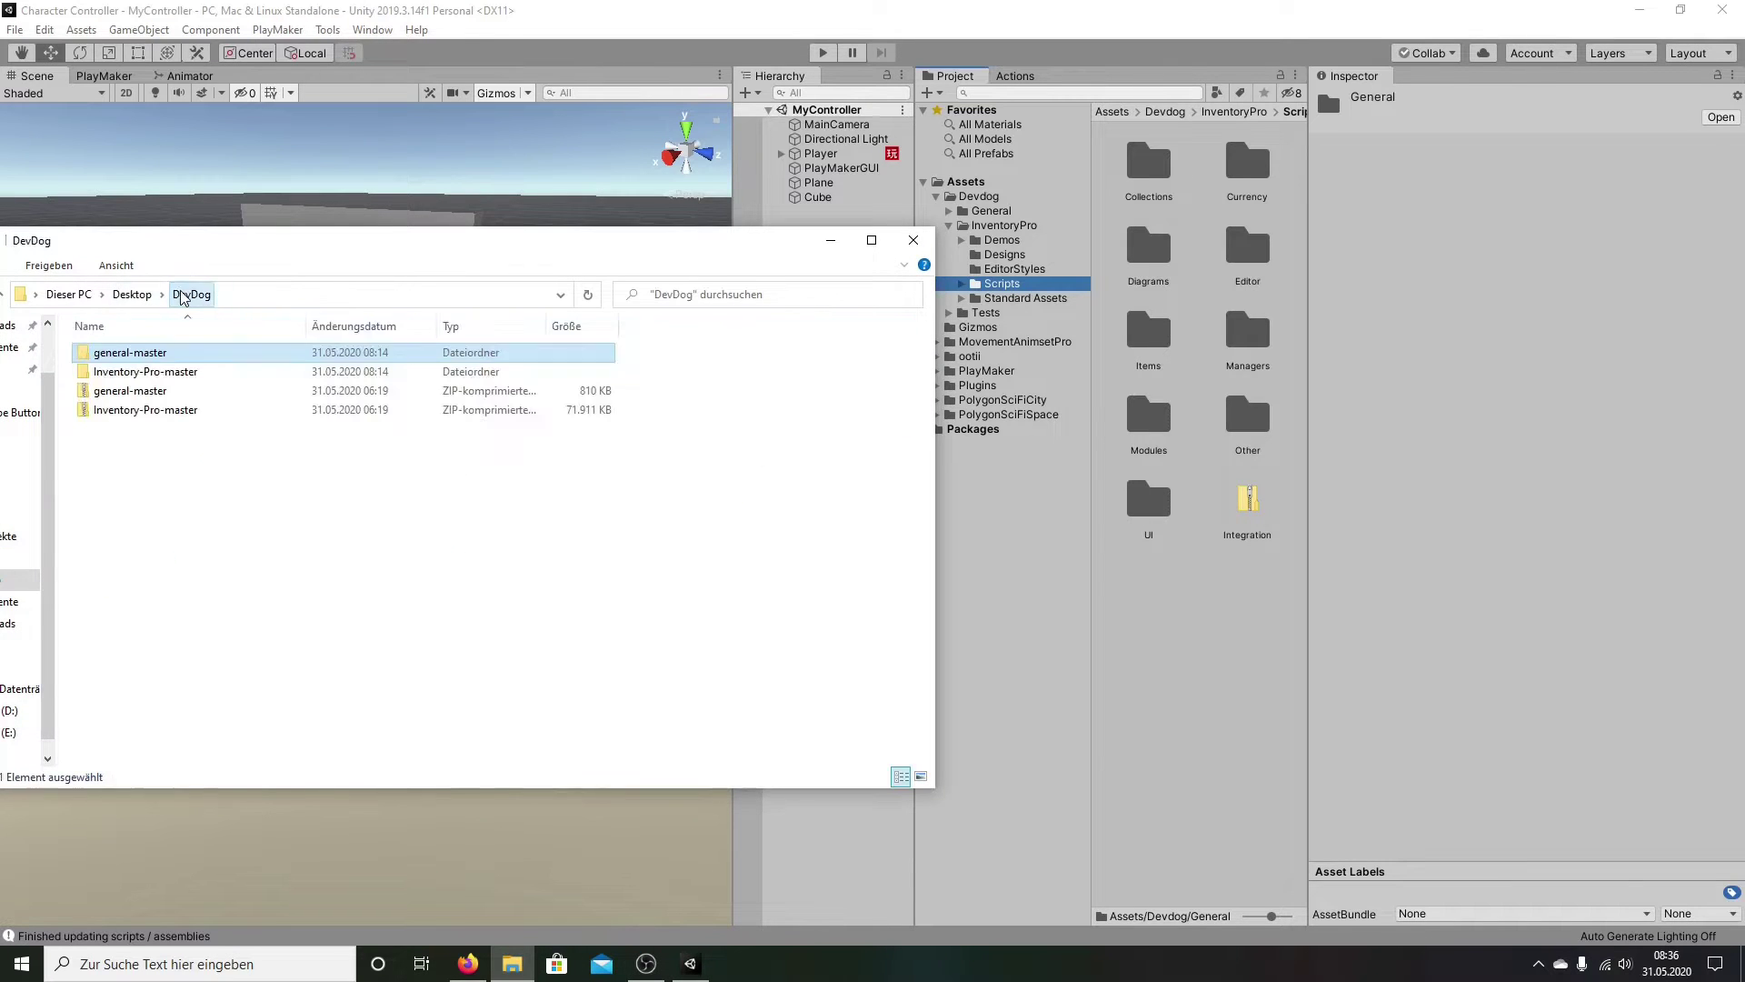
click(1250, 499)
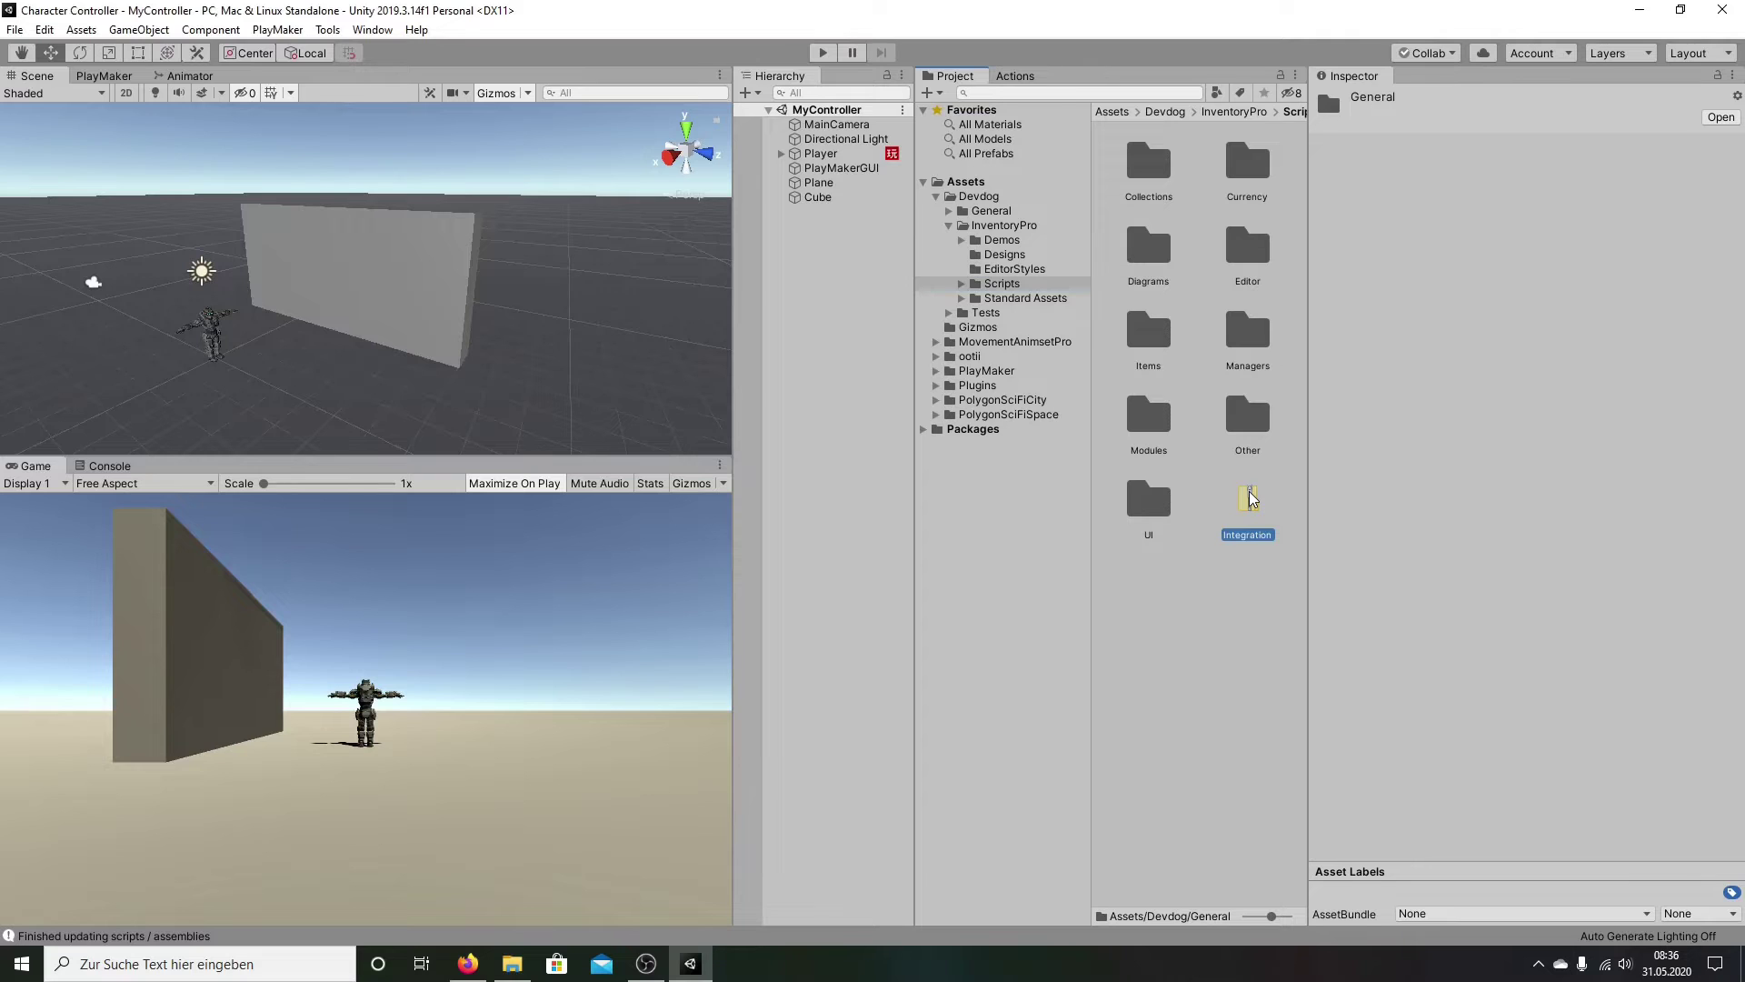
drag(1250, 498, 518, 961)
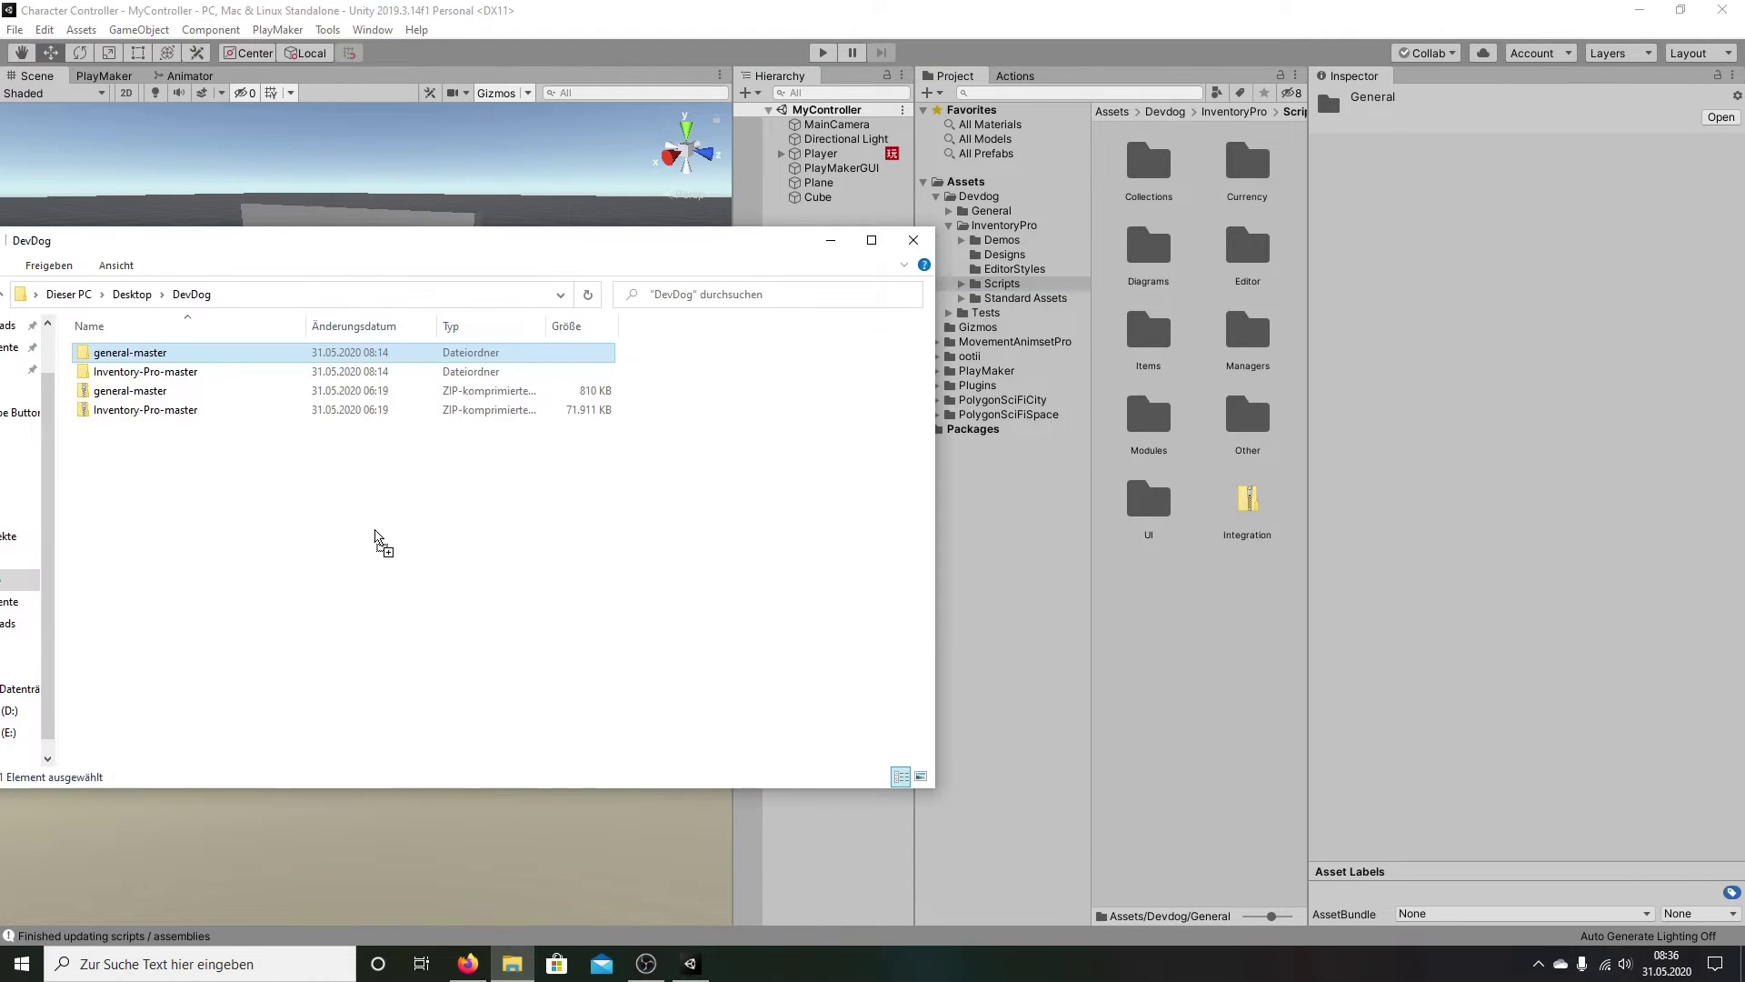
Step: Copy the Integration package into DevDog, extract it there, and open the inner Integration folder
drag(375, 537, 375, 538)
right_click(215, 433)
click(284, 491)
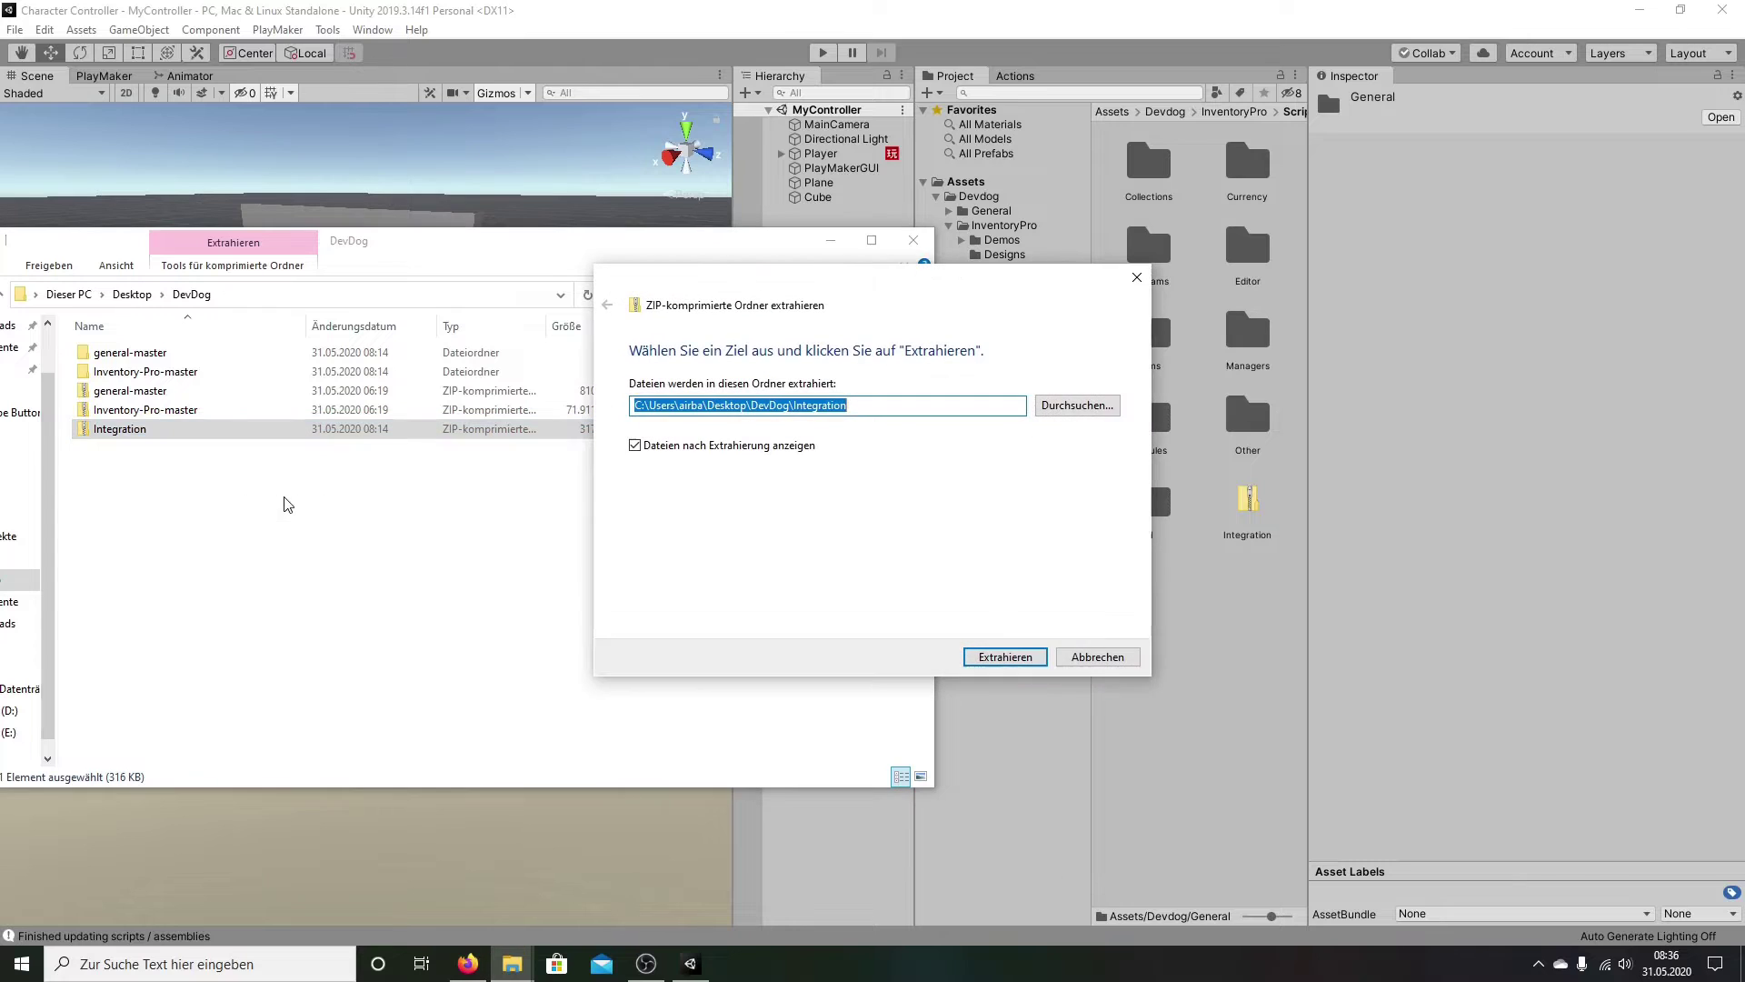
click(991, 659)
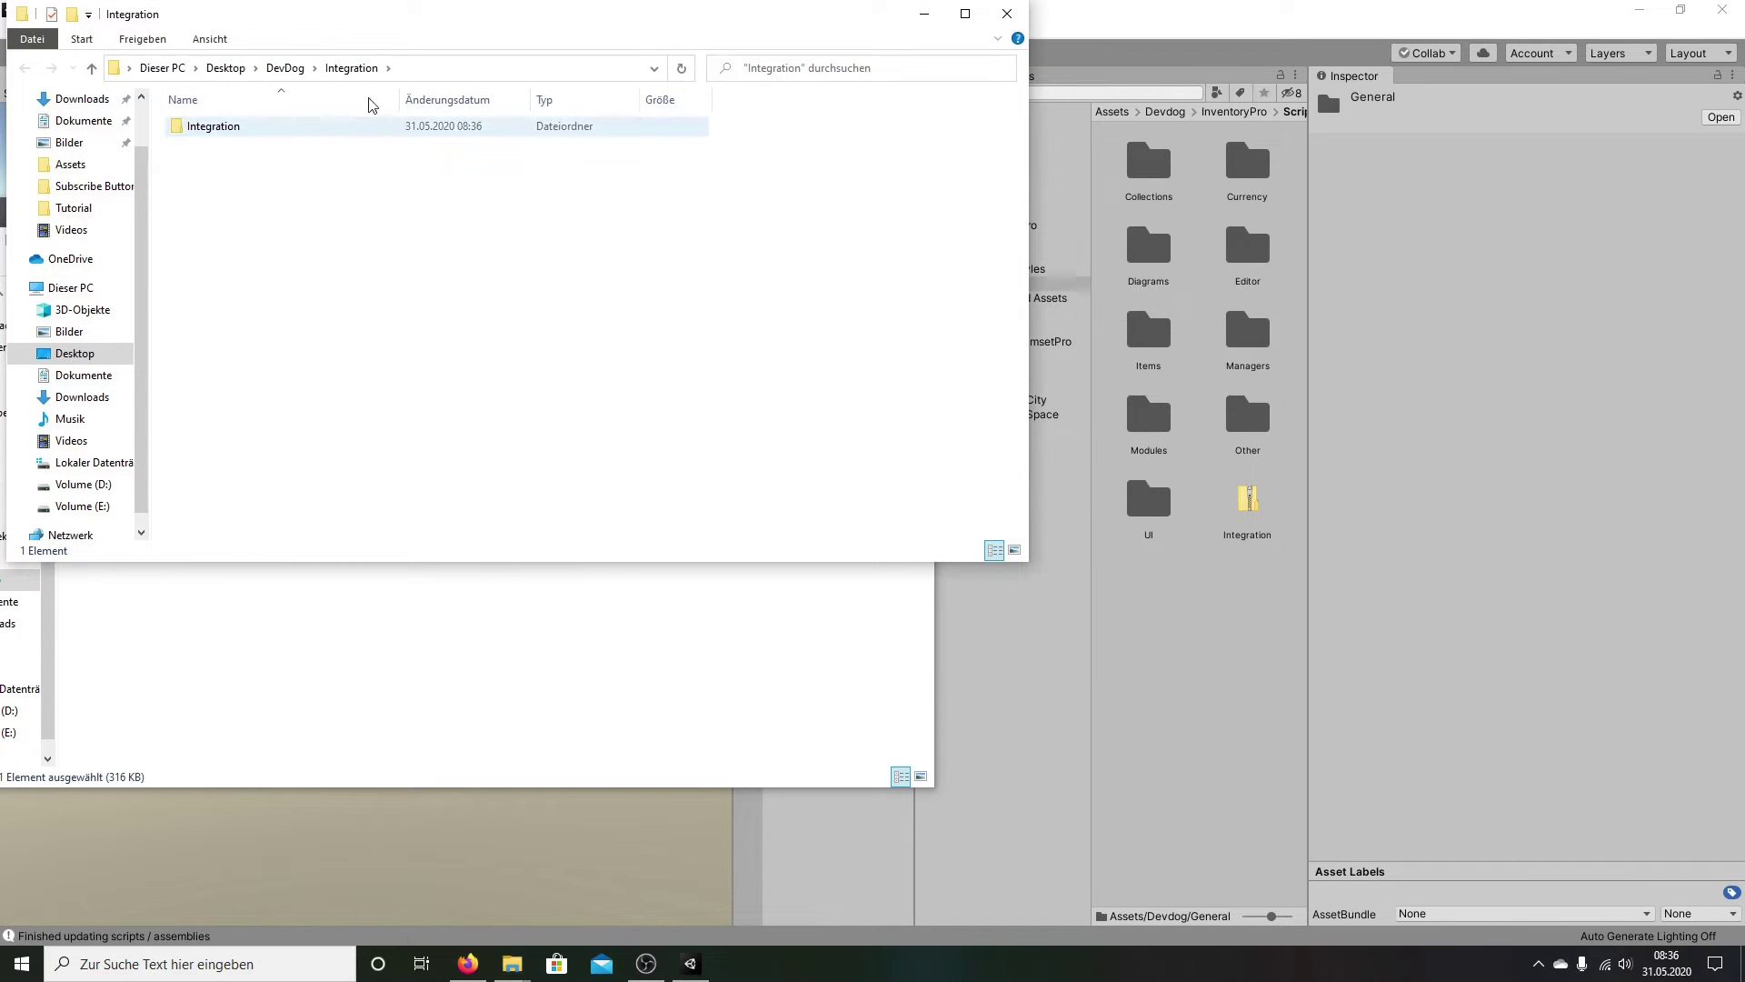
drag(843, 20, 728, 324)
click(913, 242)
double_click(96, 432)
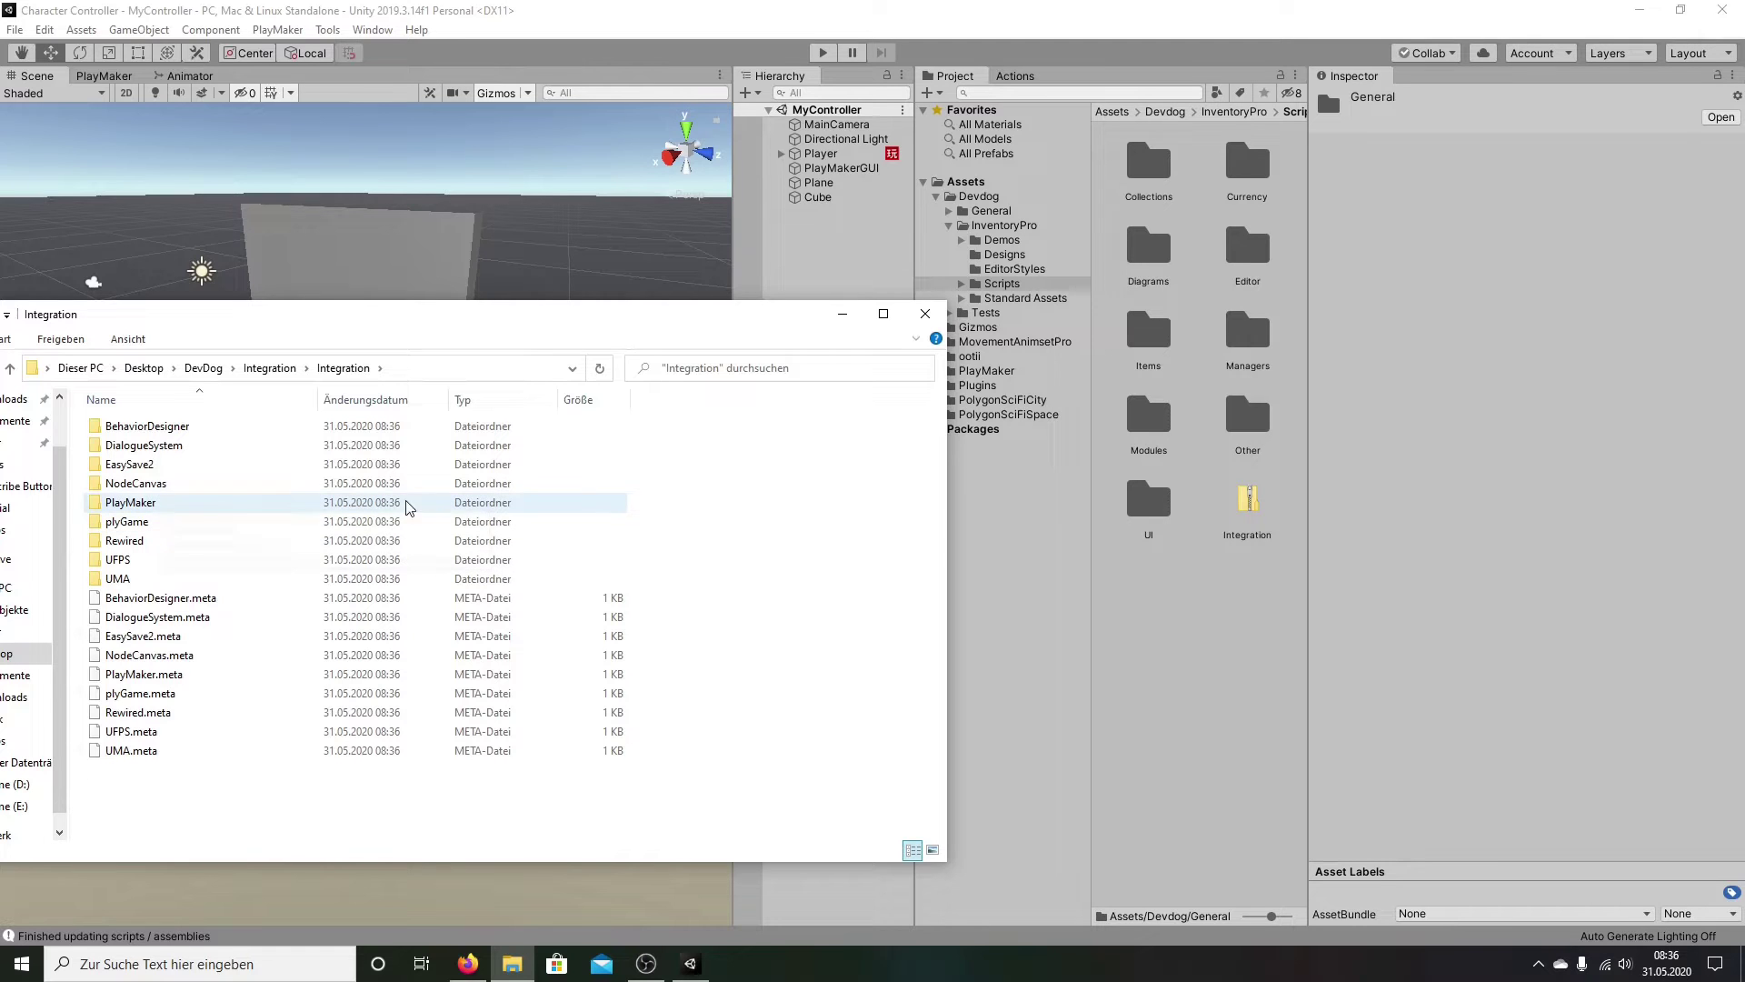
Step: Copy the PlayMaker integration folder into Devdog/General/Integrations and bring up PlayMaker's Actions browser
drag(827, 340, 769, 335)
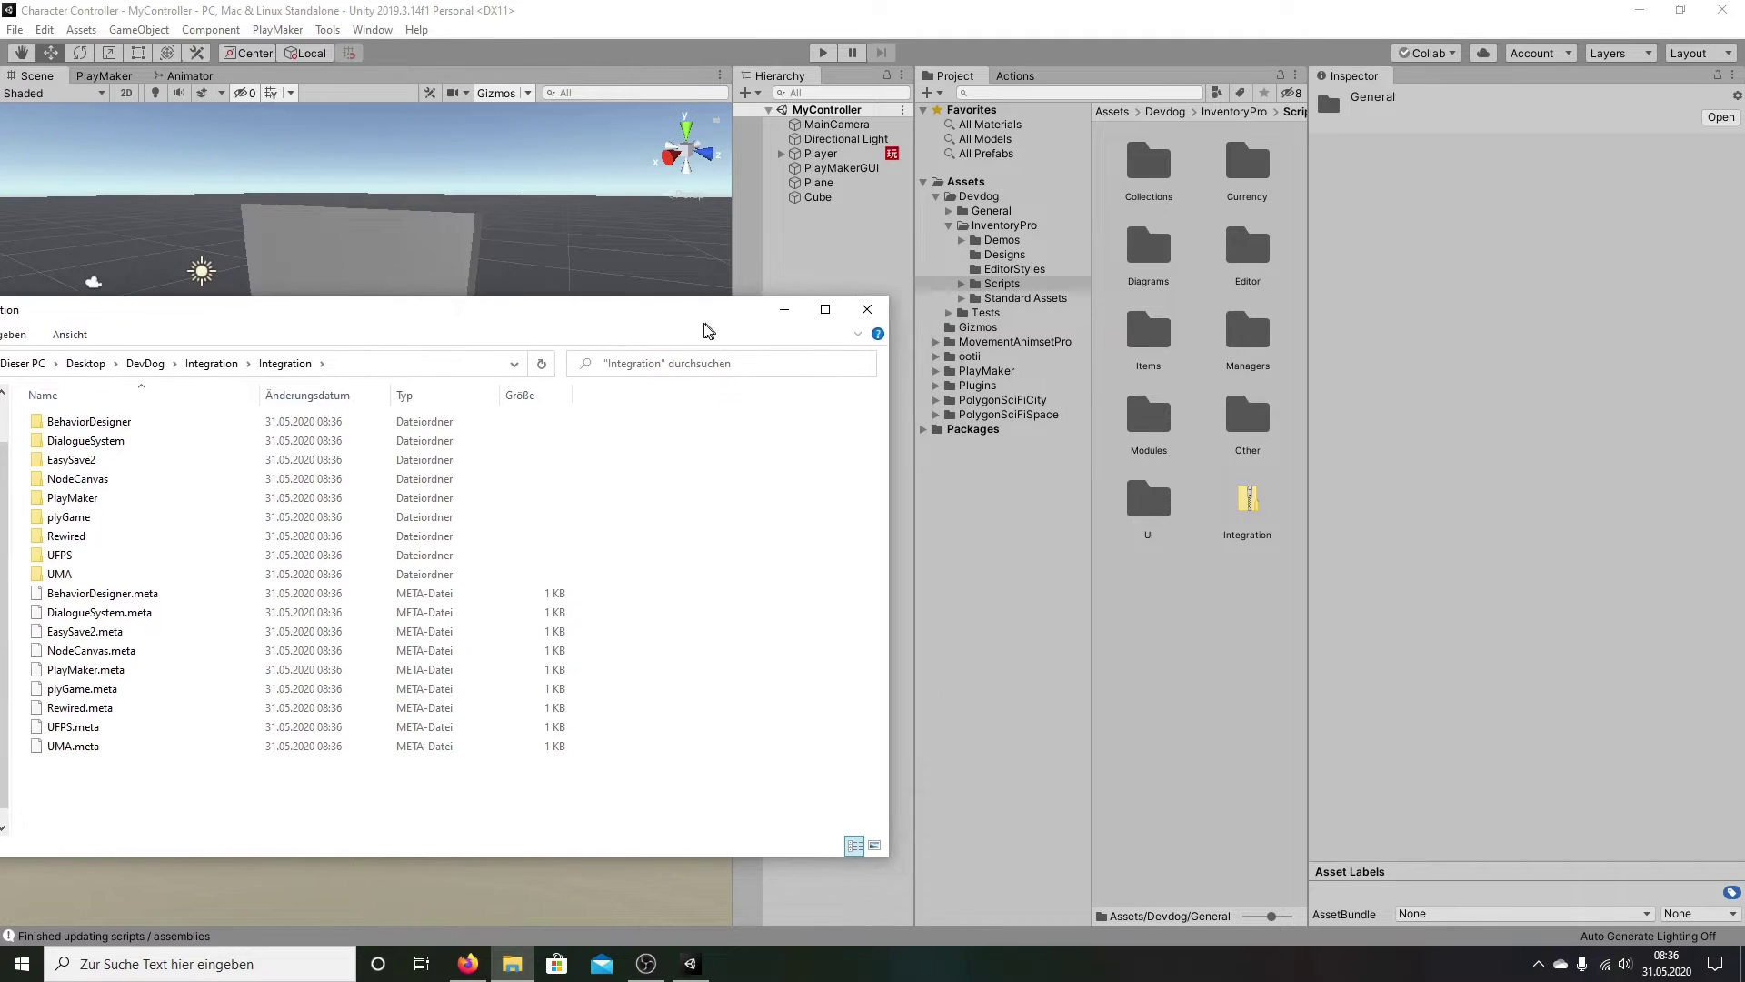
click(949, 211)
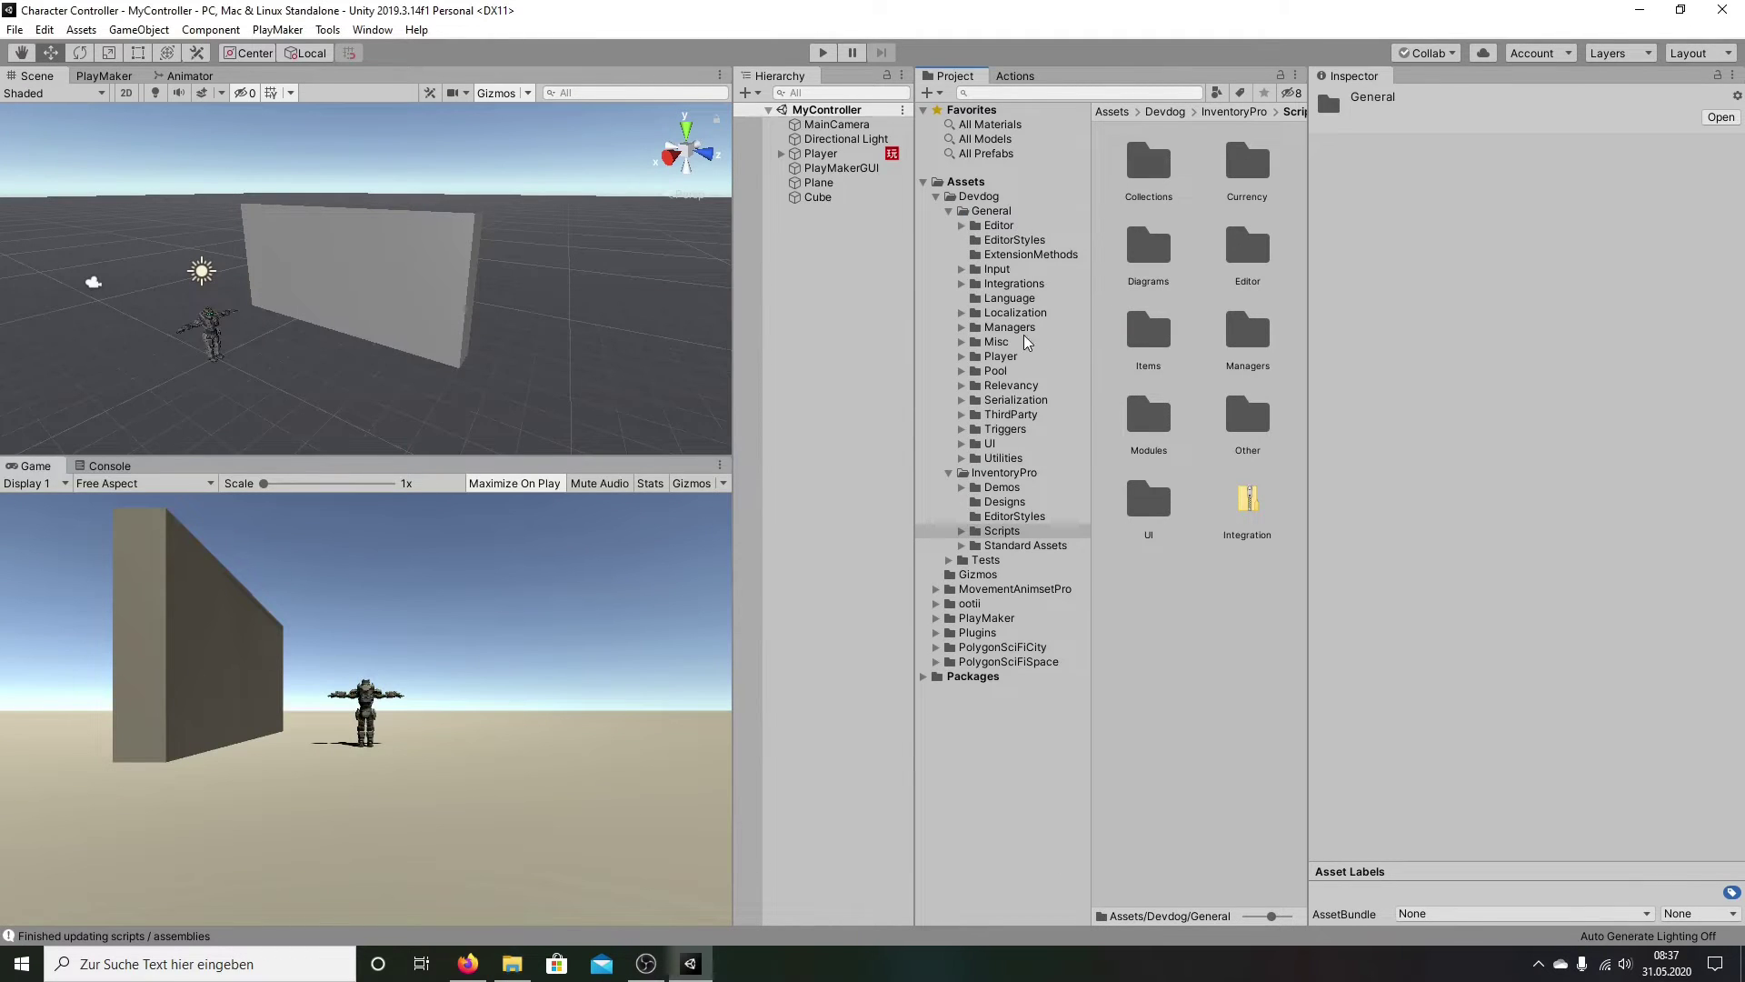
click(1015, 285)
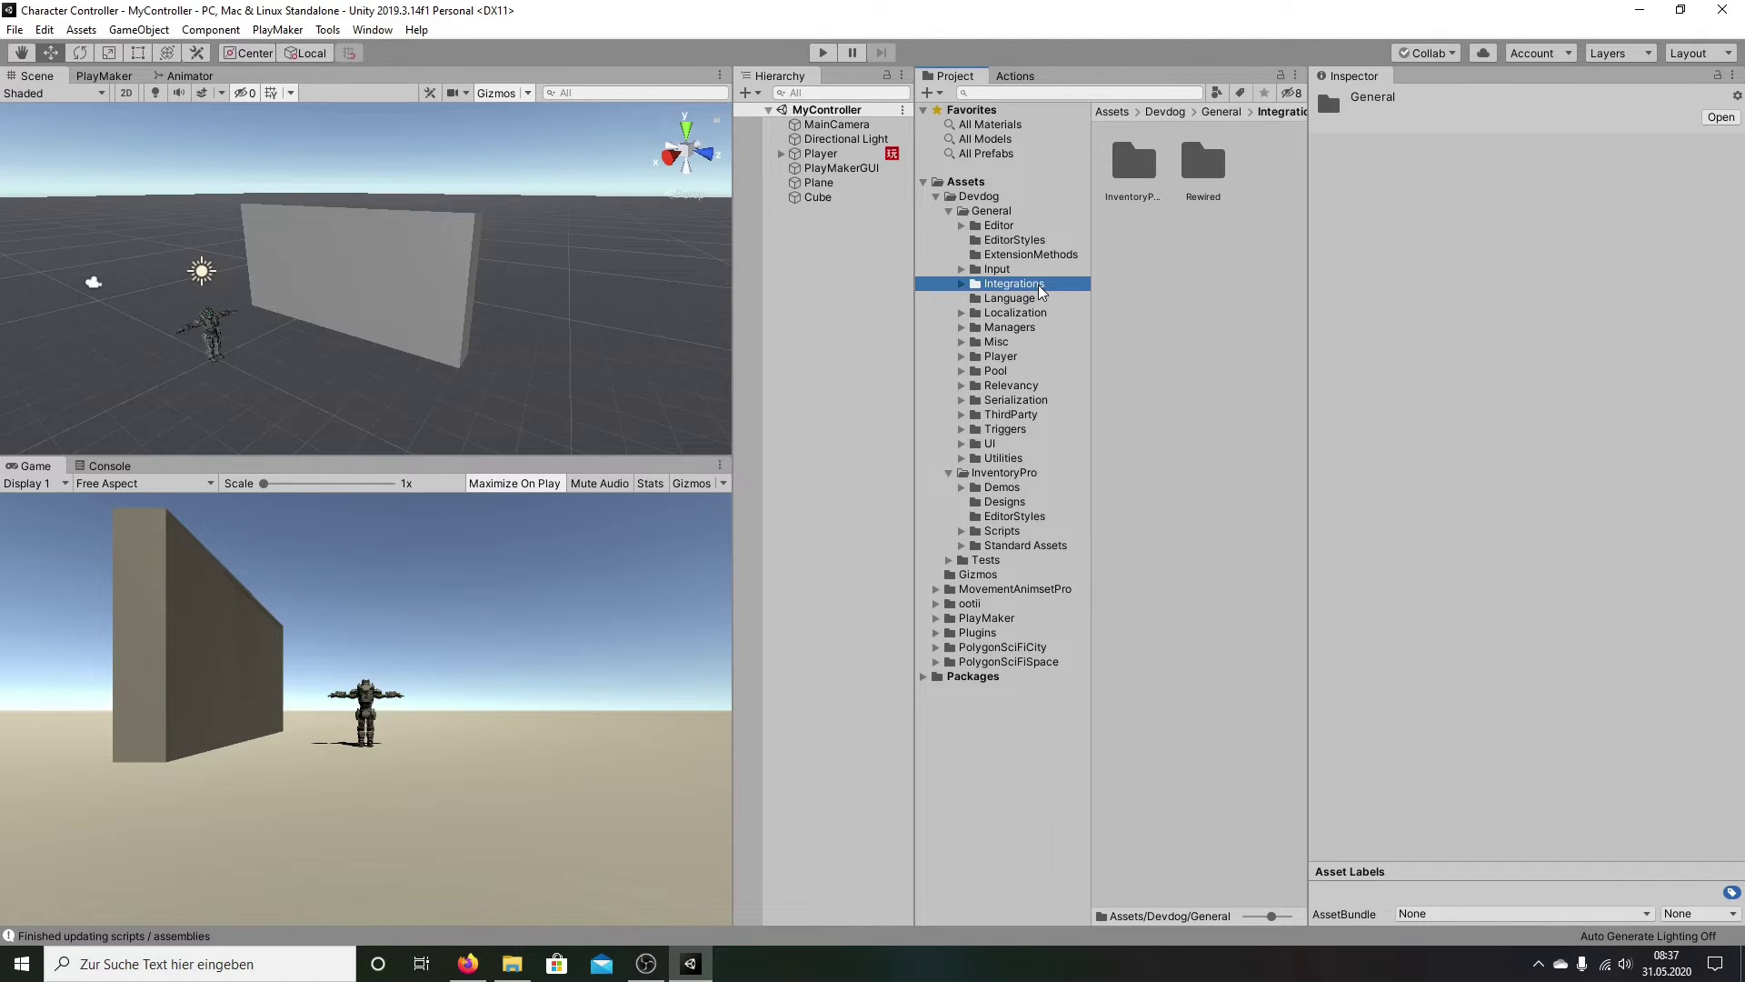
click(512, 964)
click(100, 498)
drag(149, 506, 1210, 281)
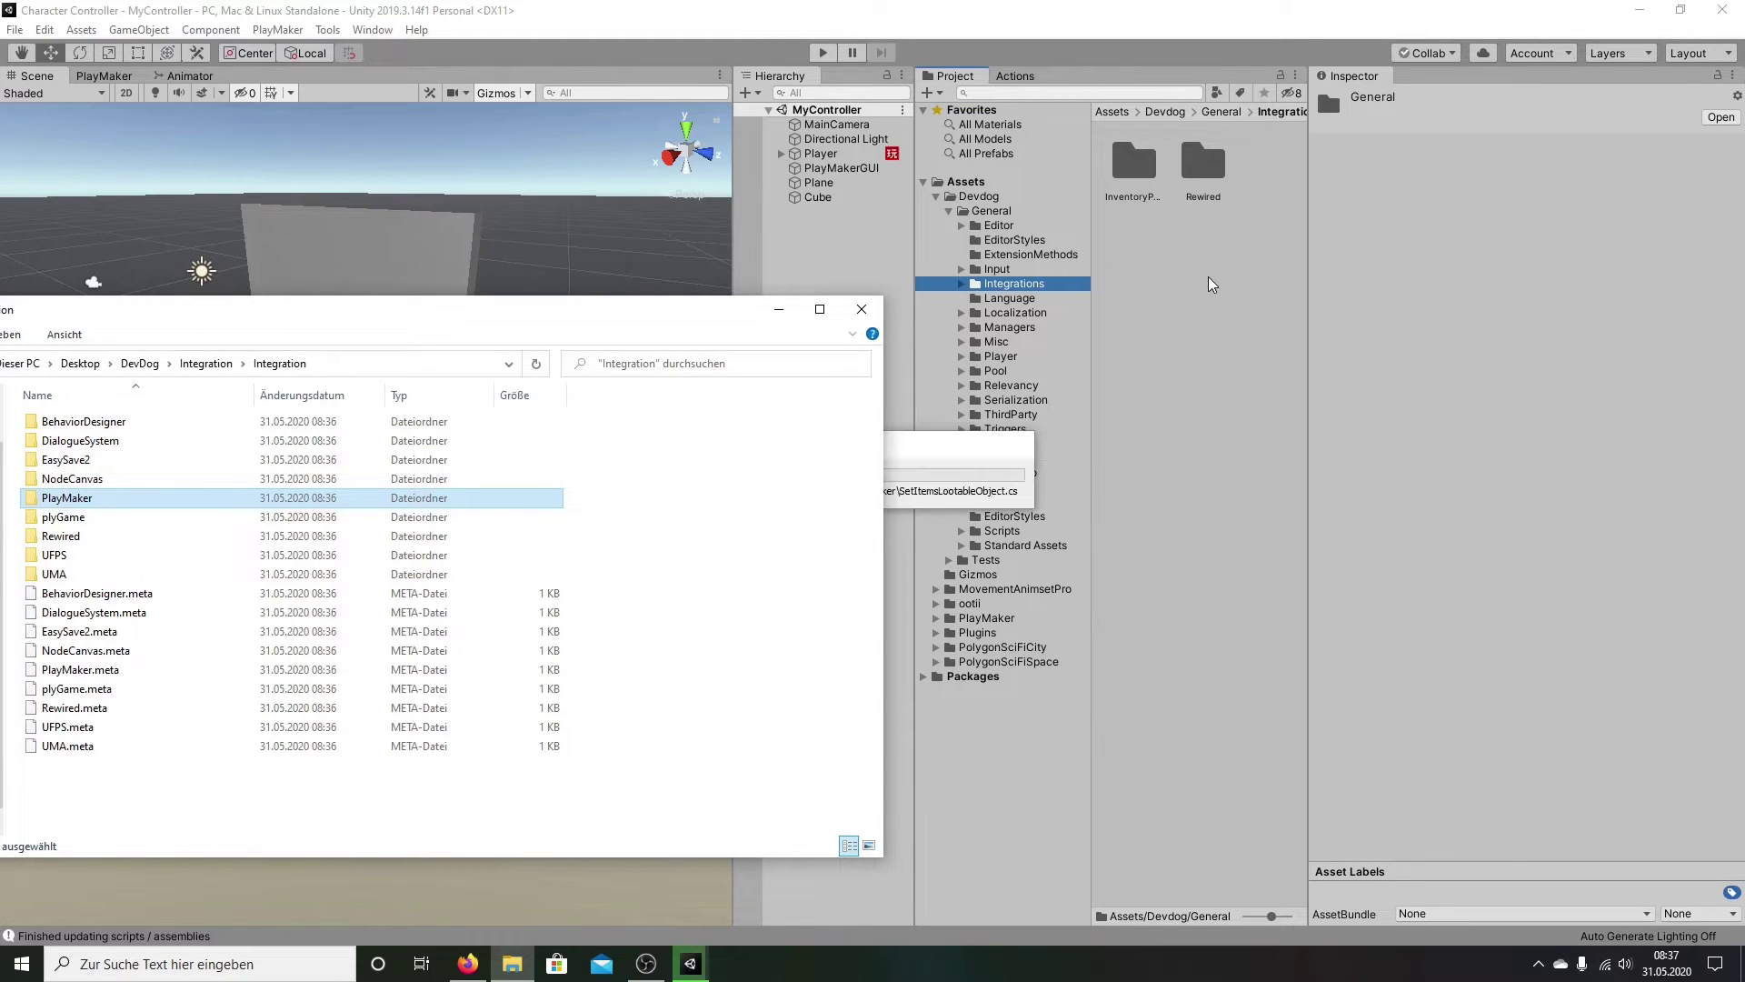
click(850, 314)
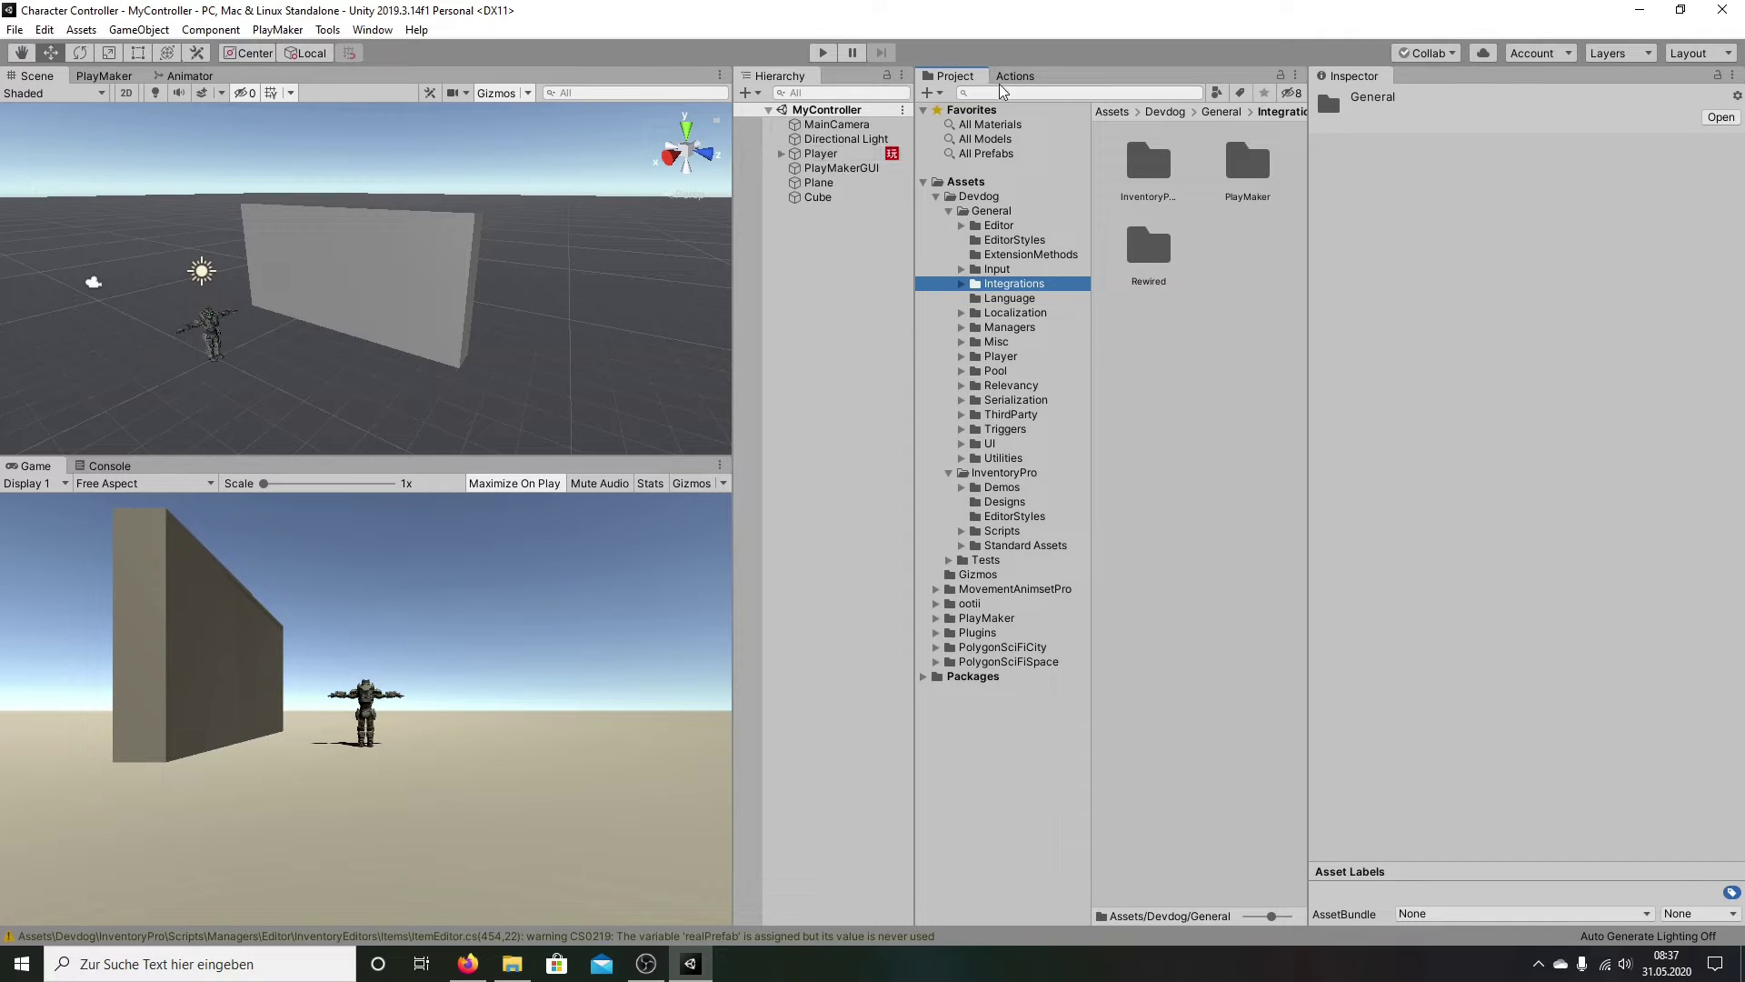
click(1024, 80)
Step: Dock the Actions browser next to the Hierarchy and preview Inventory Pro's Add Item To Collection action
drag(1020, 80, 862, 86)
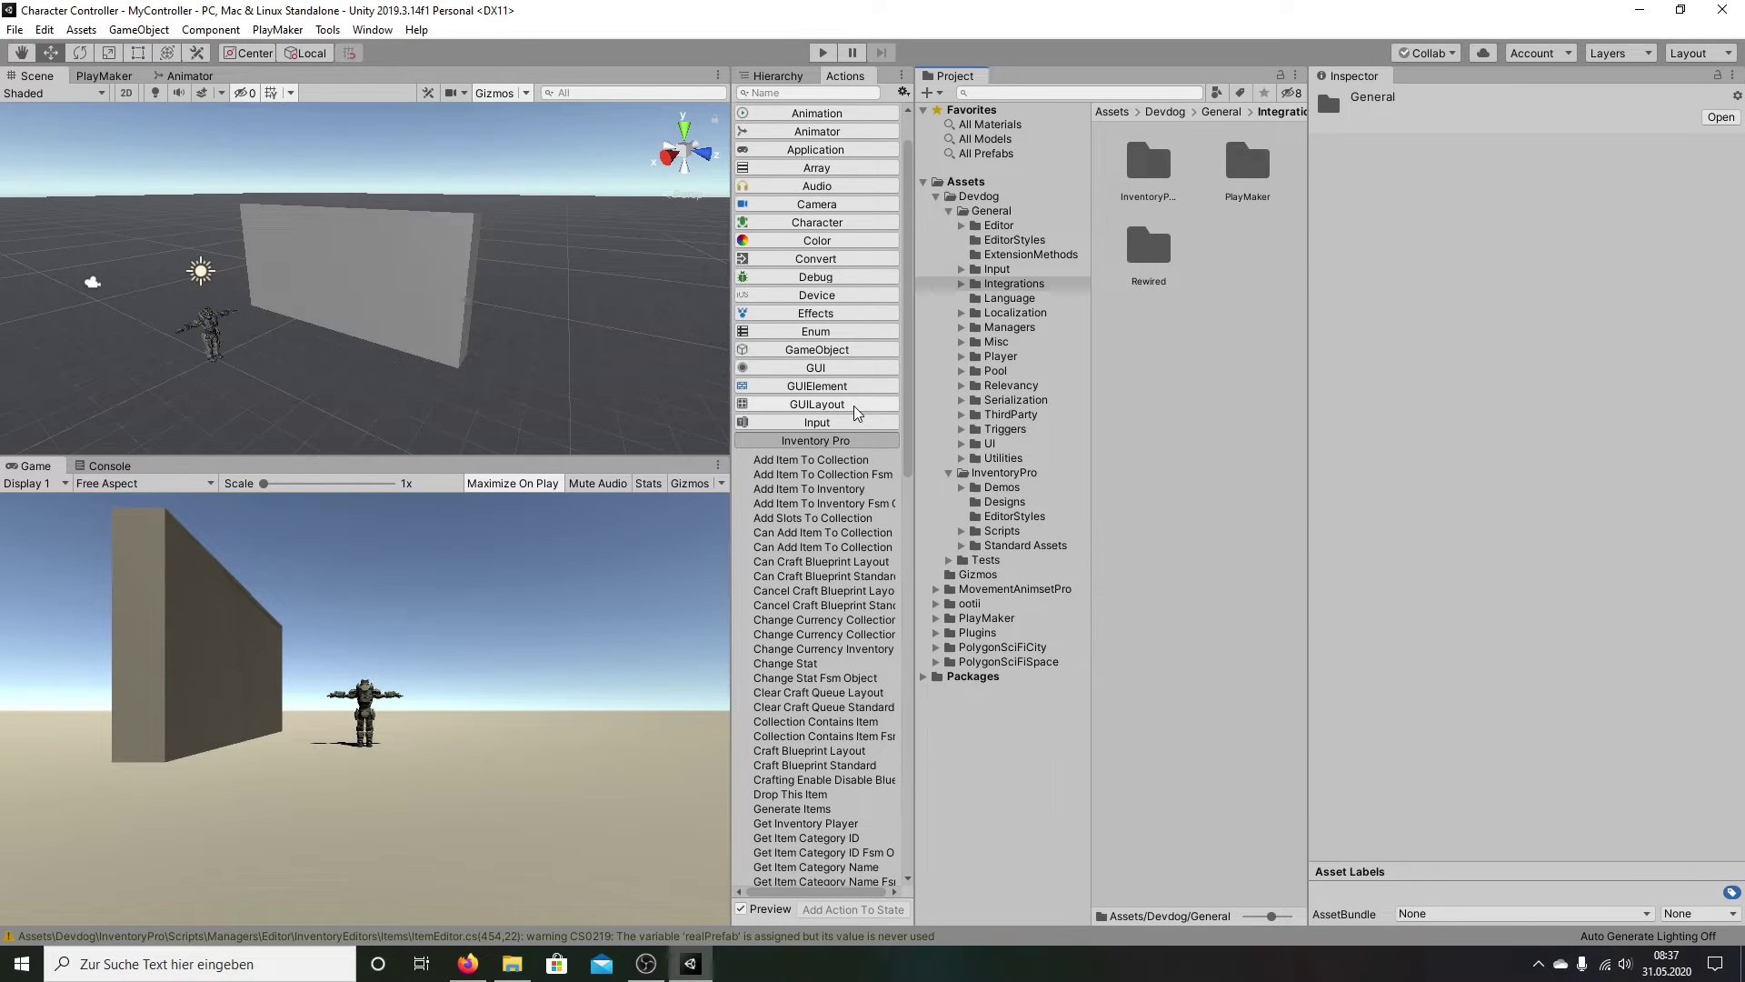
scroll(856, 440, down, 2)
click(811, 443)
click(811, 444)
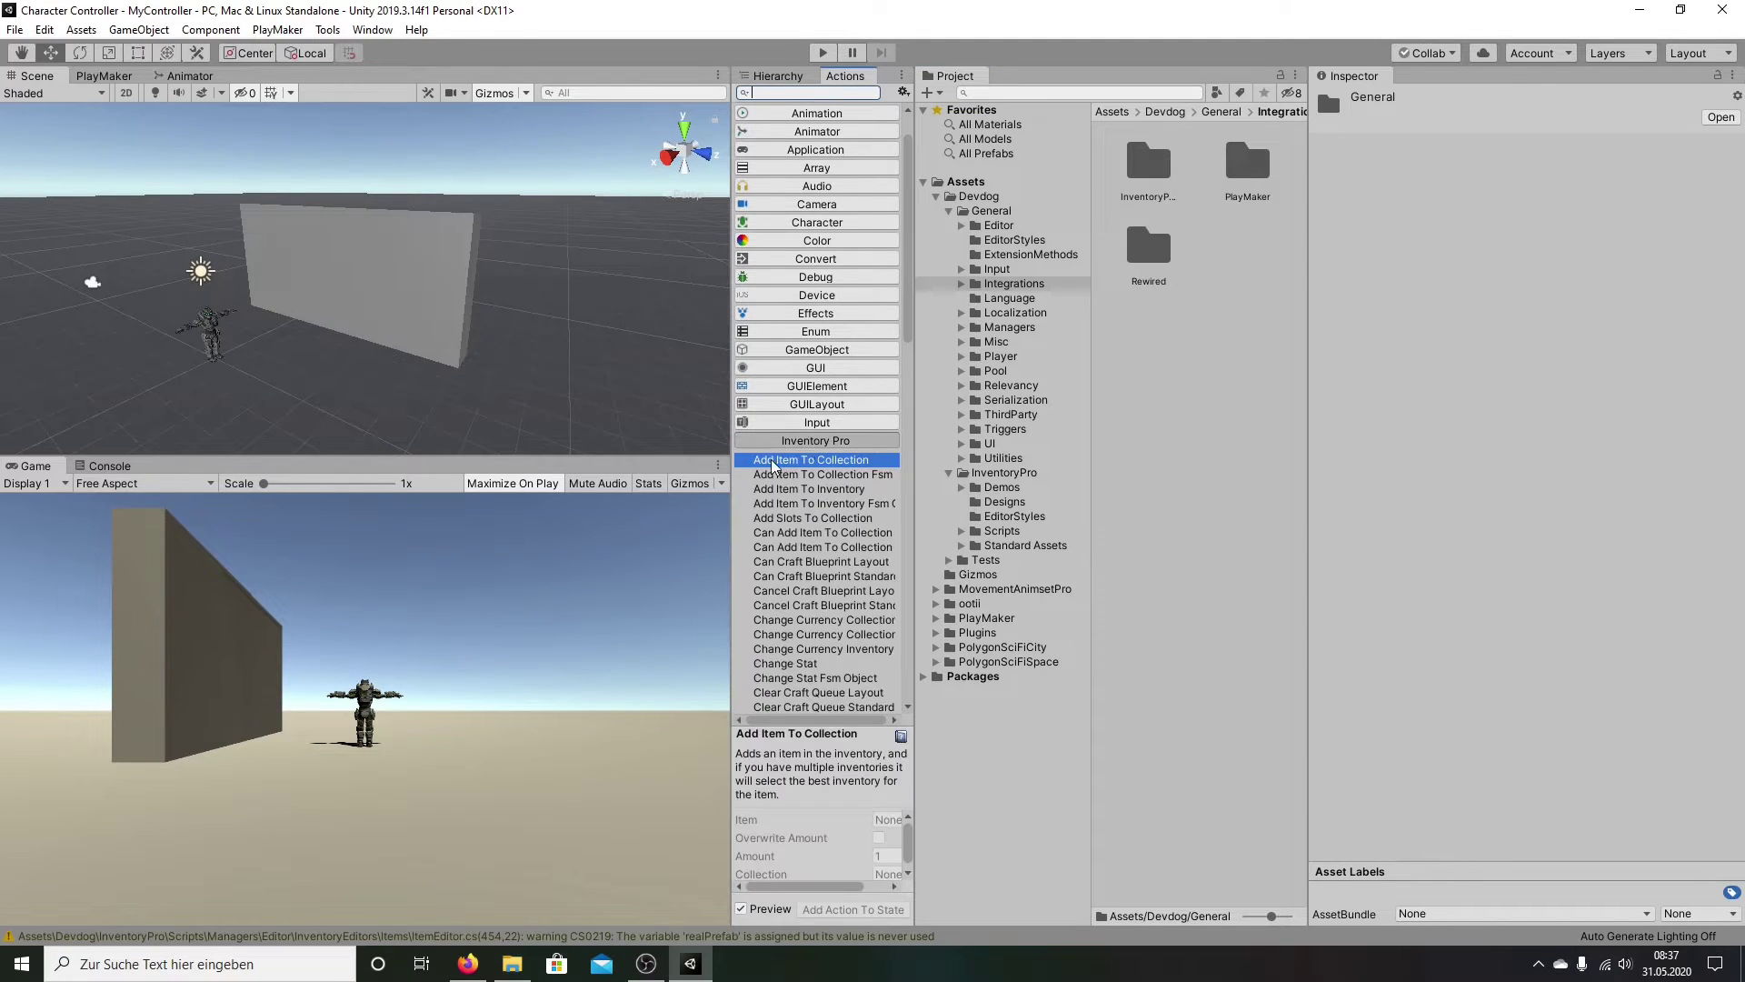
scroll(837, 448, down, 8)
scroll(827, 434, up, 3)
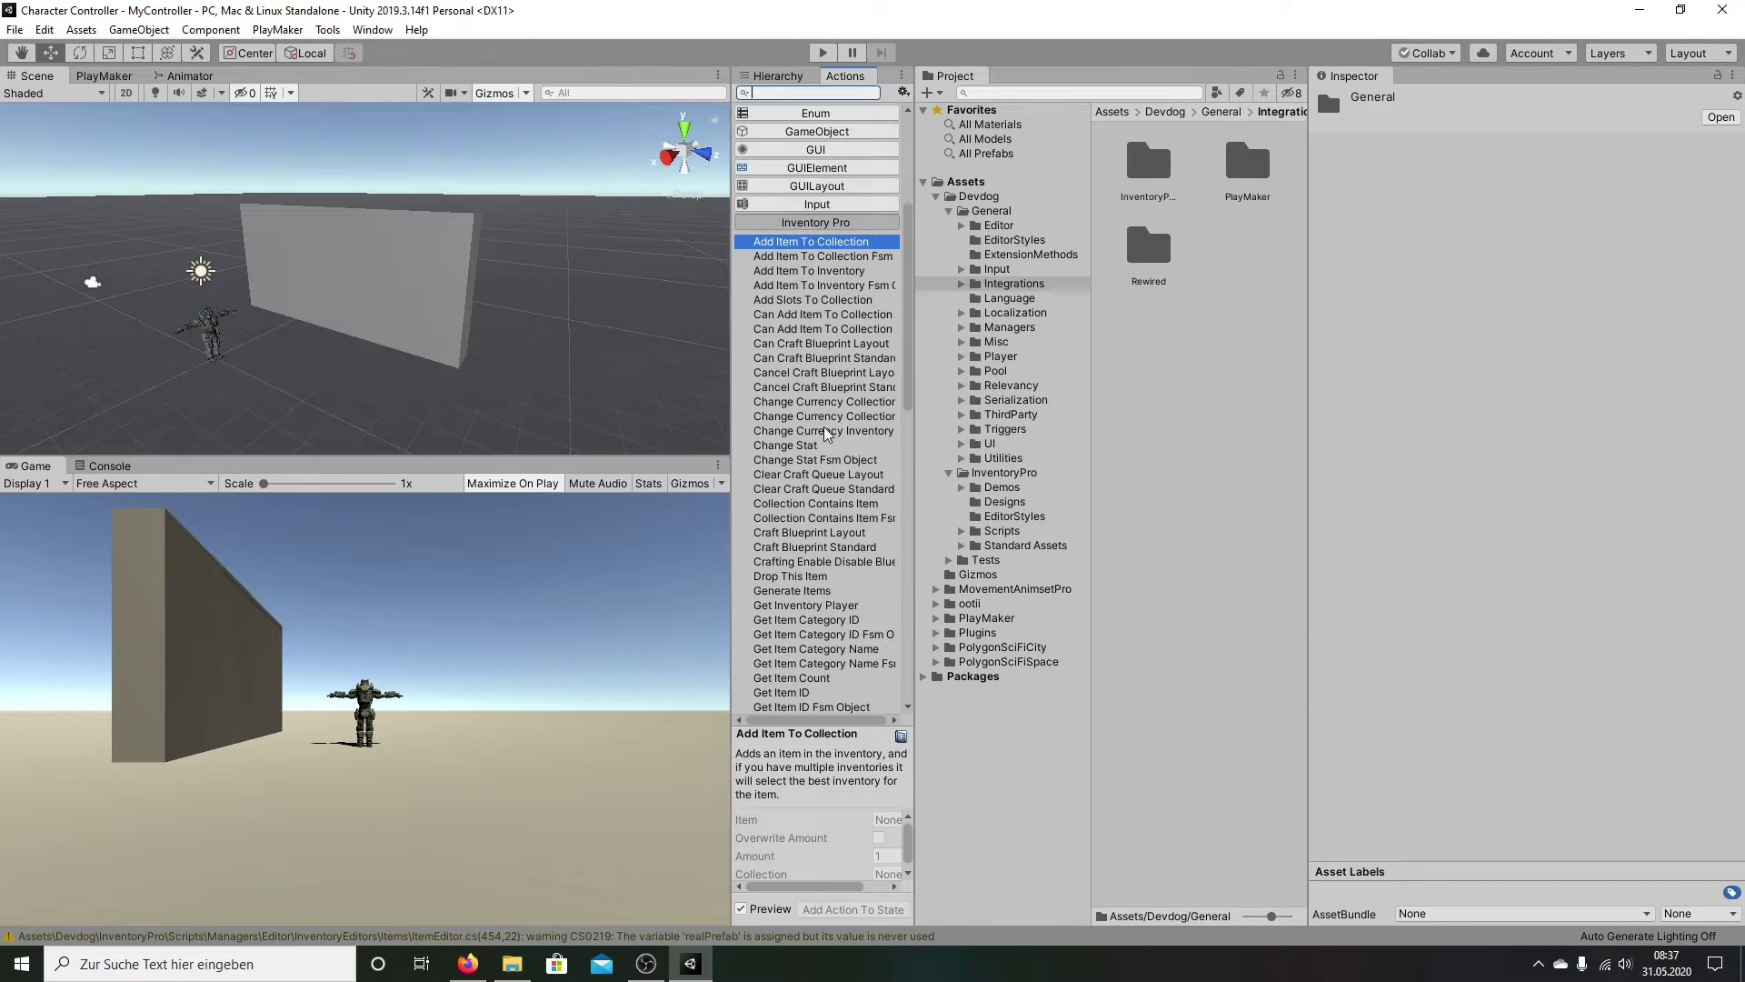
scroll(840, 342, down, 6)
Step: Collapse the Inventory Pro actions, return to the Hierarchy, and select and expand Player
scroll(845, 427, up, 11)
click(784, 497)
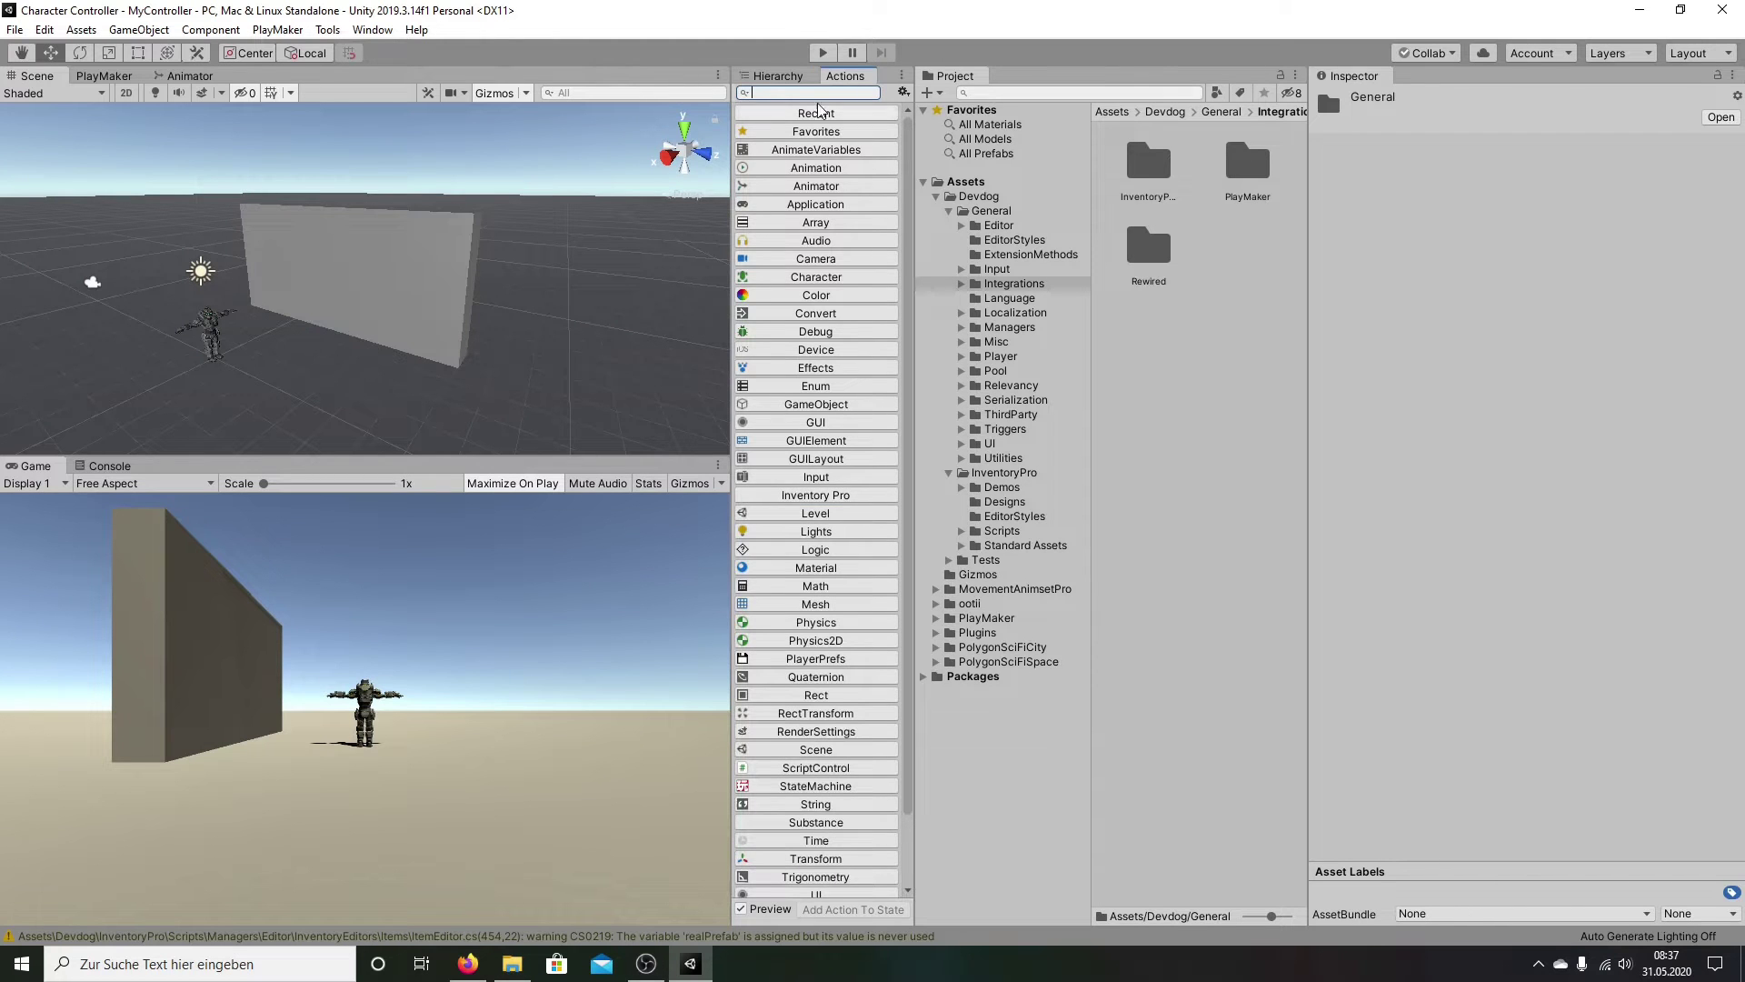
click(780, 78)
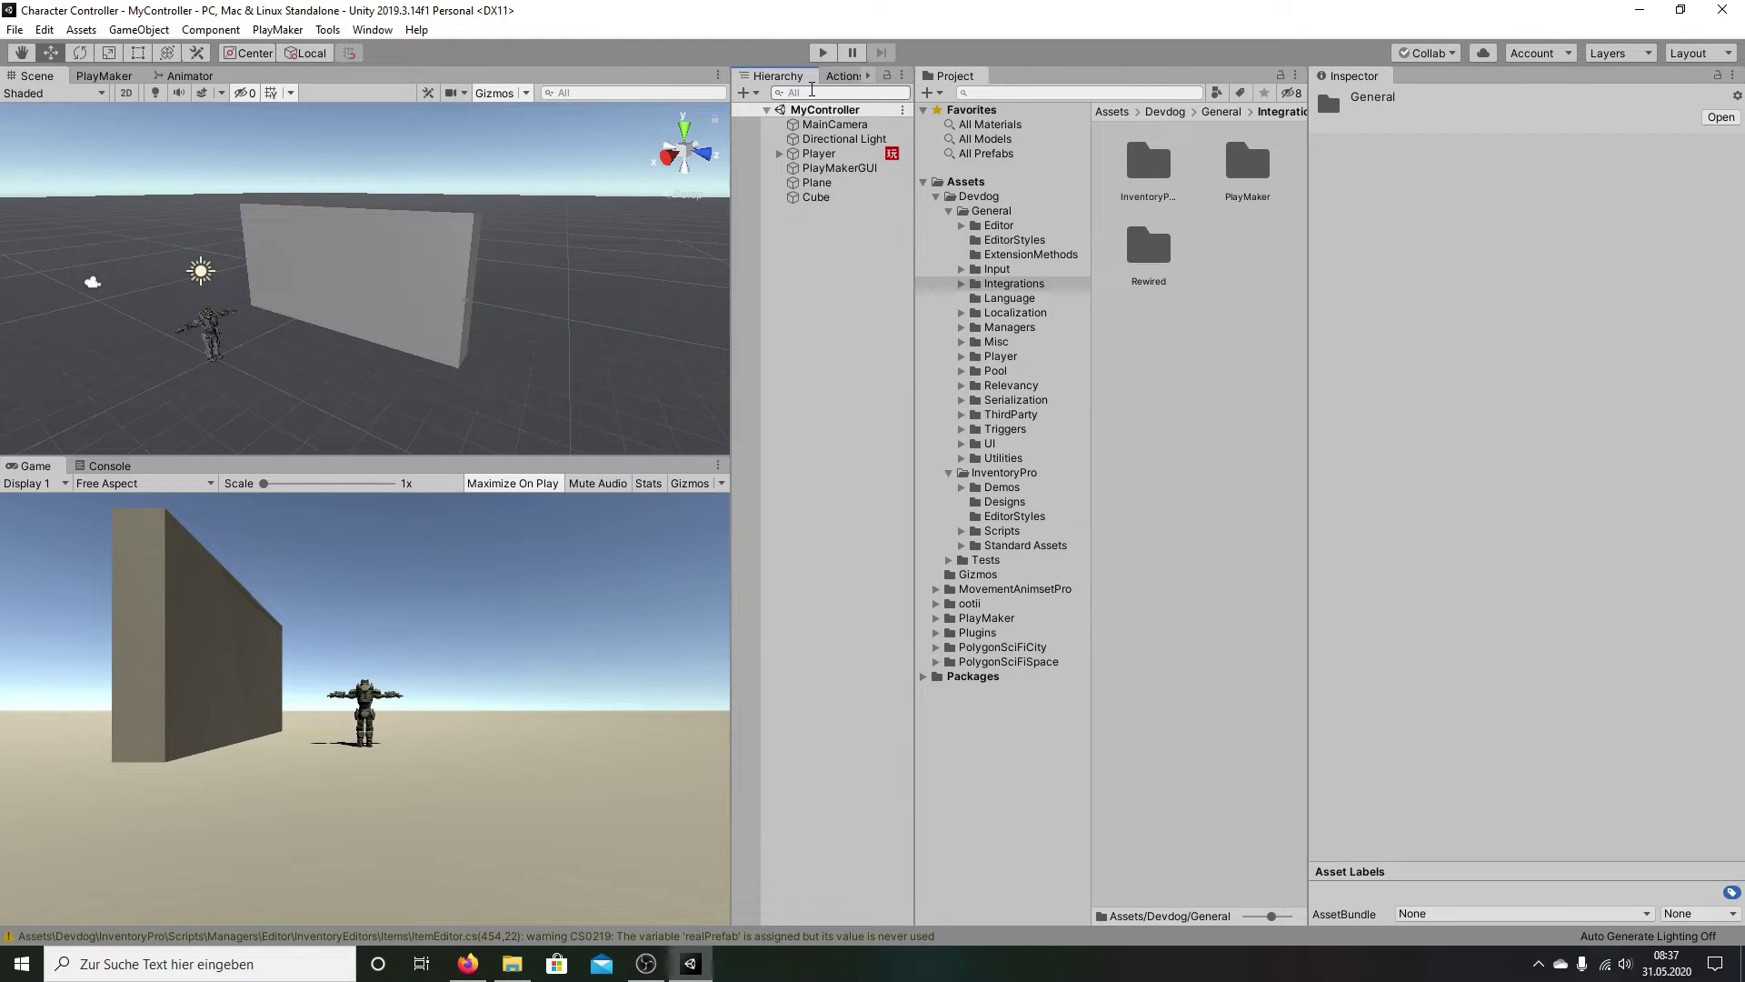
click(800, 154)
click(780, 154)
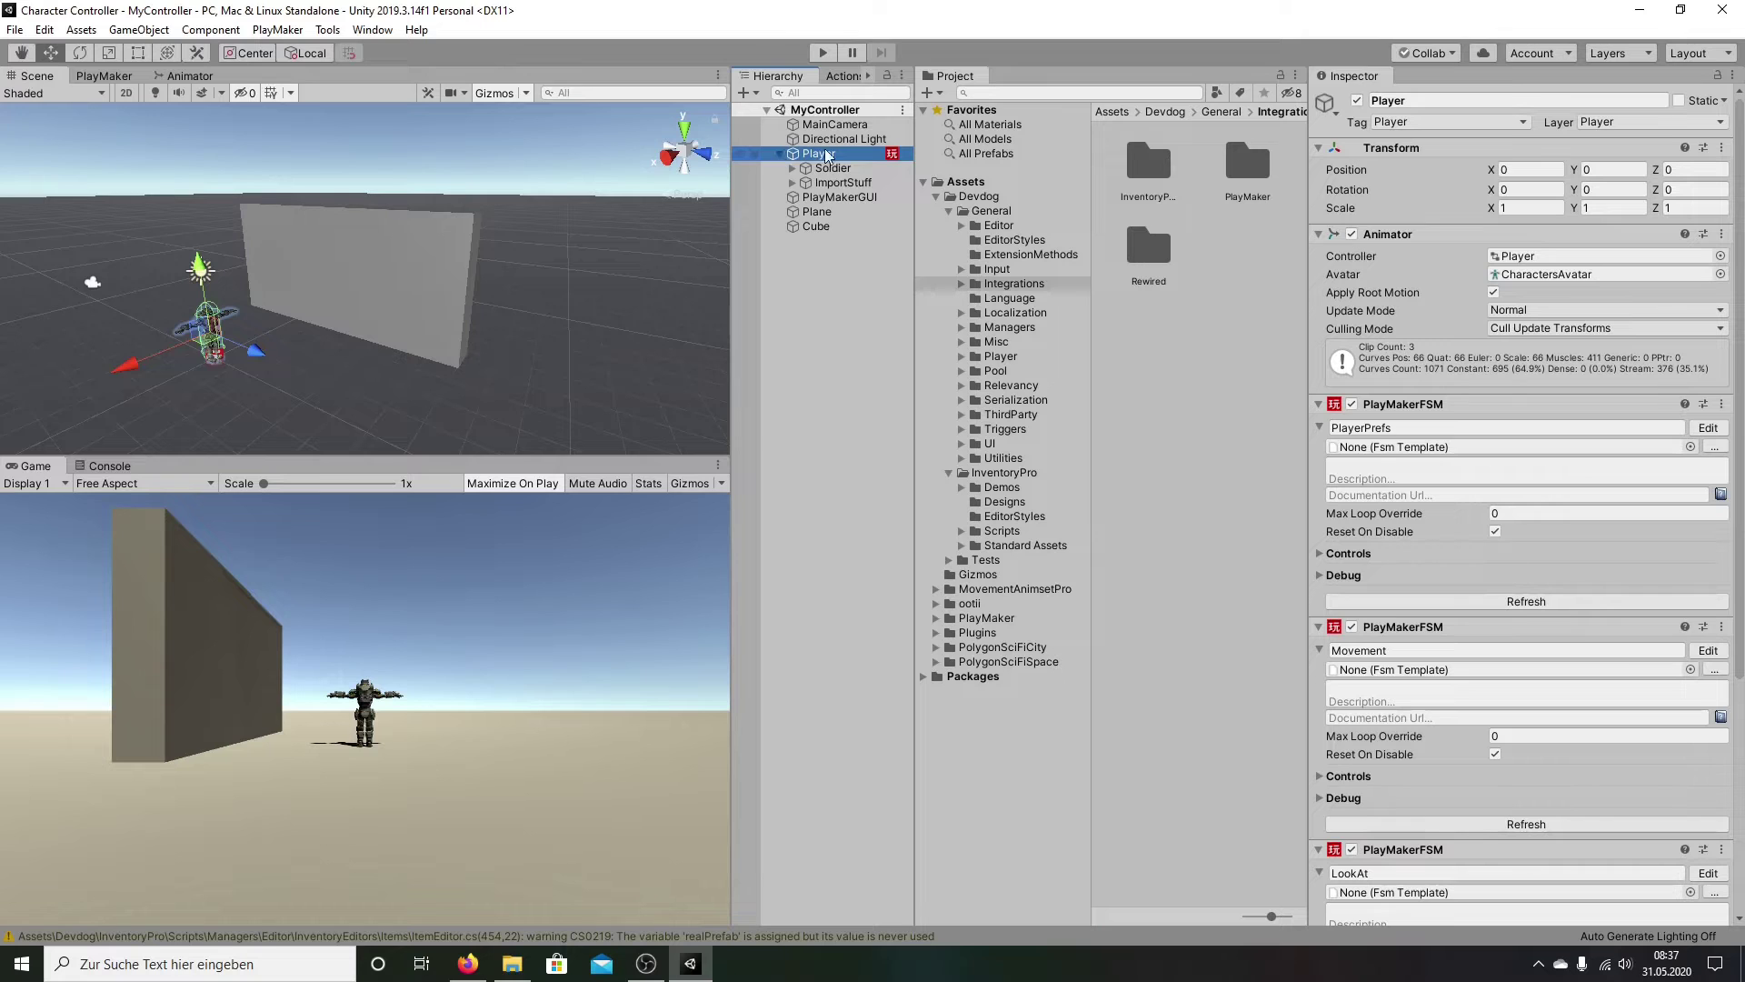
scroll(1527, 364, down, 5)
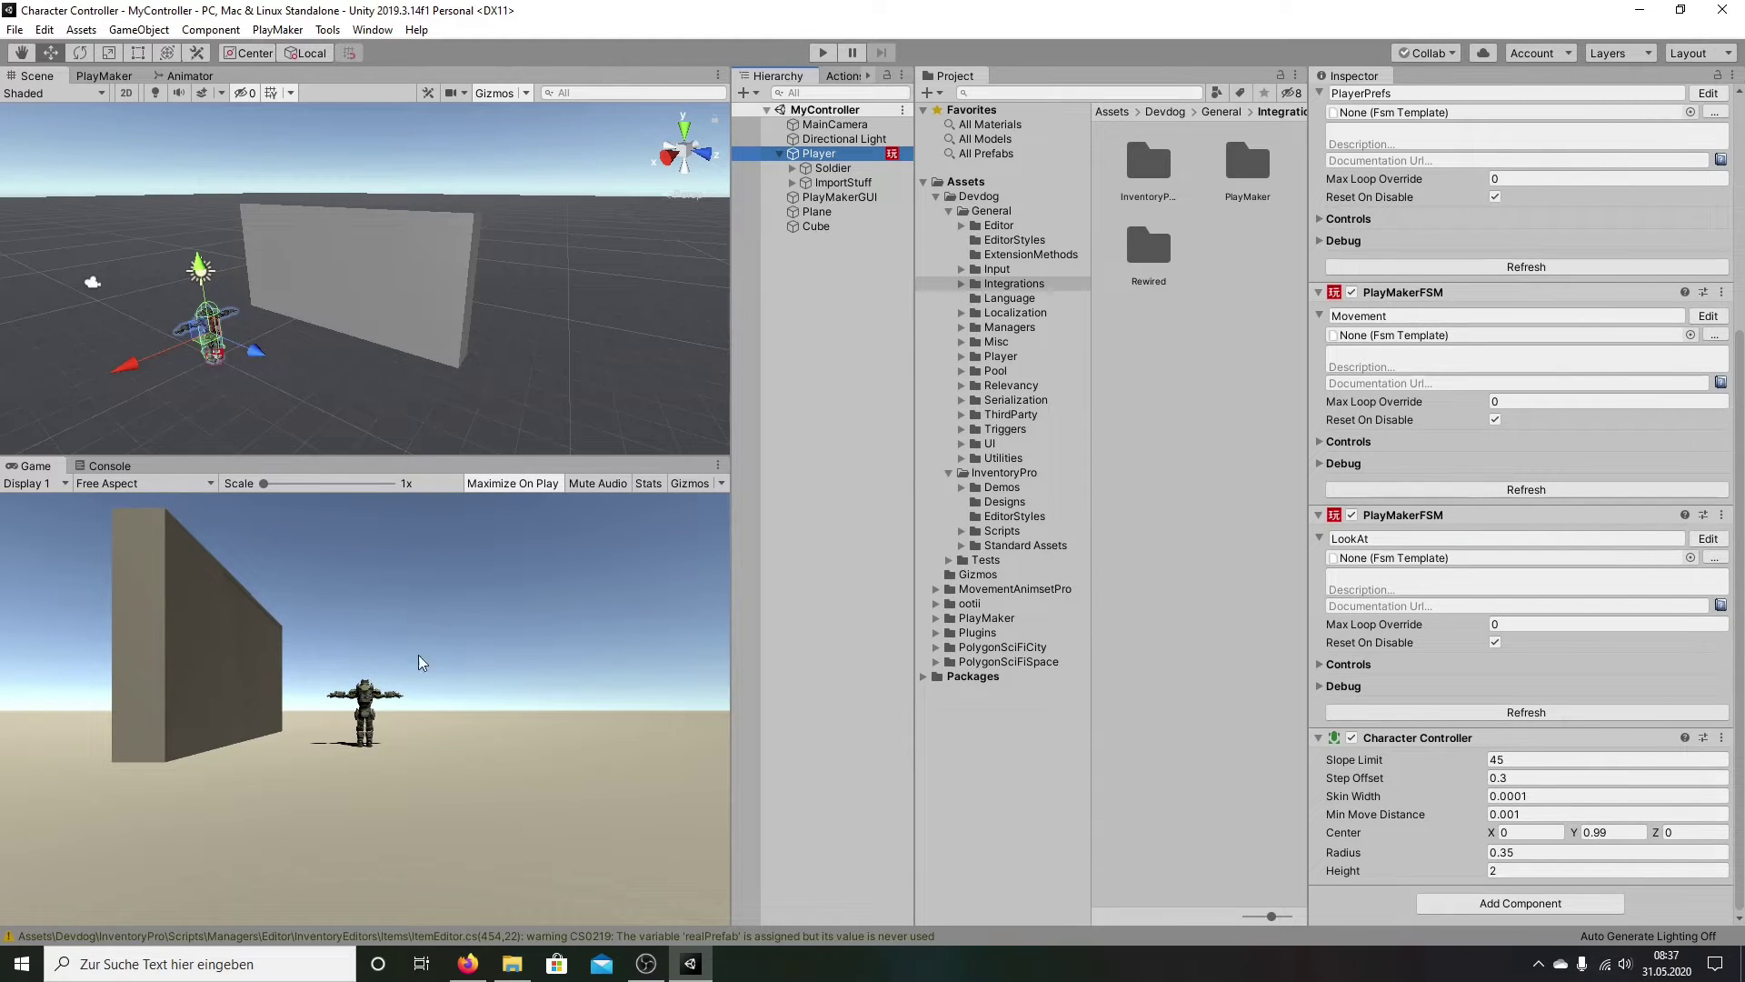
Step: Launch Tools > Inventory Pro > Easy Setup and add all managers to the scene
click(328, 30)
mouse_move(345, 53)
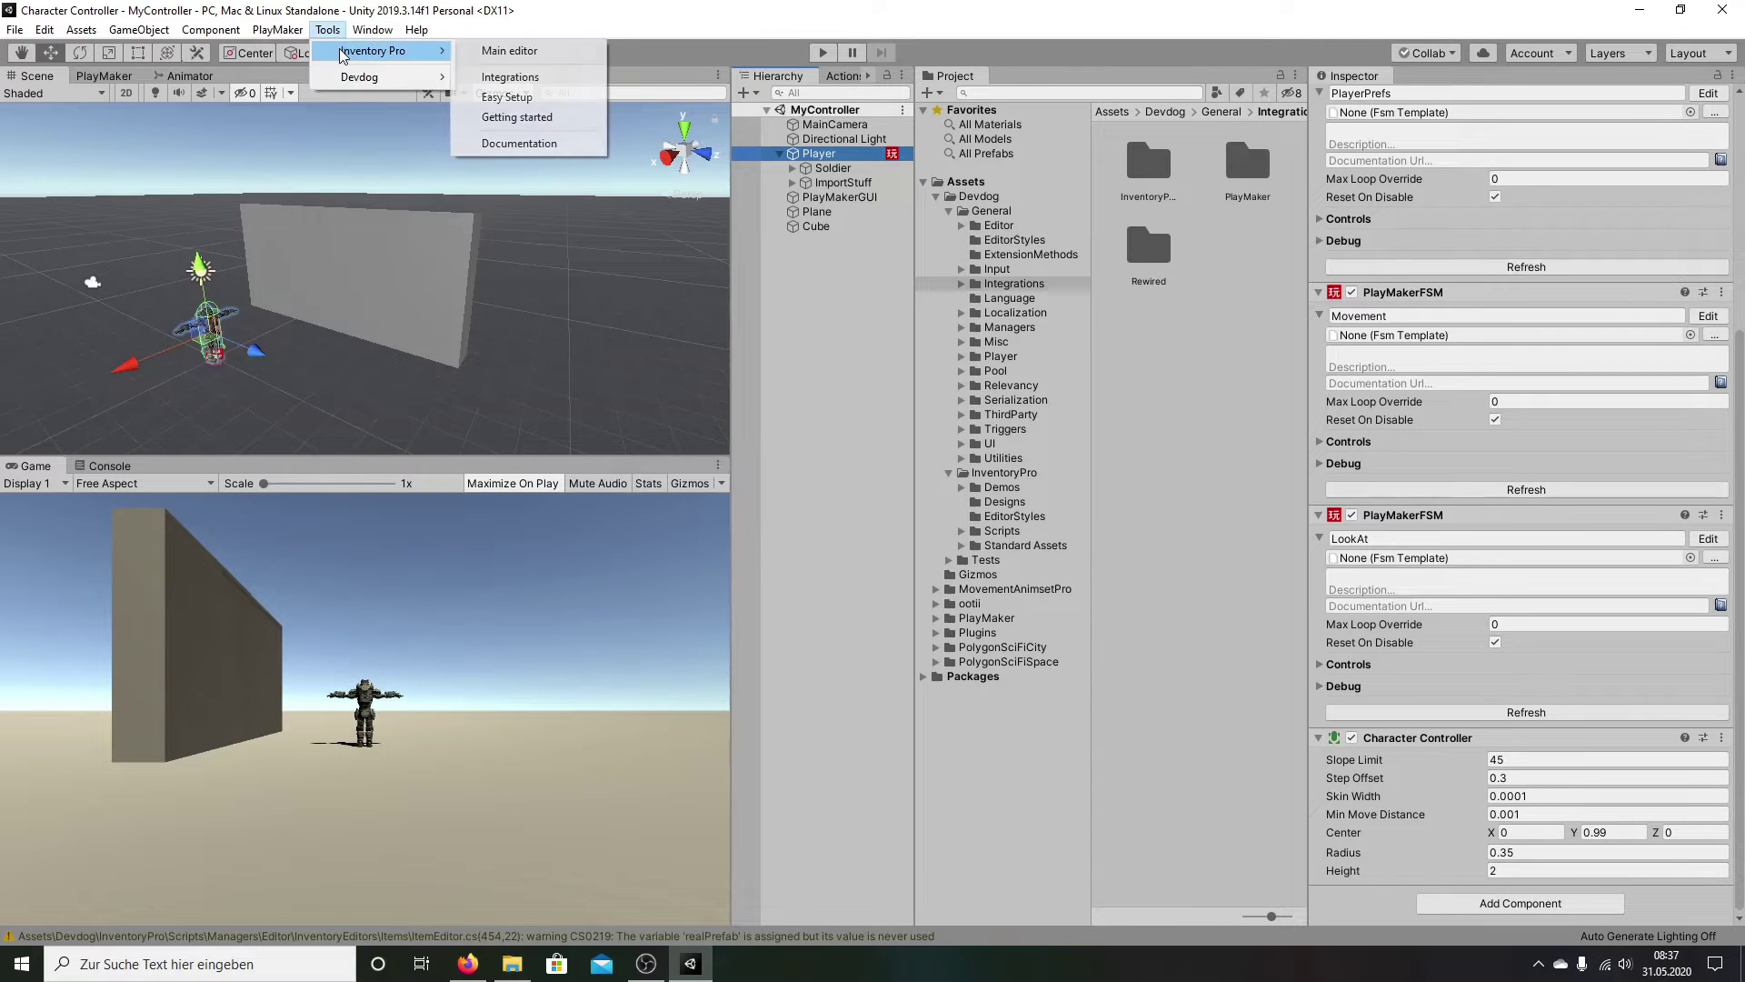
click(509, 97)
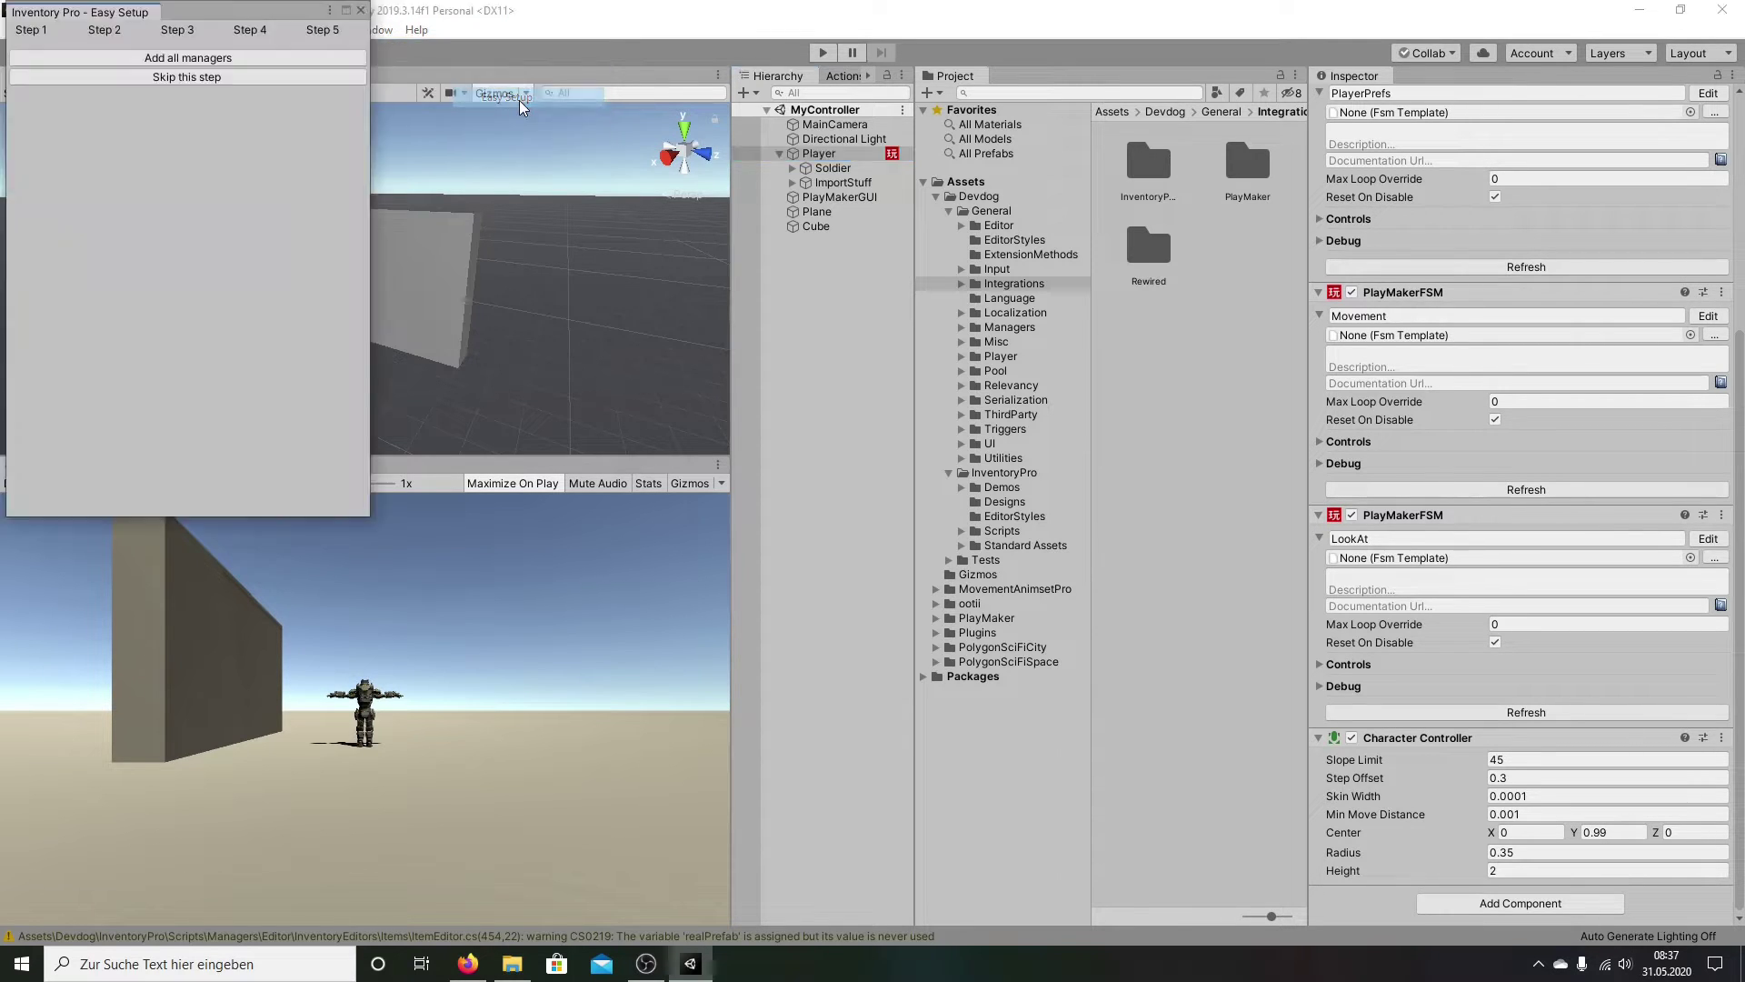
click(150, 59)
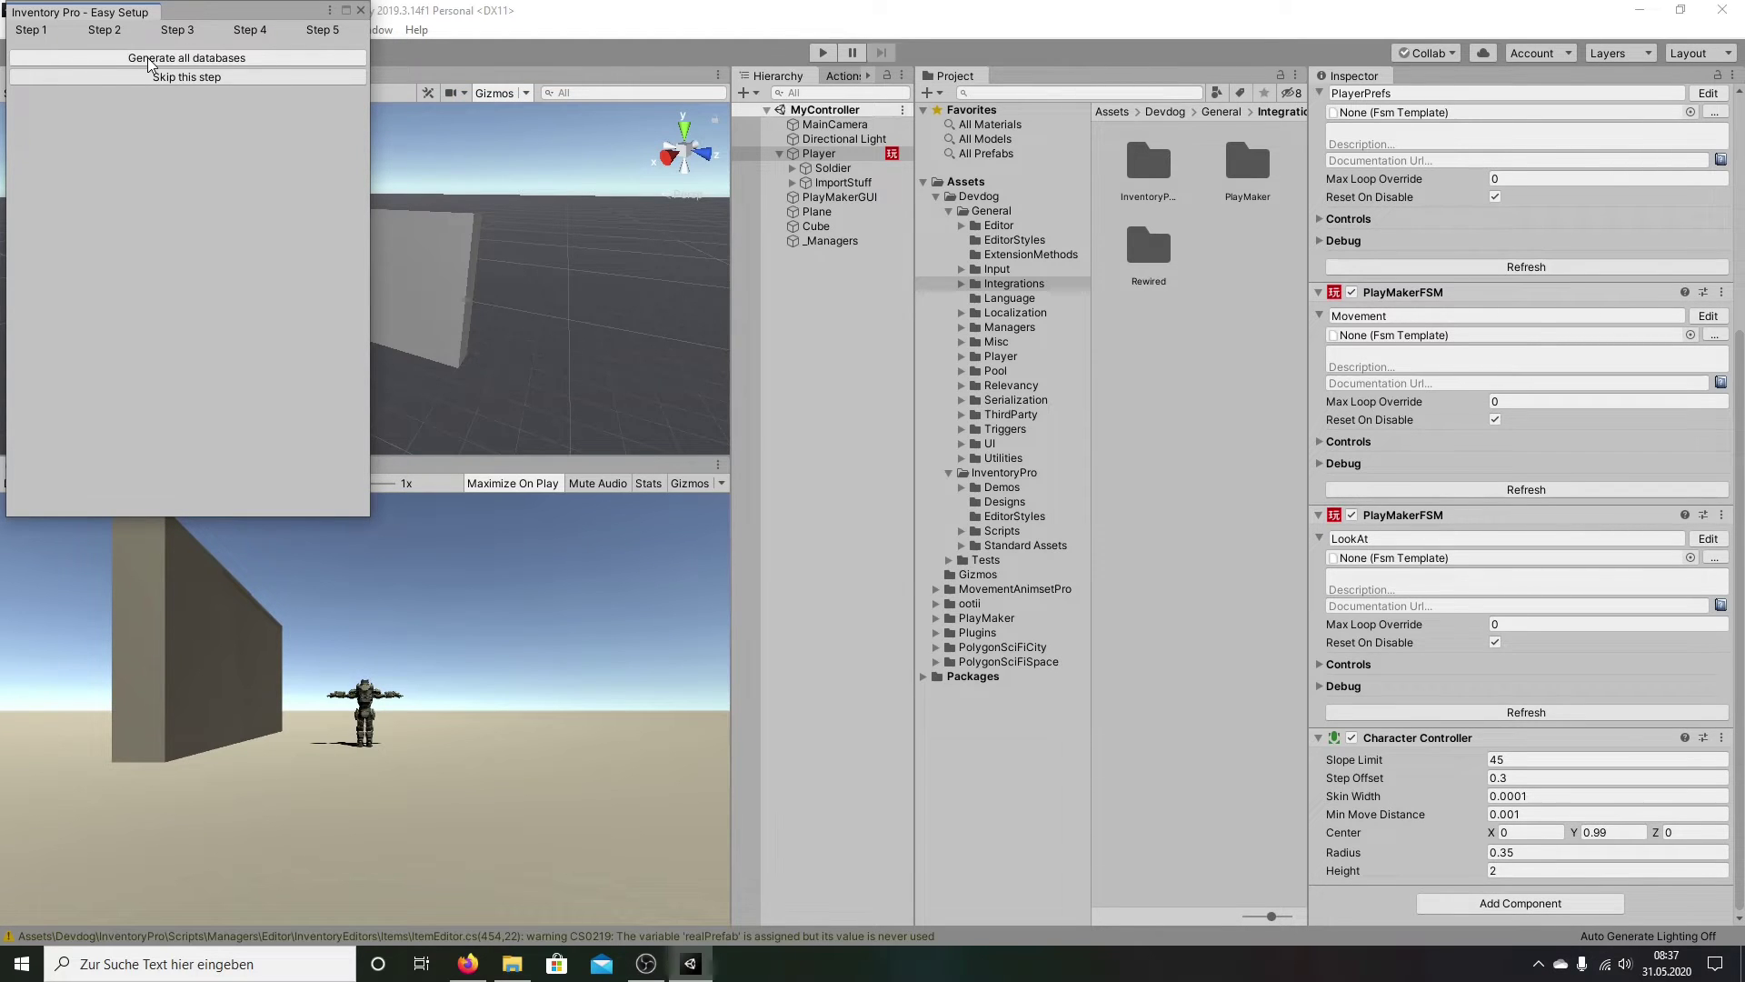
Step: Generate all databases, choosing a newly created Assets/ItemDB folder as the save path
click(149, 60)
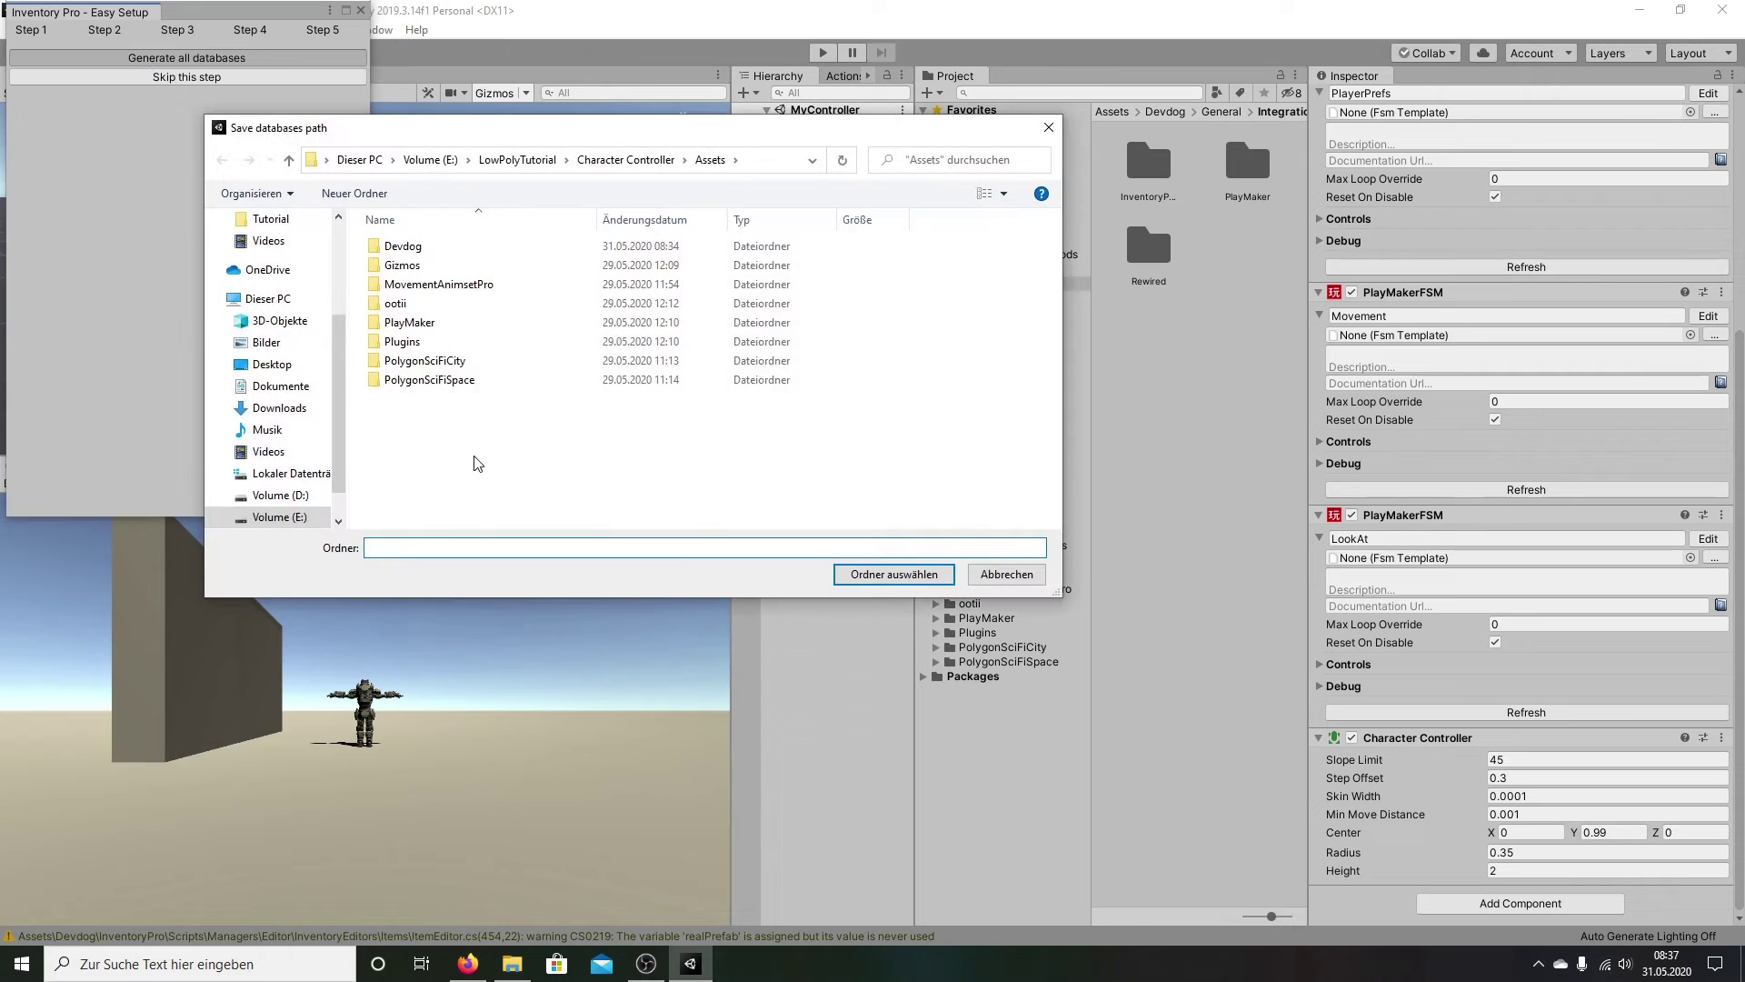
right_click(424, 469)
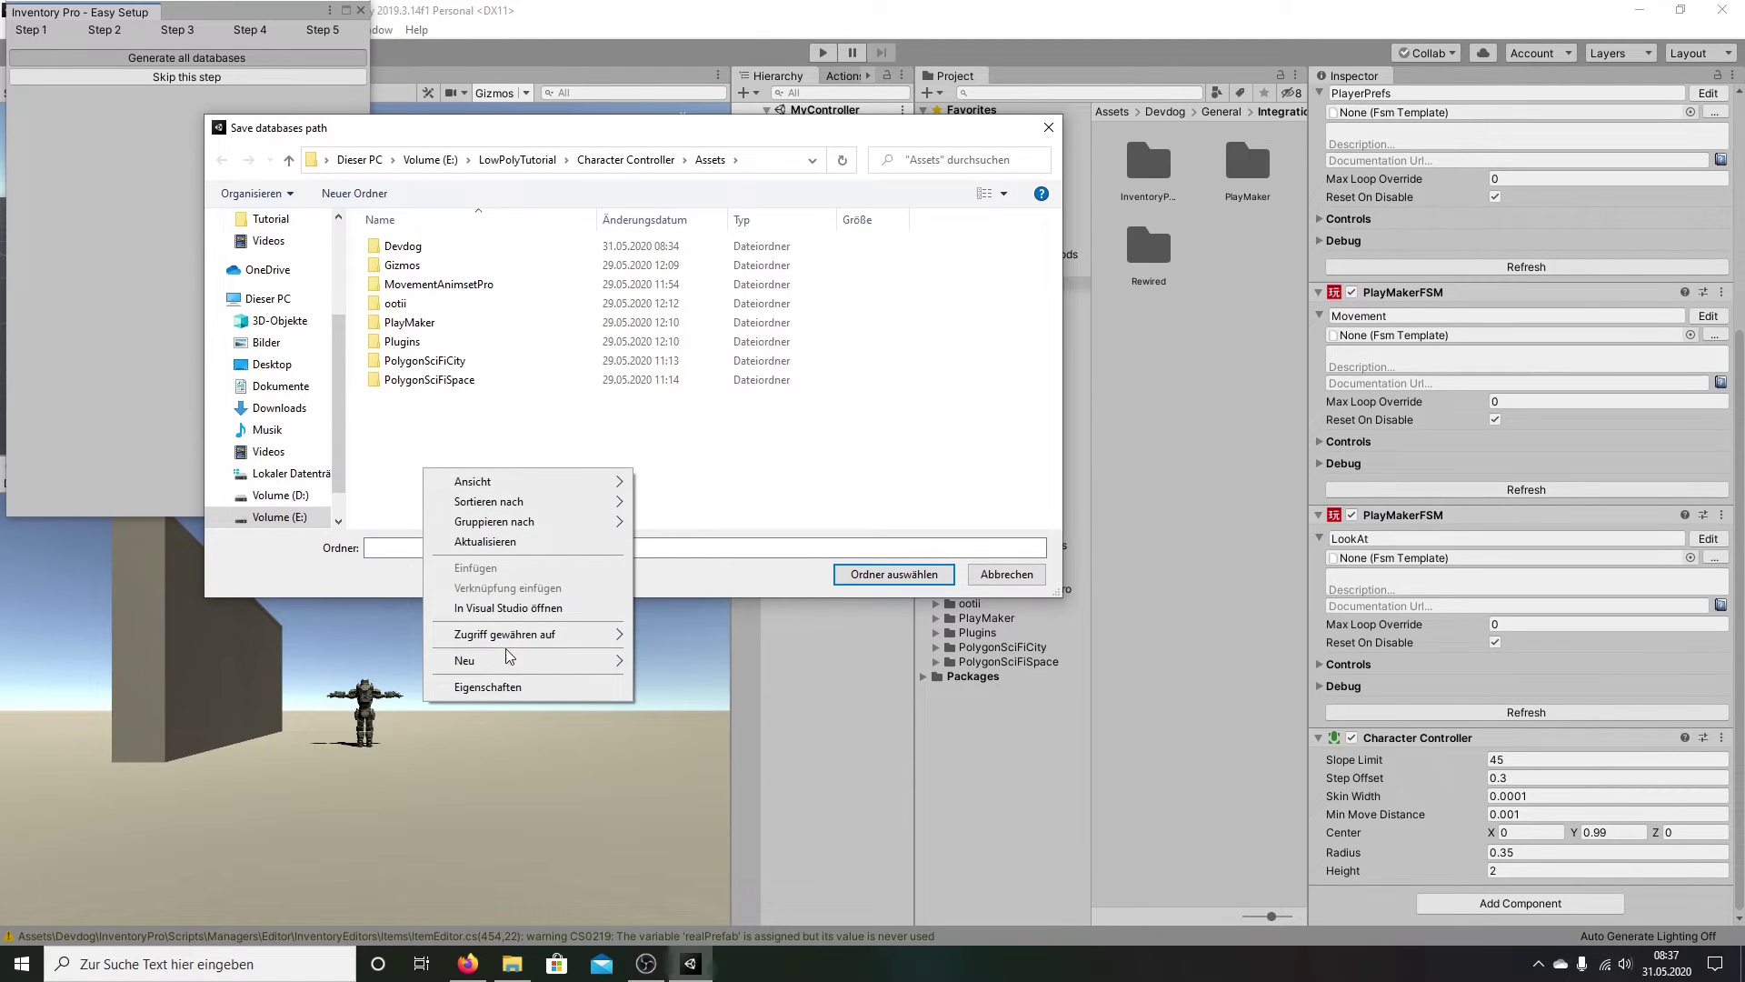
mouse_move(509, 657)
click(682, 663)
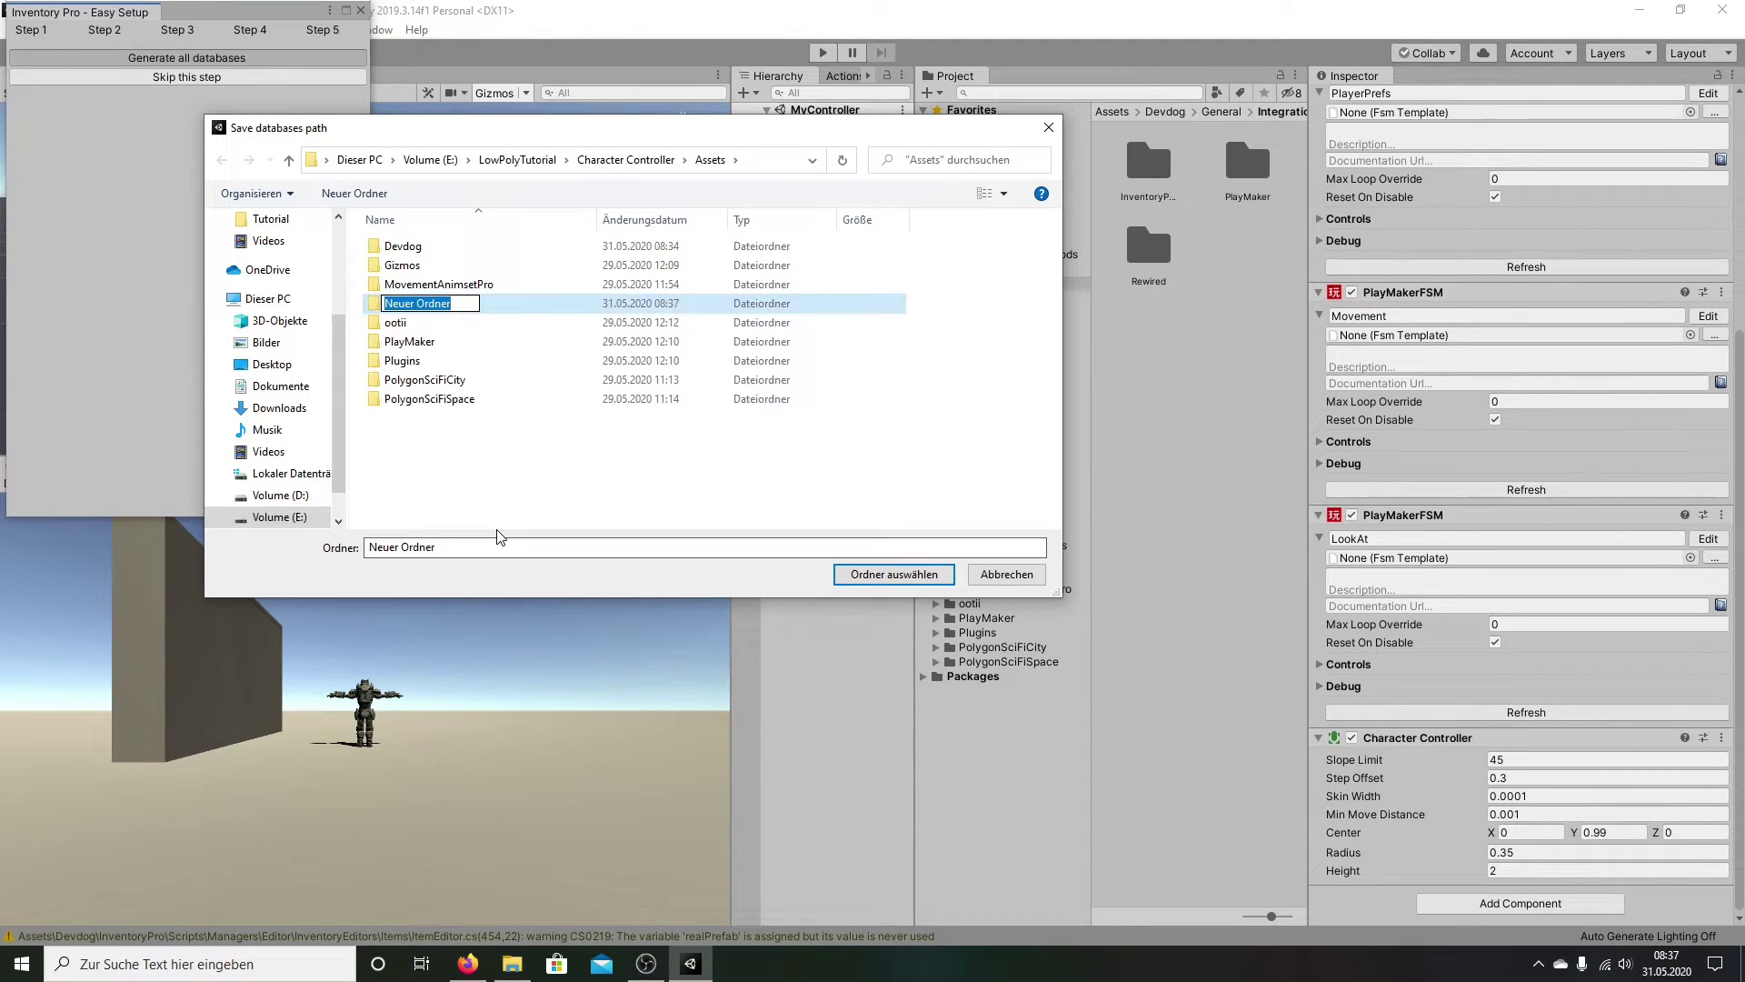
key(BackSpace)
text(ItemD)
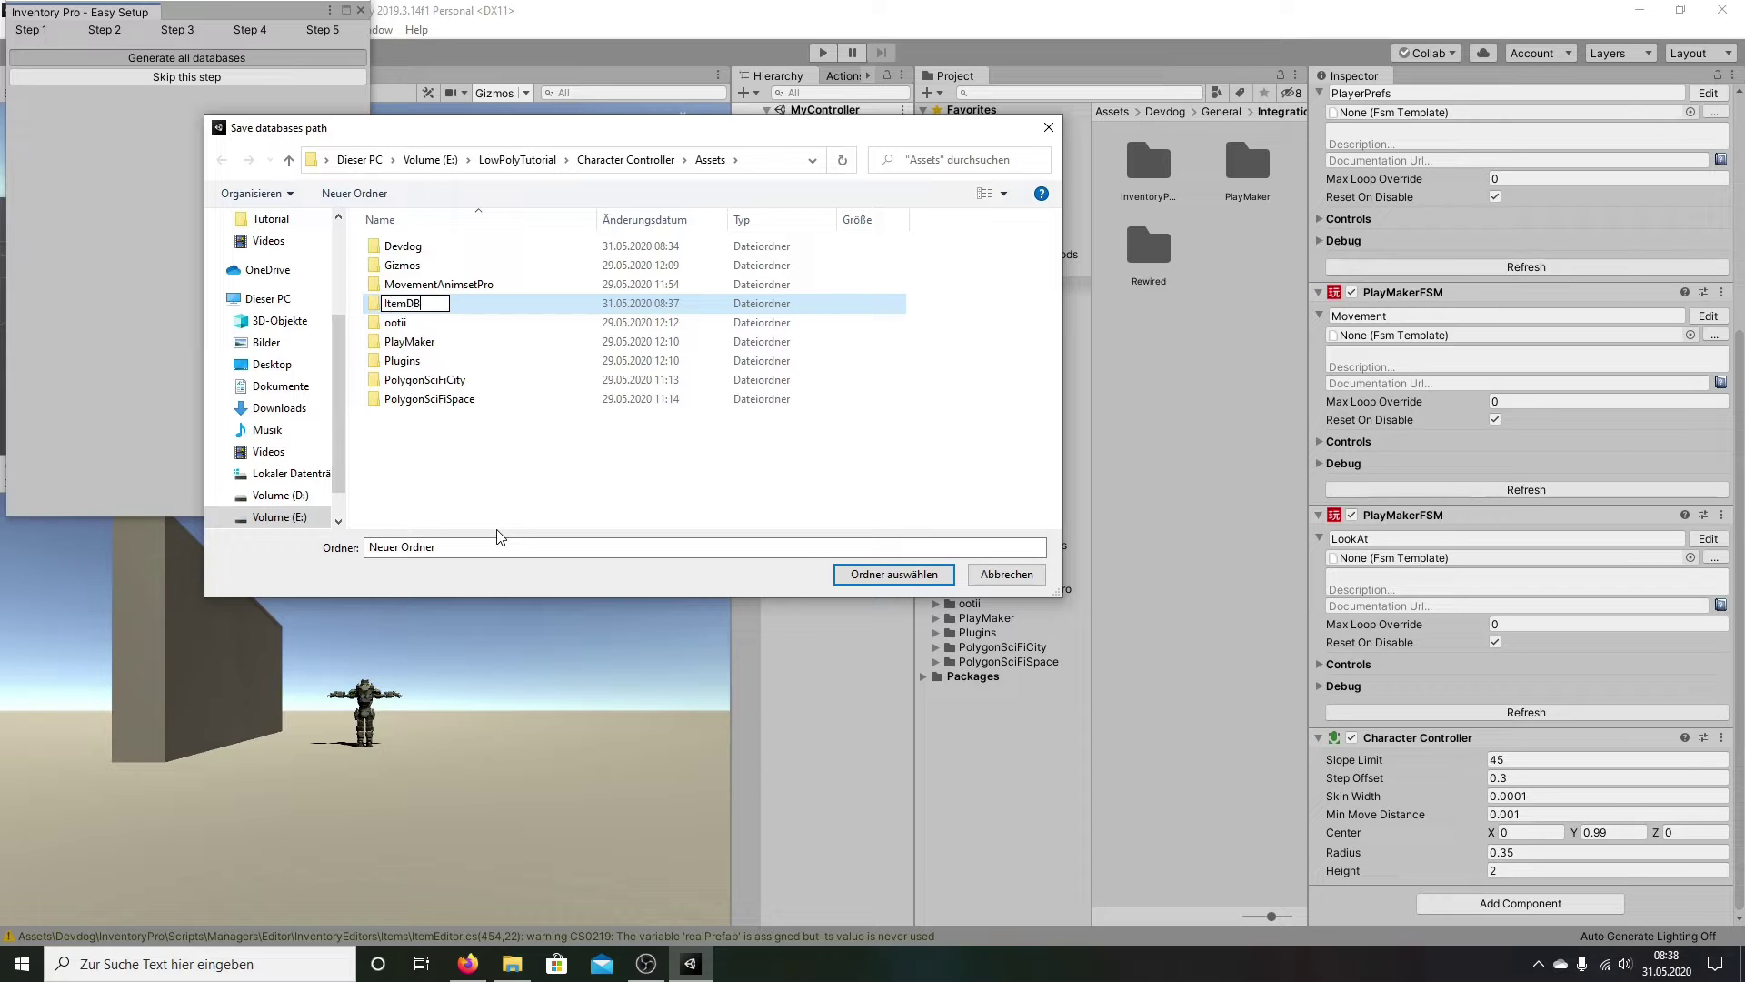
text(B)
key(Return)
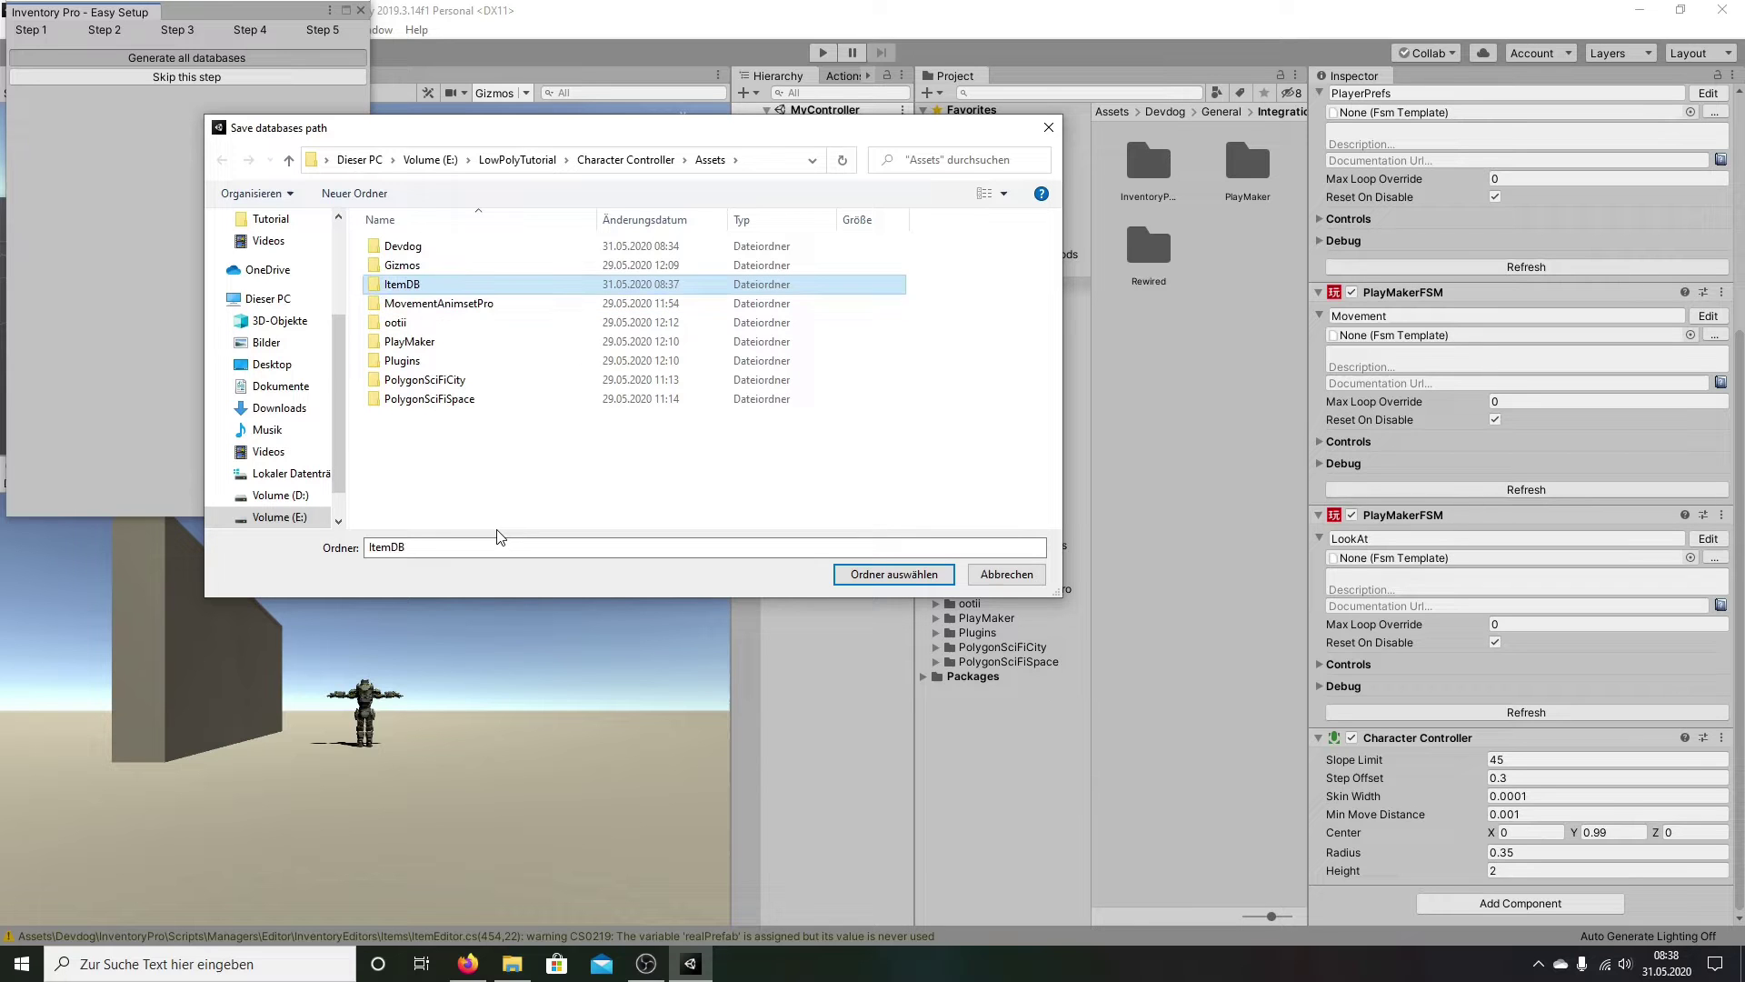
click(894, 574)
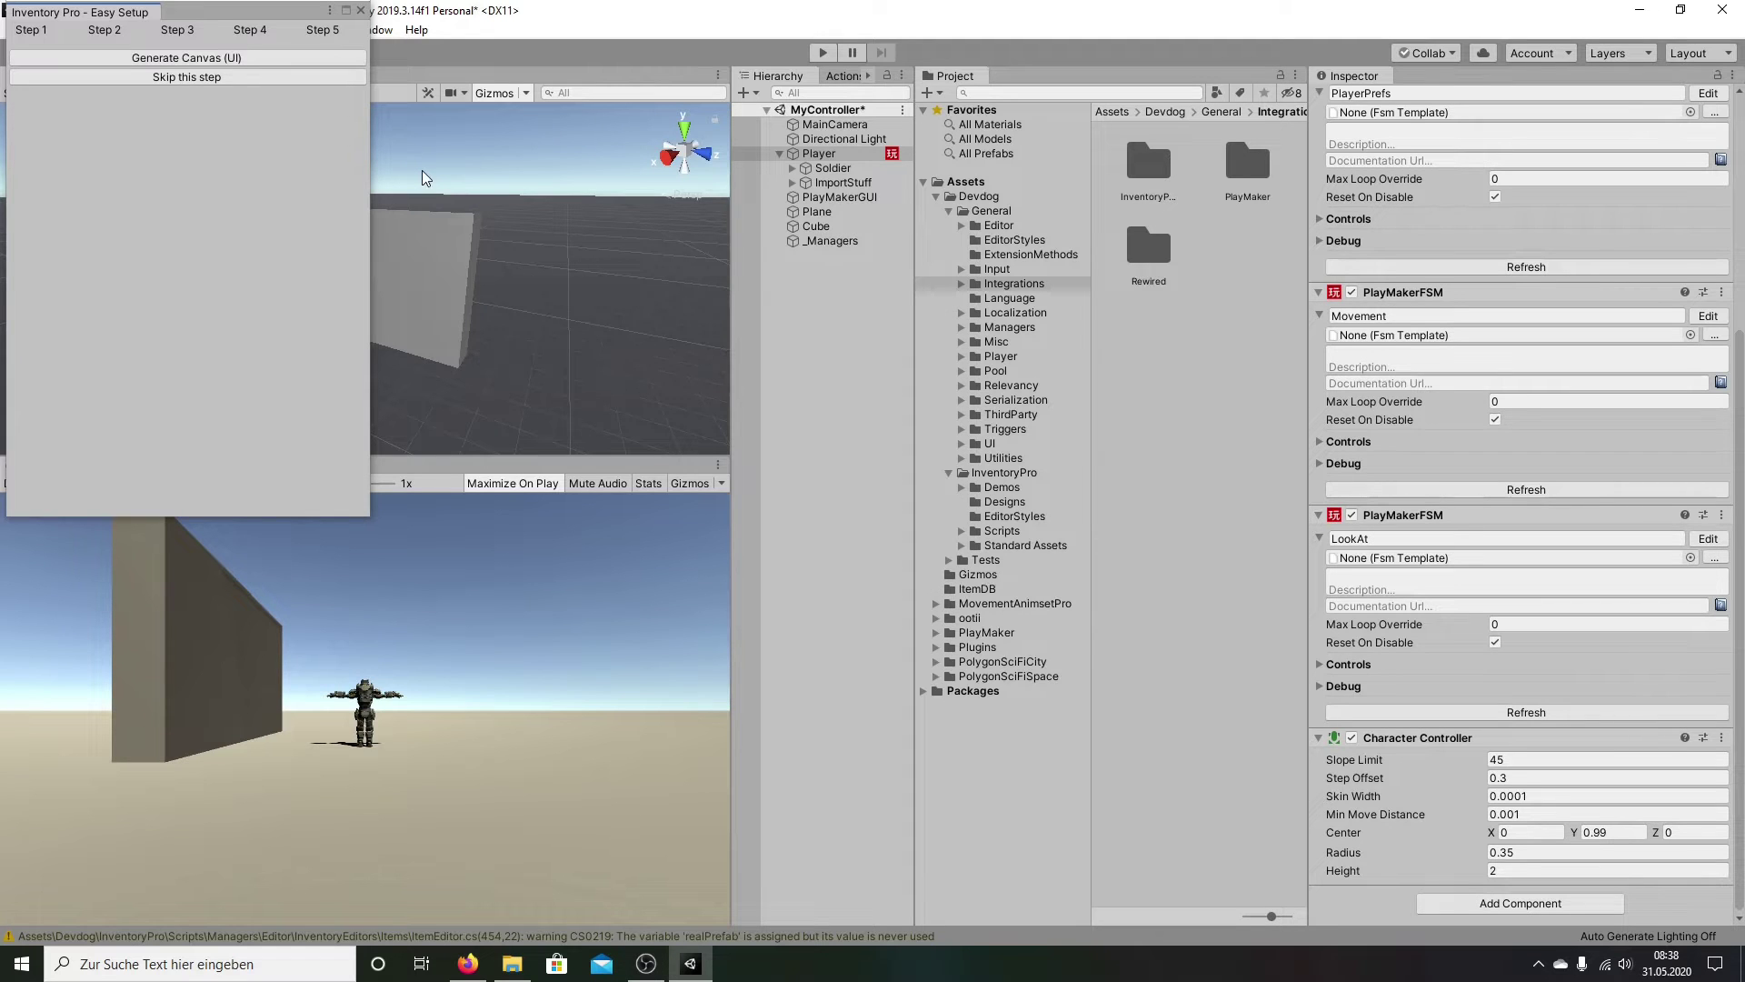
Step: Generate the inventory Canvas, link it as InventoryManager's UI Root on _Managers, and close Easy Setup
click(226, 59)
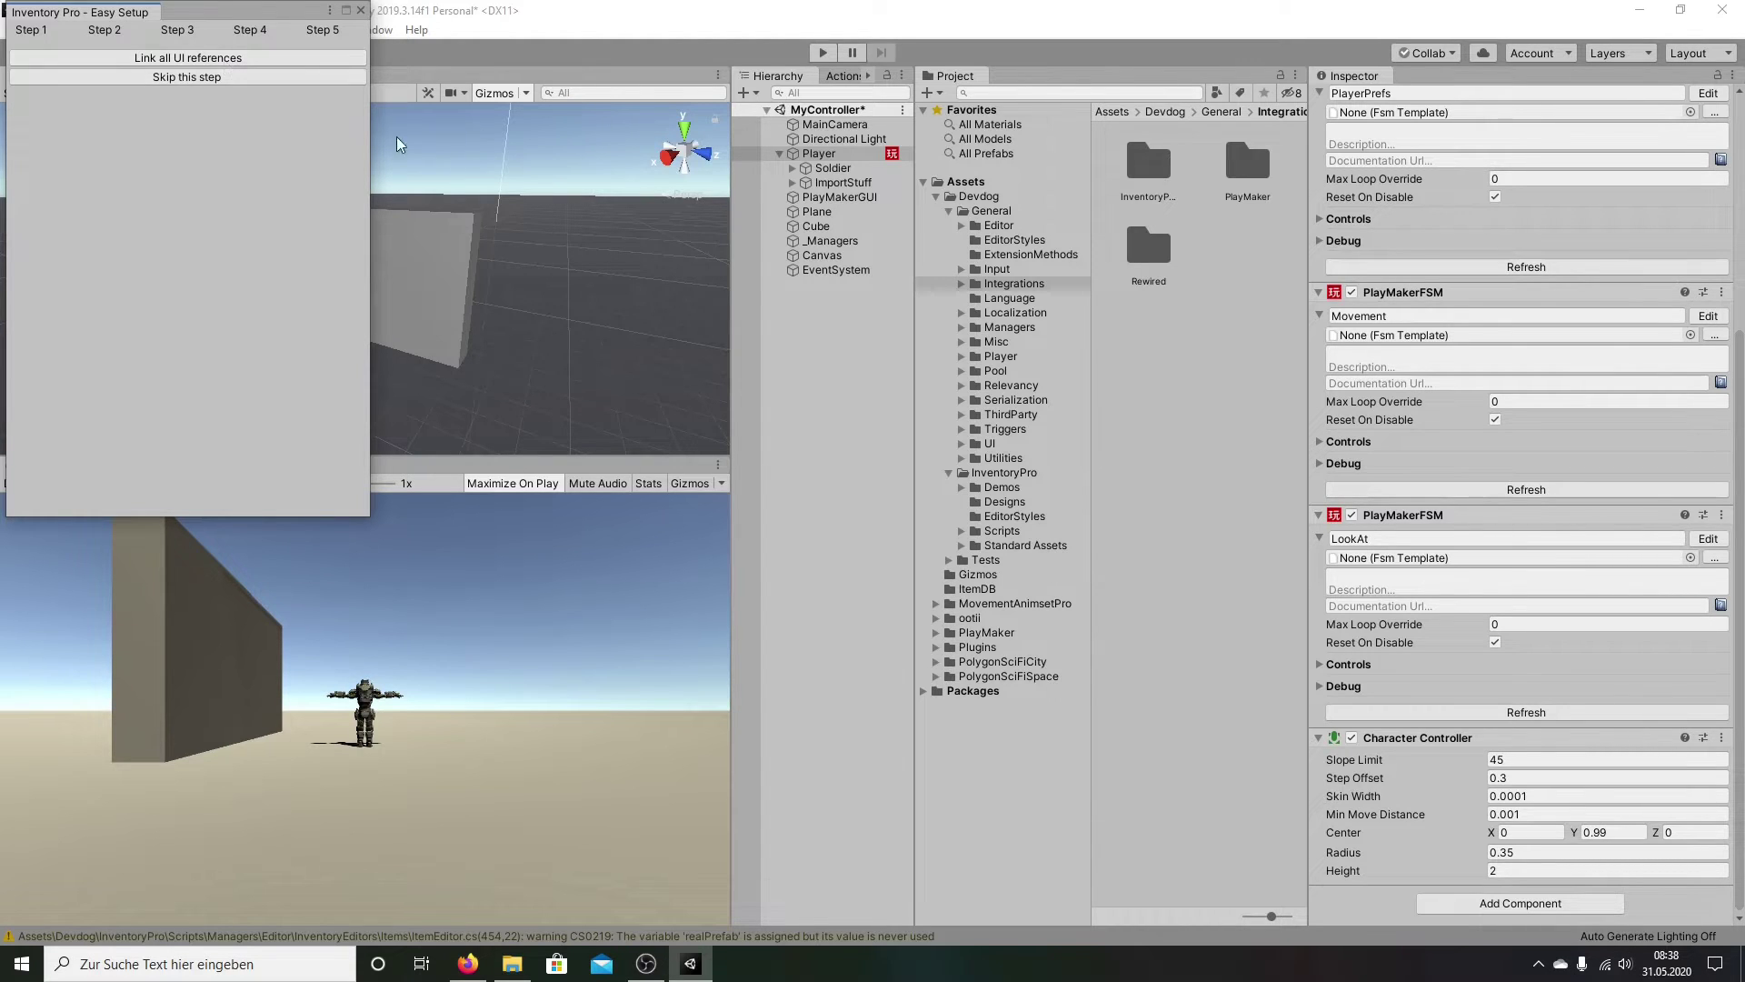
click(846, 241)
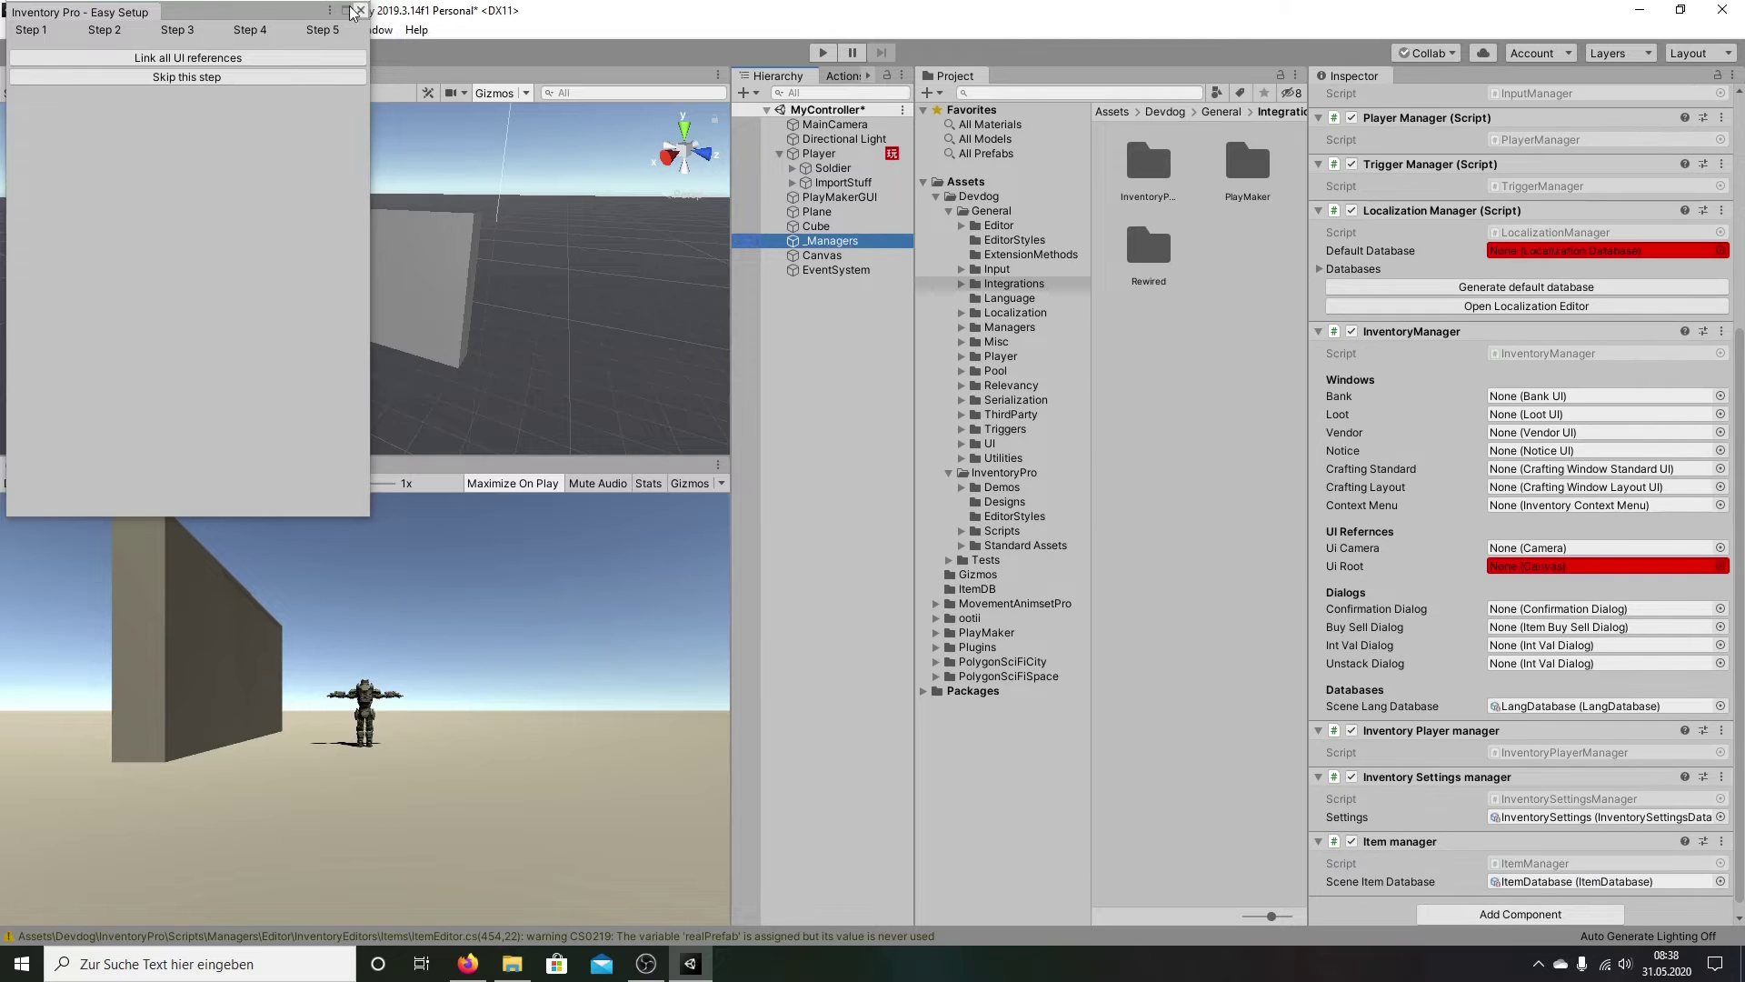
click(229, 60)
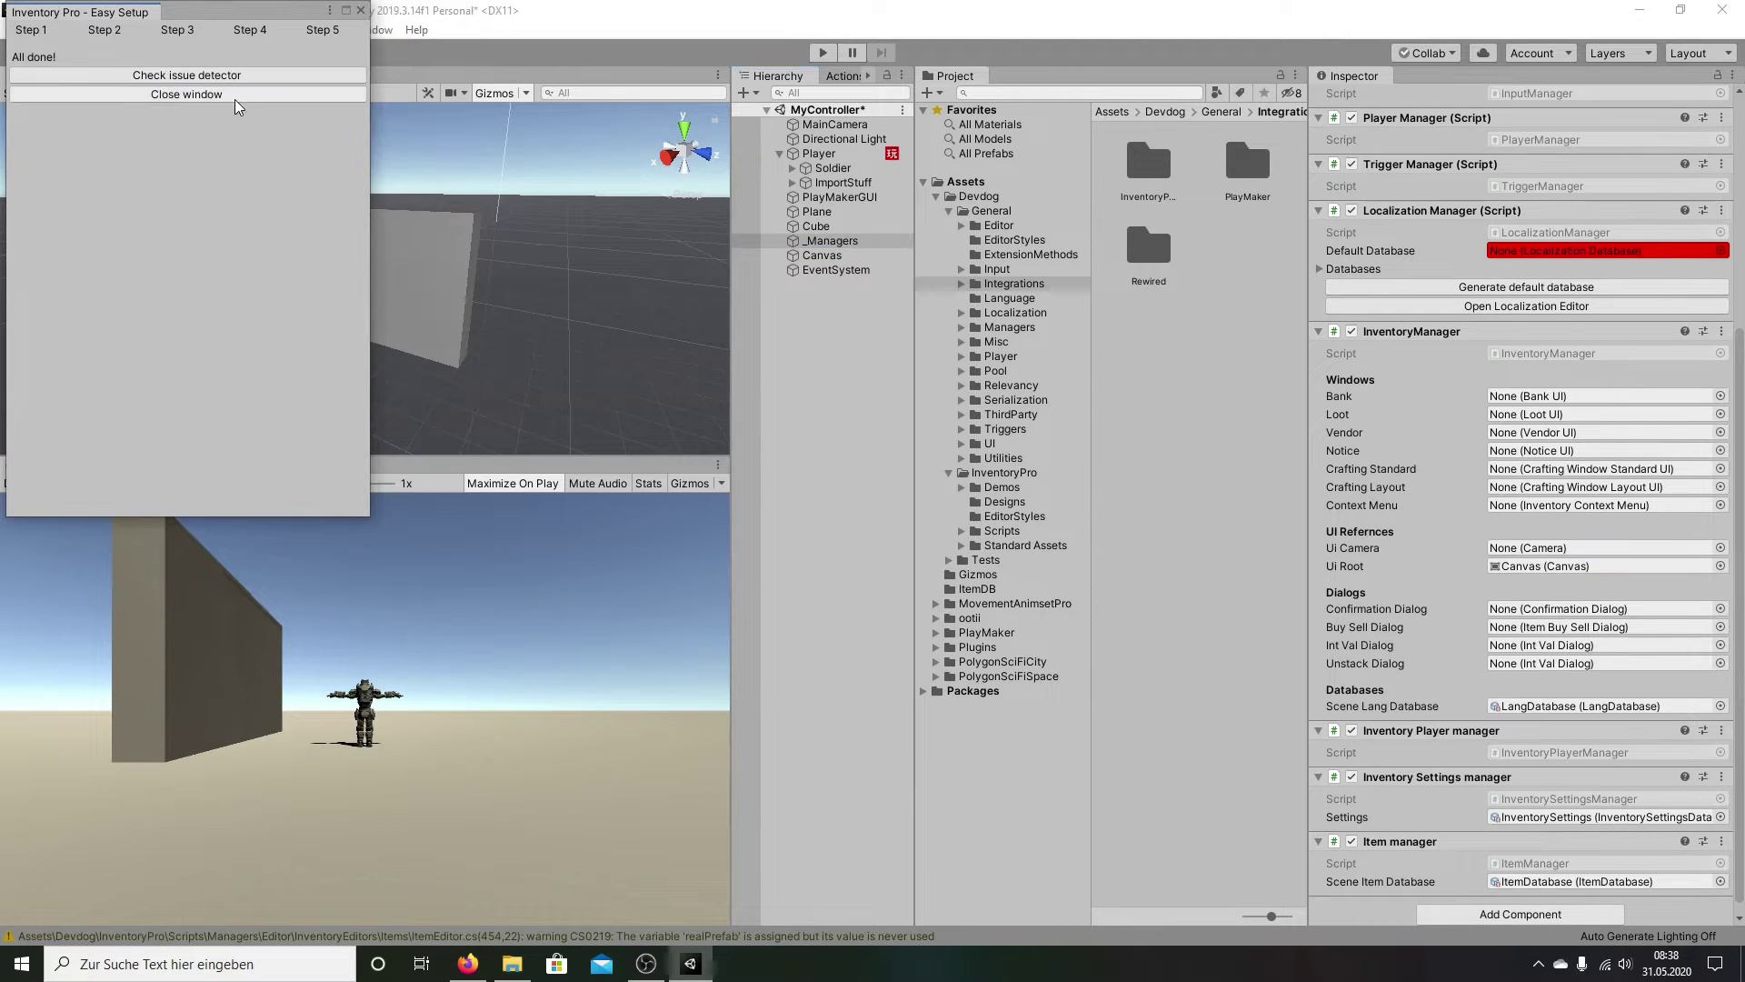
click(235, 95)
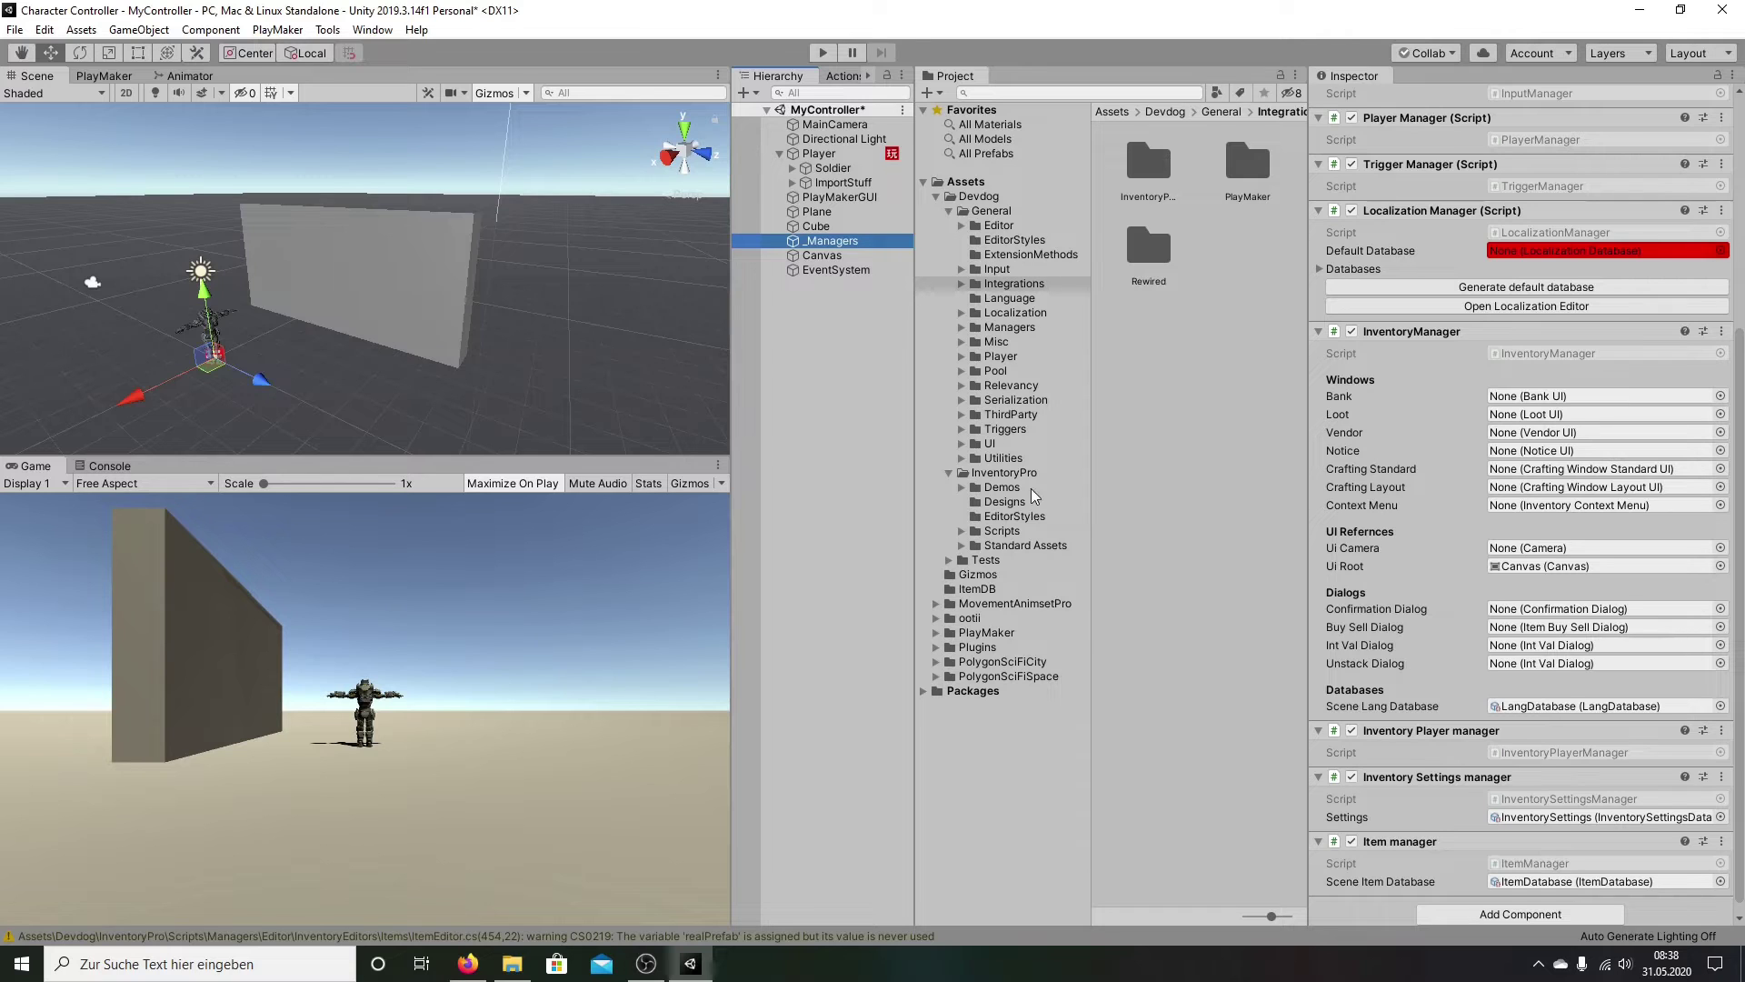
Step: Load the Demos/Scenes/8.AllDone scene into the Hierarchy alongside MyController
click(1003, 489)
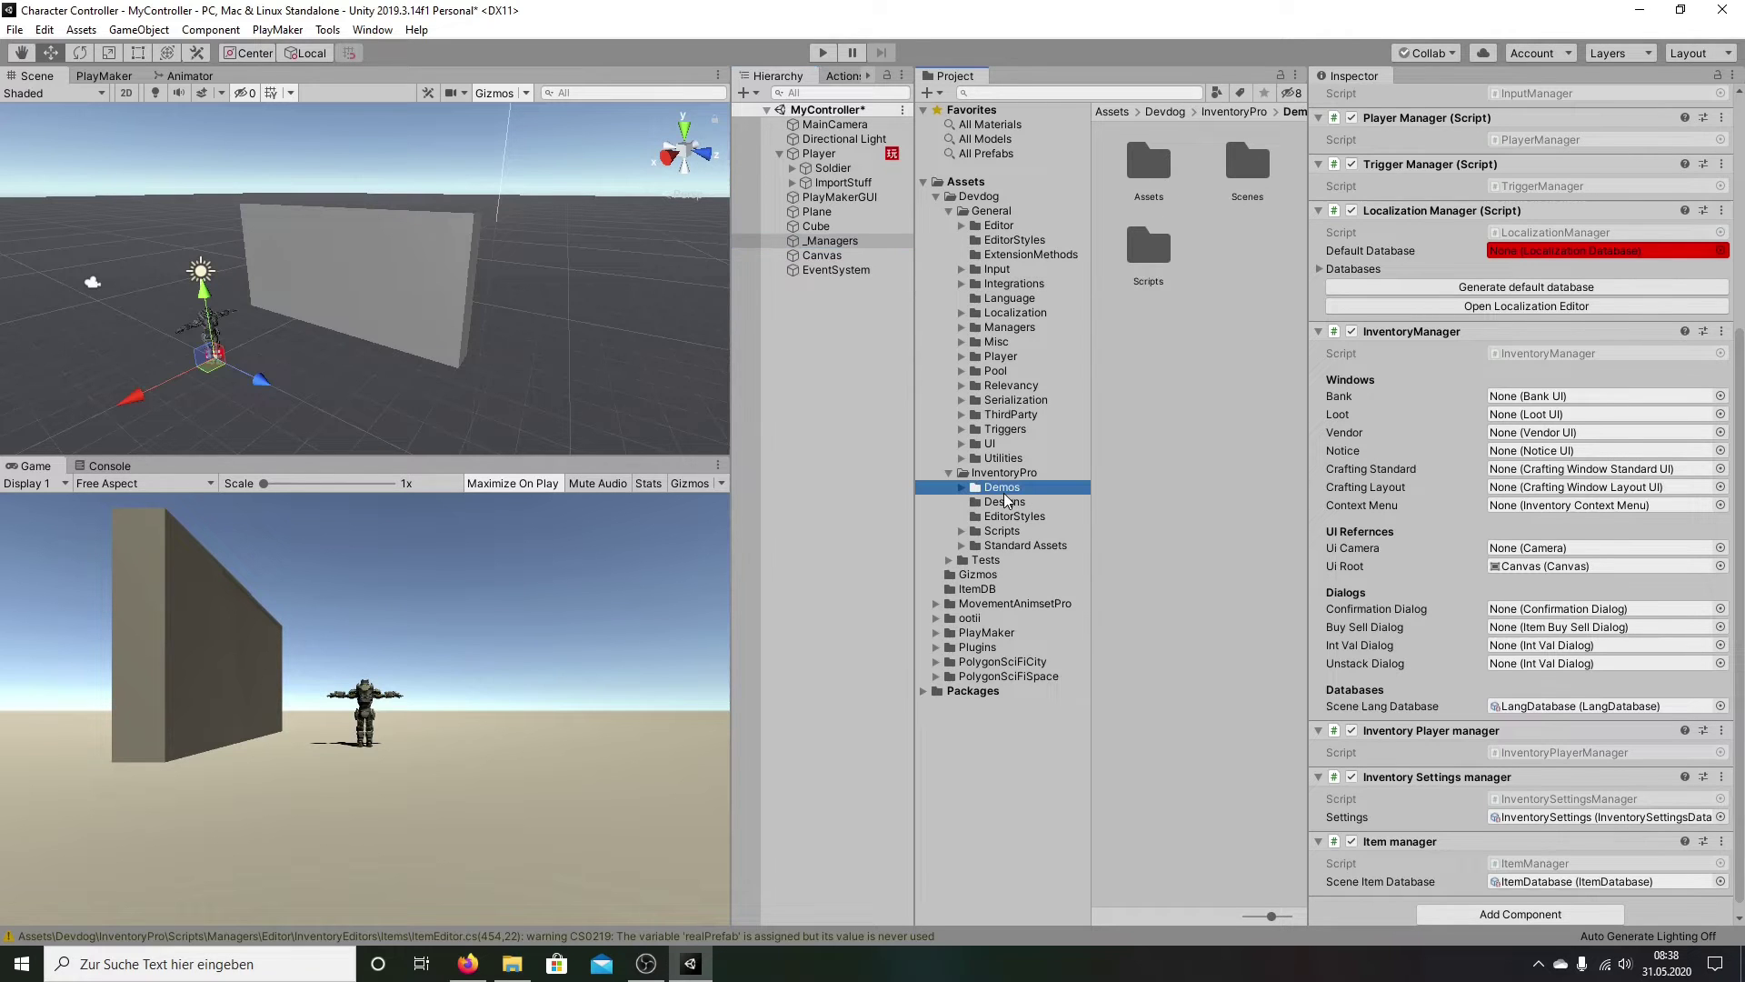
click(1242, 165)
double_click(1239, 167)
double_click(1250, 165)
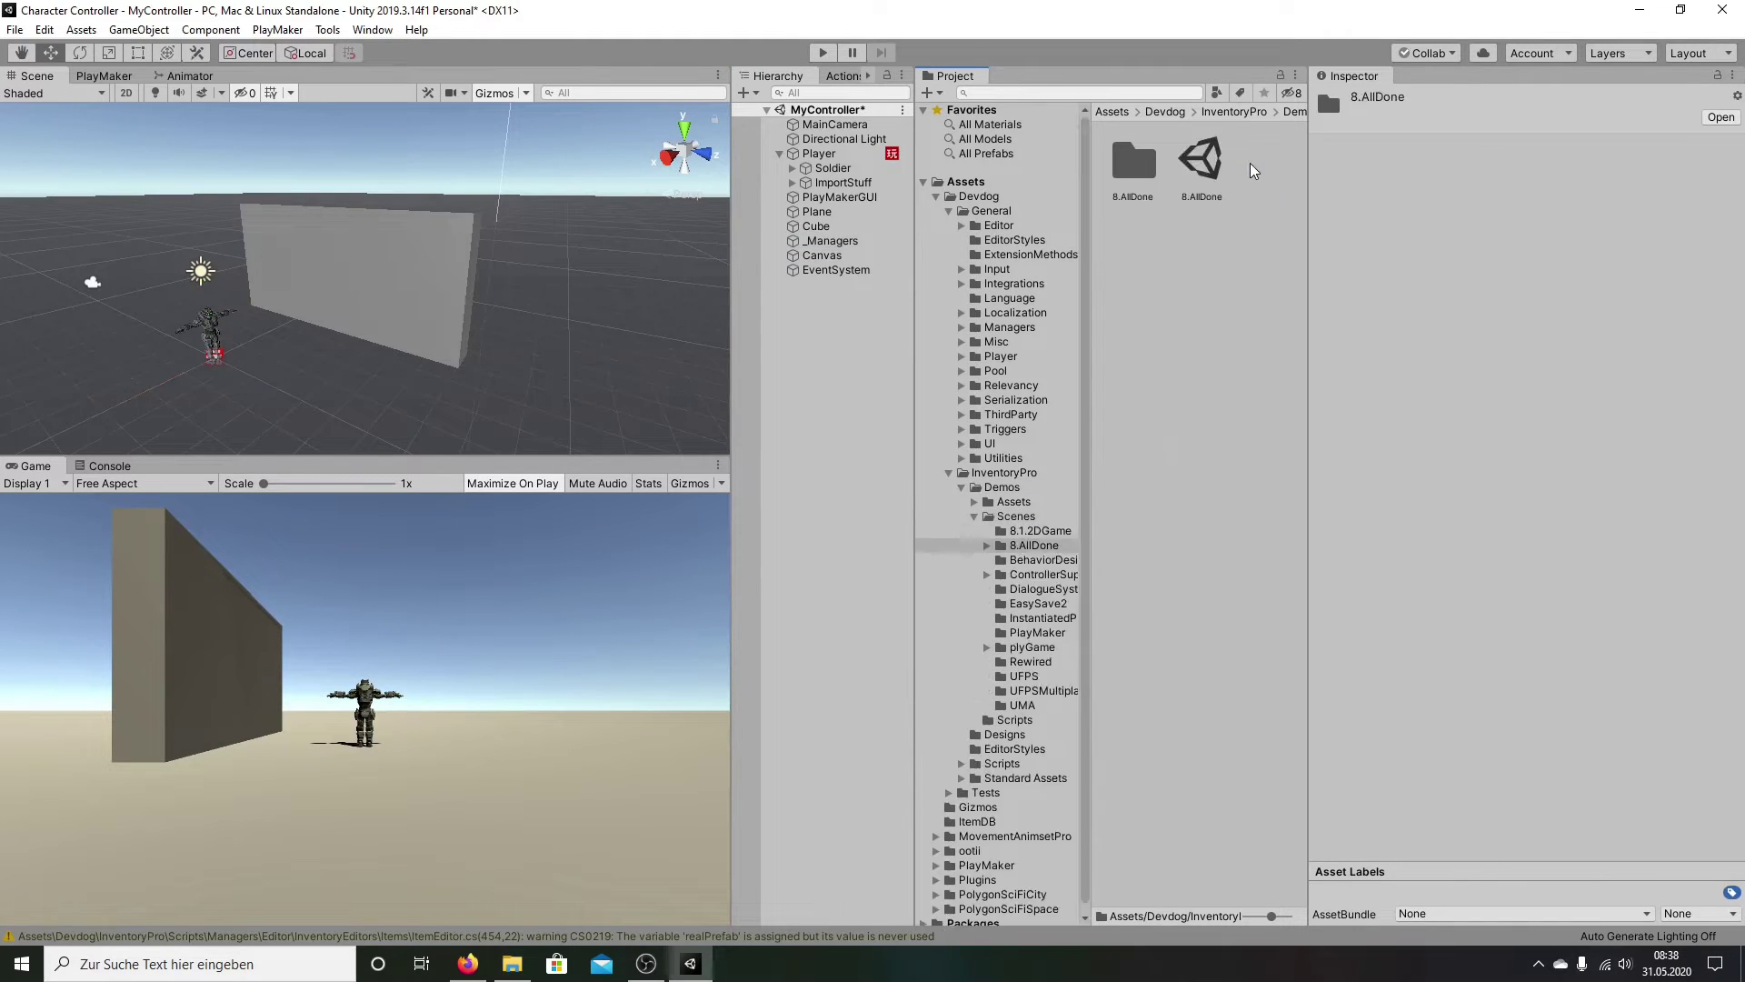
drag(1206, 165, 797, 324)
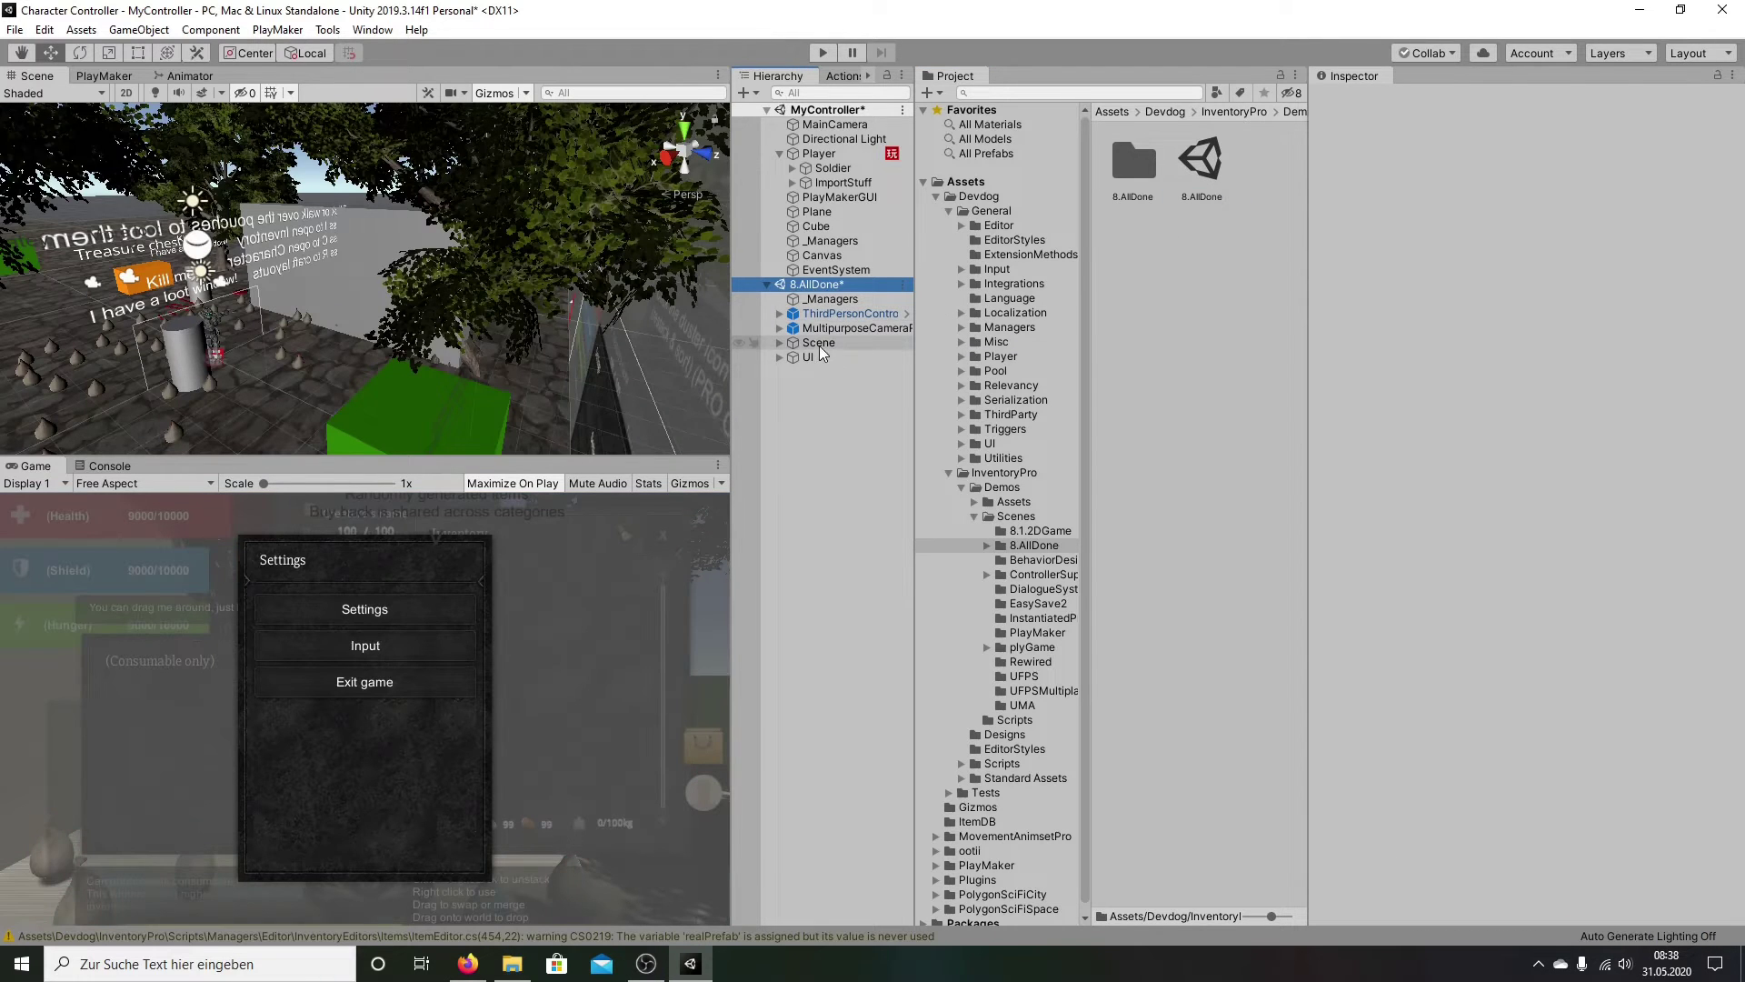
Step: Move the demo scene's UI object under the Player's ImportStuff
click(800, 356)
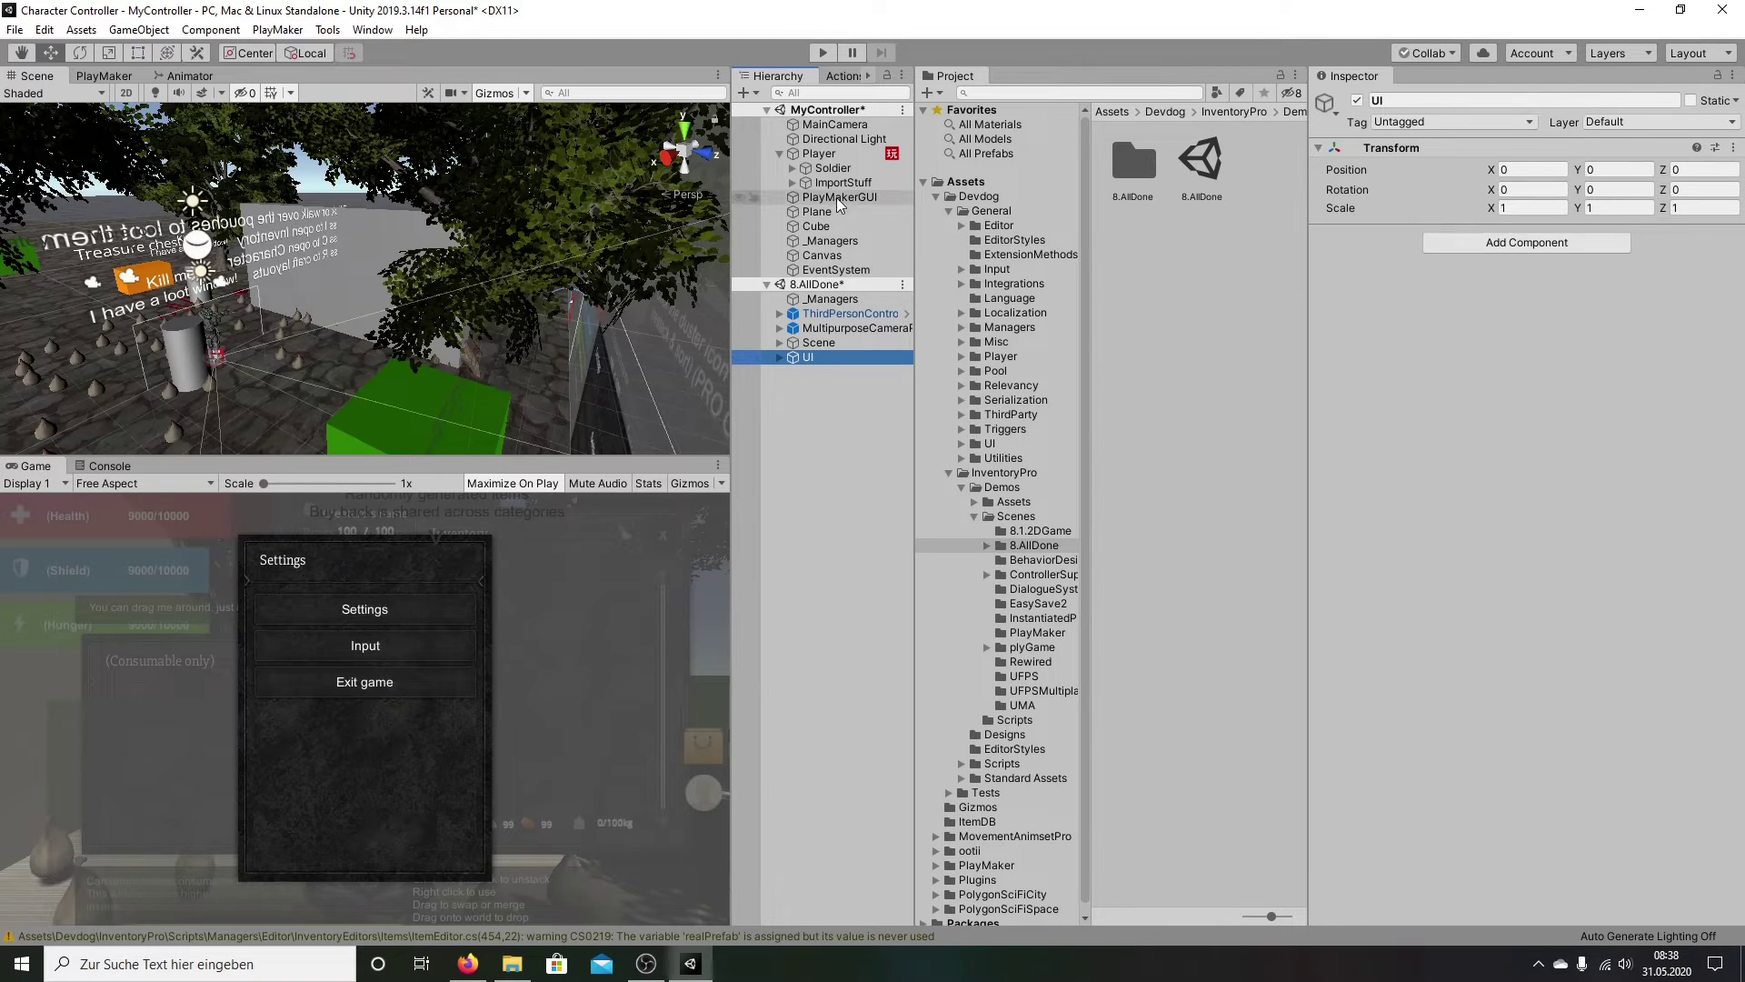
click(791, 183)
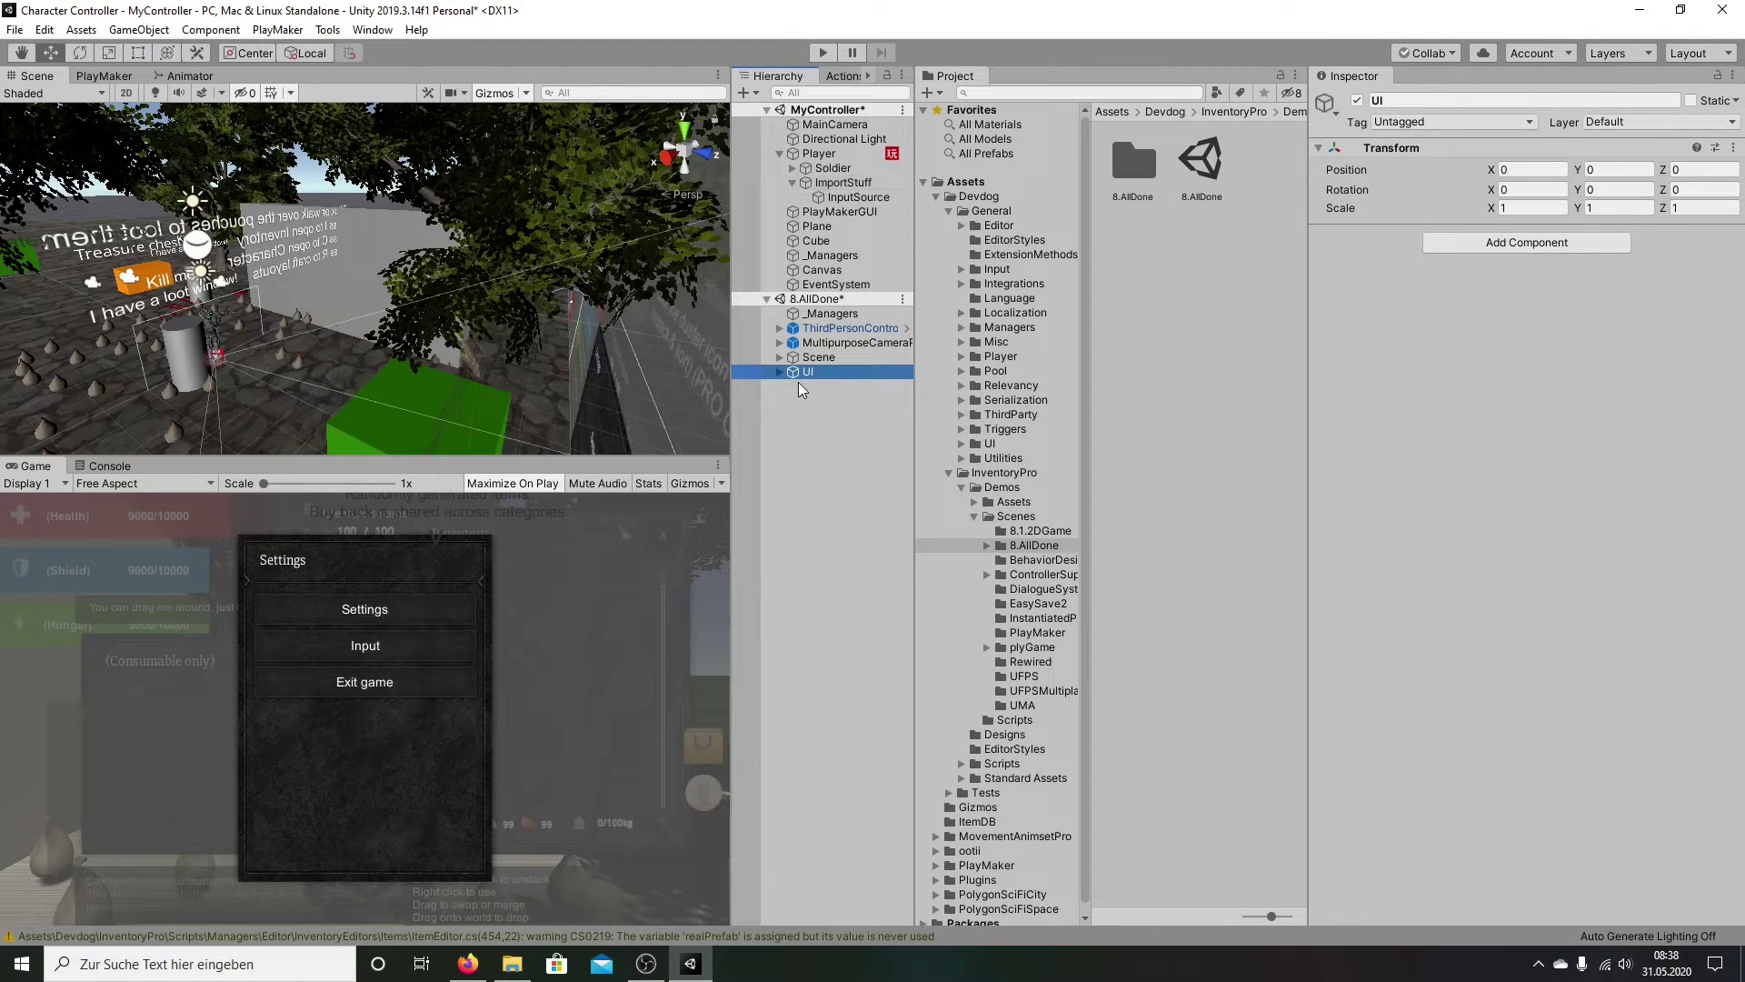
drag(861, 202, 861, 198)
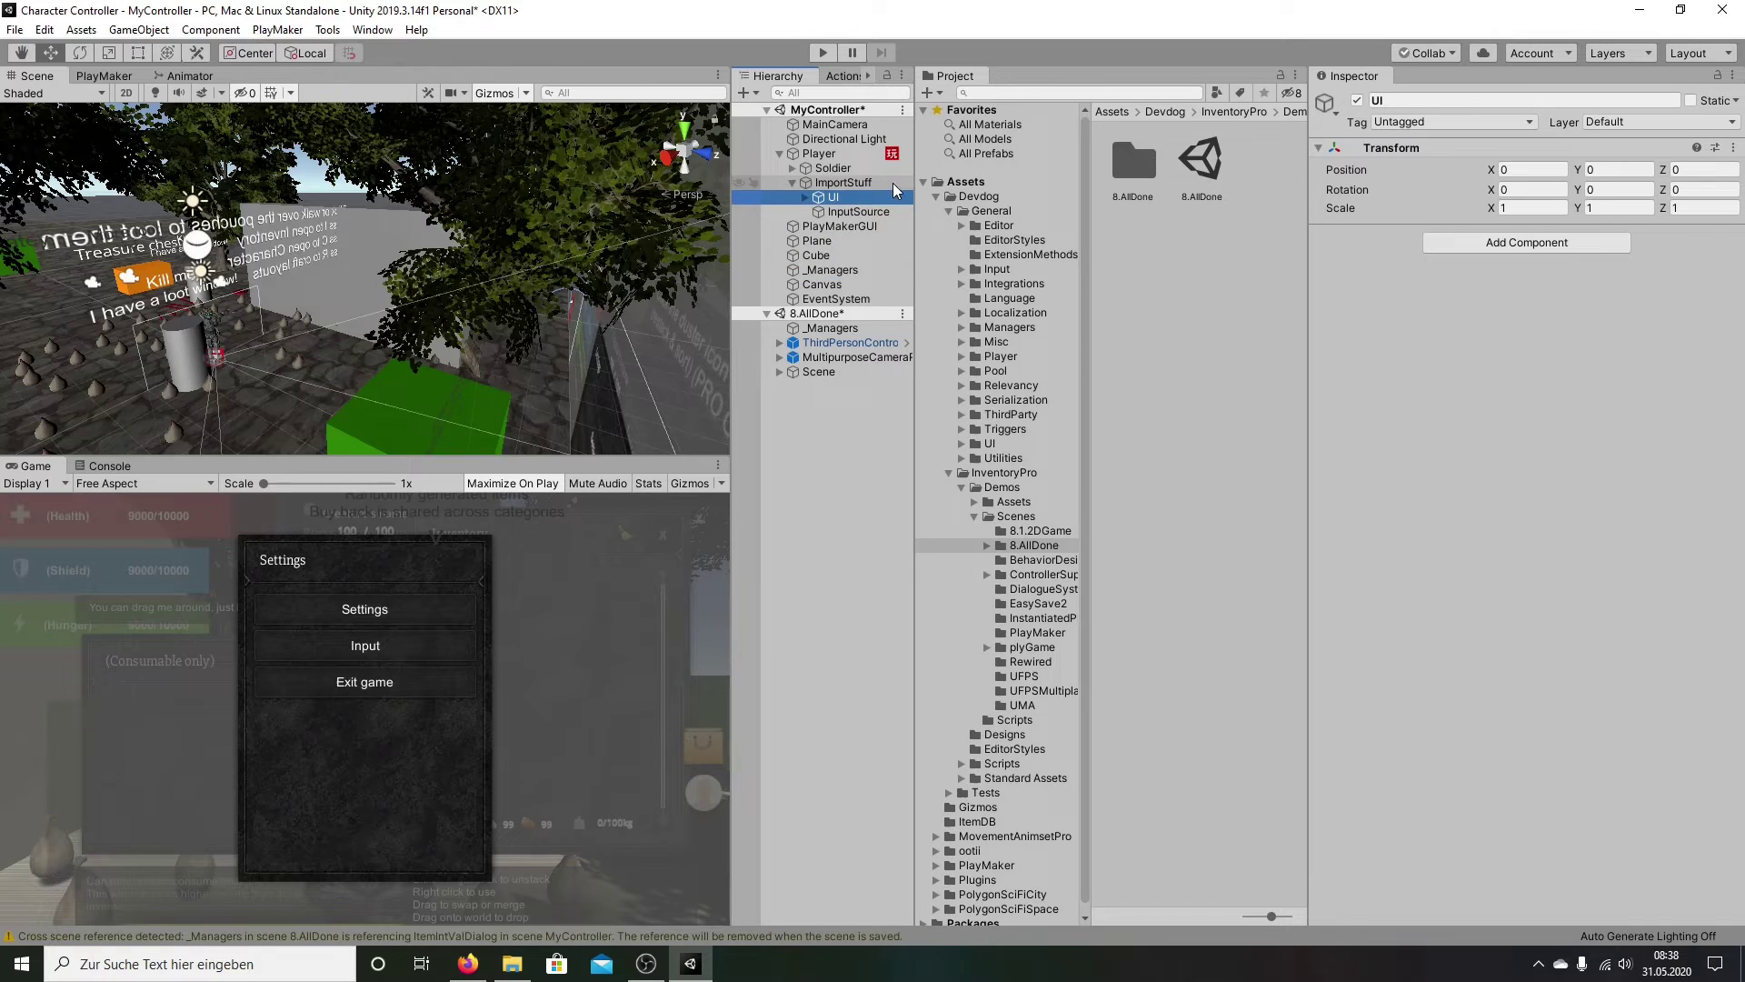
Step: Remove the 8.AllDone scene from the Hierarchy without saving it
click(902, 313)
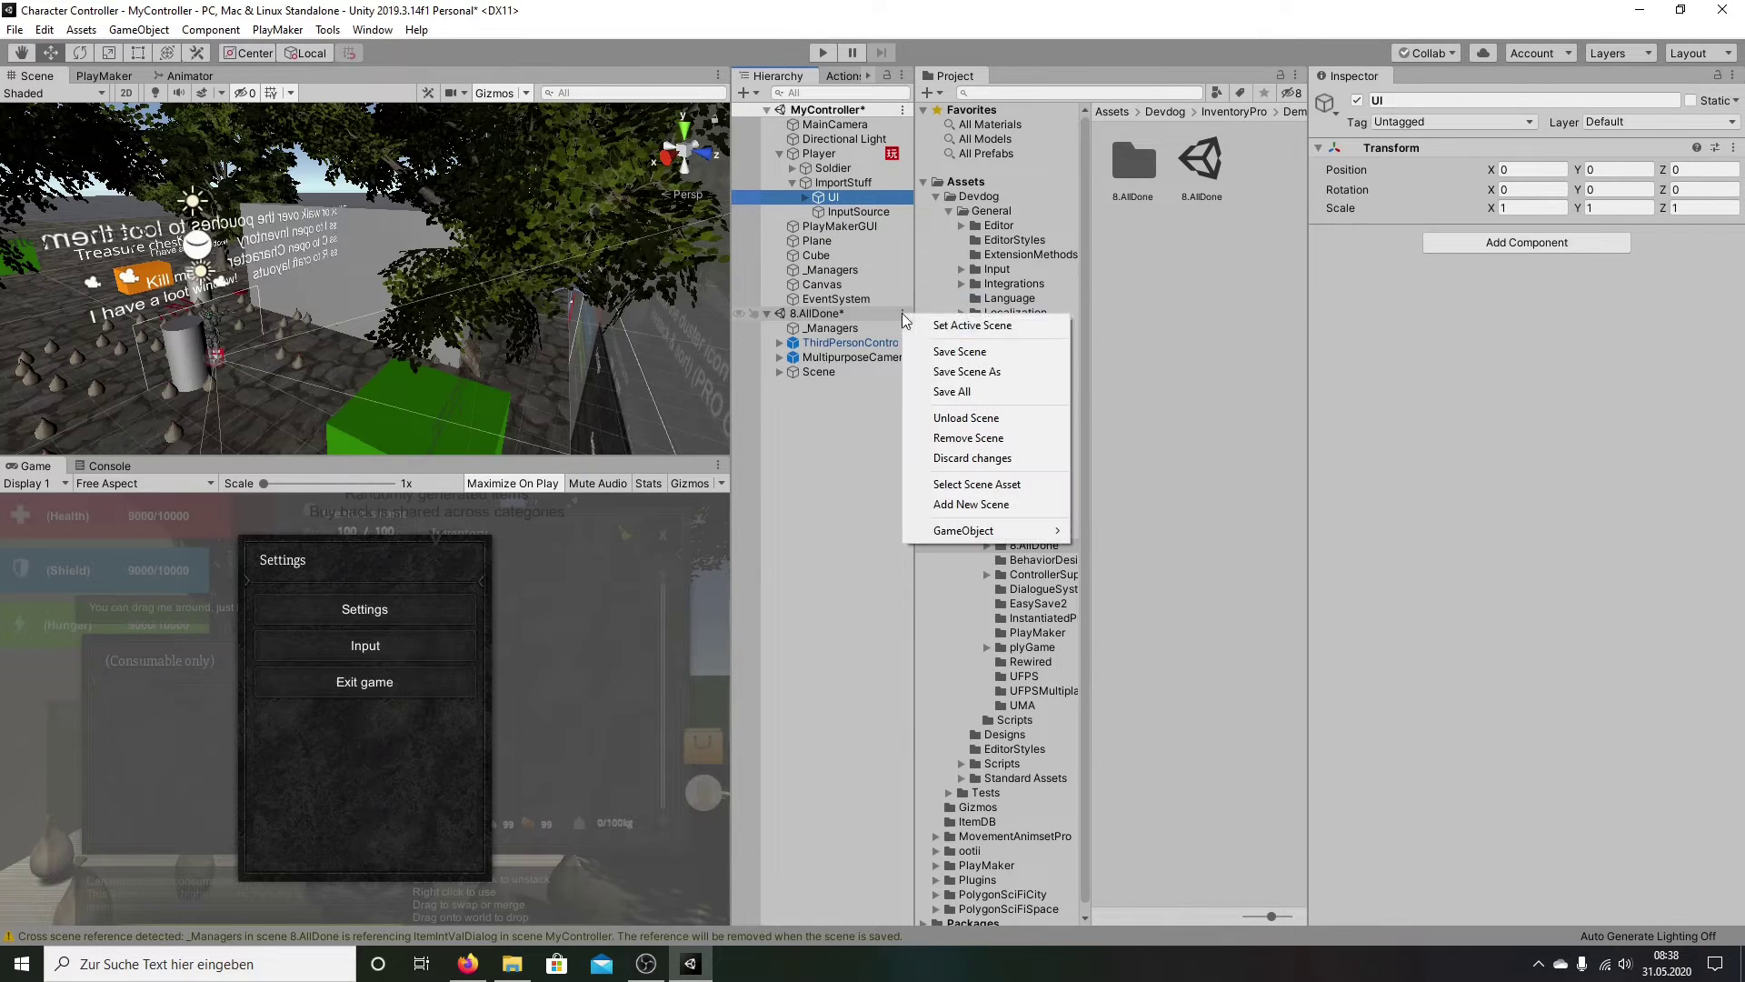
click(971, 439)
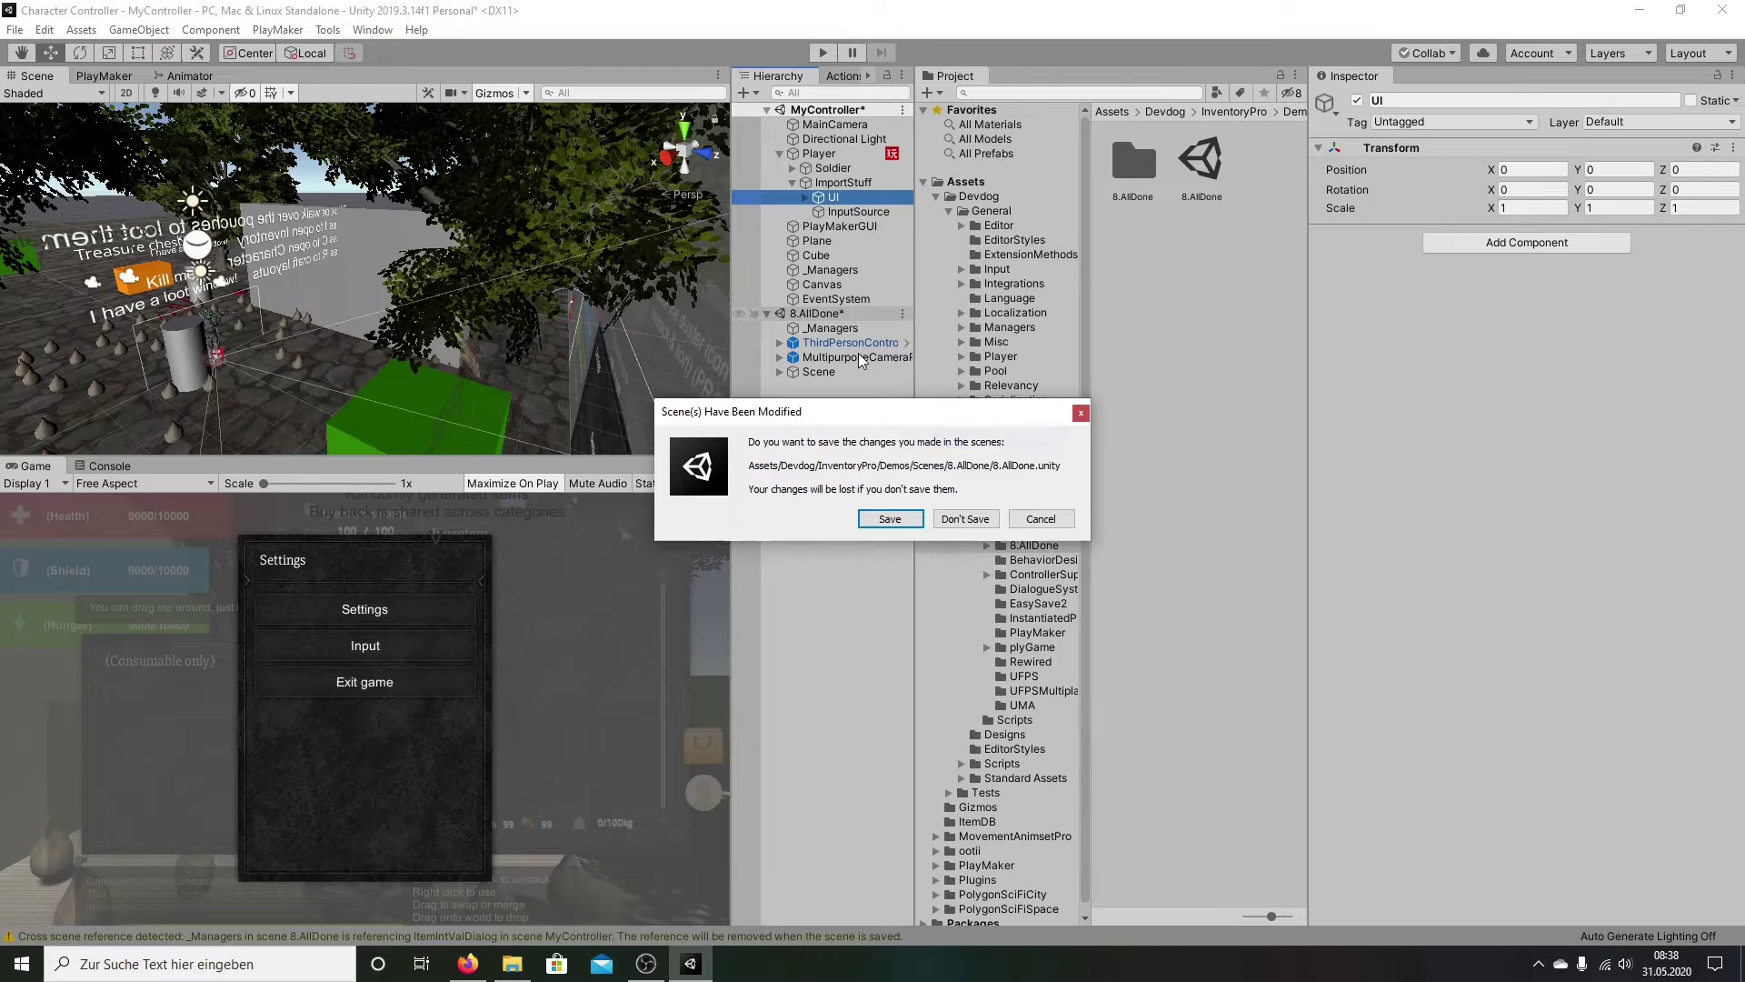
click(967, 524)
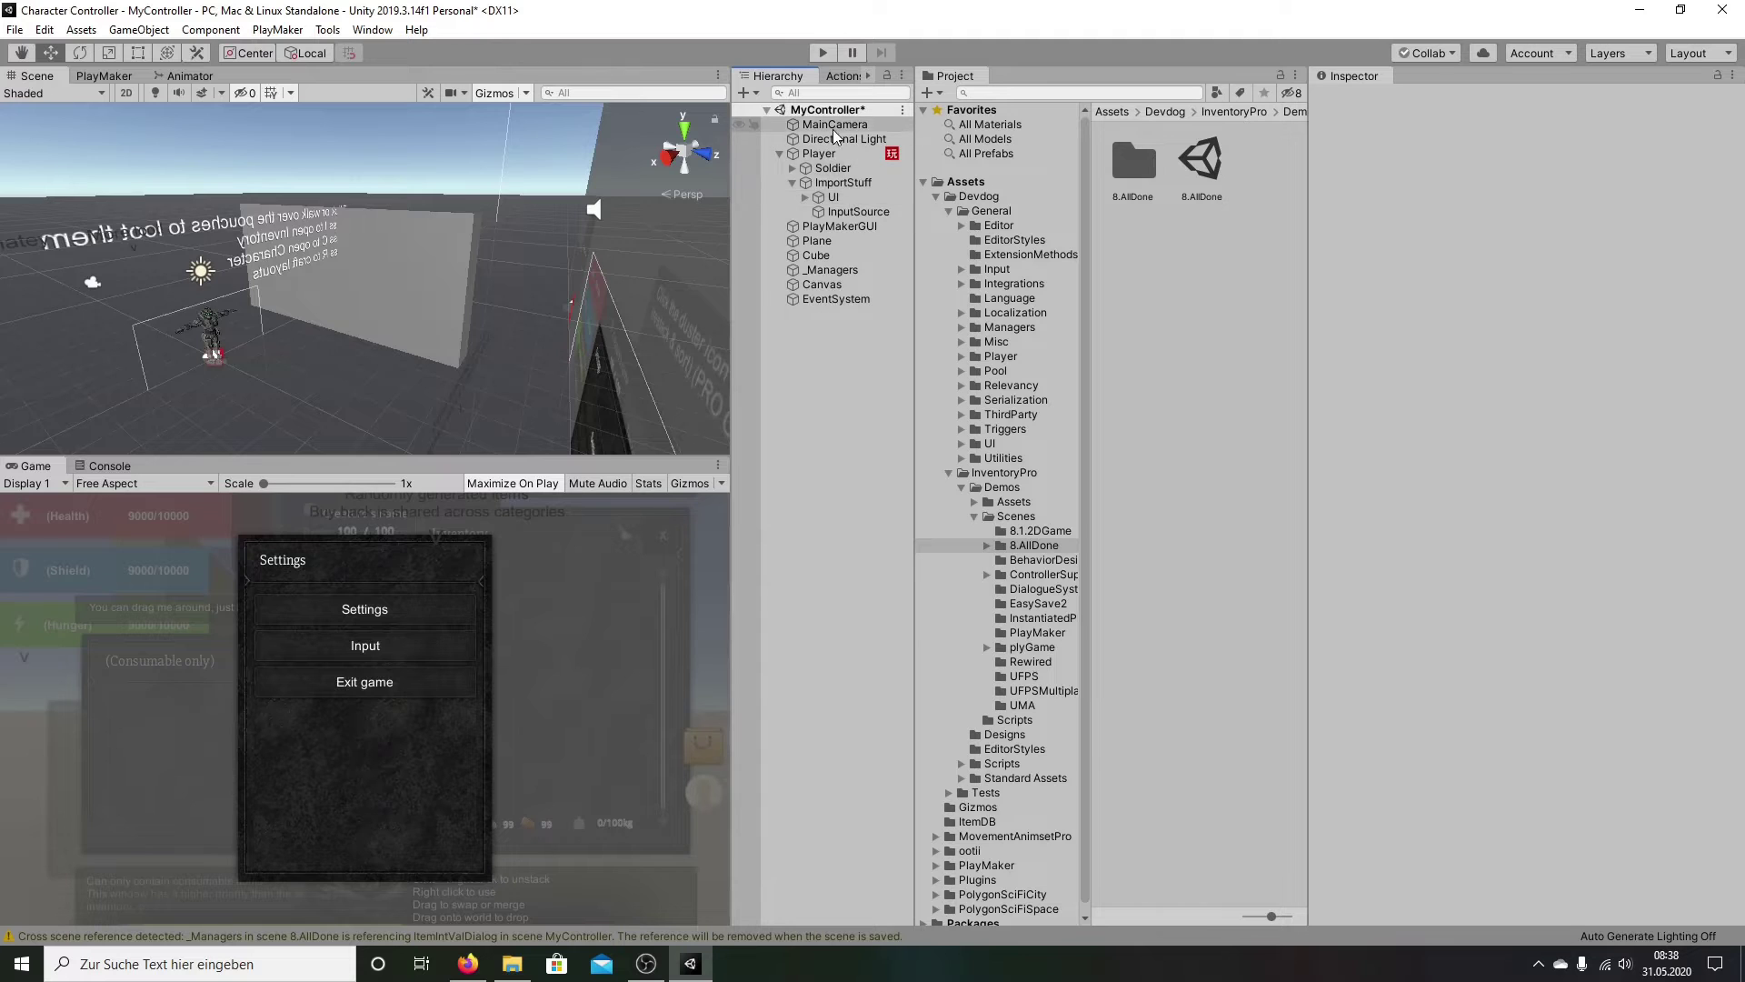
Step: Delete the generated Canvas from MyController and bring up the Tools > Inventory Pro menu
click(834, 270)
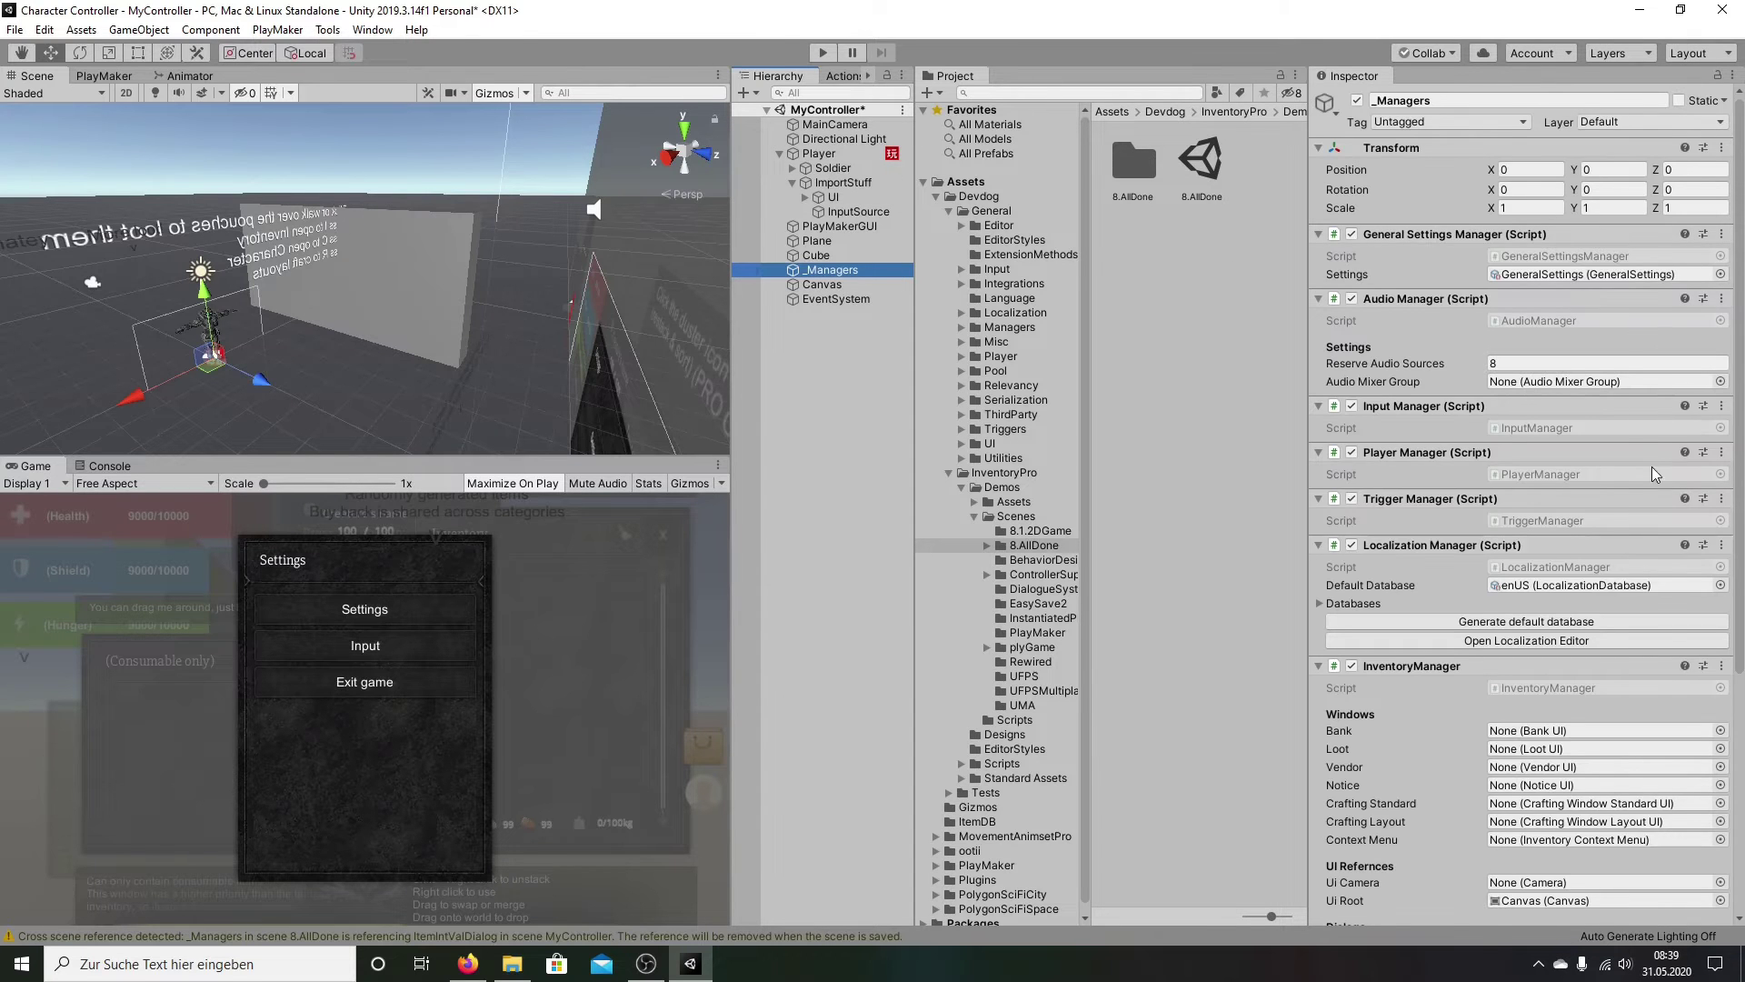
scroll(1595, 679, down, 5)
scroll(1593, 678, up, 5)
click(822, 285)
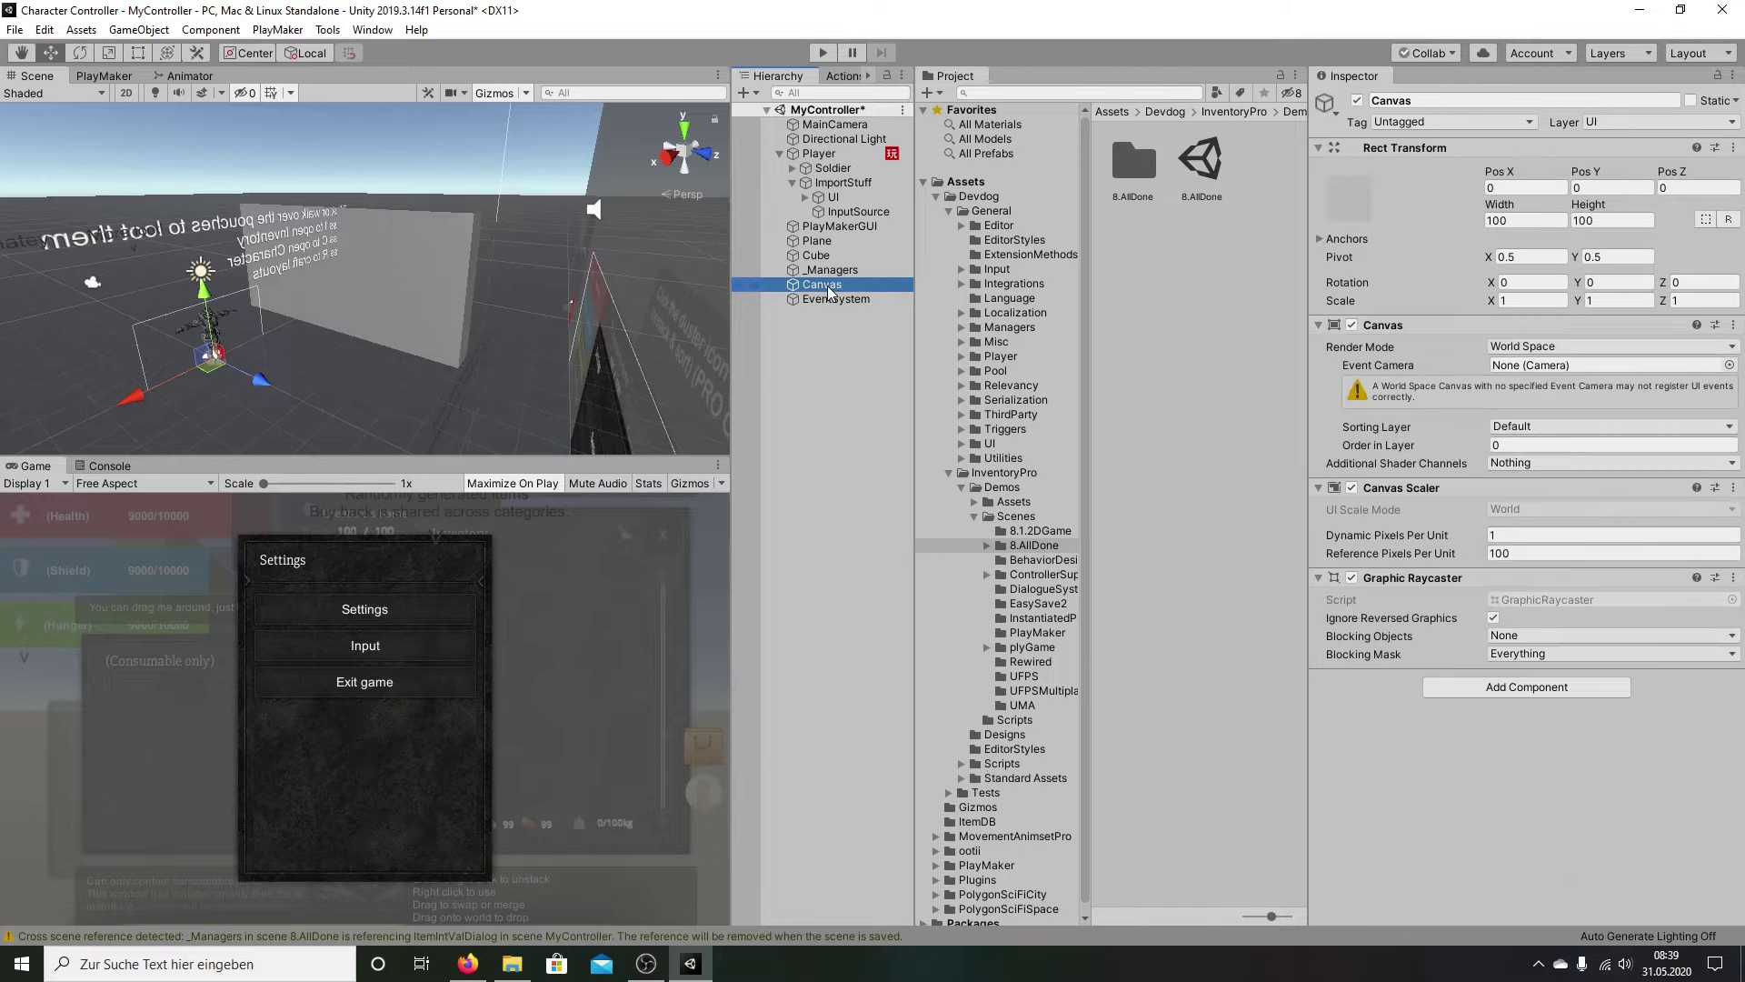
key(Delete)
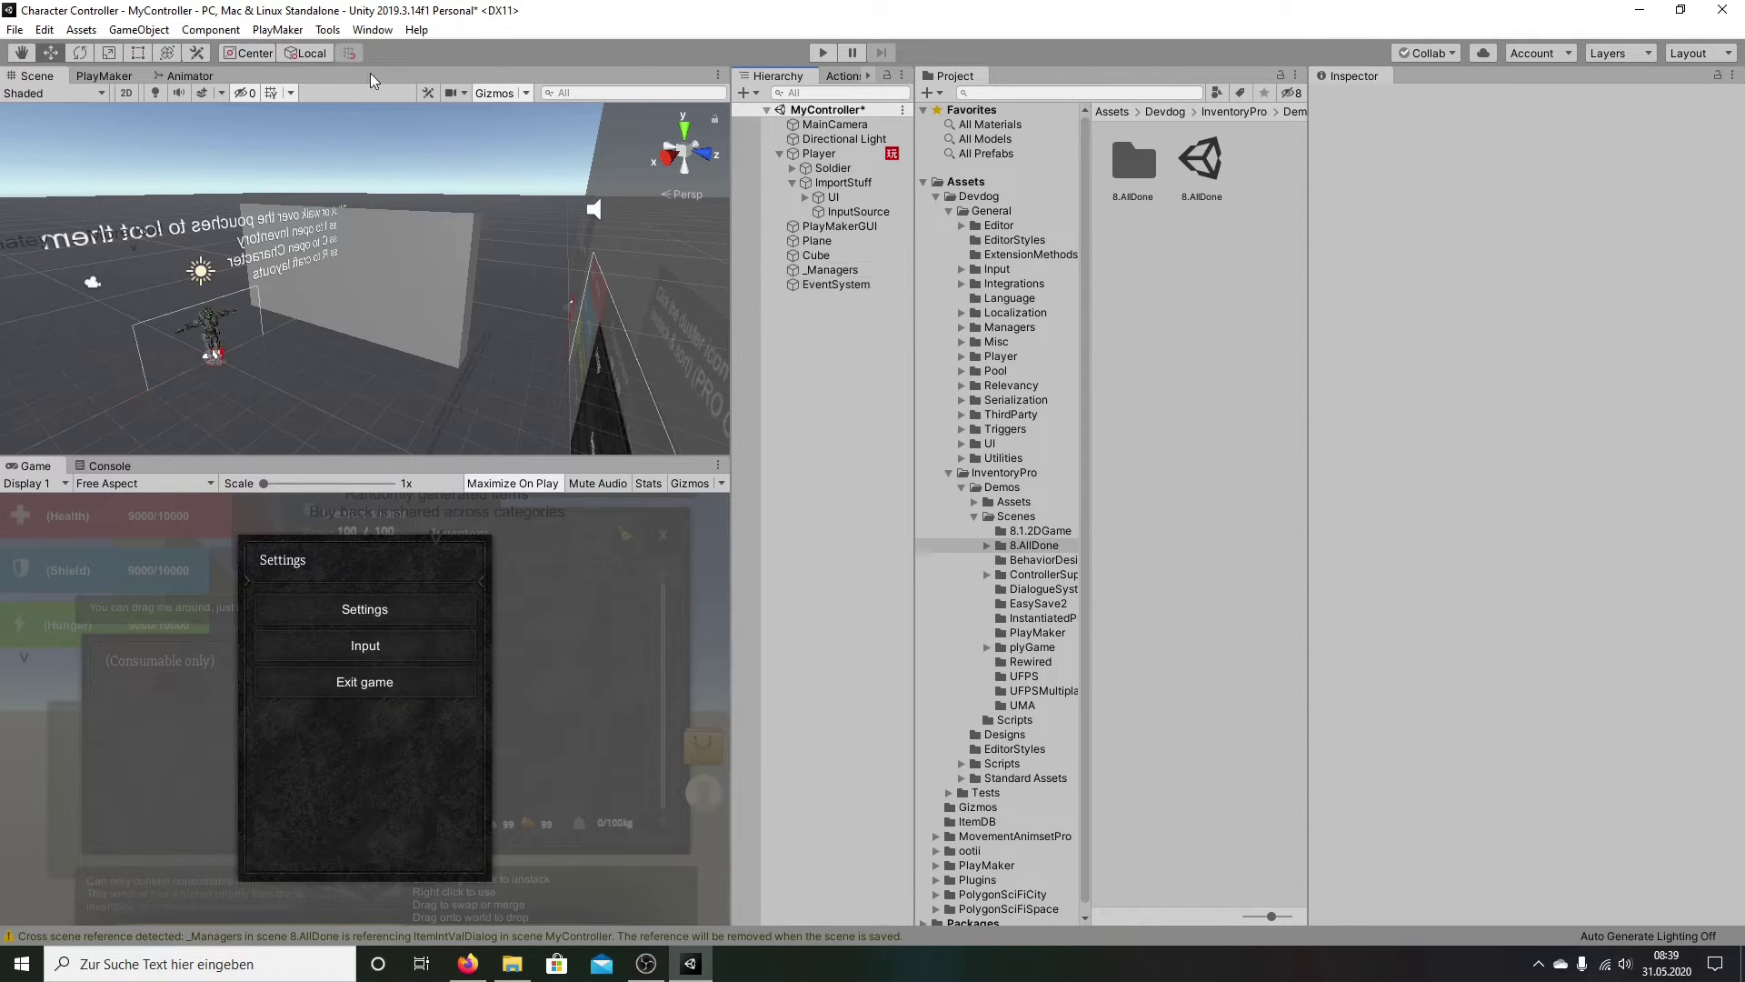
click(328, 30)
mouse_move(355, 51)
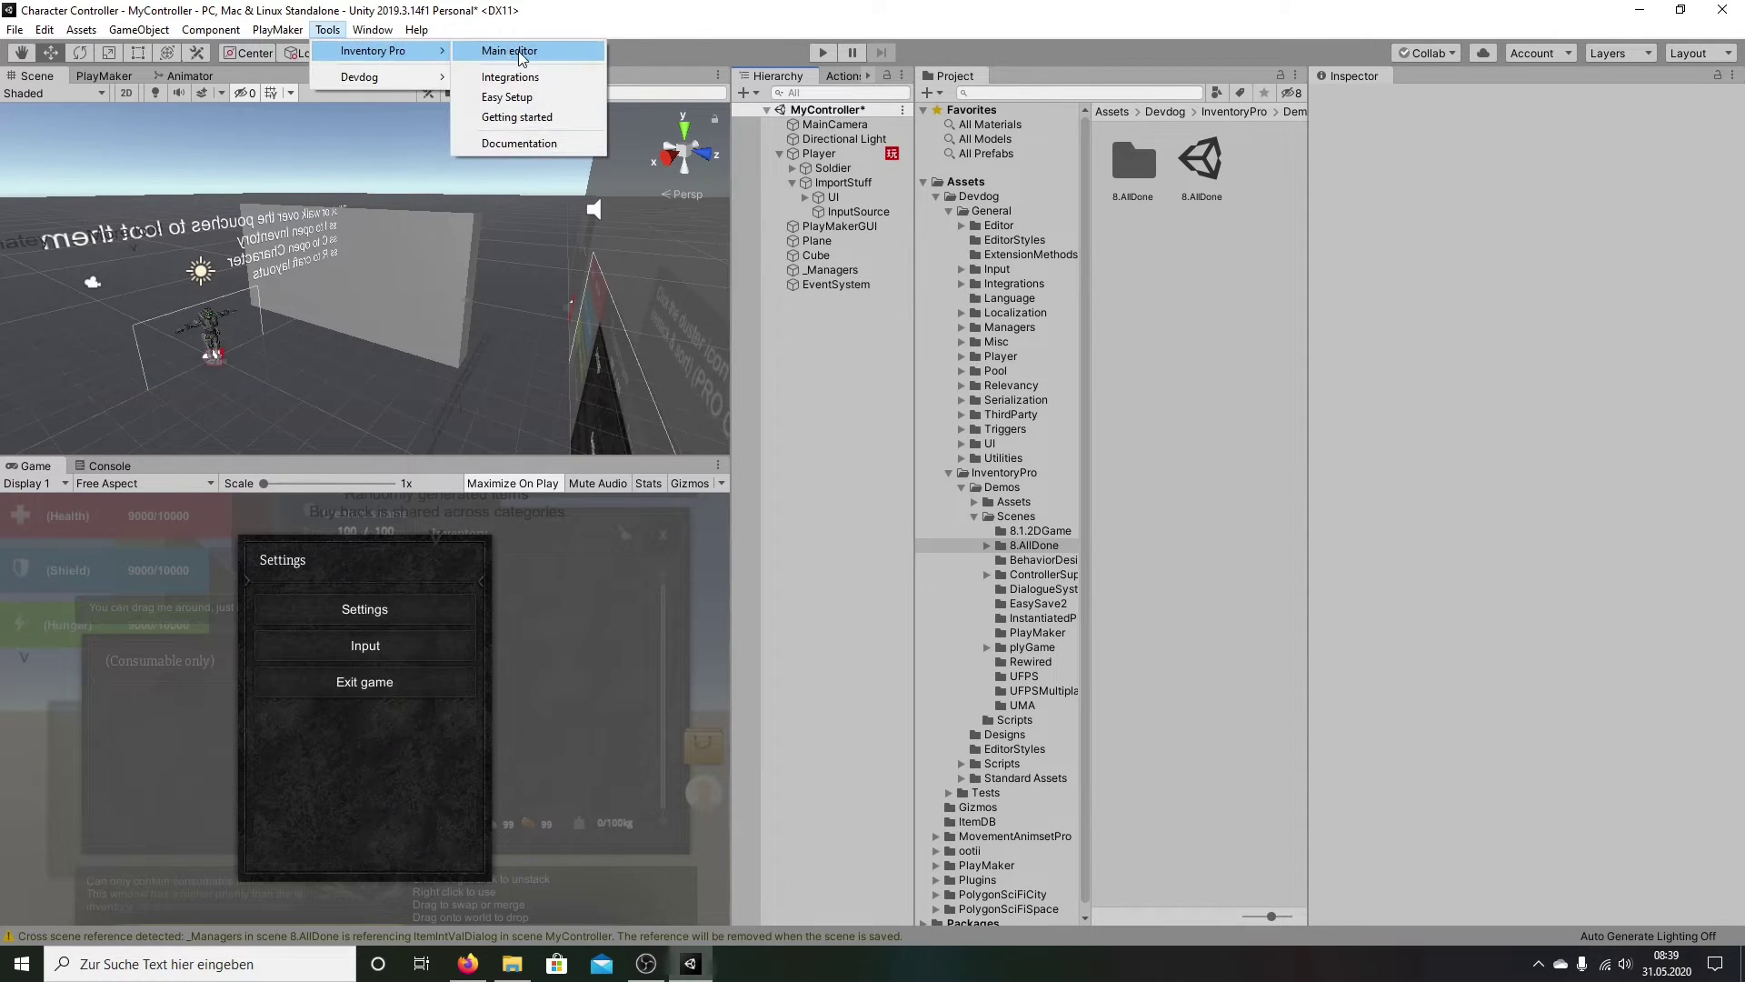
Step: Run the Inventory Pro issue detector and select the object missing its UI Root
click(509, 97)
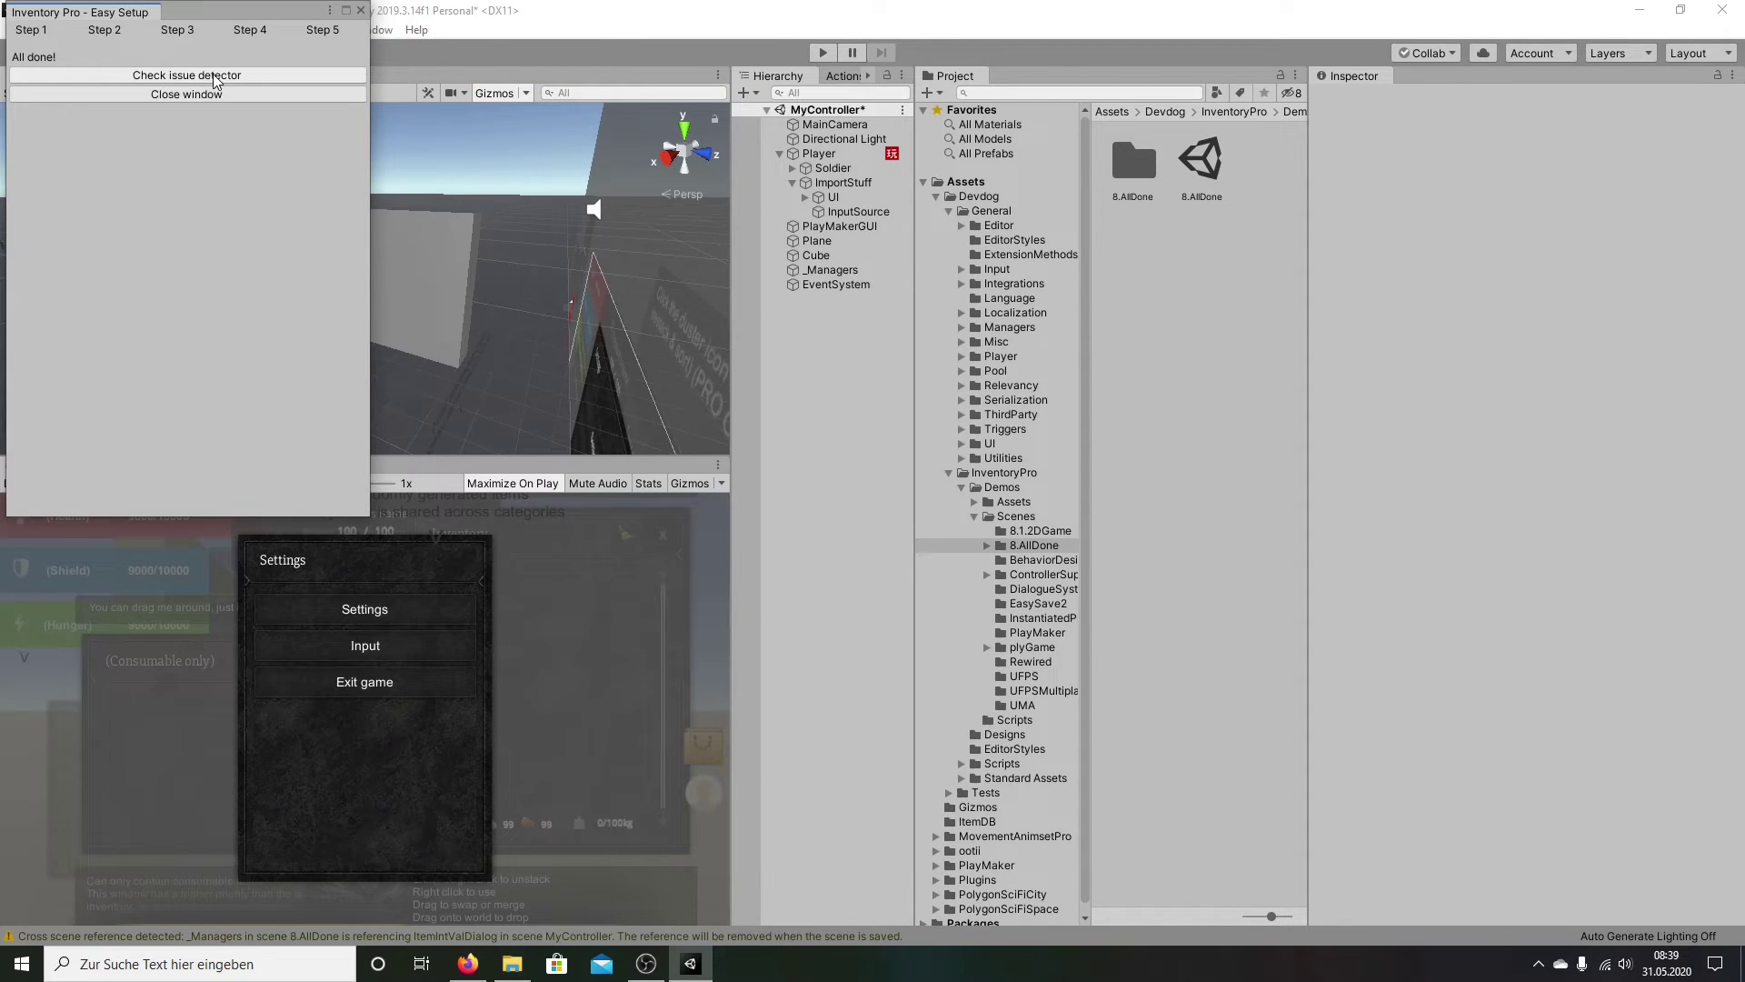
click(168, 76)
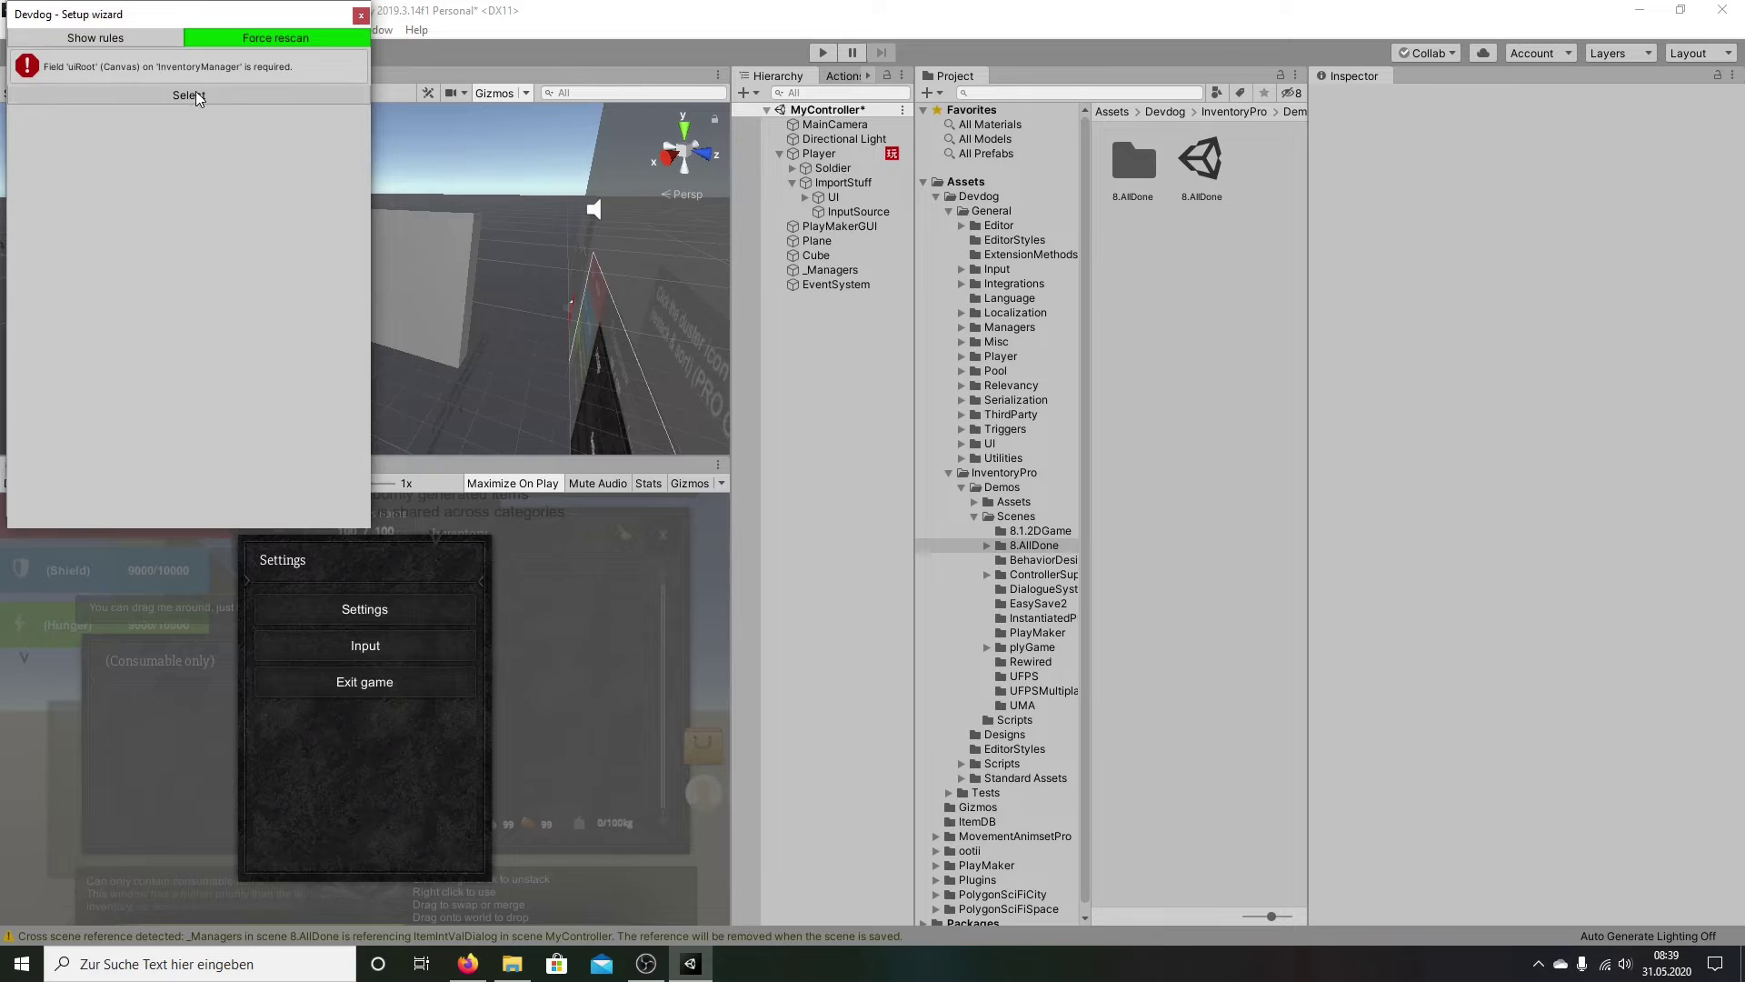
click(204, 100)
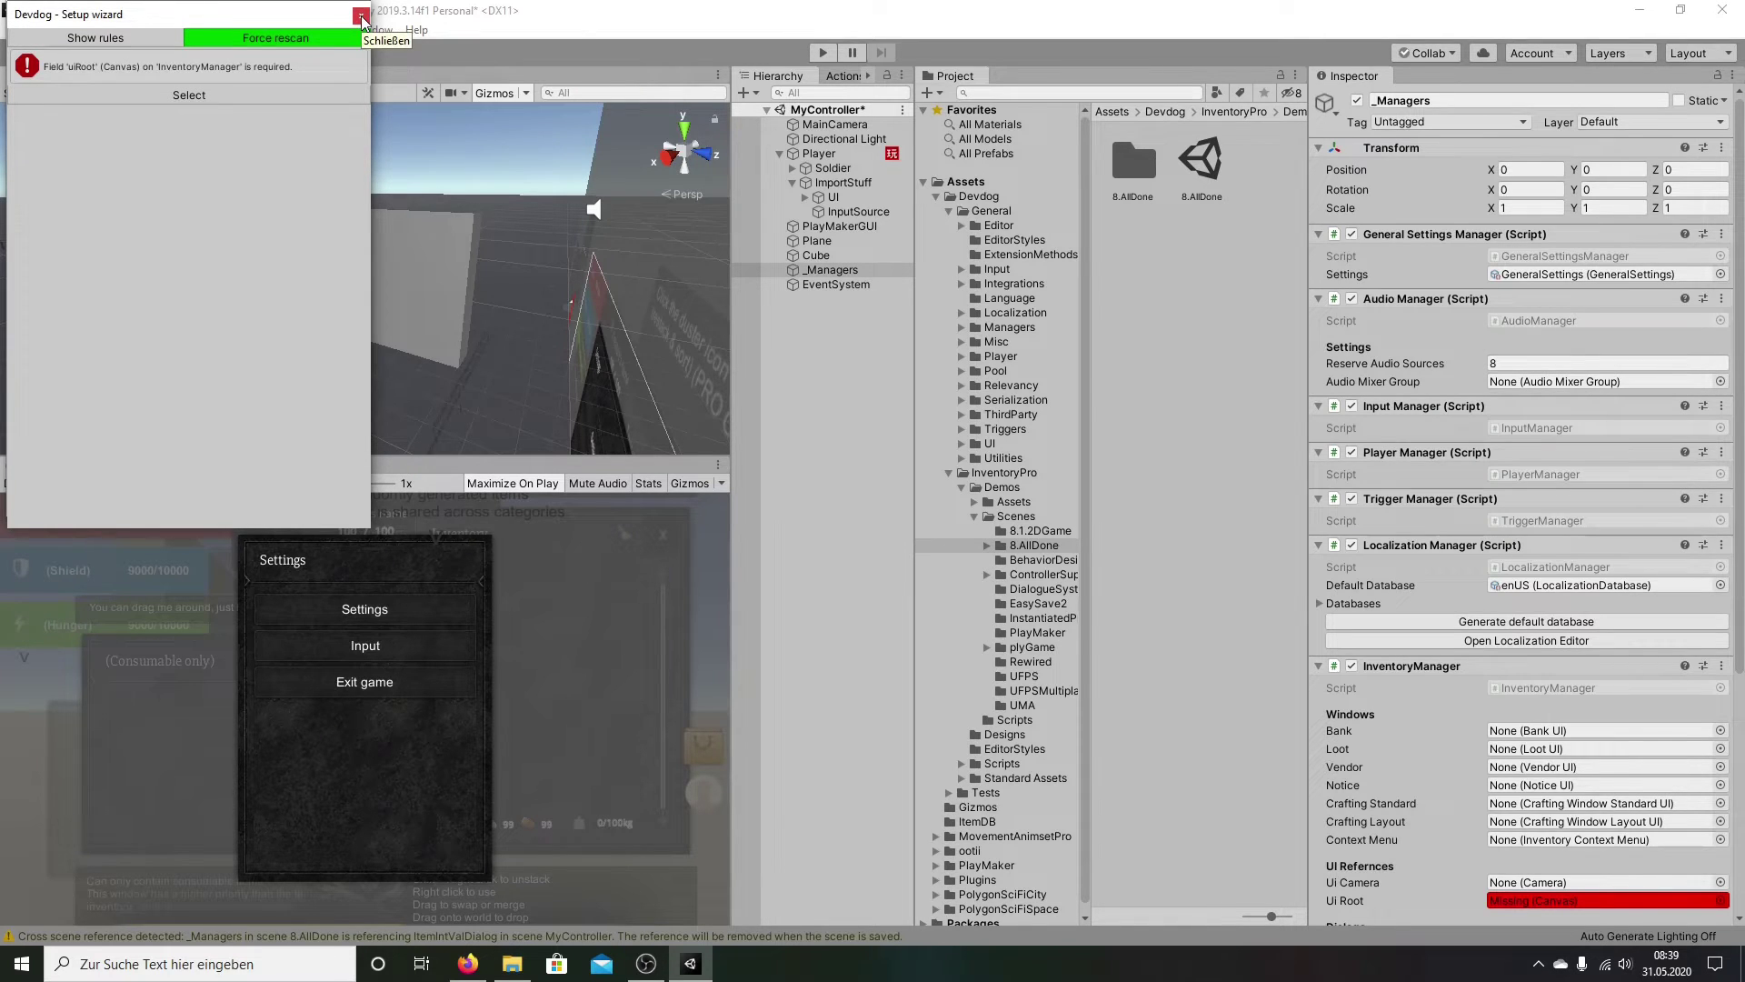
click(357, 25)
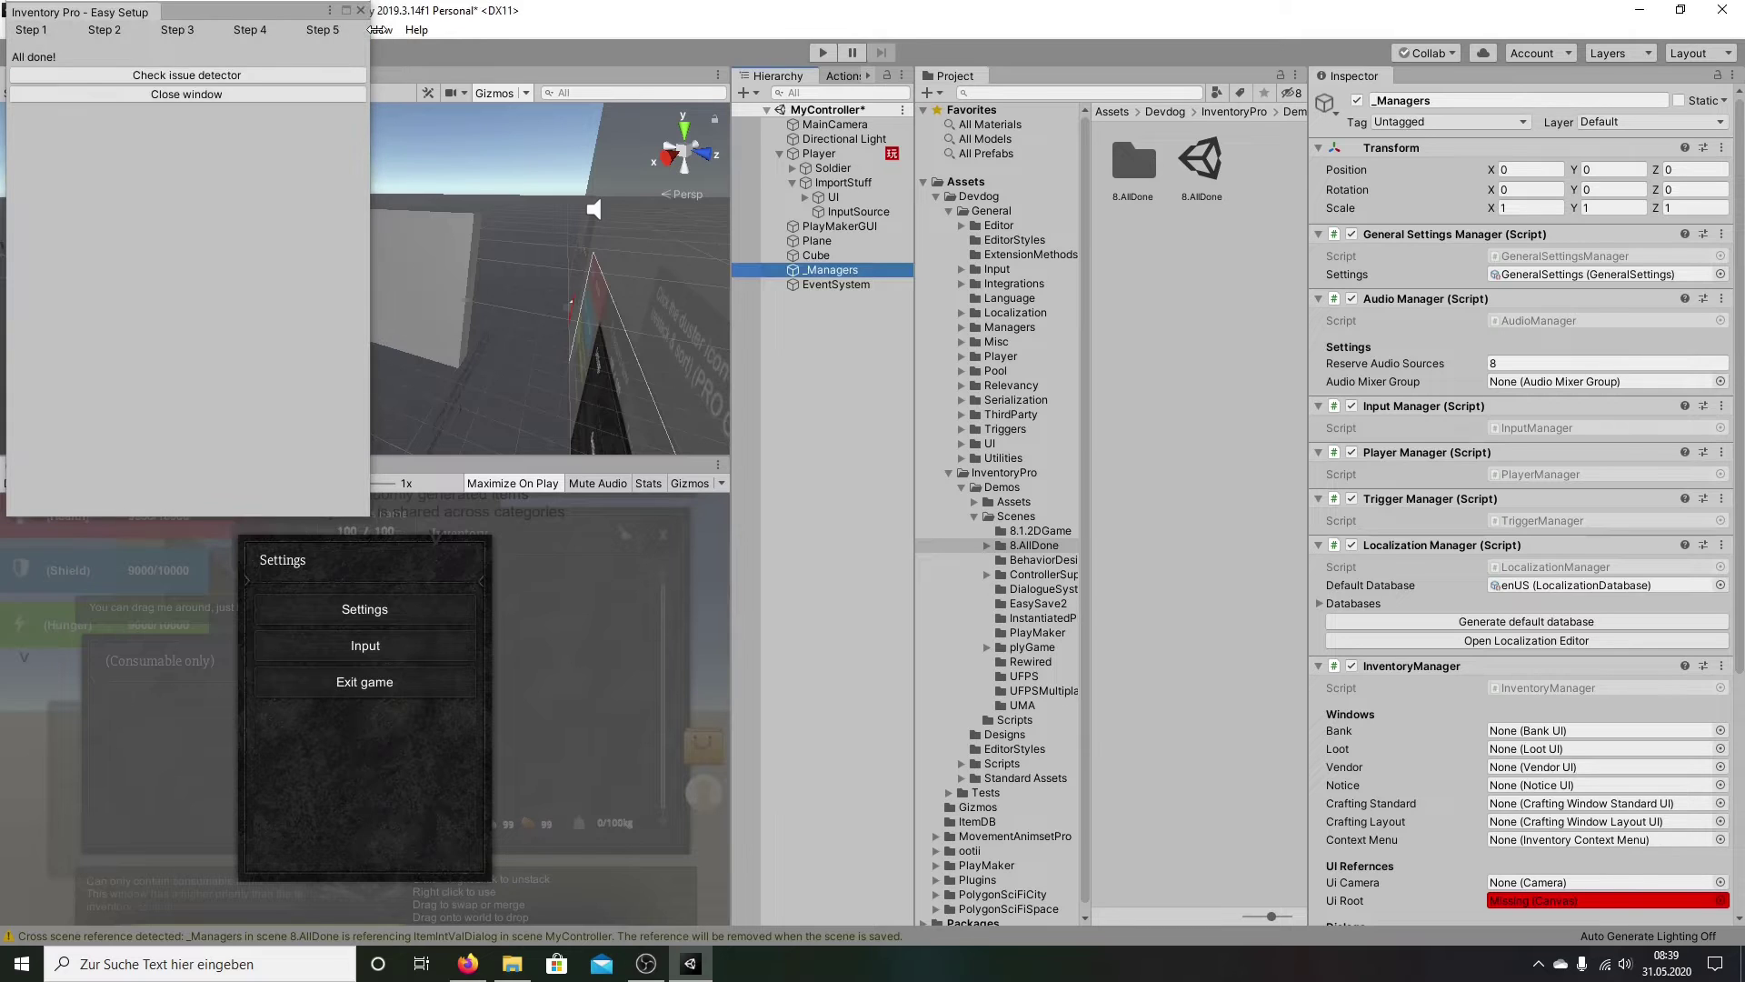
Step: Link all UI references to InventoryManager in Easy Setup, then close the wizard
click(31, 31)
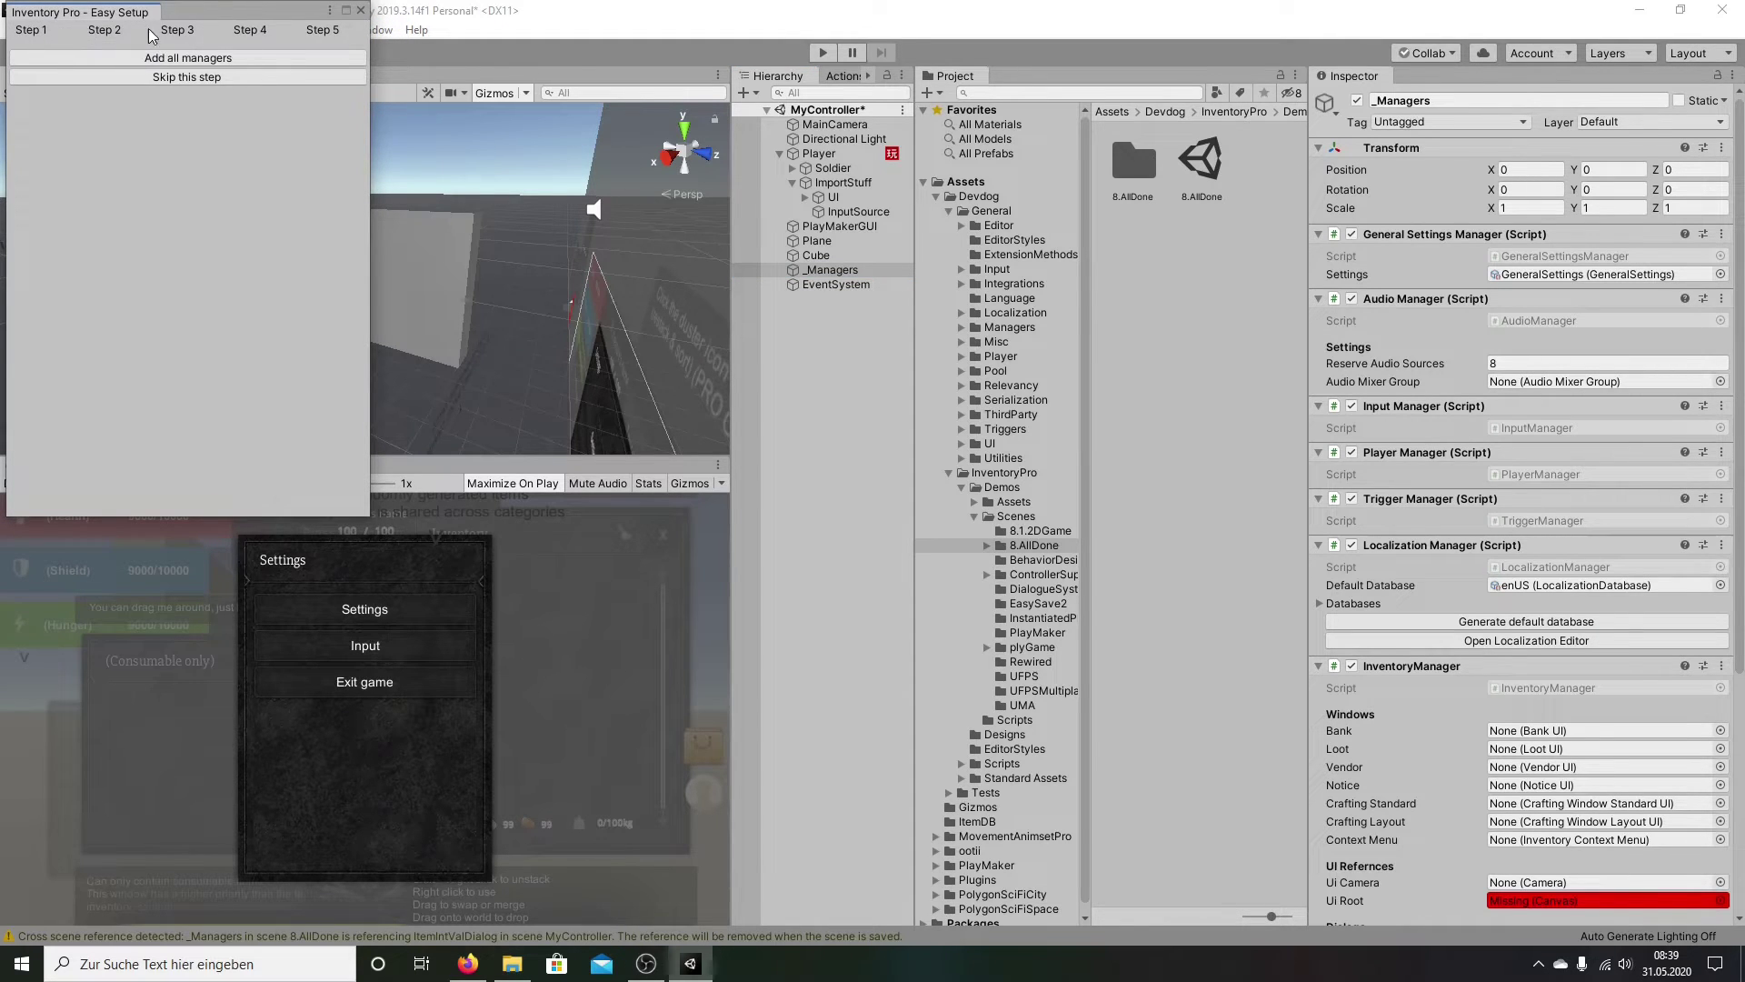
click(177, 31)
click(243, 35)
click(311, 32)
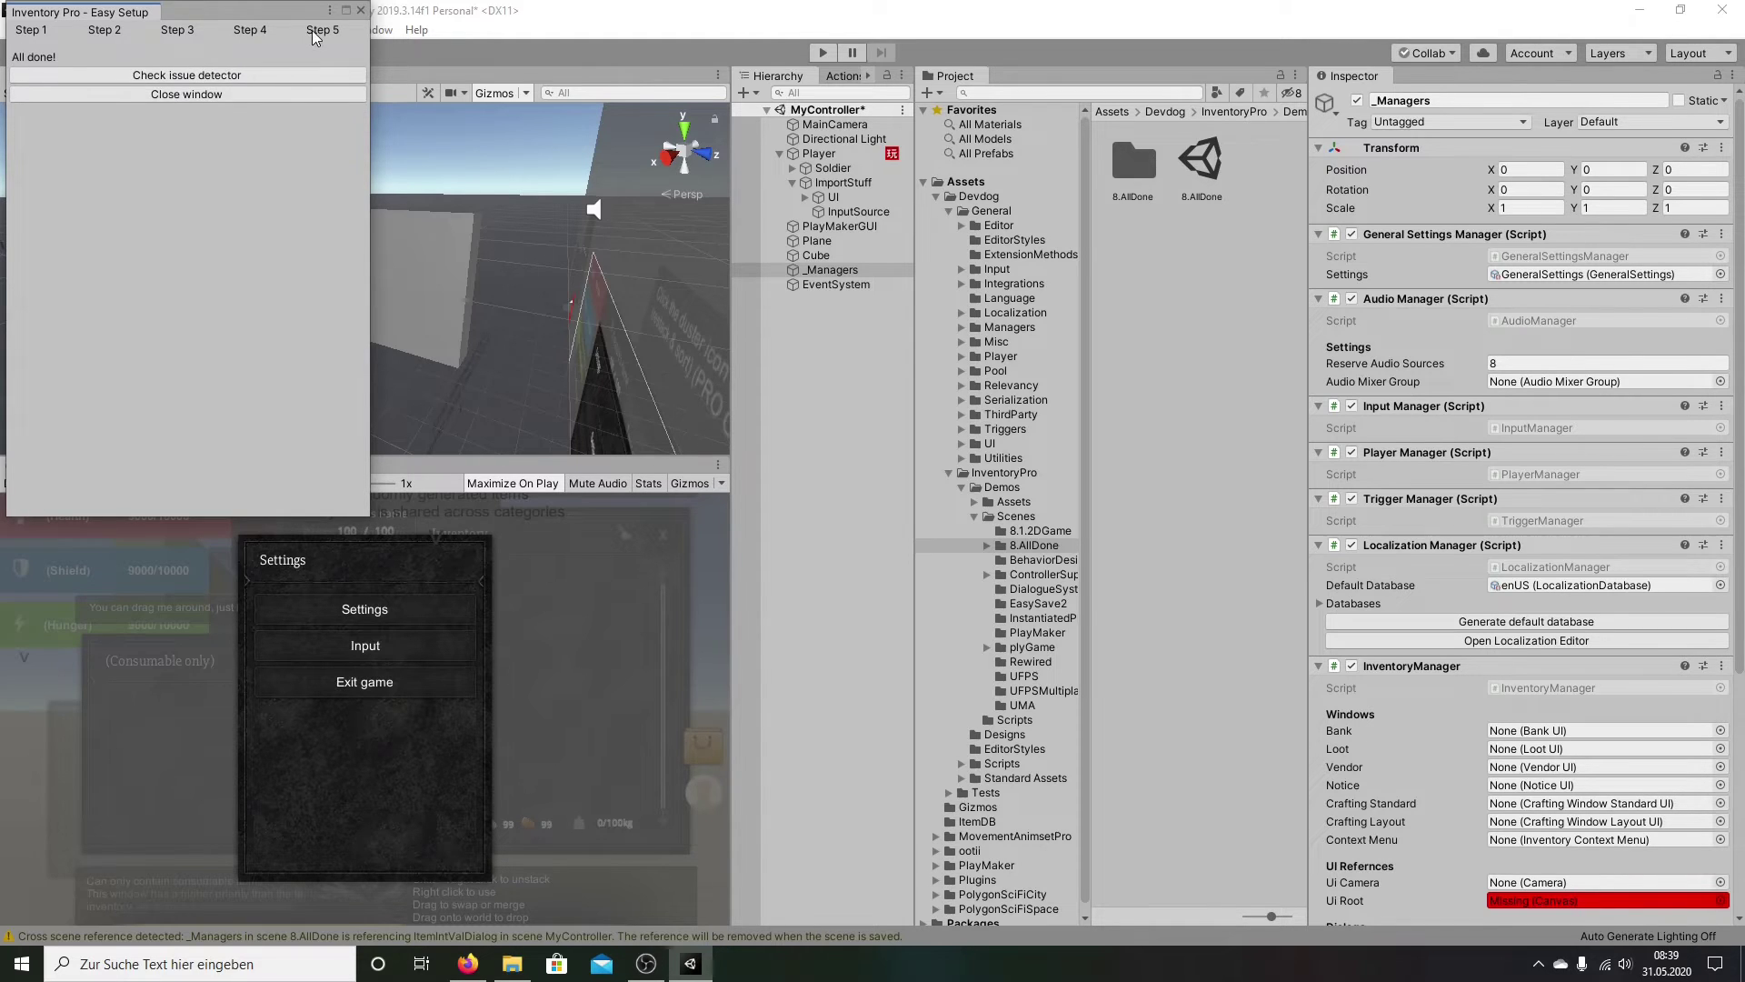
click(250, 32)
click(257, 65)
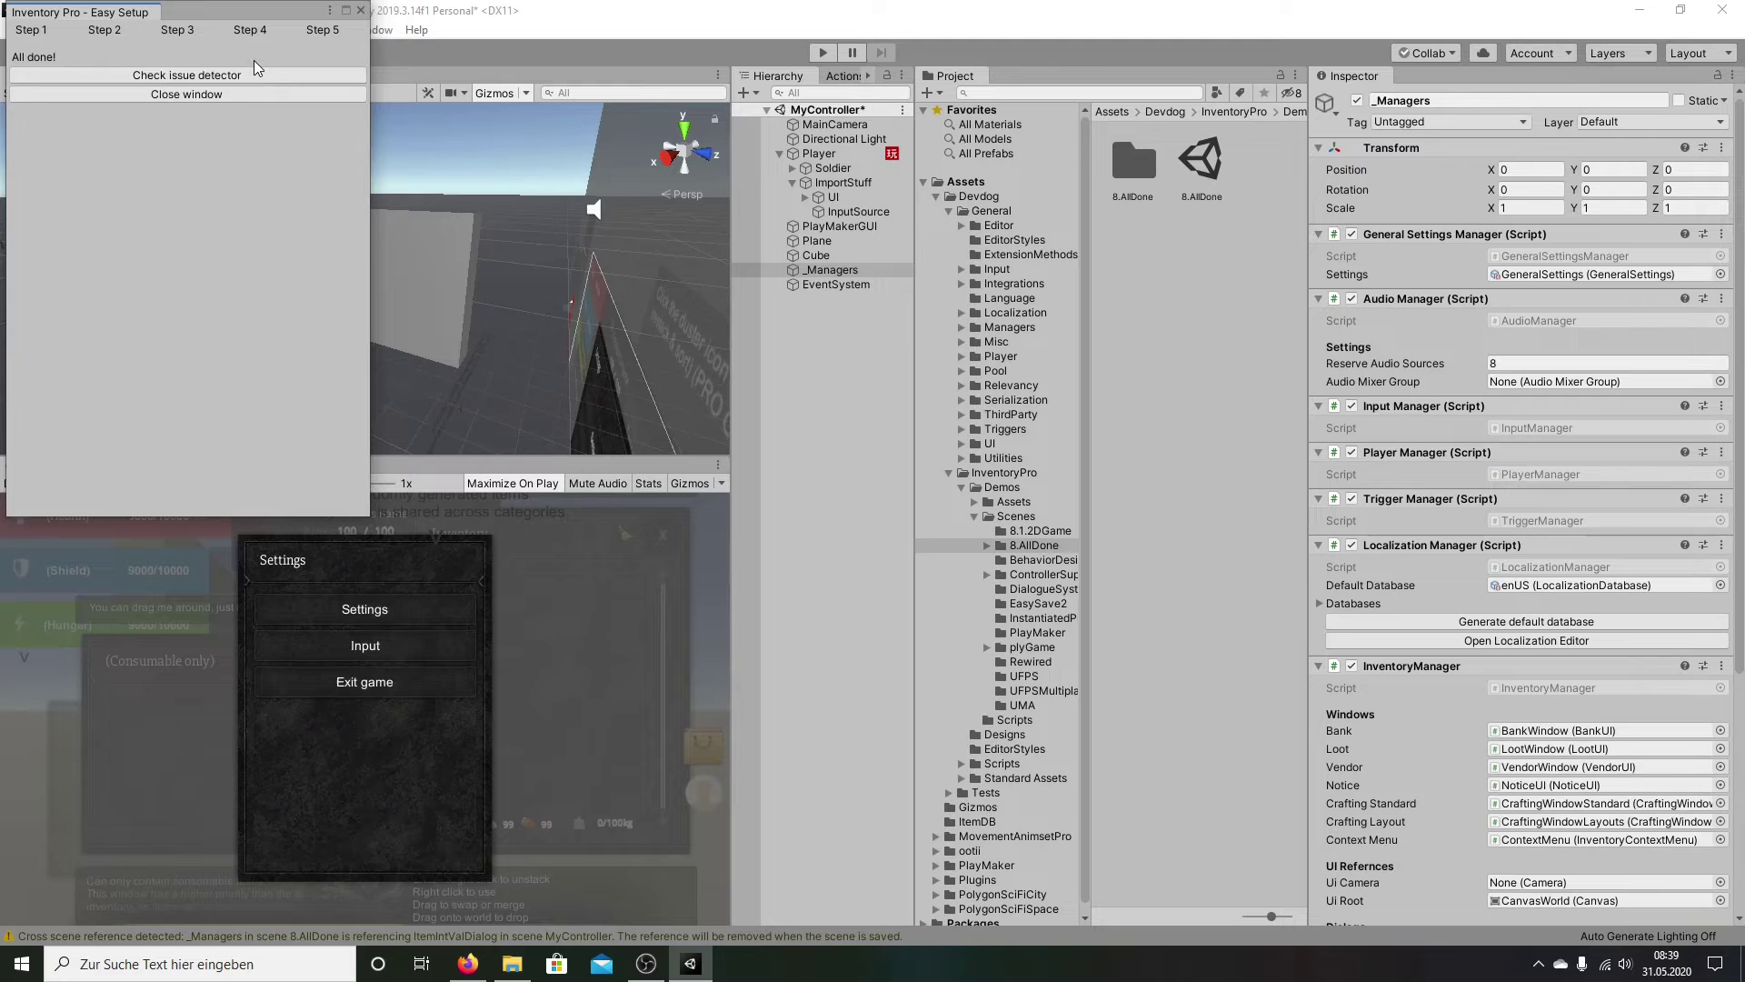
click(207, 101)
scroll(1459, 754, down, 6)
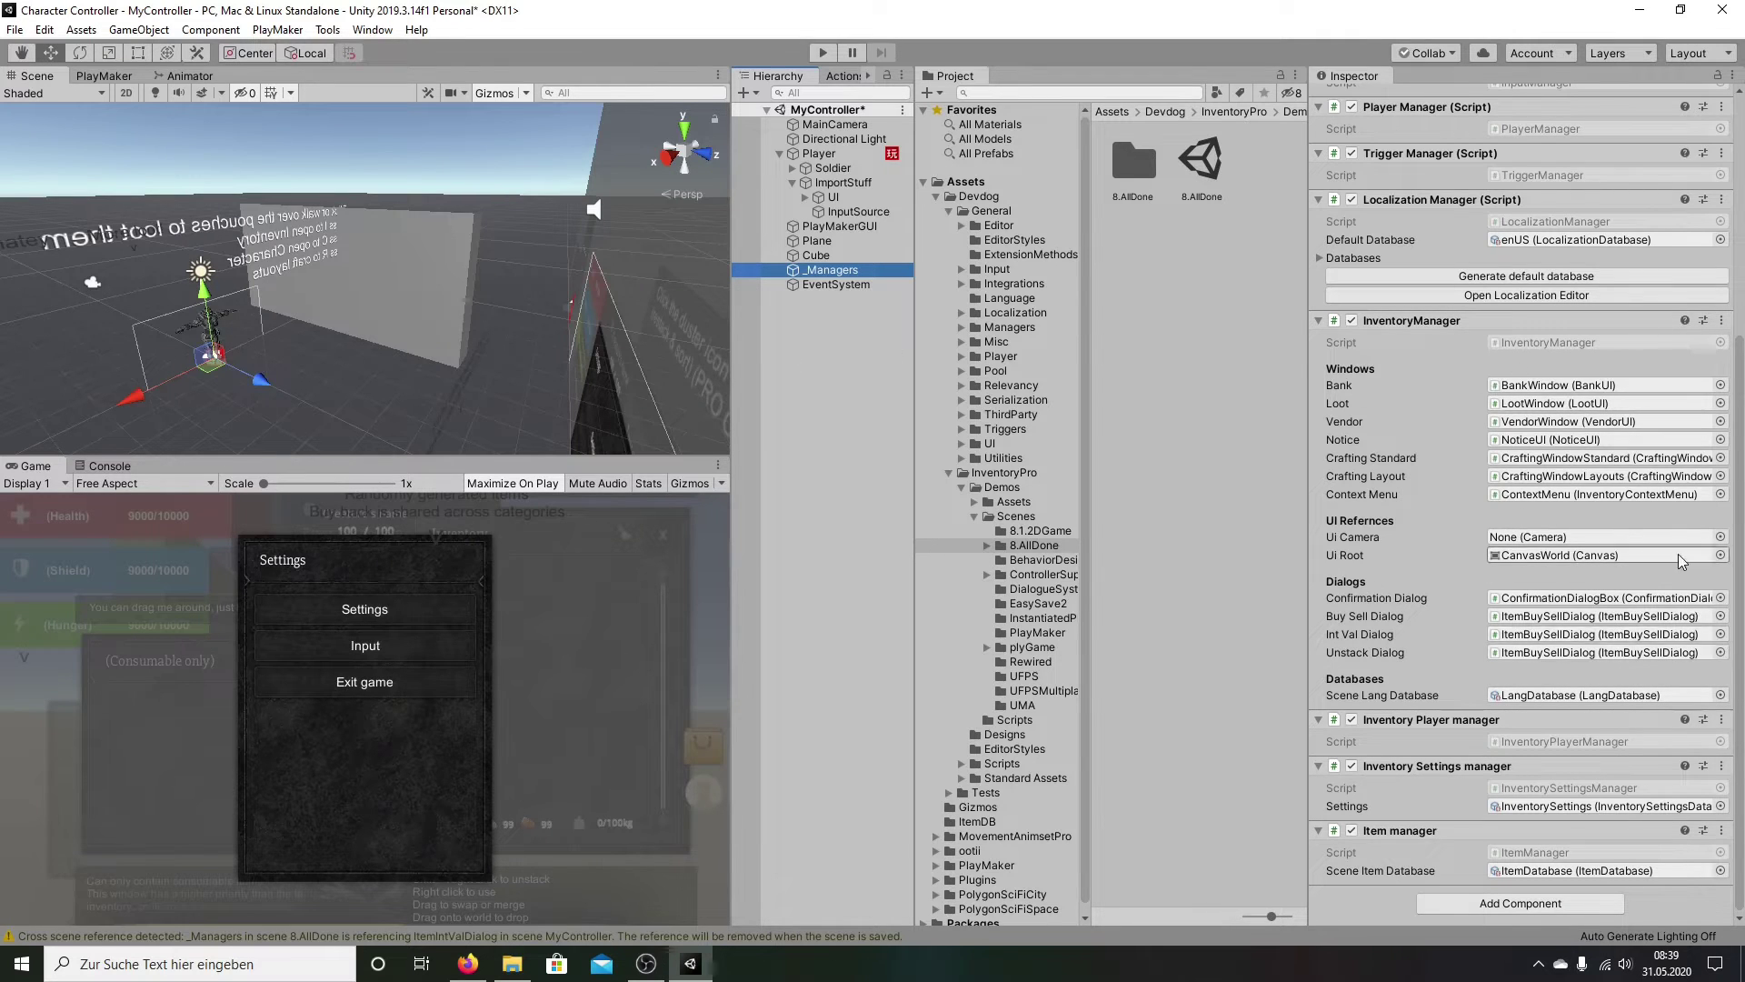
Step: Review InventoryManager's references and locate the Scene Item Database asset in the project
scroll(1636, 564, up, 5)
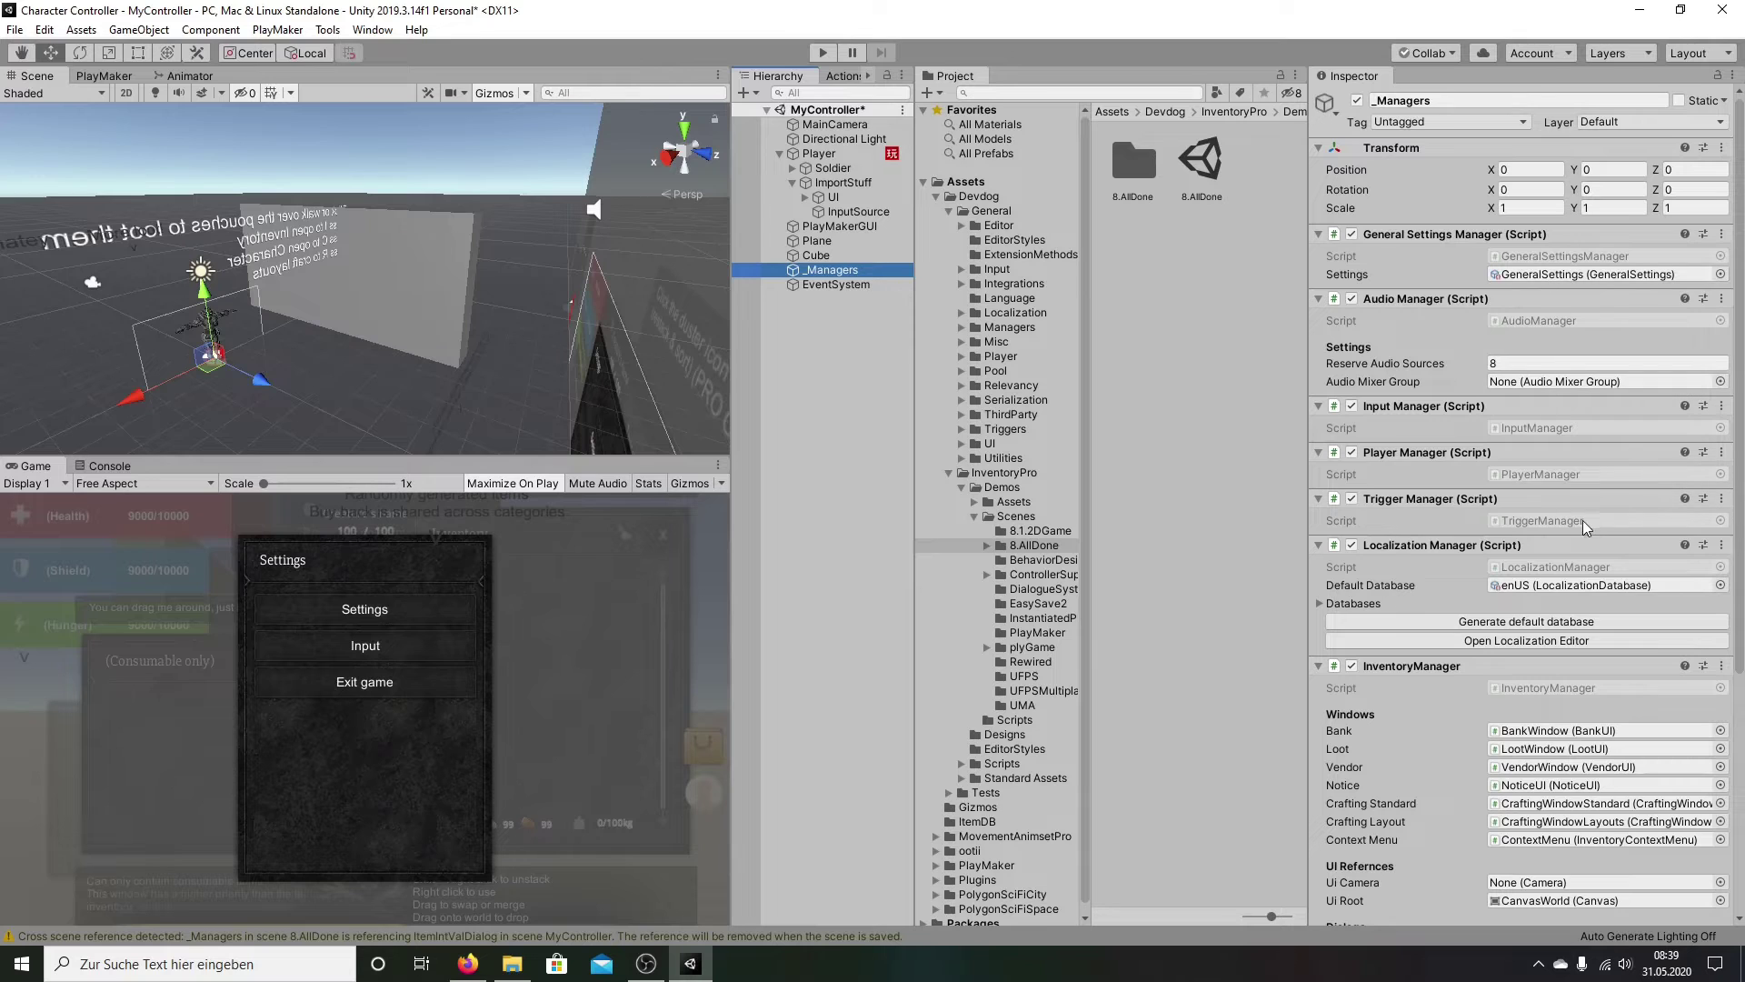
scroll(1543, 621, down, 5)
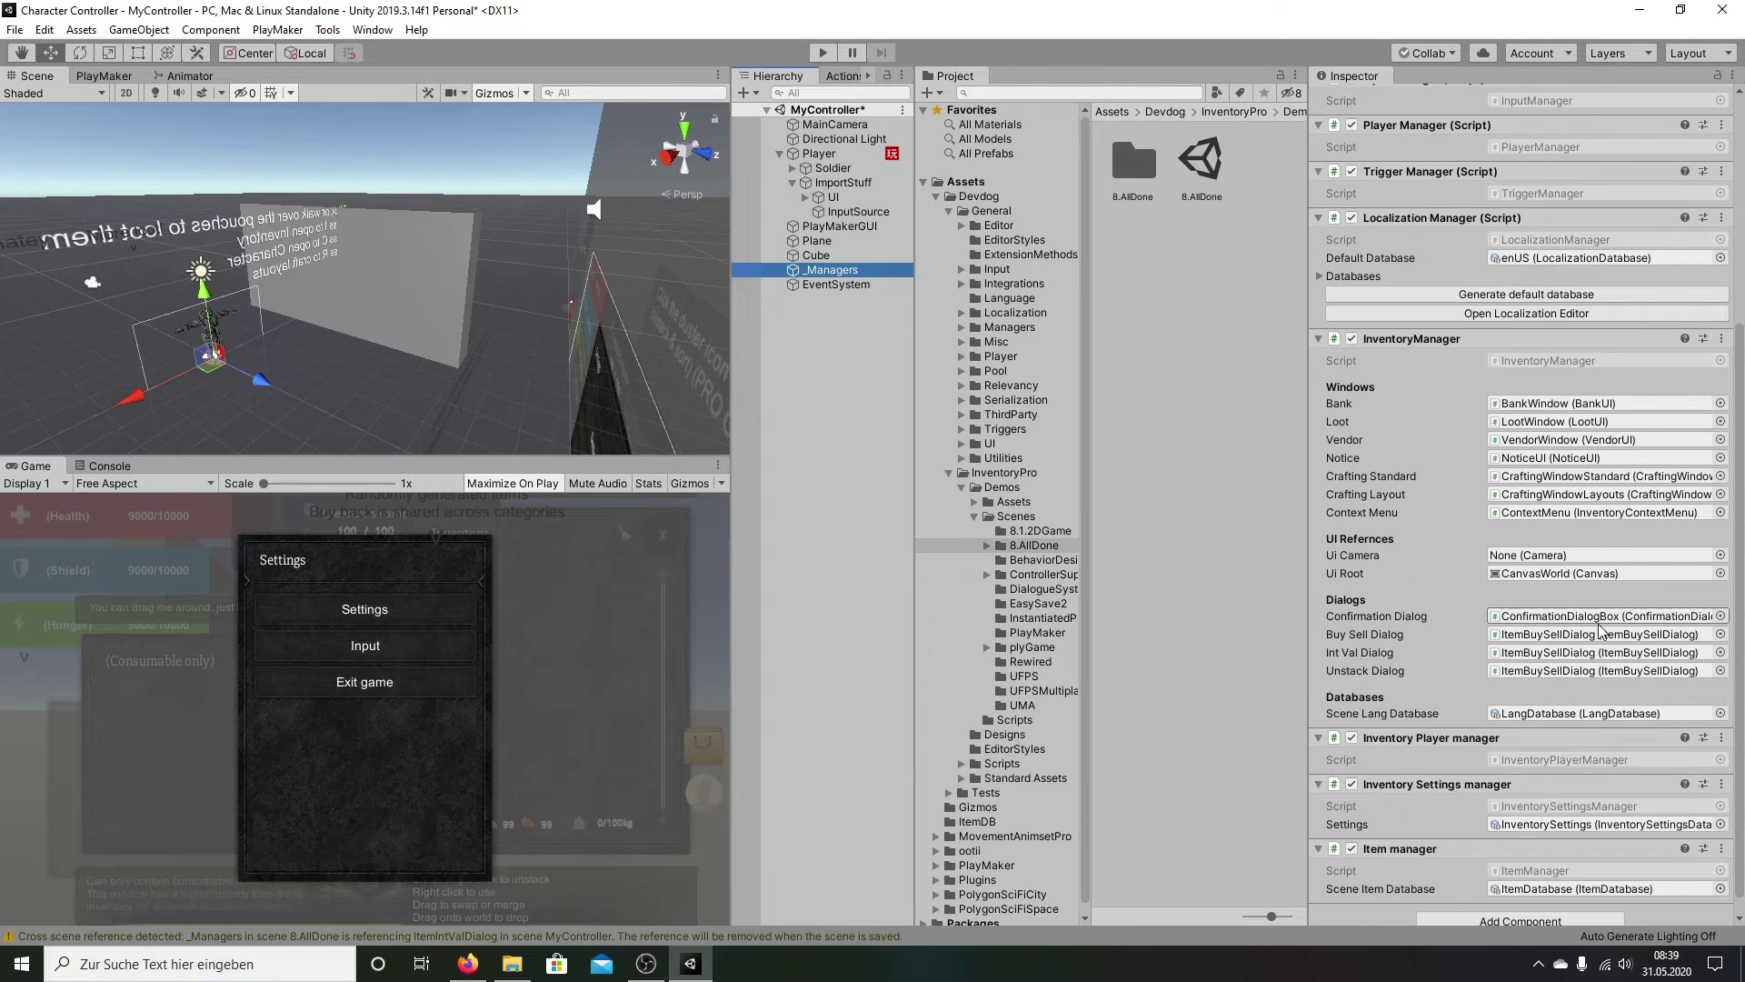
scroll(1601, 633, down, 1)
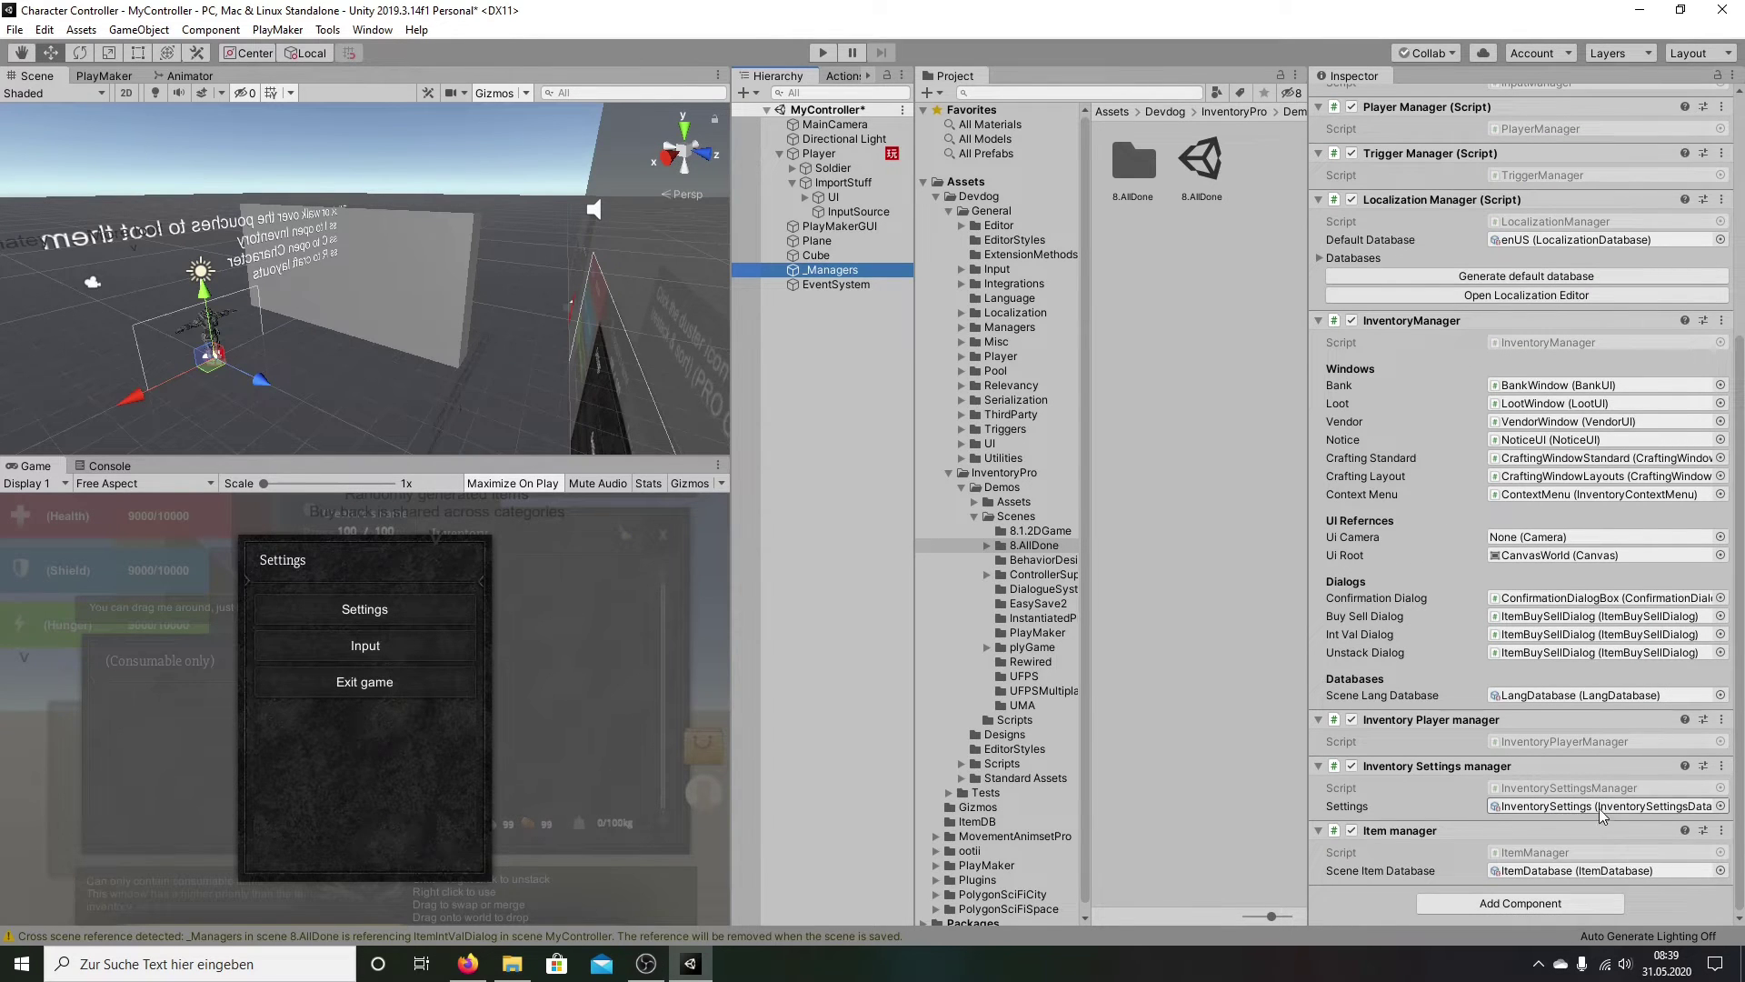
click(1567, 871)
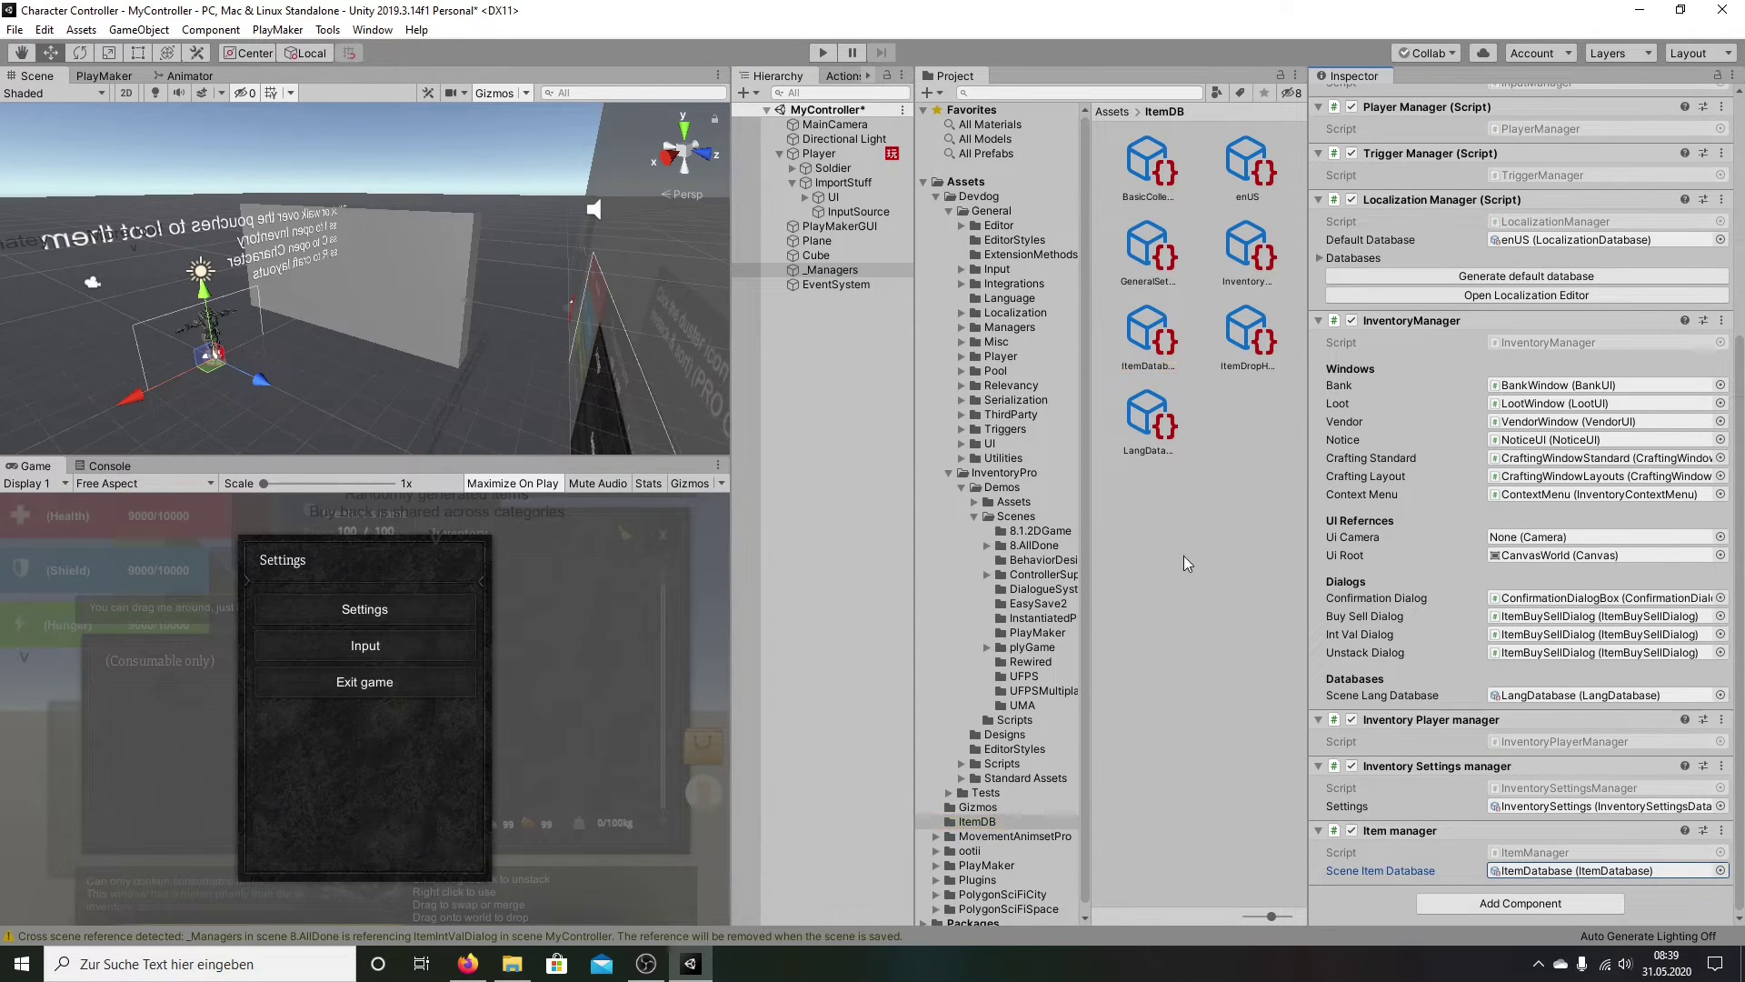
click(948, 475)
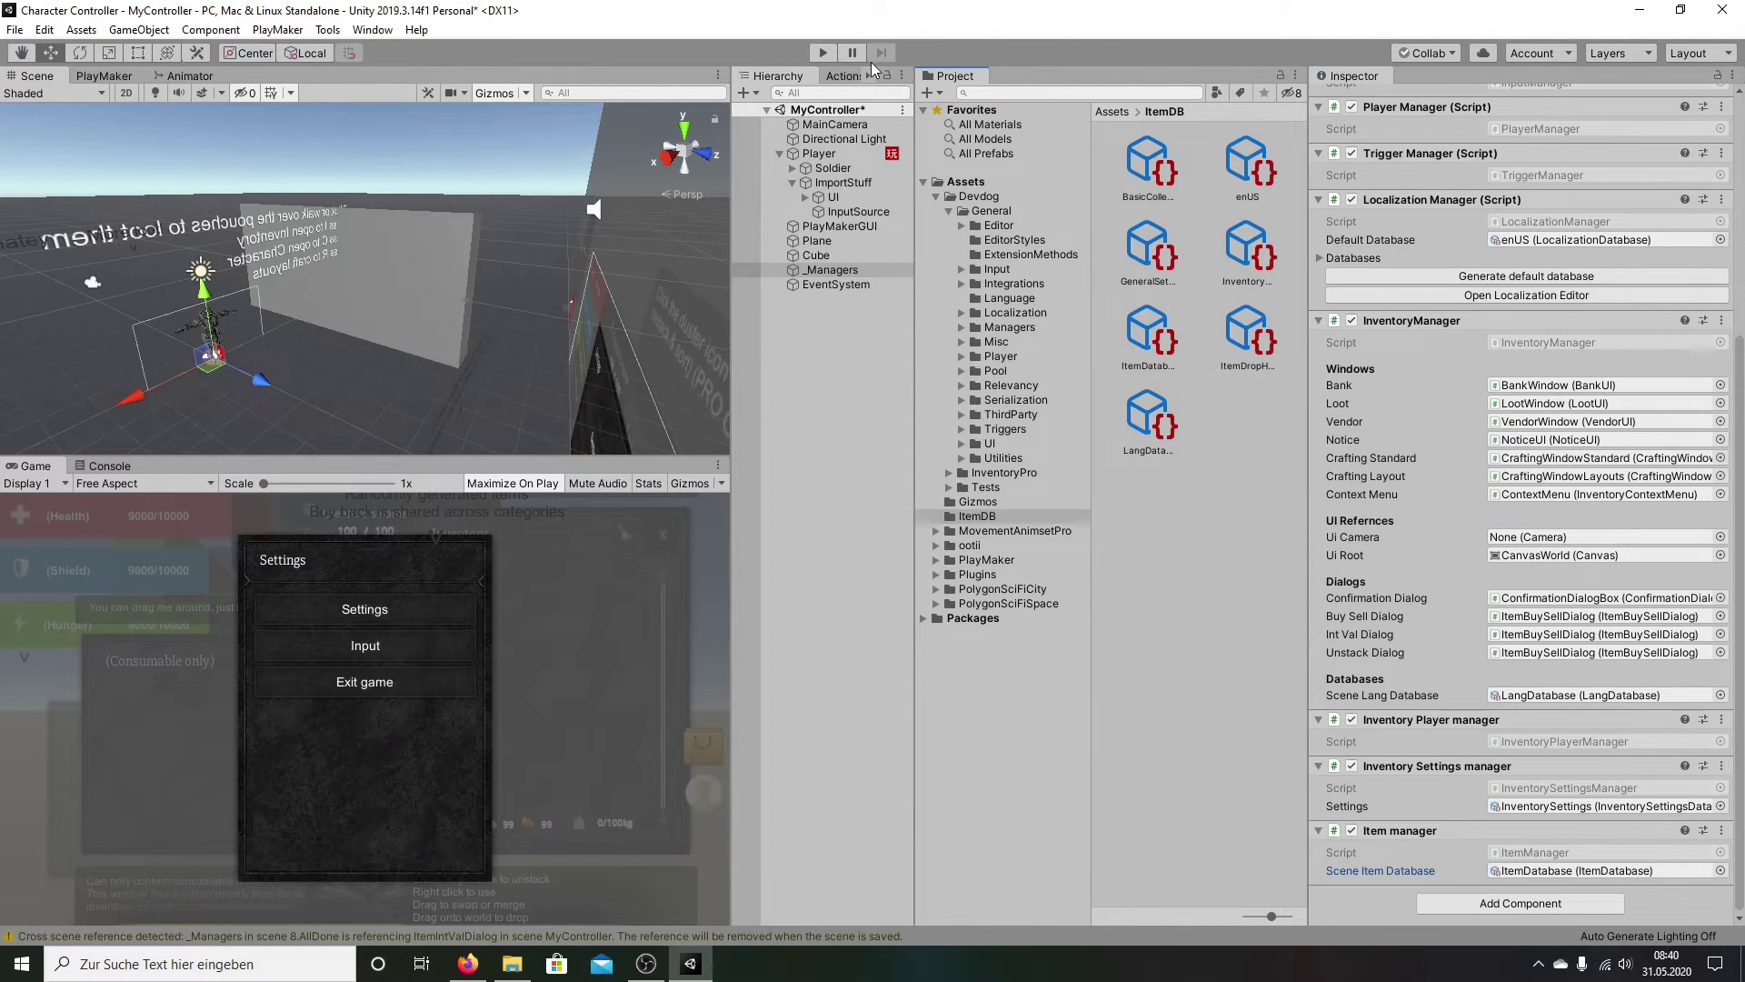
Step: Clear the Console warnings and start playing the scene from the Game view
click(930, 938)
click(20, 483)
click(35, 466)
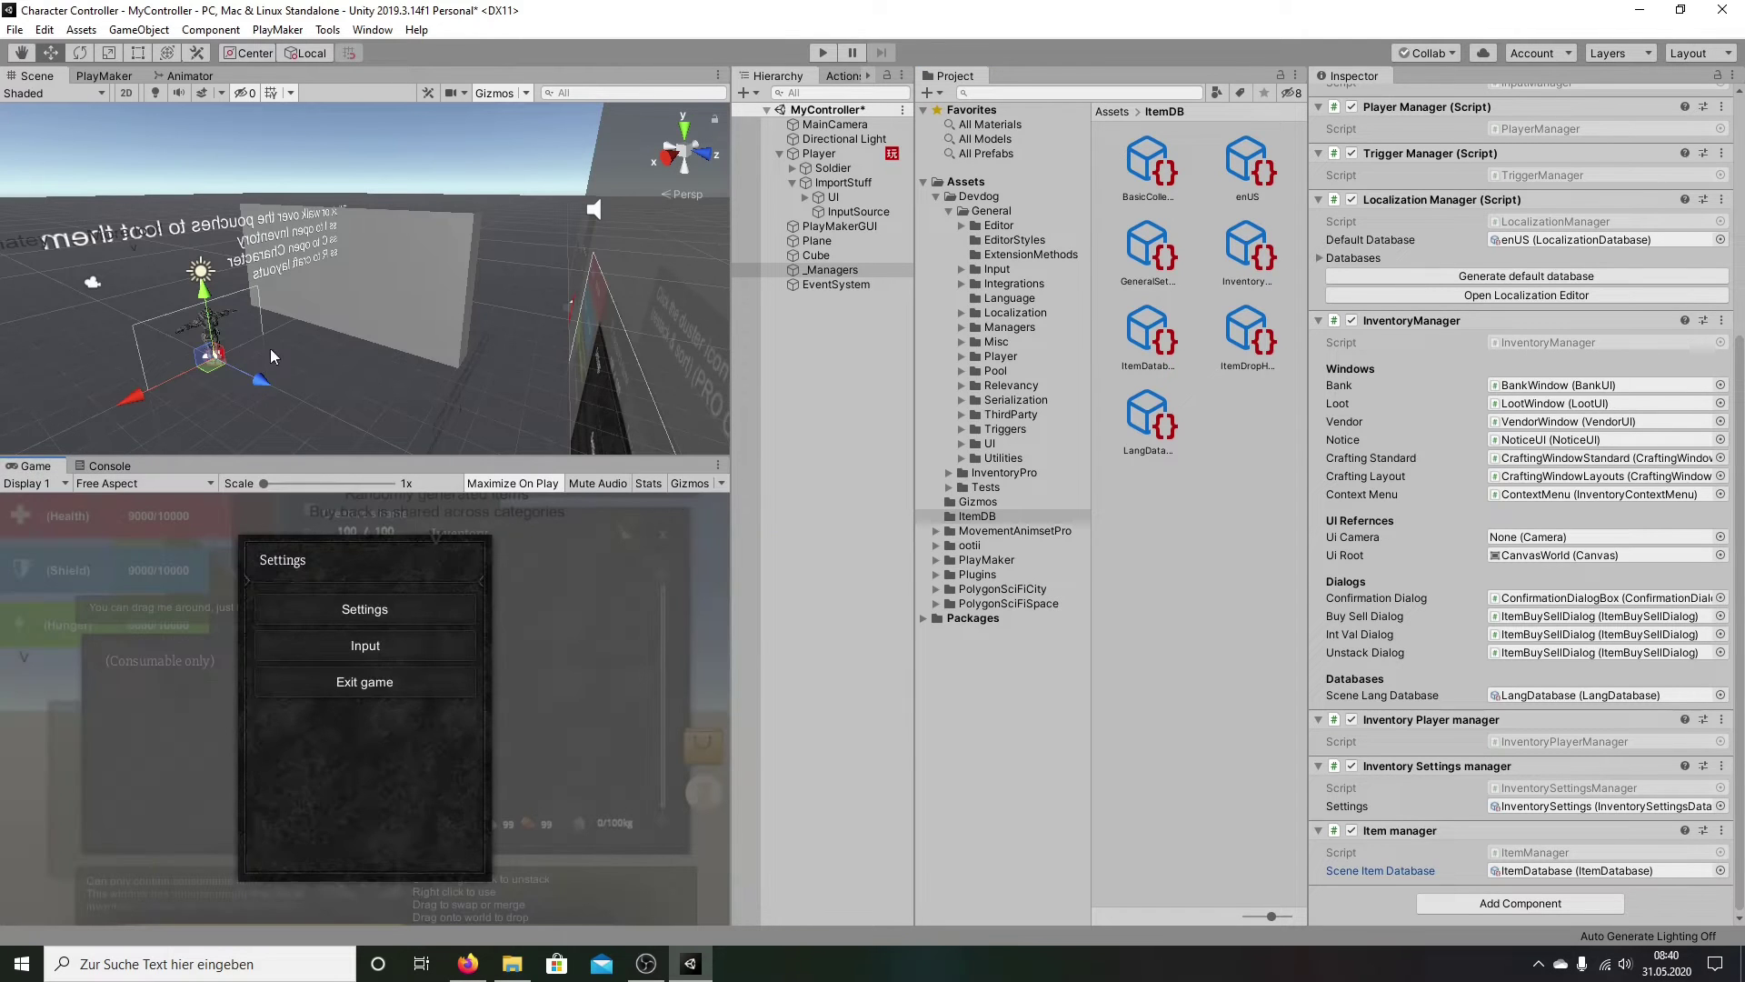
click(826, 51)
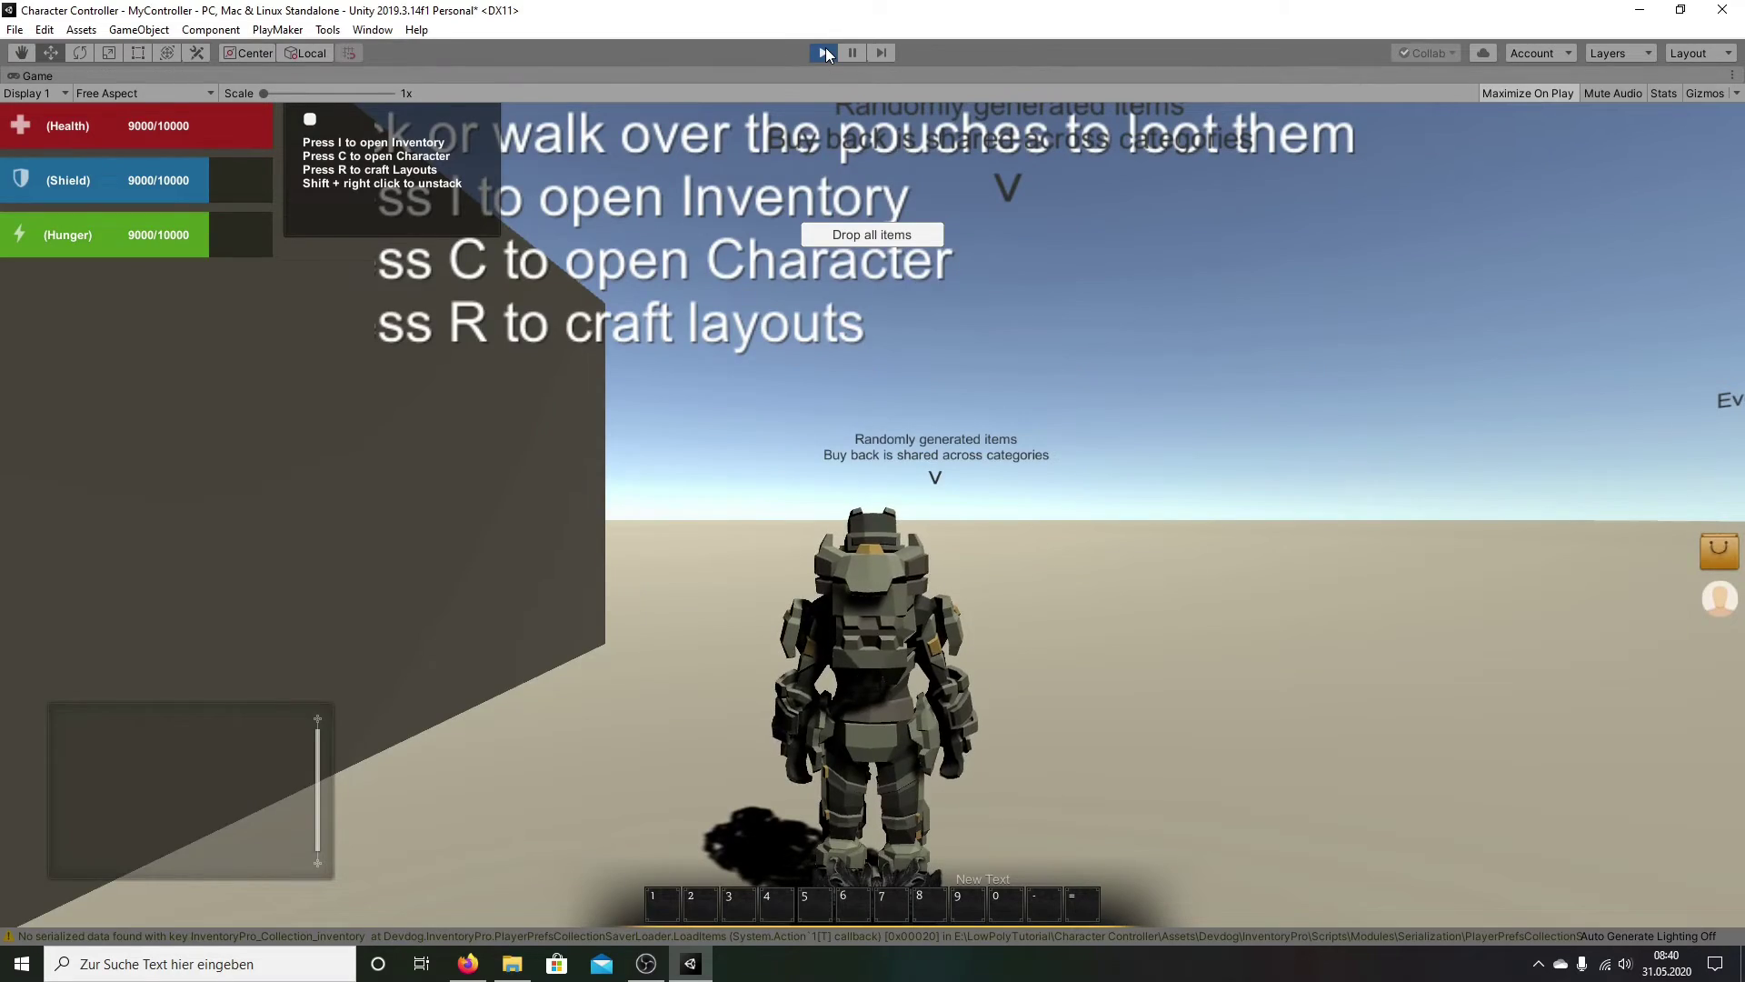
right_drag(1182, 273, 43, 355)
key(i)
key(i)
key(i)
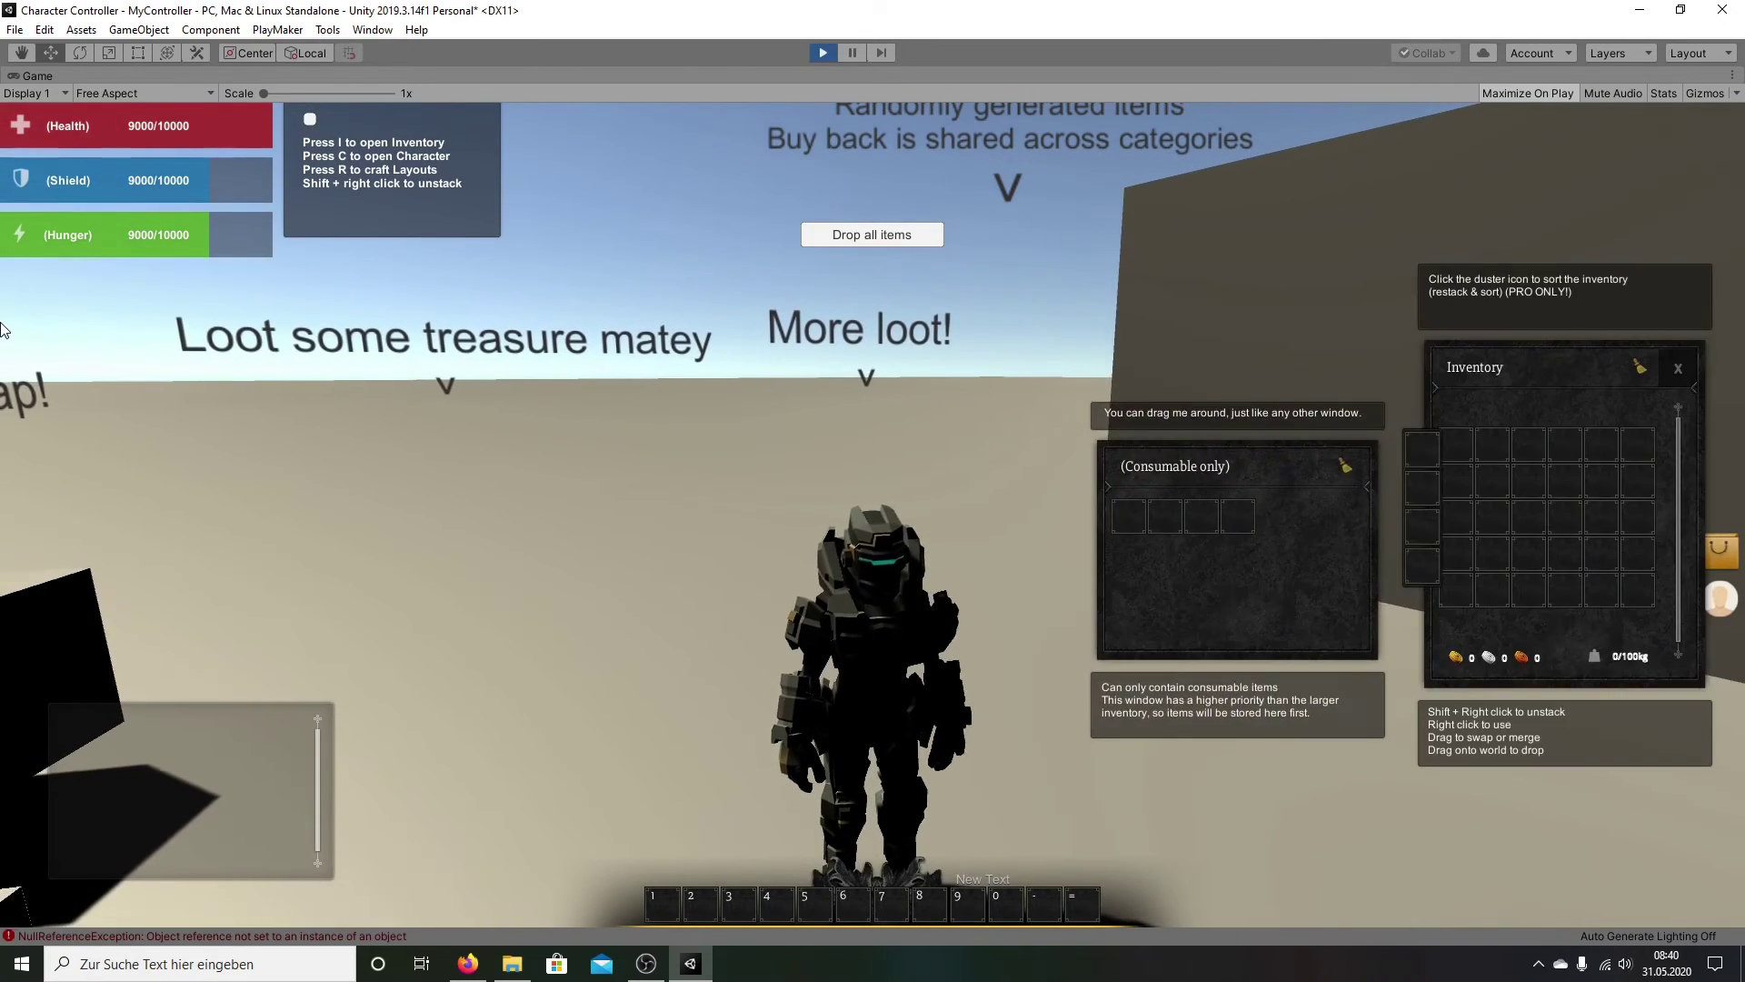
key(i)
key(c)
key(c)
right_drag(37, 338, 837, 53)
Step: Exit Play mode and expand the UI object in the Hierarchy
click(834, 53)
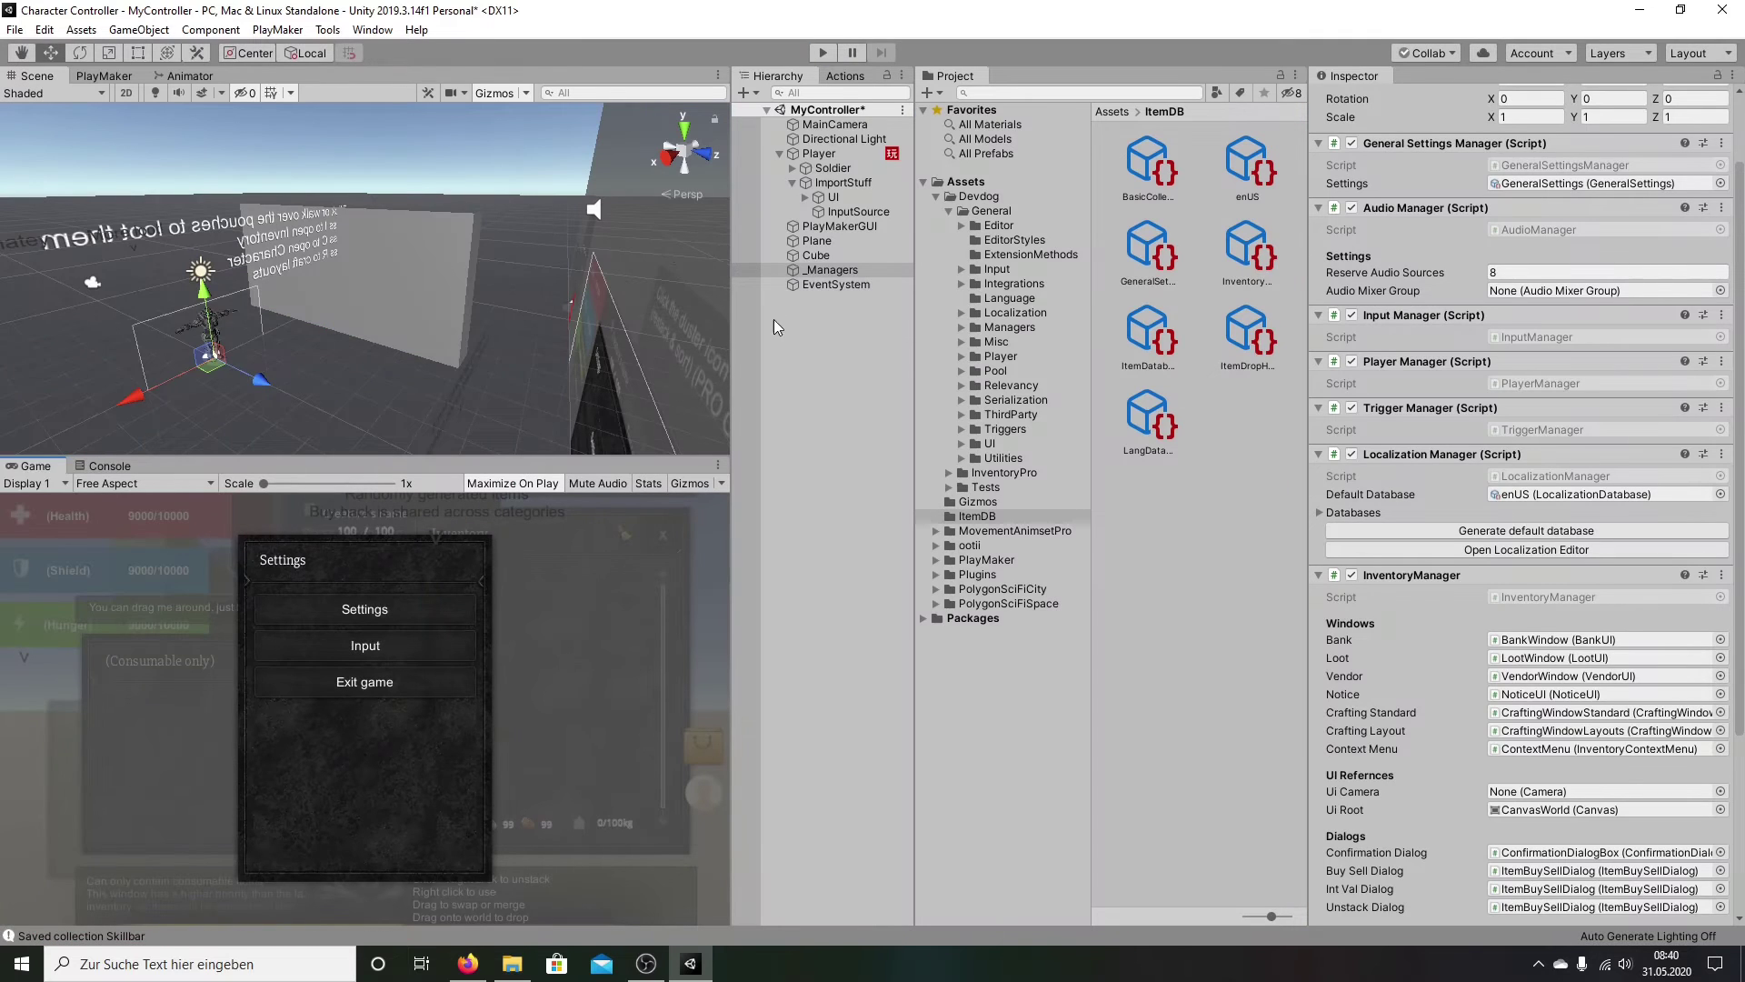
click(818, 256)
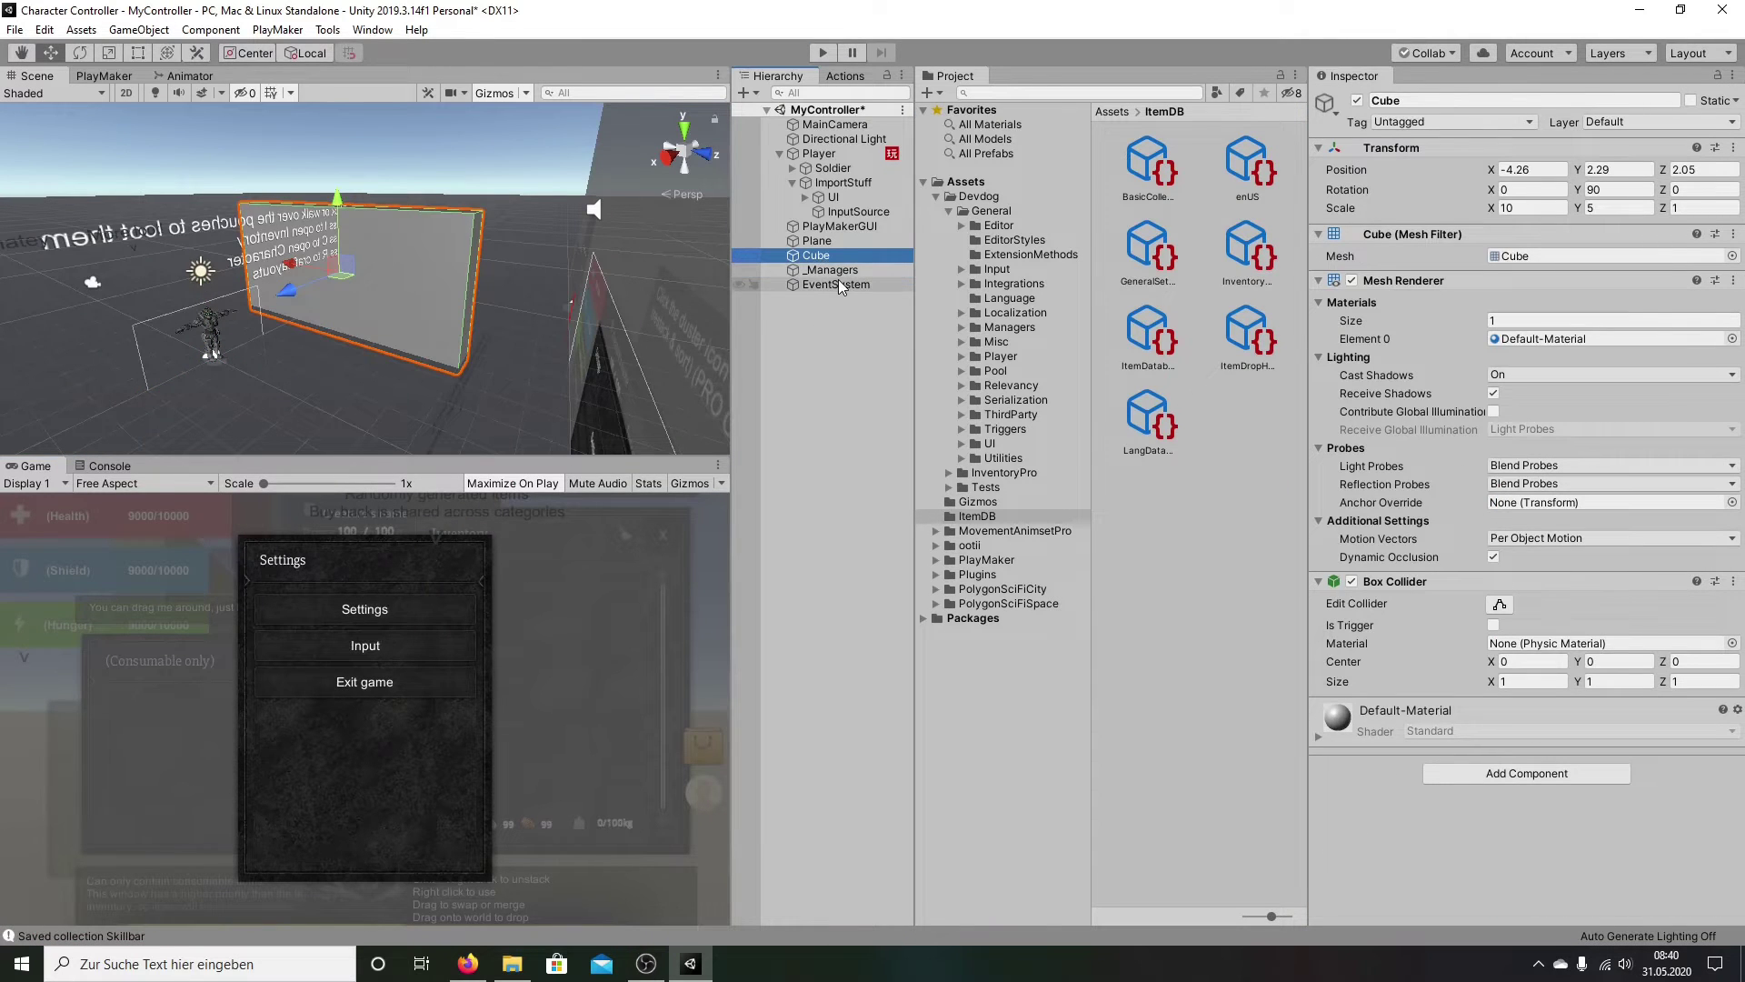
click(805, 198)
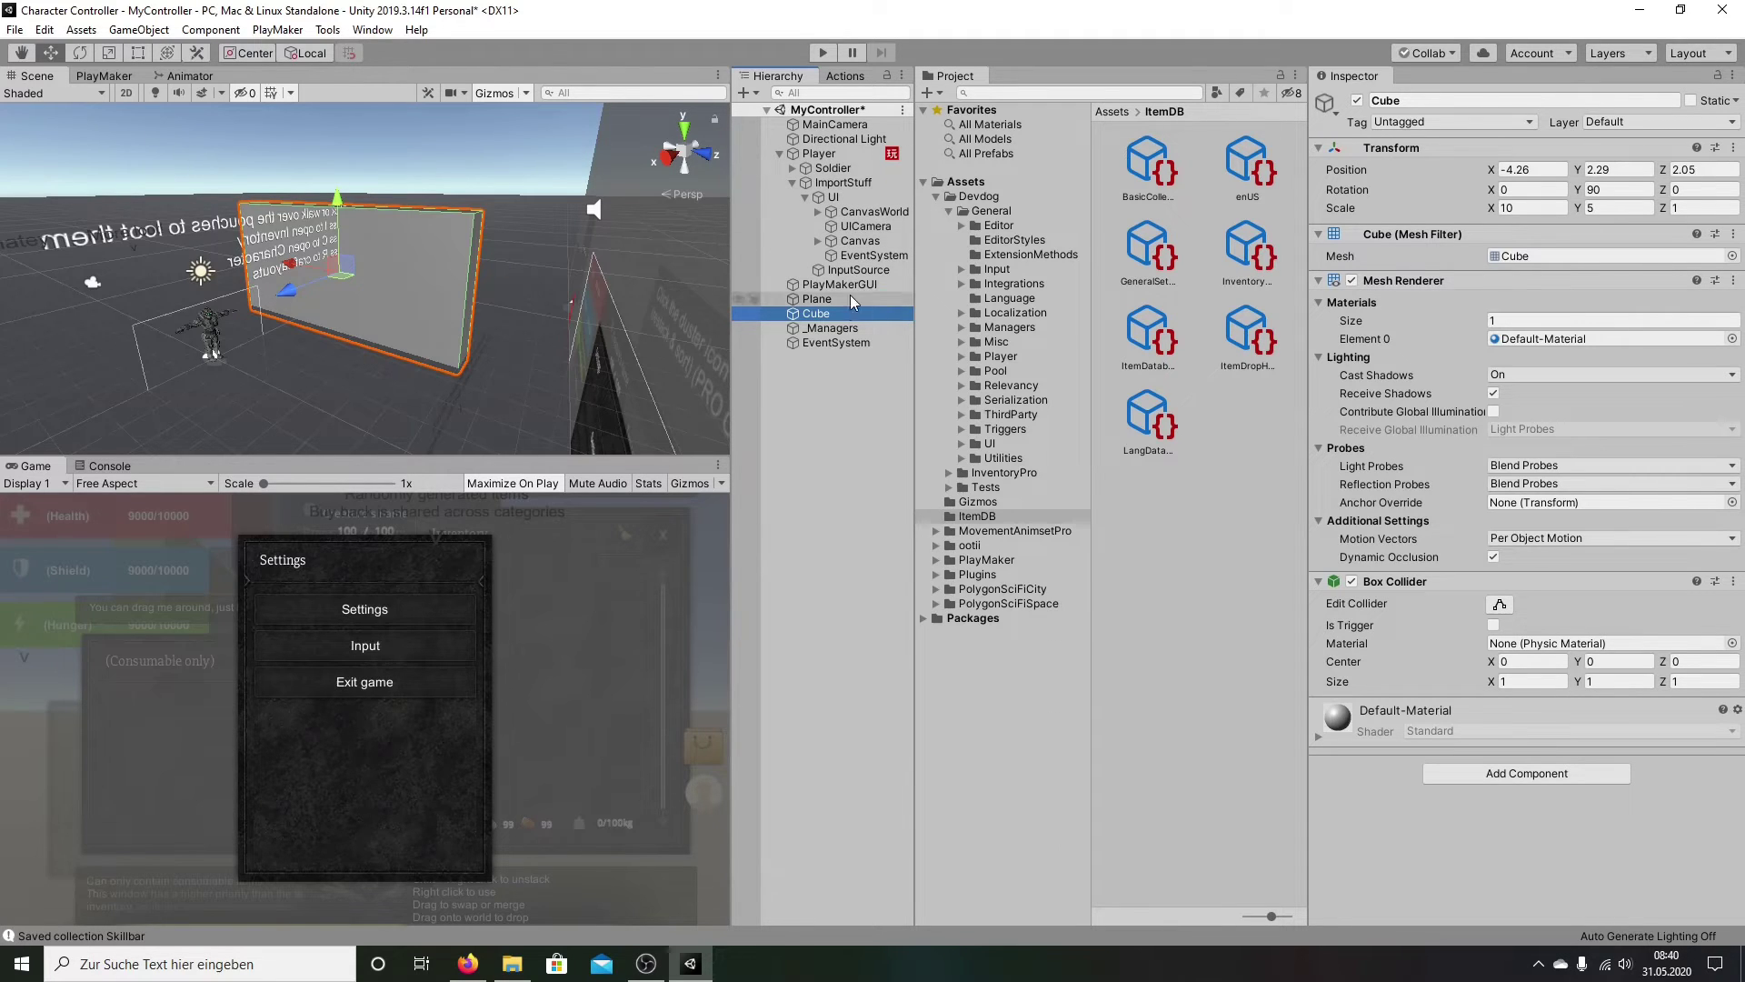
Step: Assign UICamera to the Ui Camera field of InventoryManager on _Managers
click(839, 329)
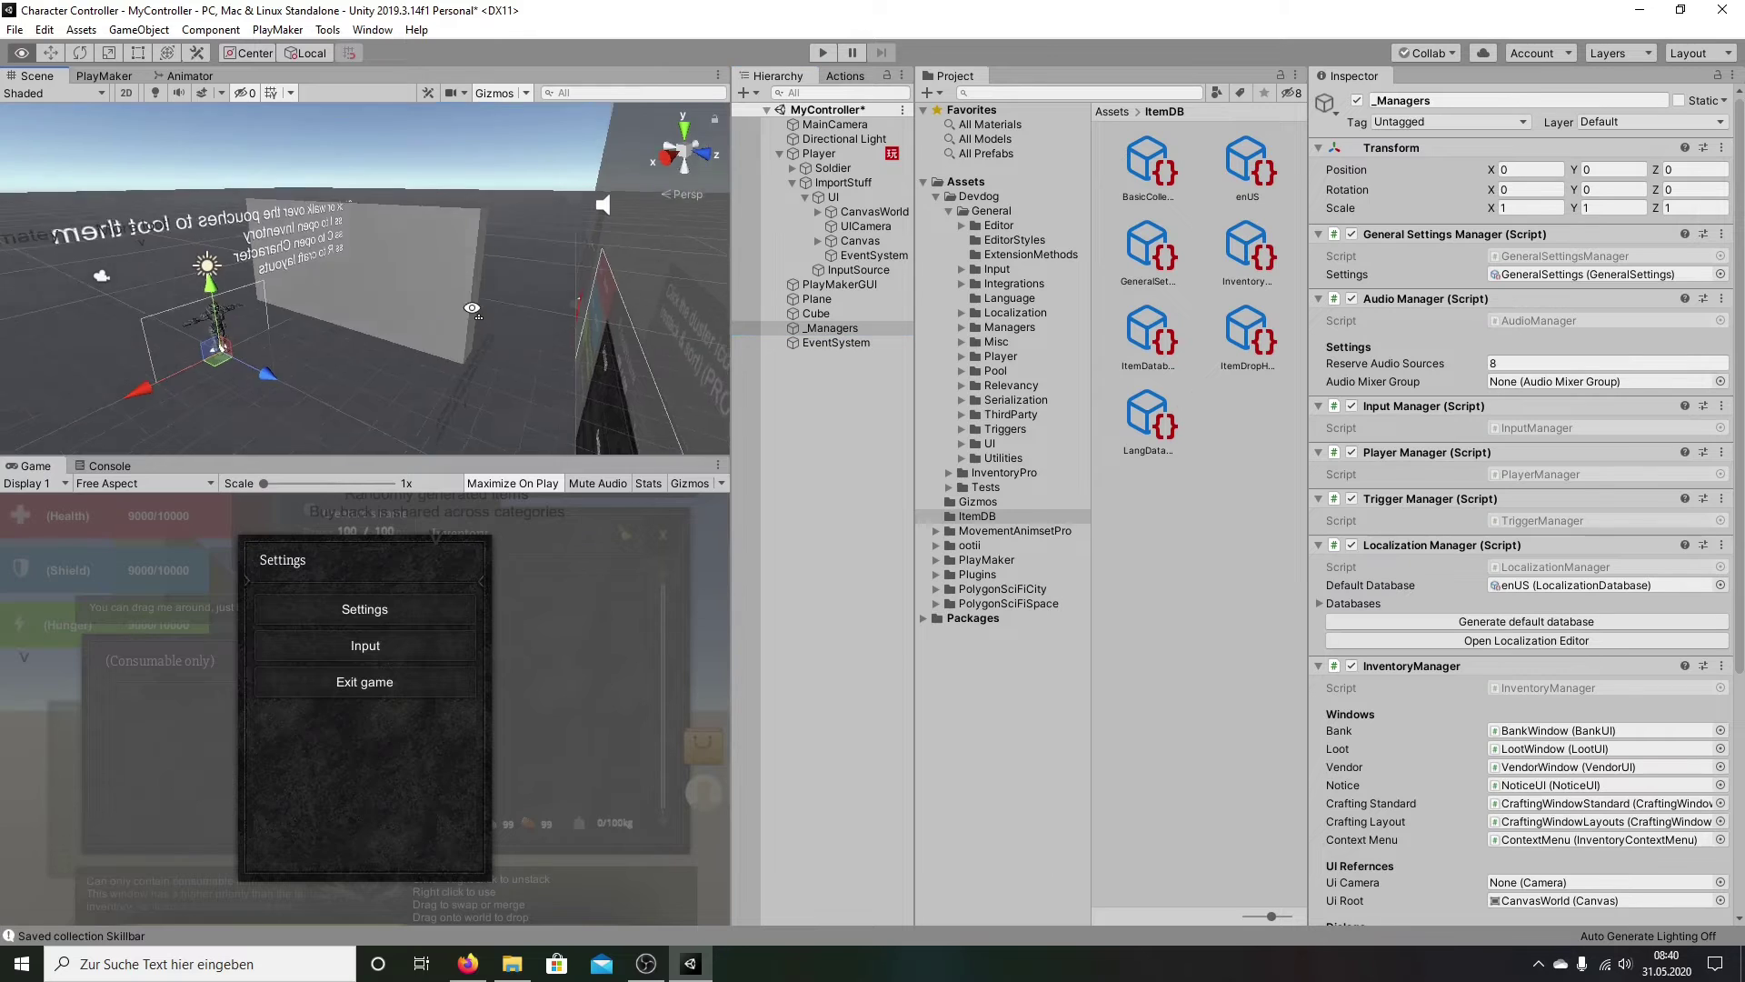
alt+drag(437, 309, 570, 307)
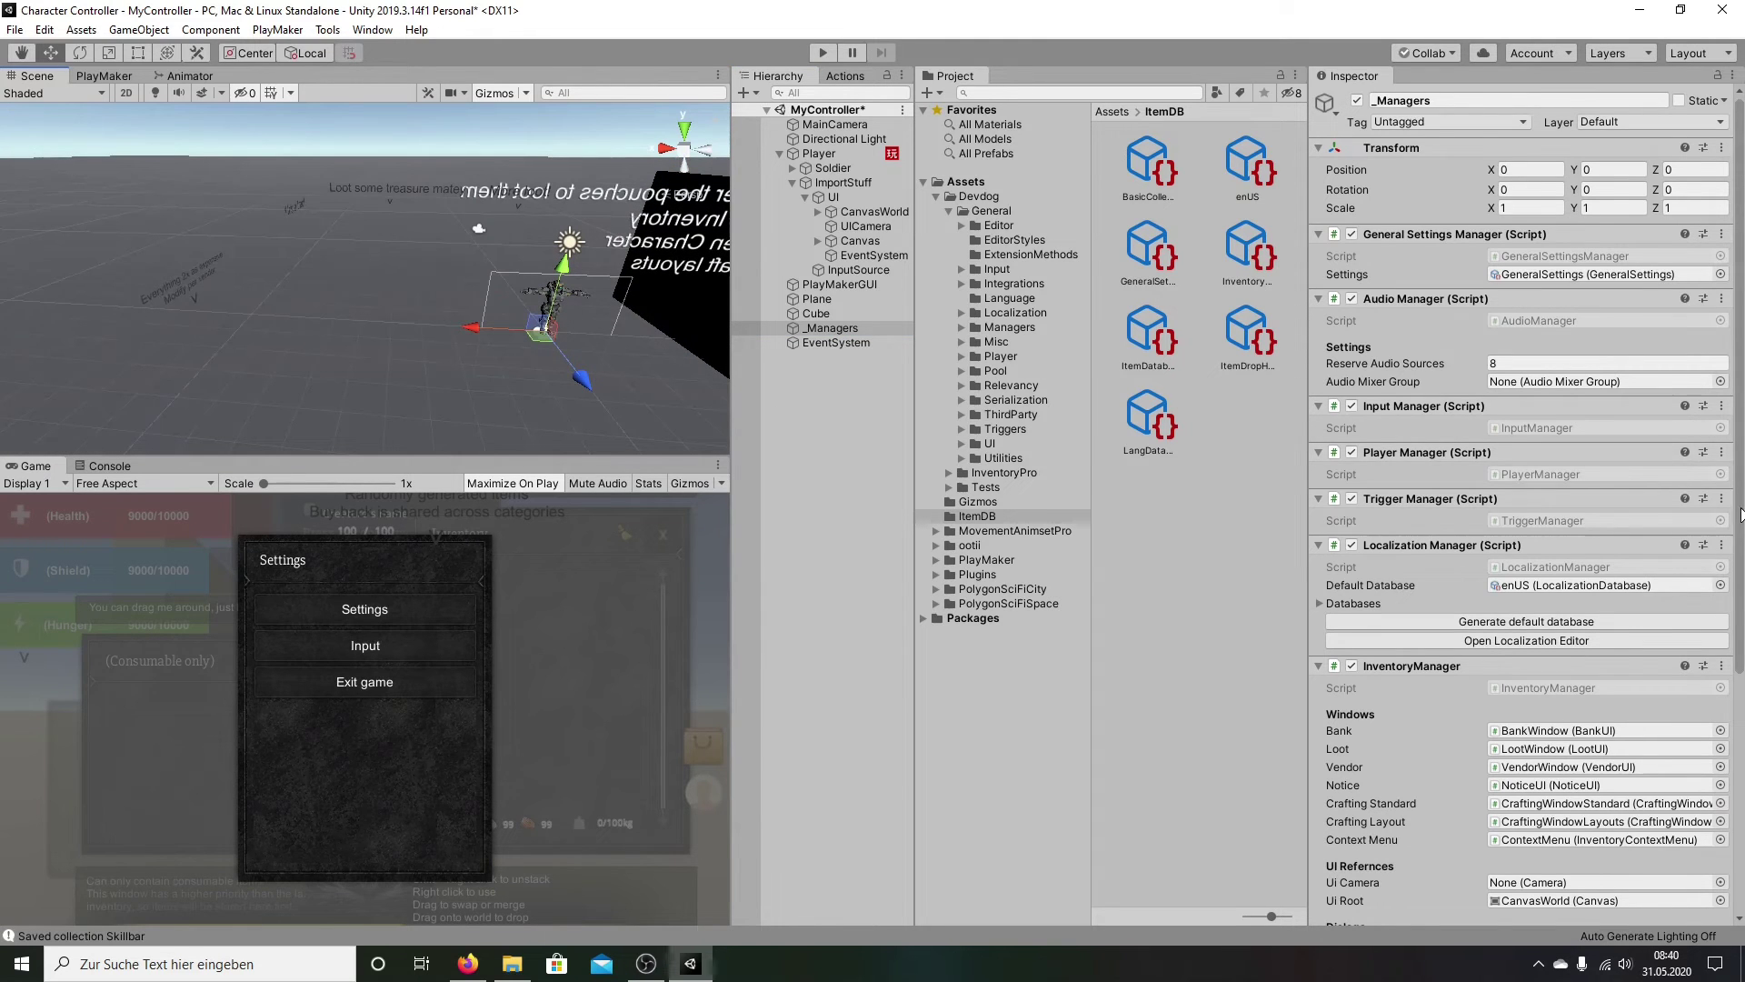
scroll(1656, 634, down, 6)
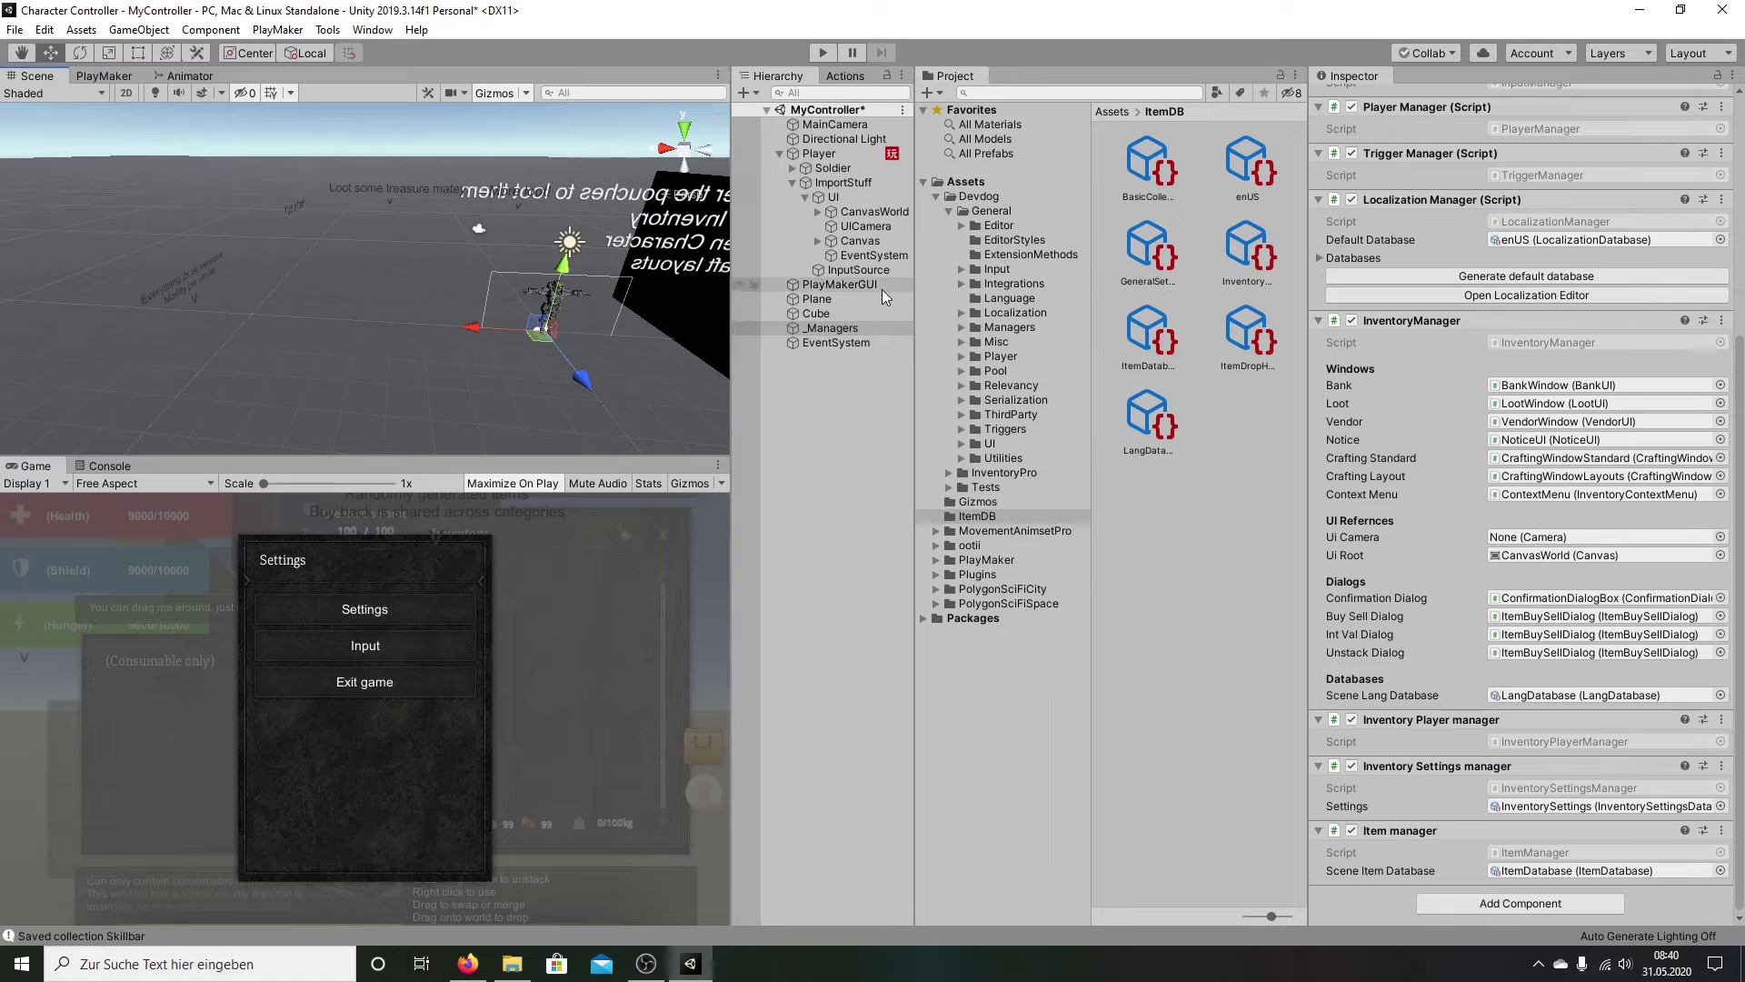
drag(860, 225, 1537, 544)
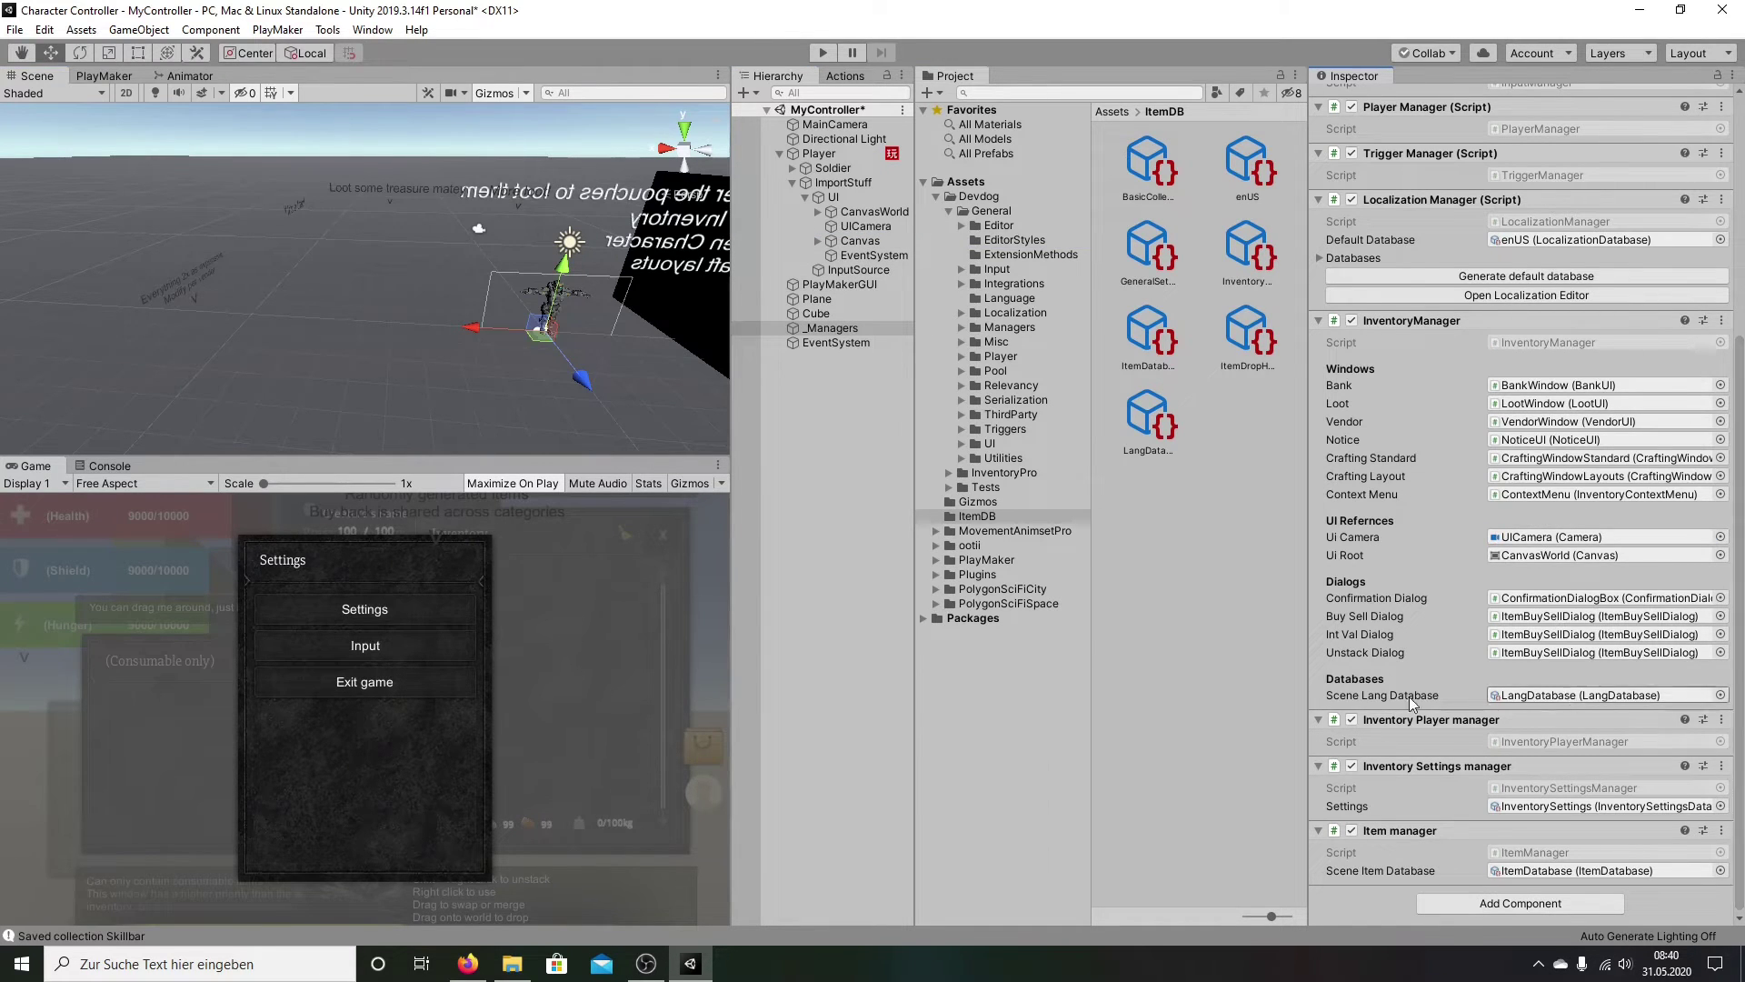
Step: Show the first Console error's stack trace, expand Canvas, and widen the Hierarchy panel
key(ctrl+shift+c)
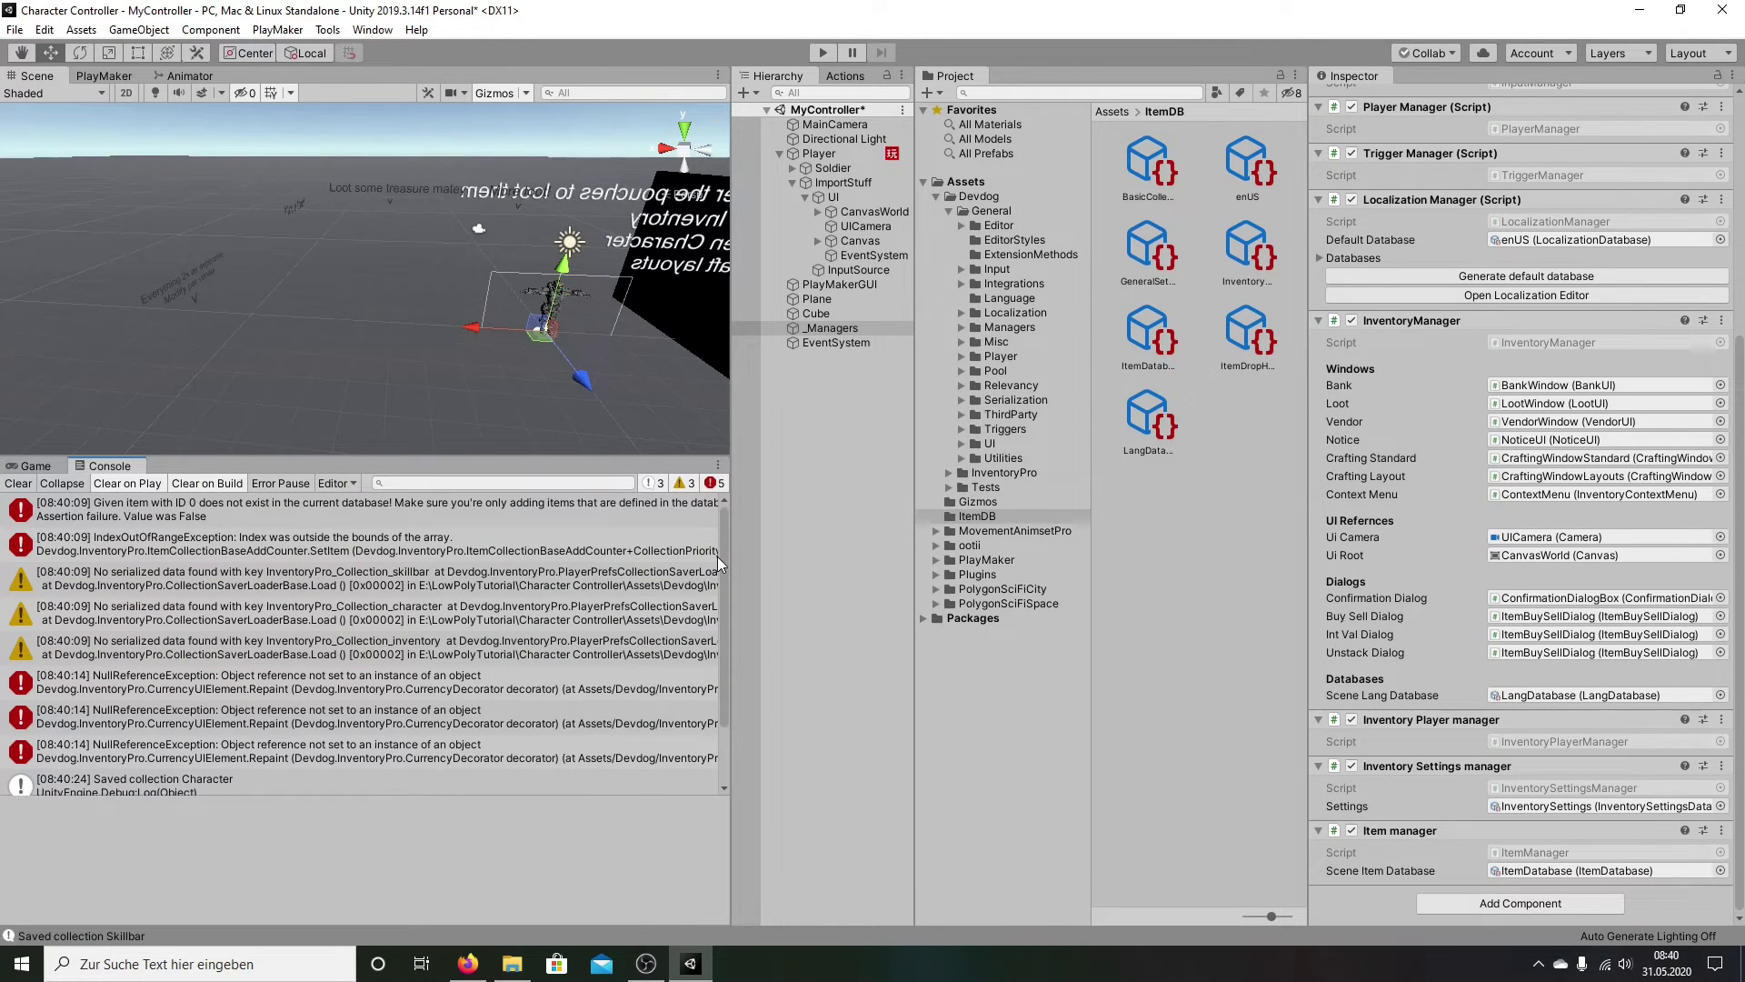
click(317, 505)
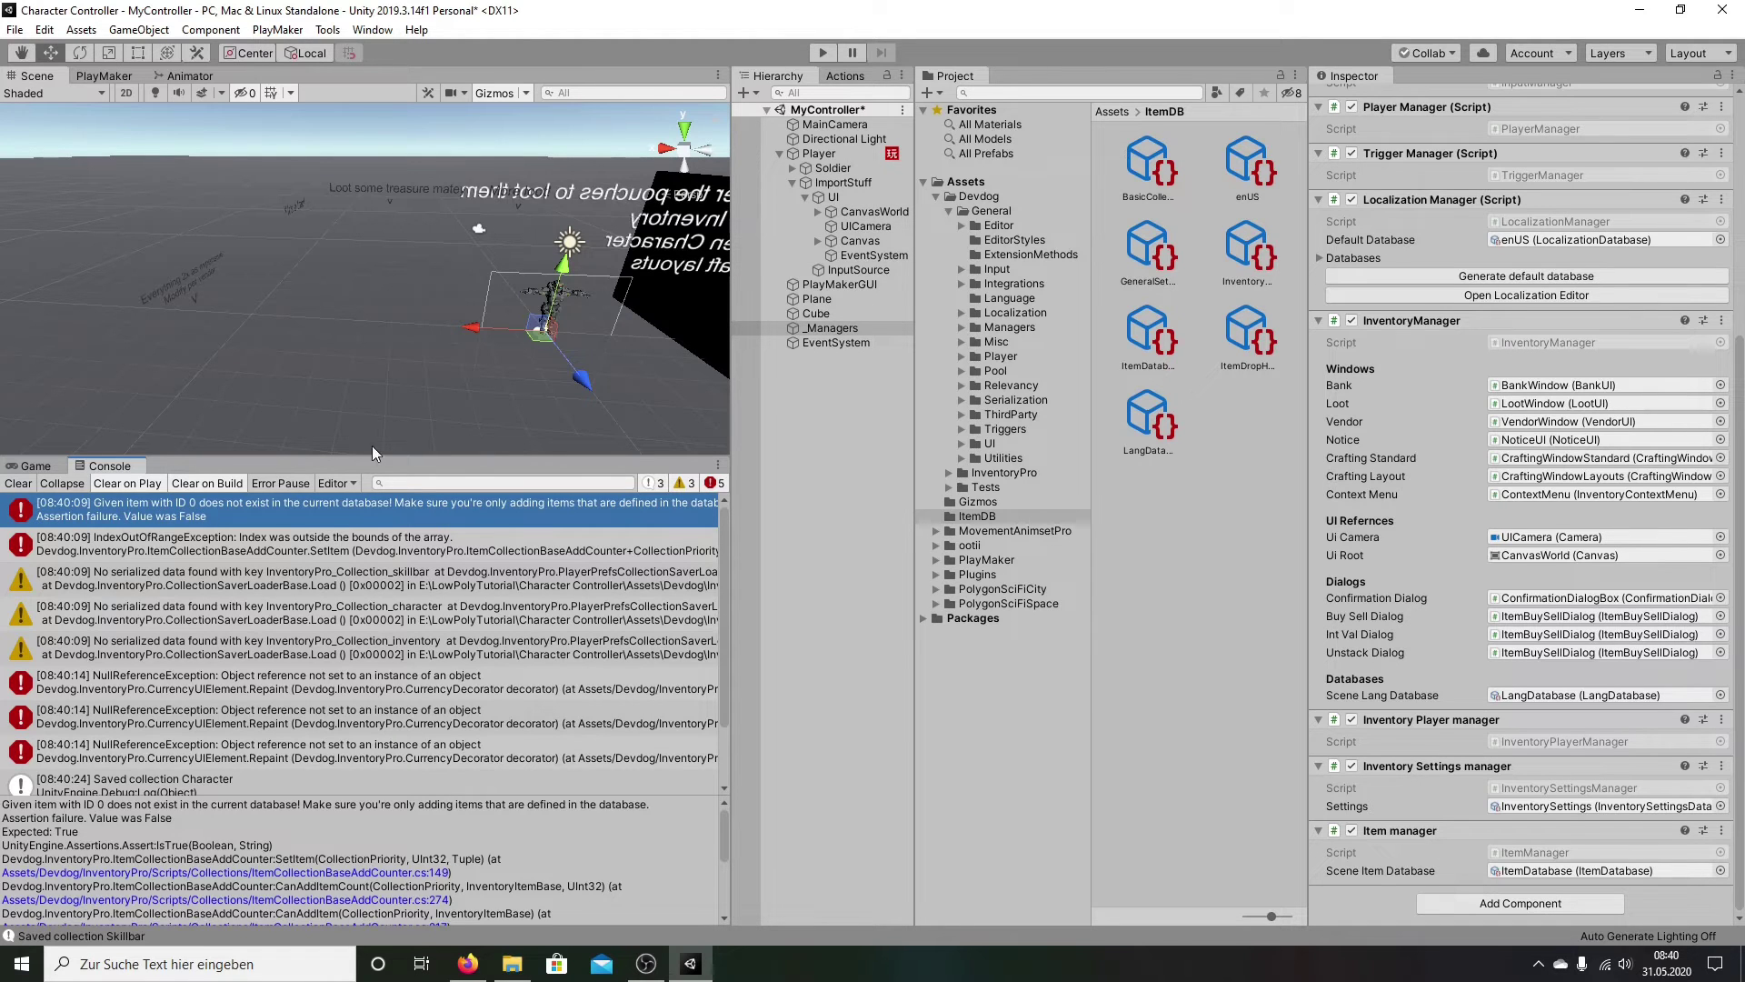
click(818, 242)
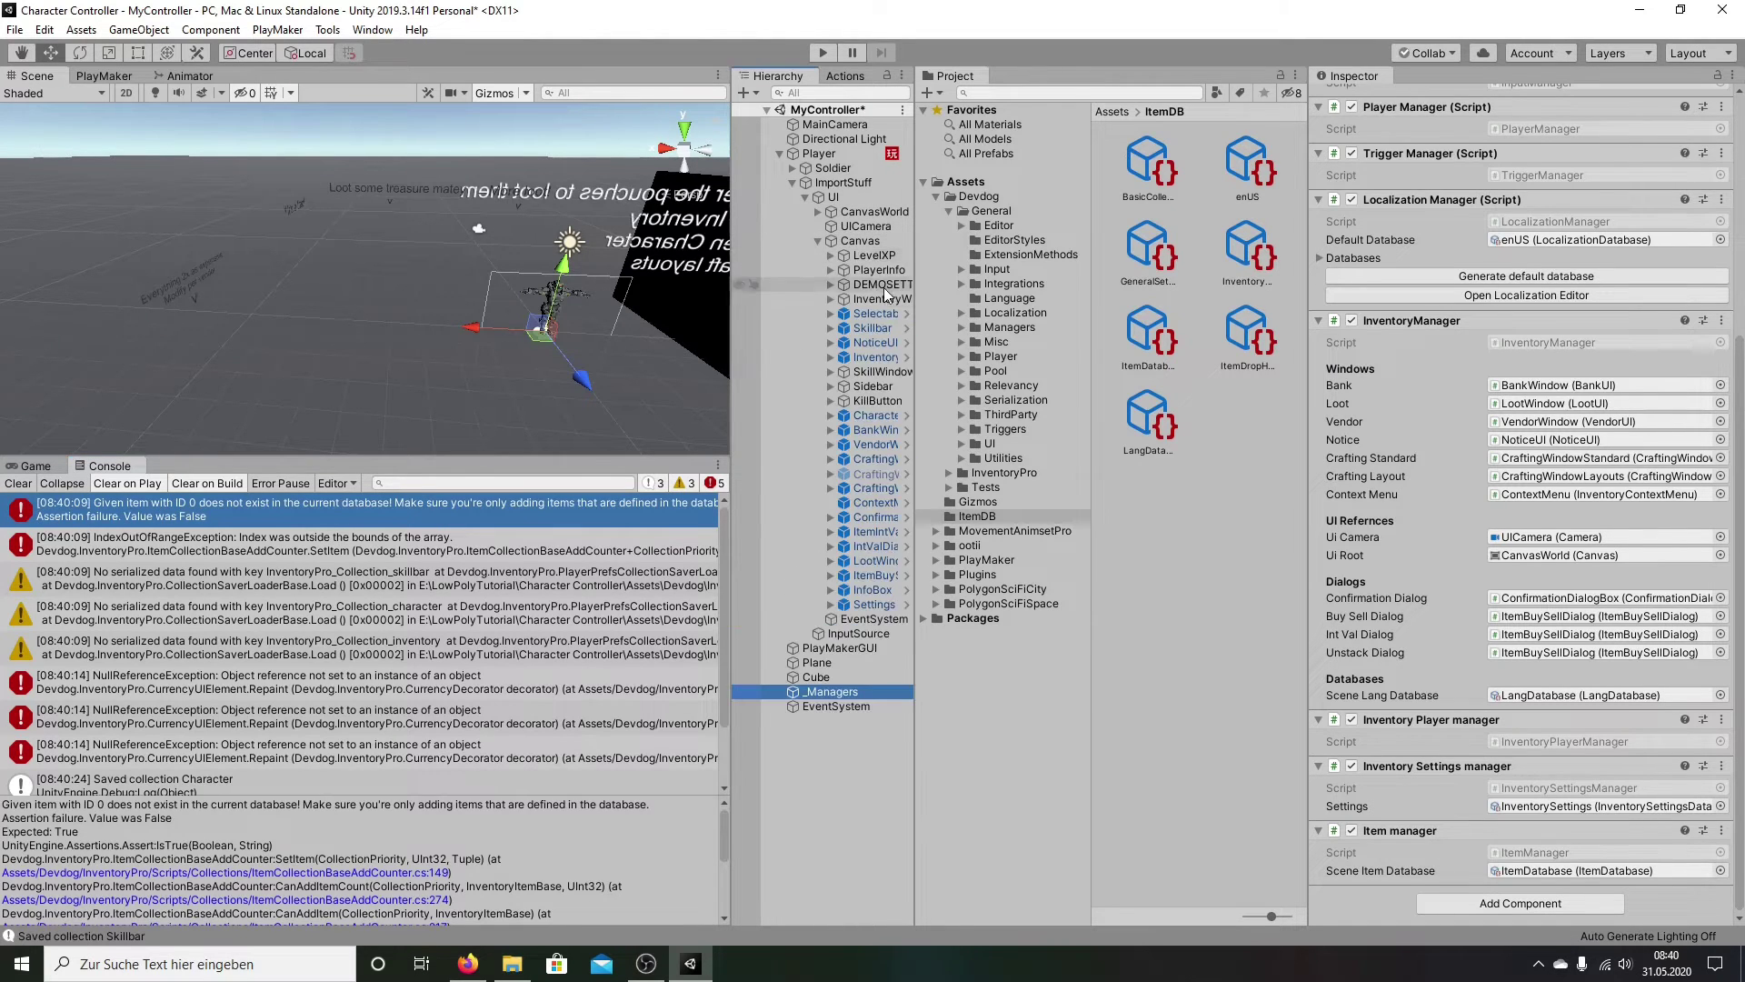
drag(919, 405, 995, 400)
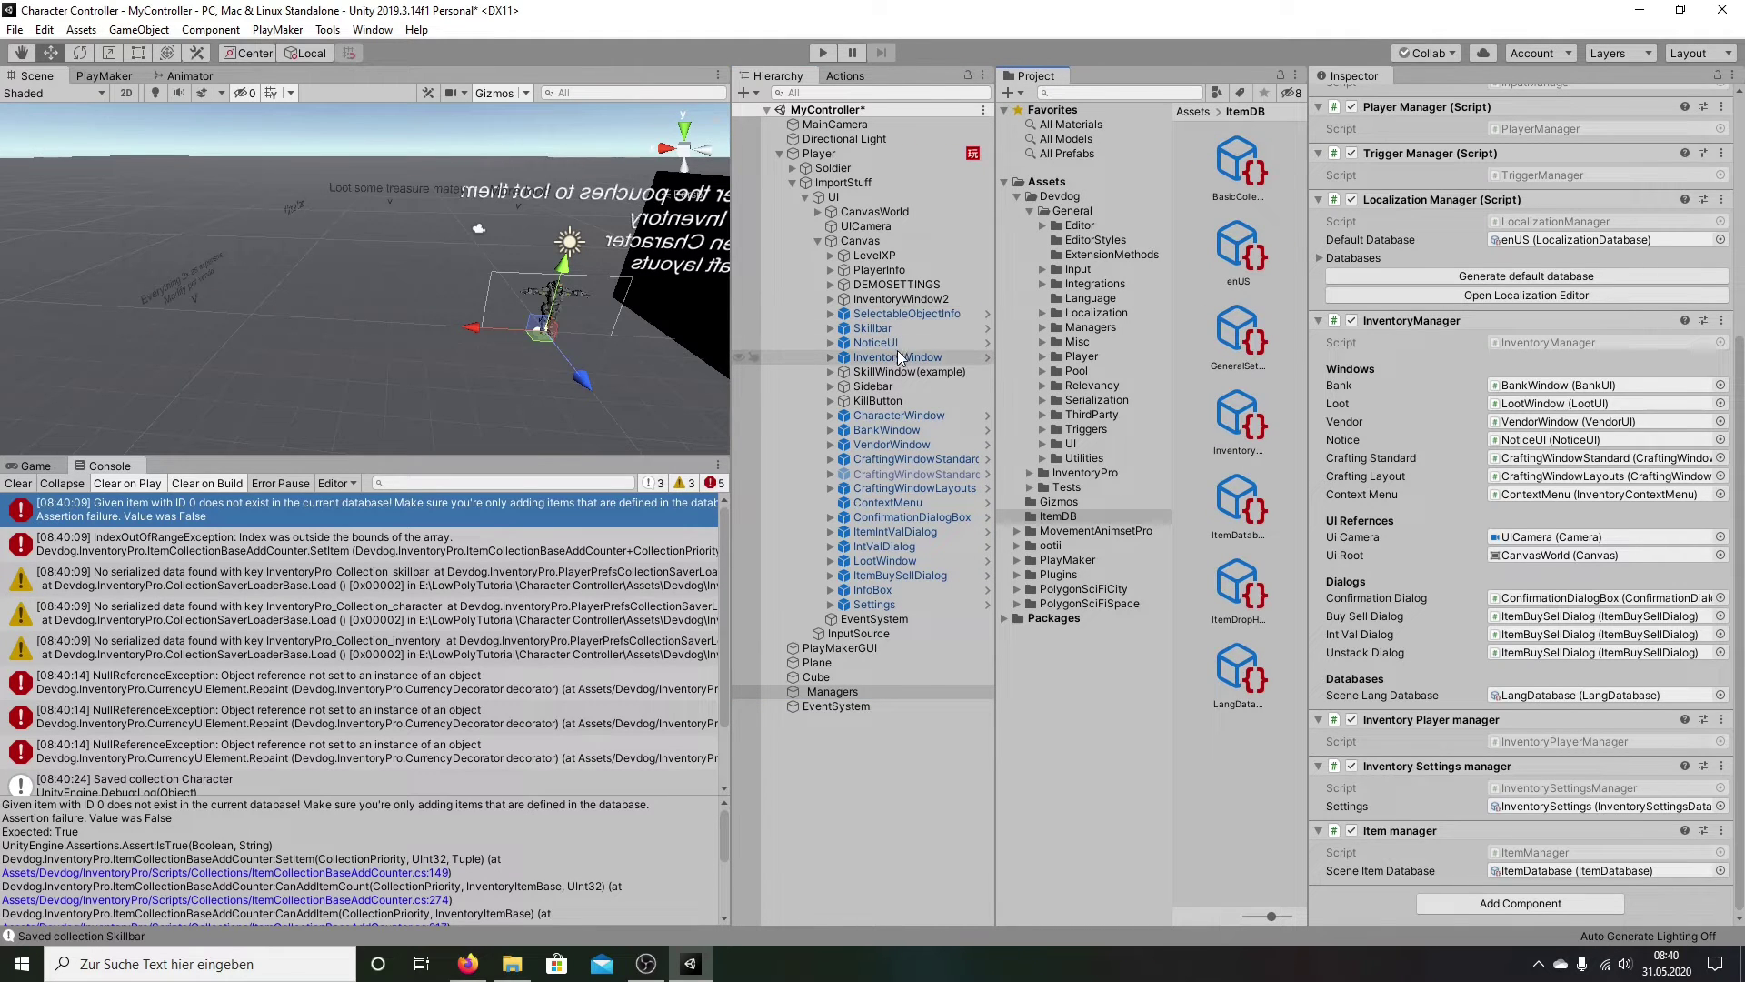
Step: Delete InventoryWindow's save data and turn off Save On Application Quit
click(897, 354)
scroll(1707, 413, down, 15)
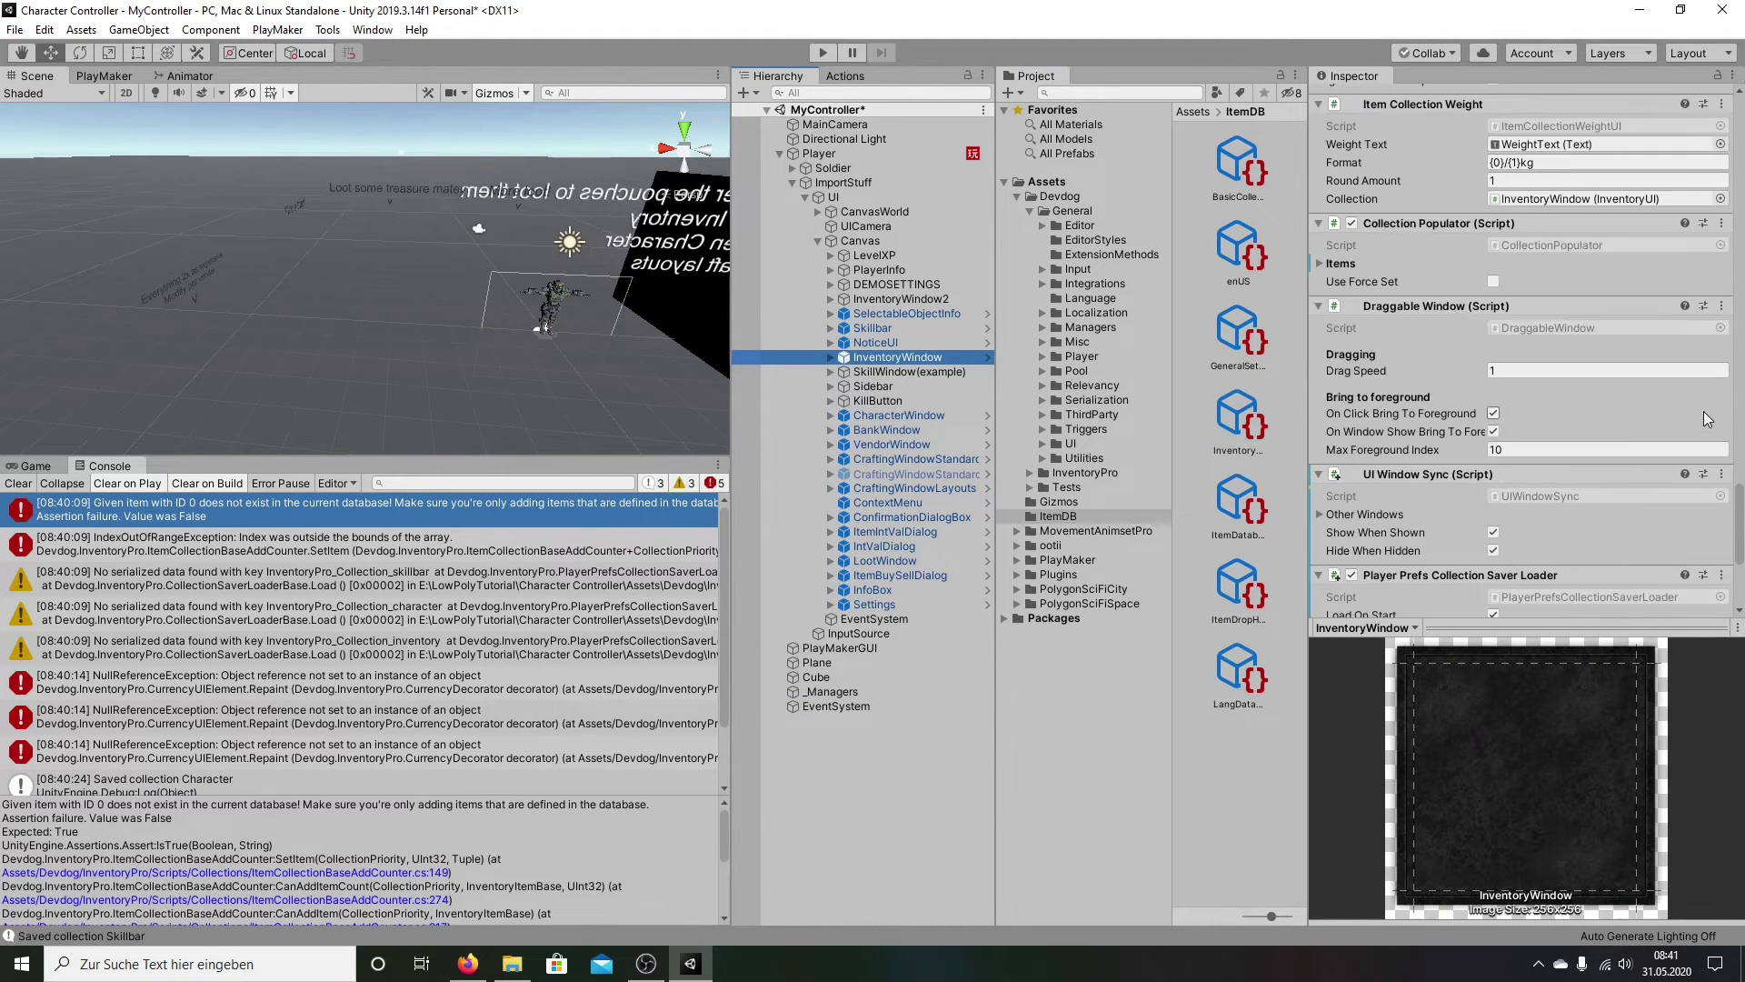
scroll(1650, 411, down, 20)
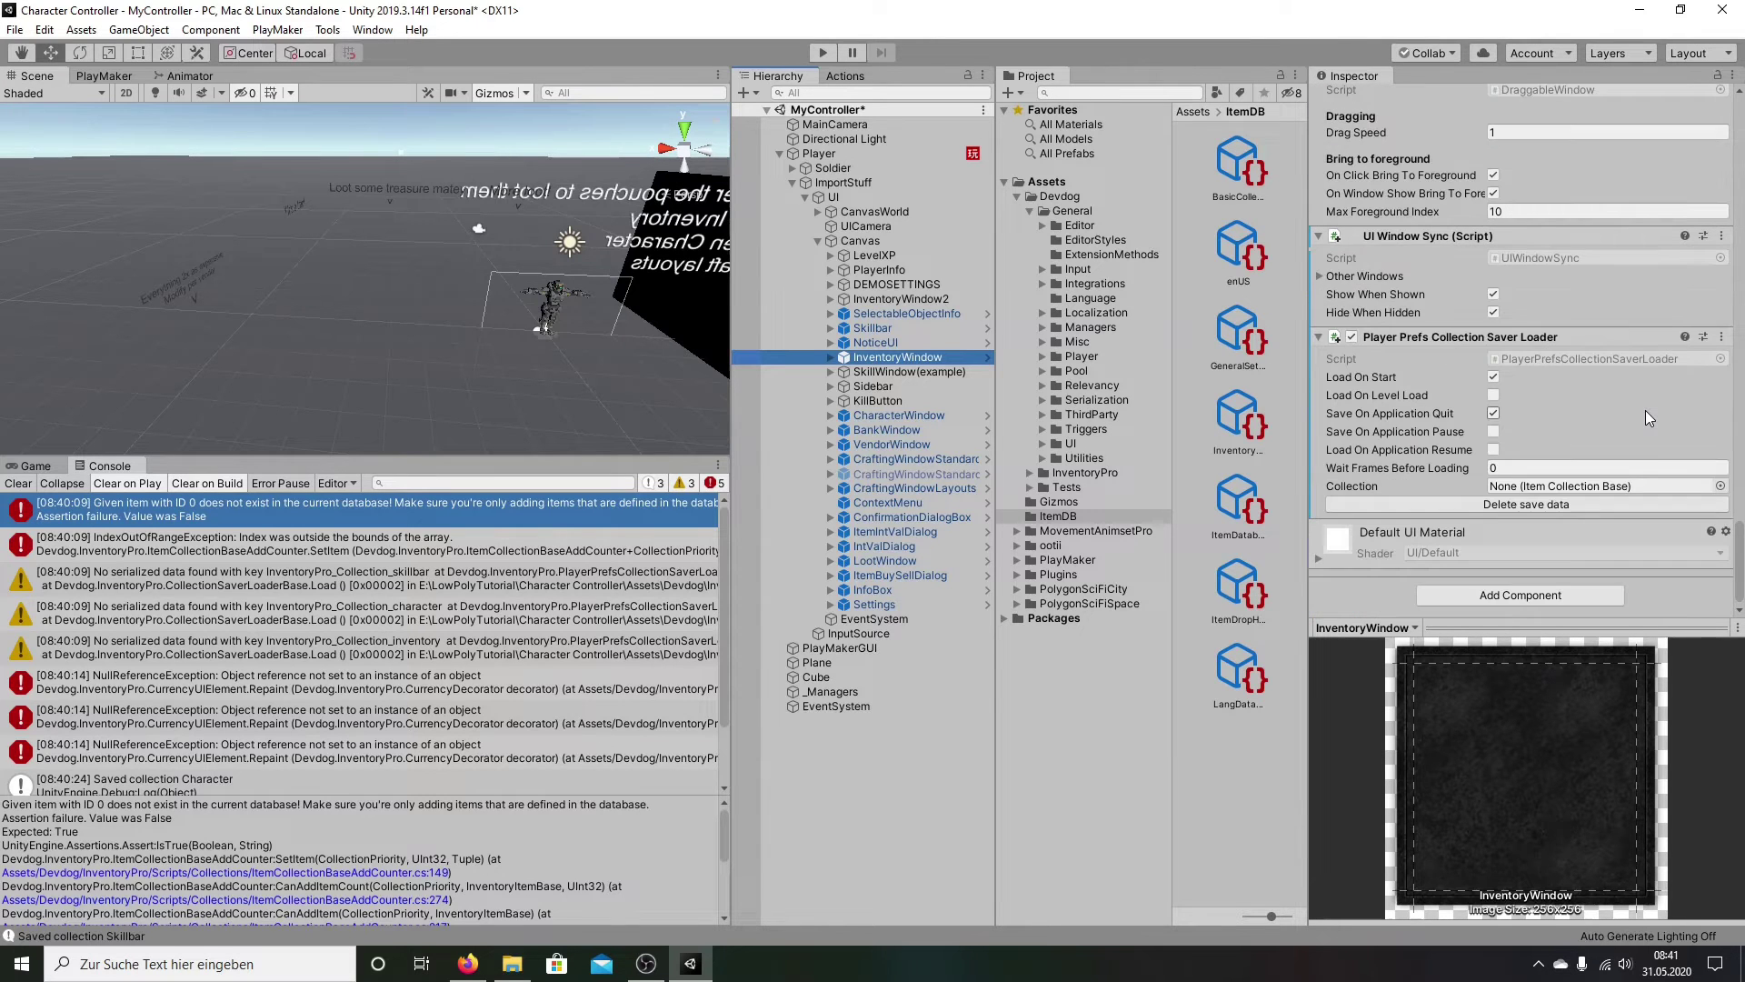
click(1551, 505)
click(1492, 412)
scroll(1584, 444, up, 4)
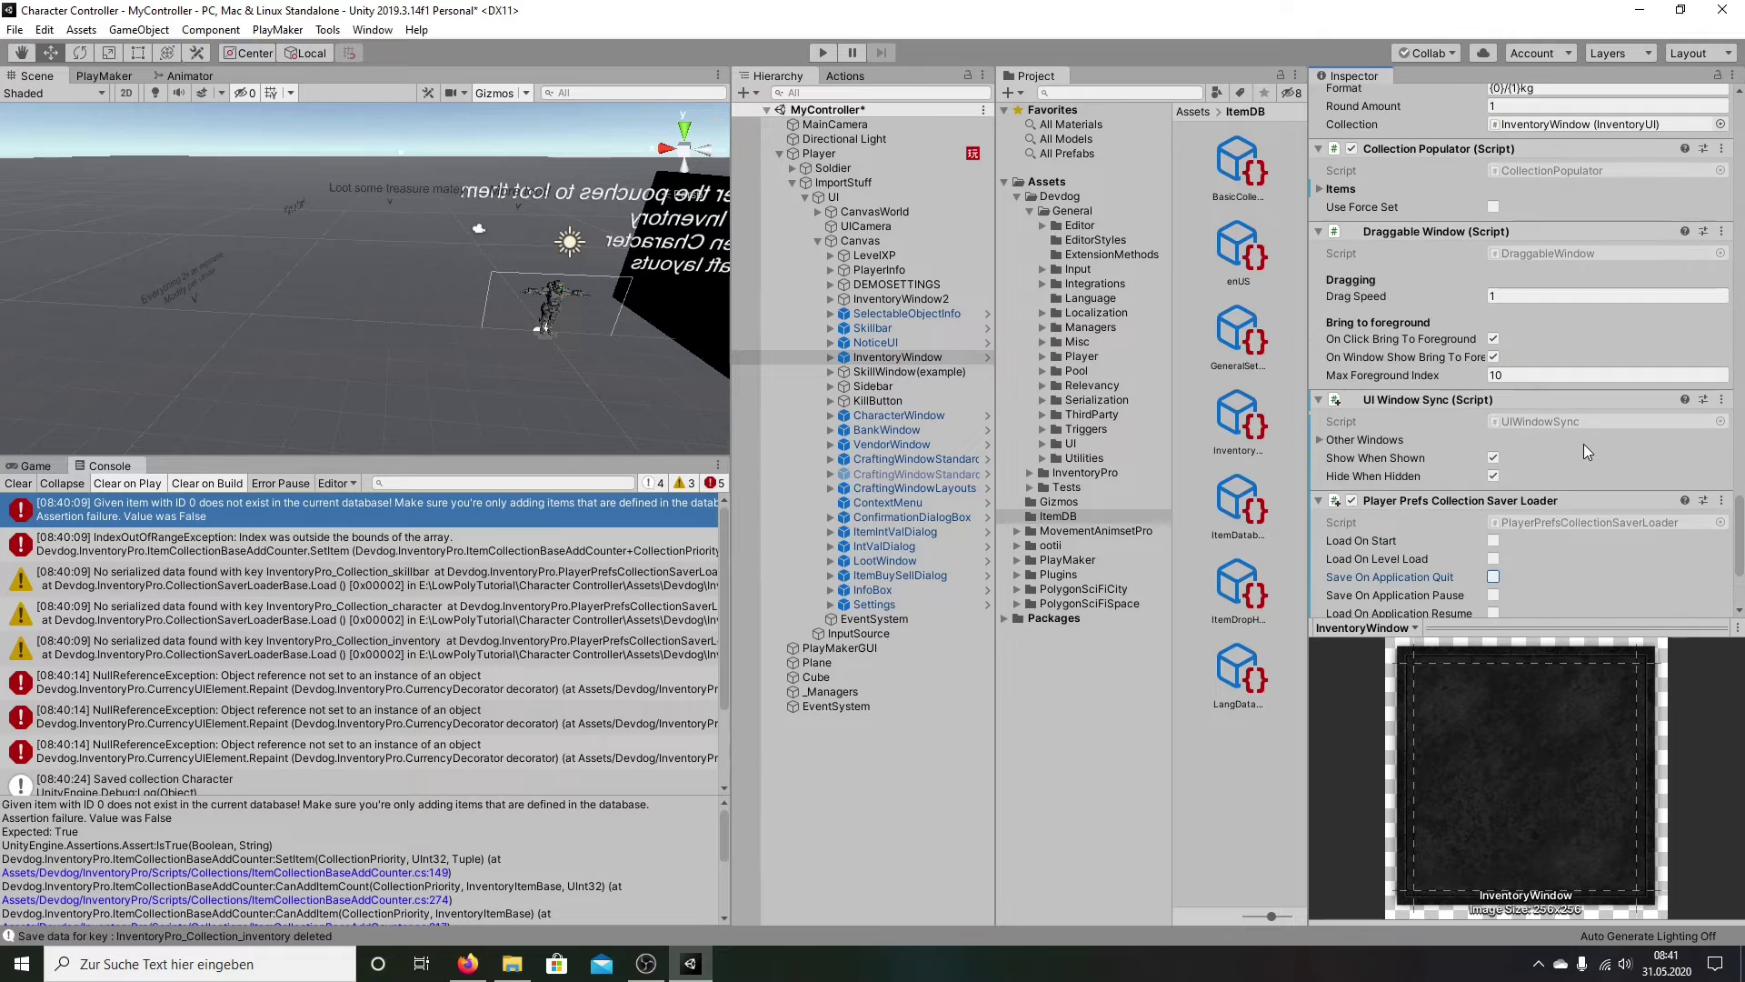
Step: Set the Collection Populator's Items size to 0, removing the apple and gloves
click(1509, 443)
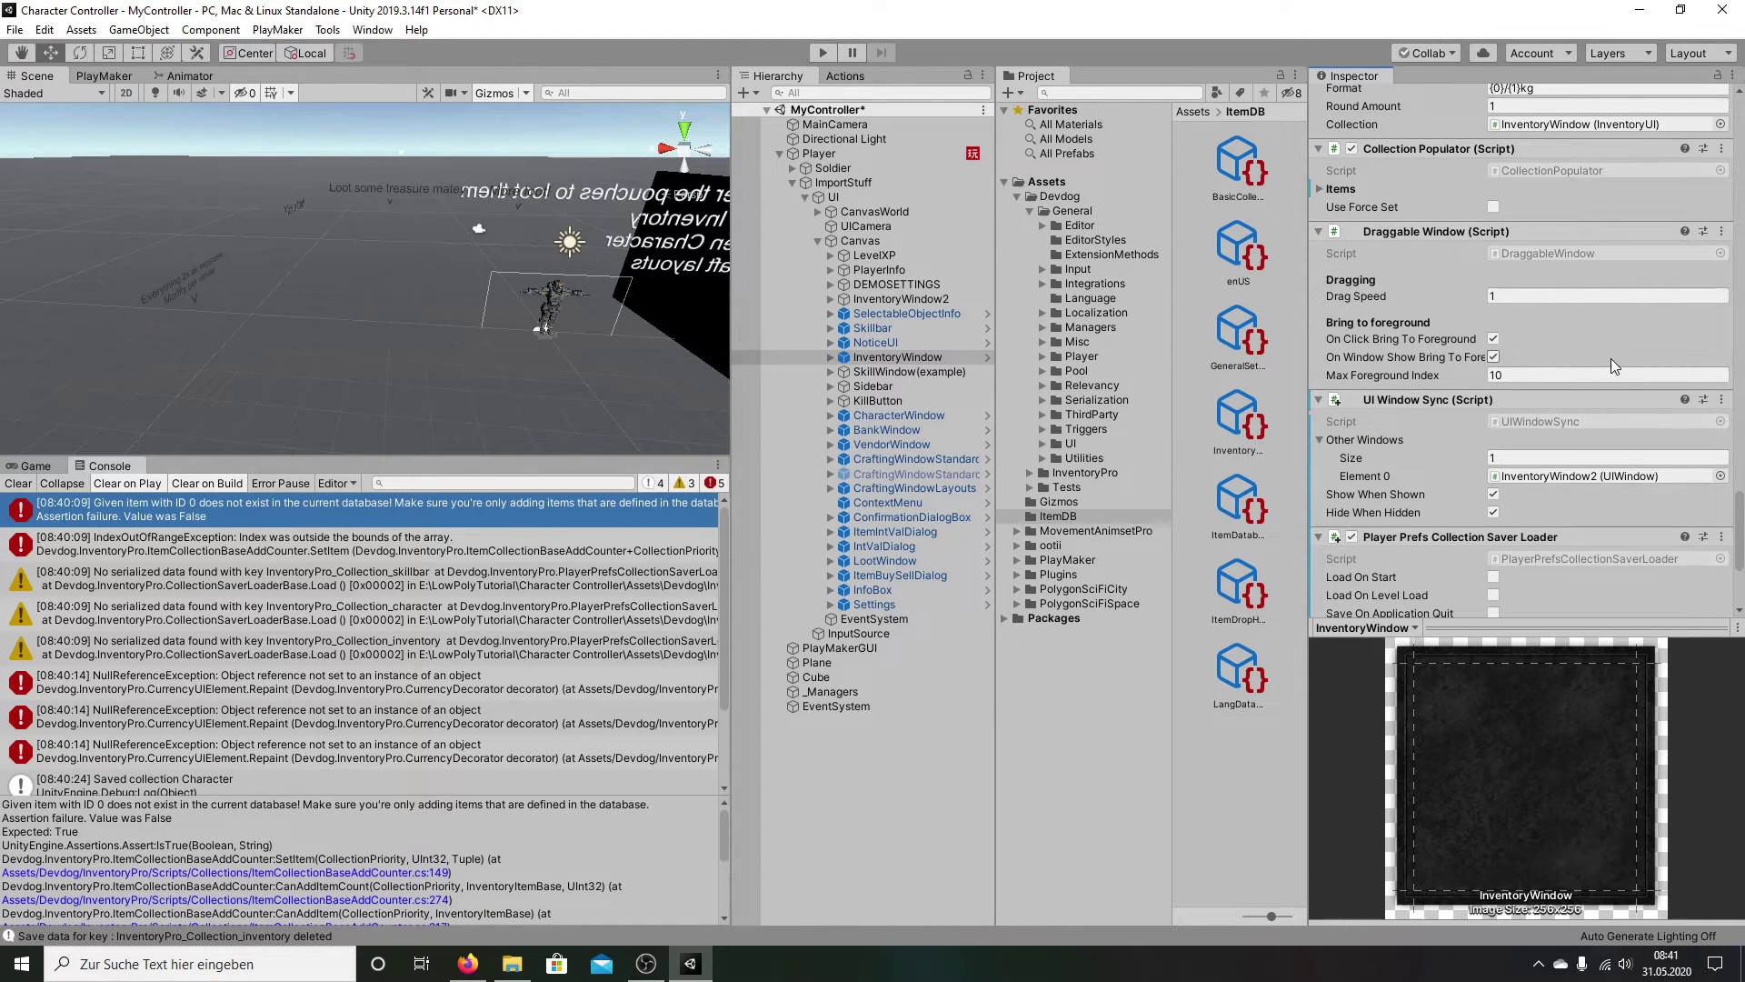
scroll(1611, 358, up, 8)
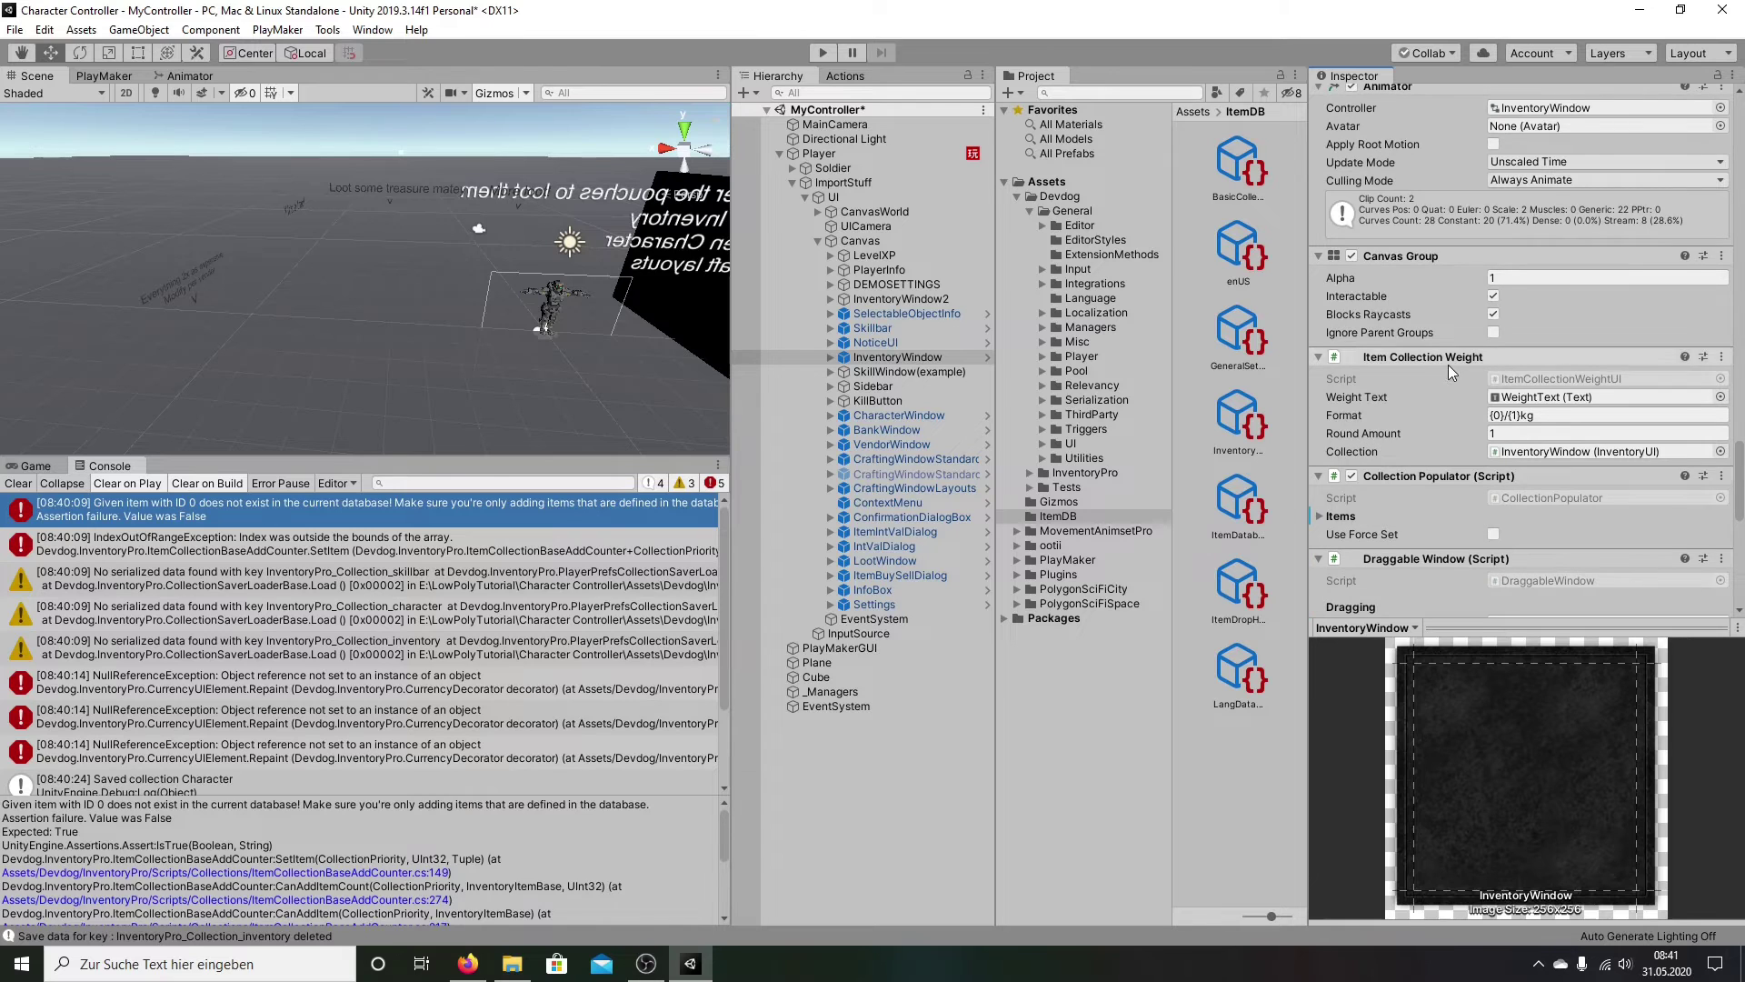
scroll(1448, 366, down, 3)
scroll(1448, 366, up, 3)
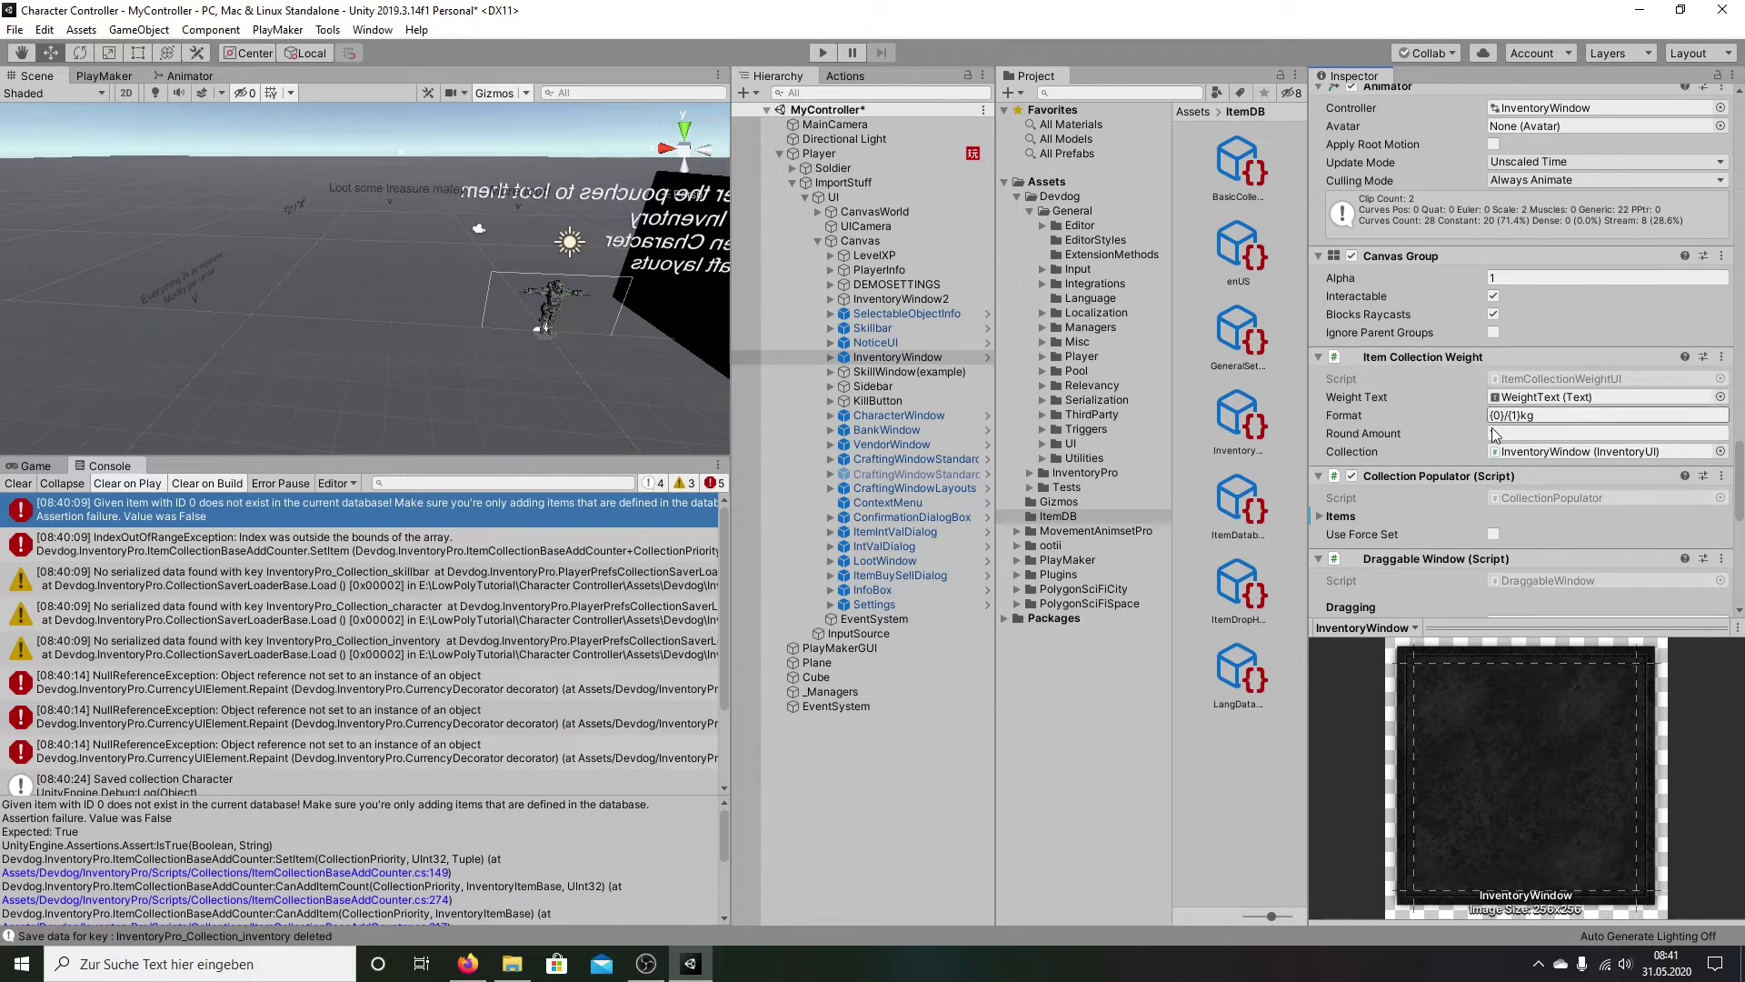
click(1324, 517)
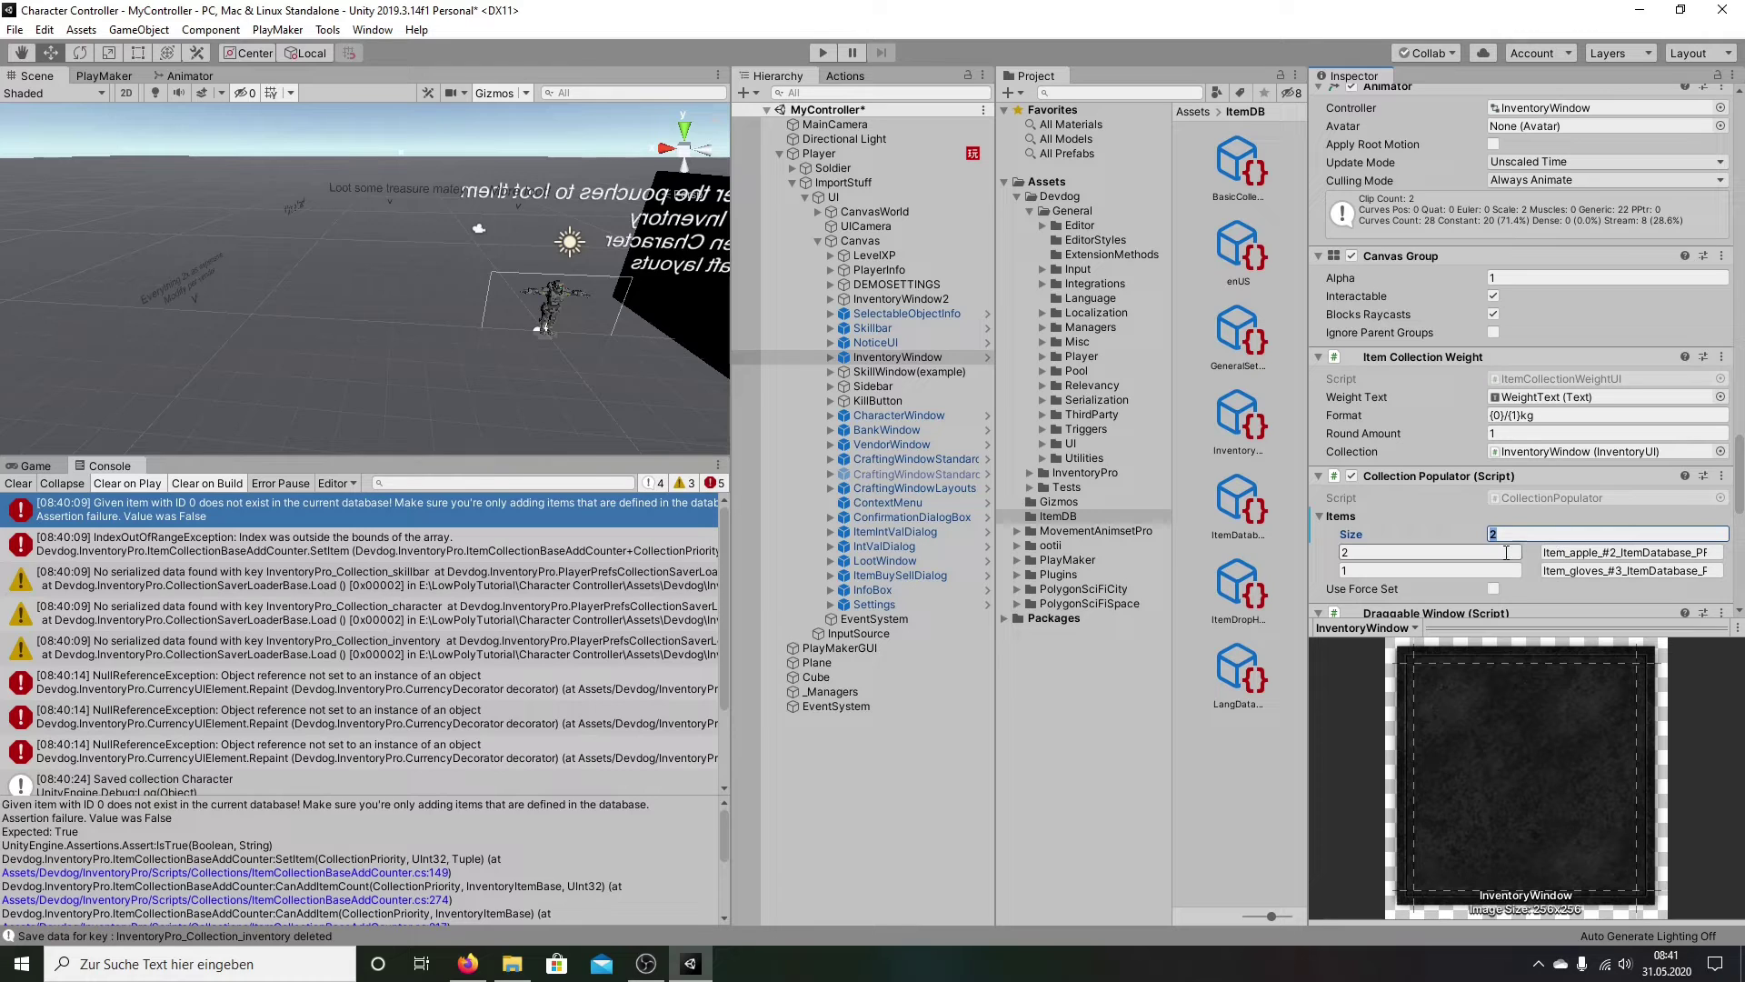
key(Return)
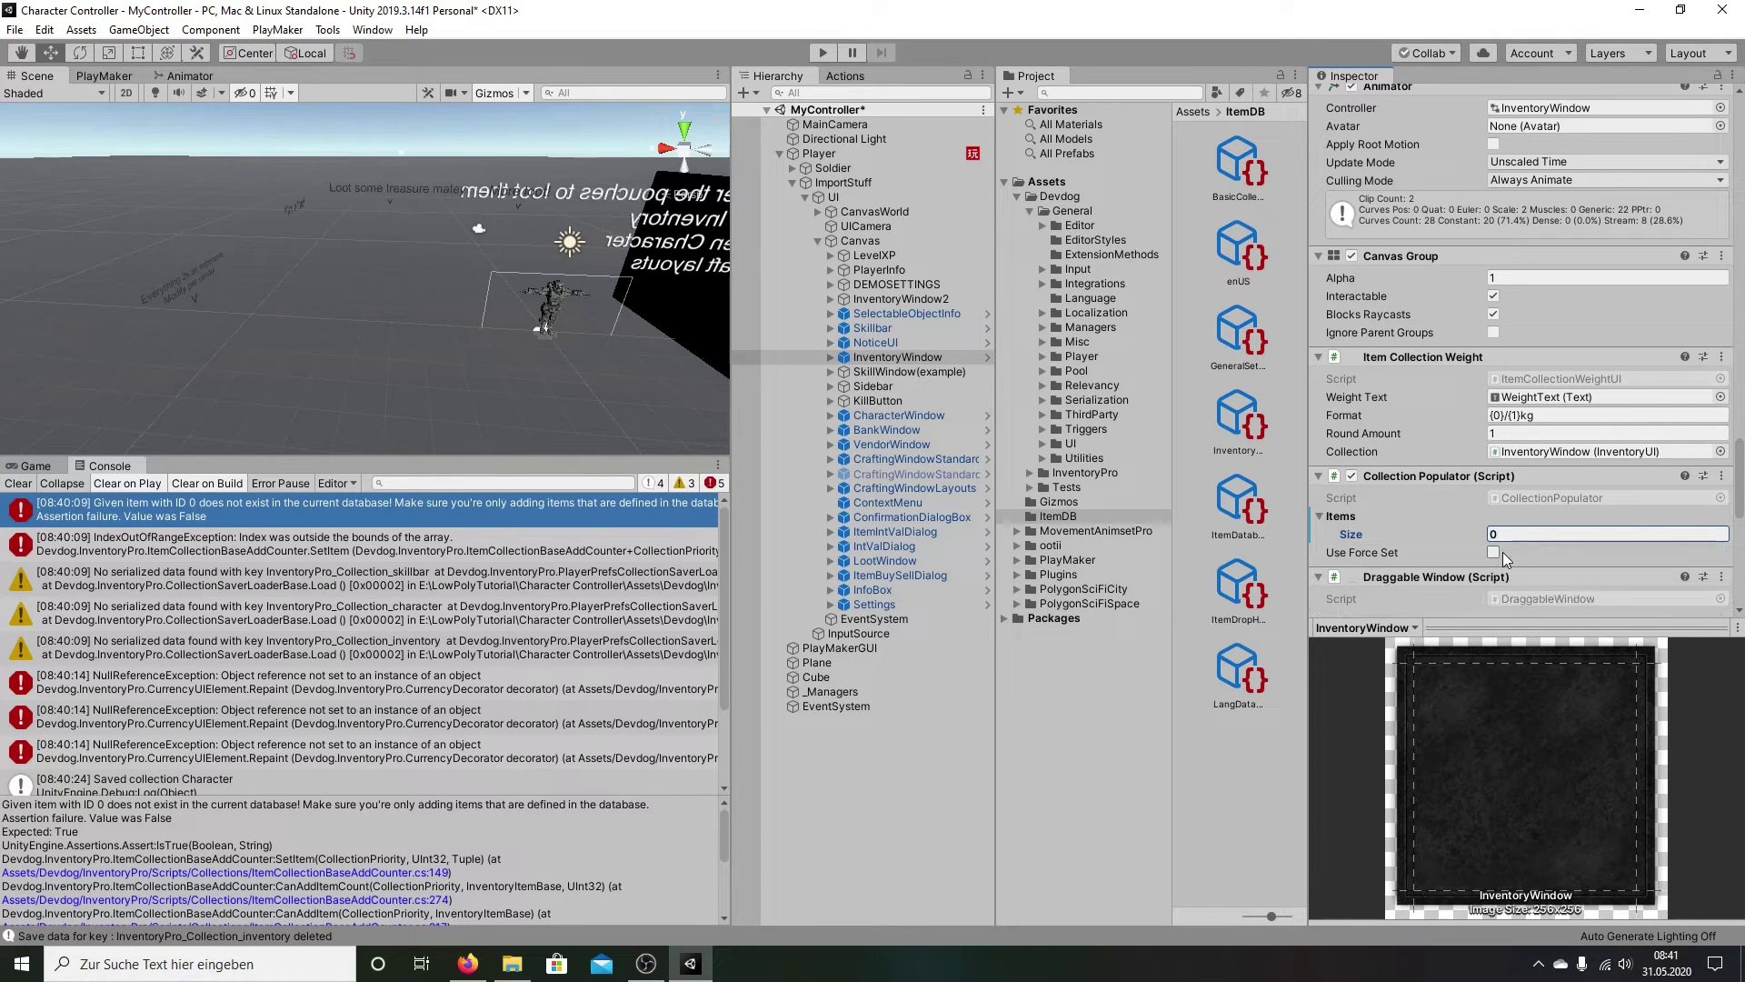
Step: Step through the Console errors to find which objects raise them
click(204, 553)
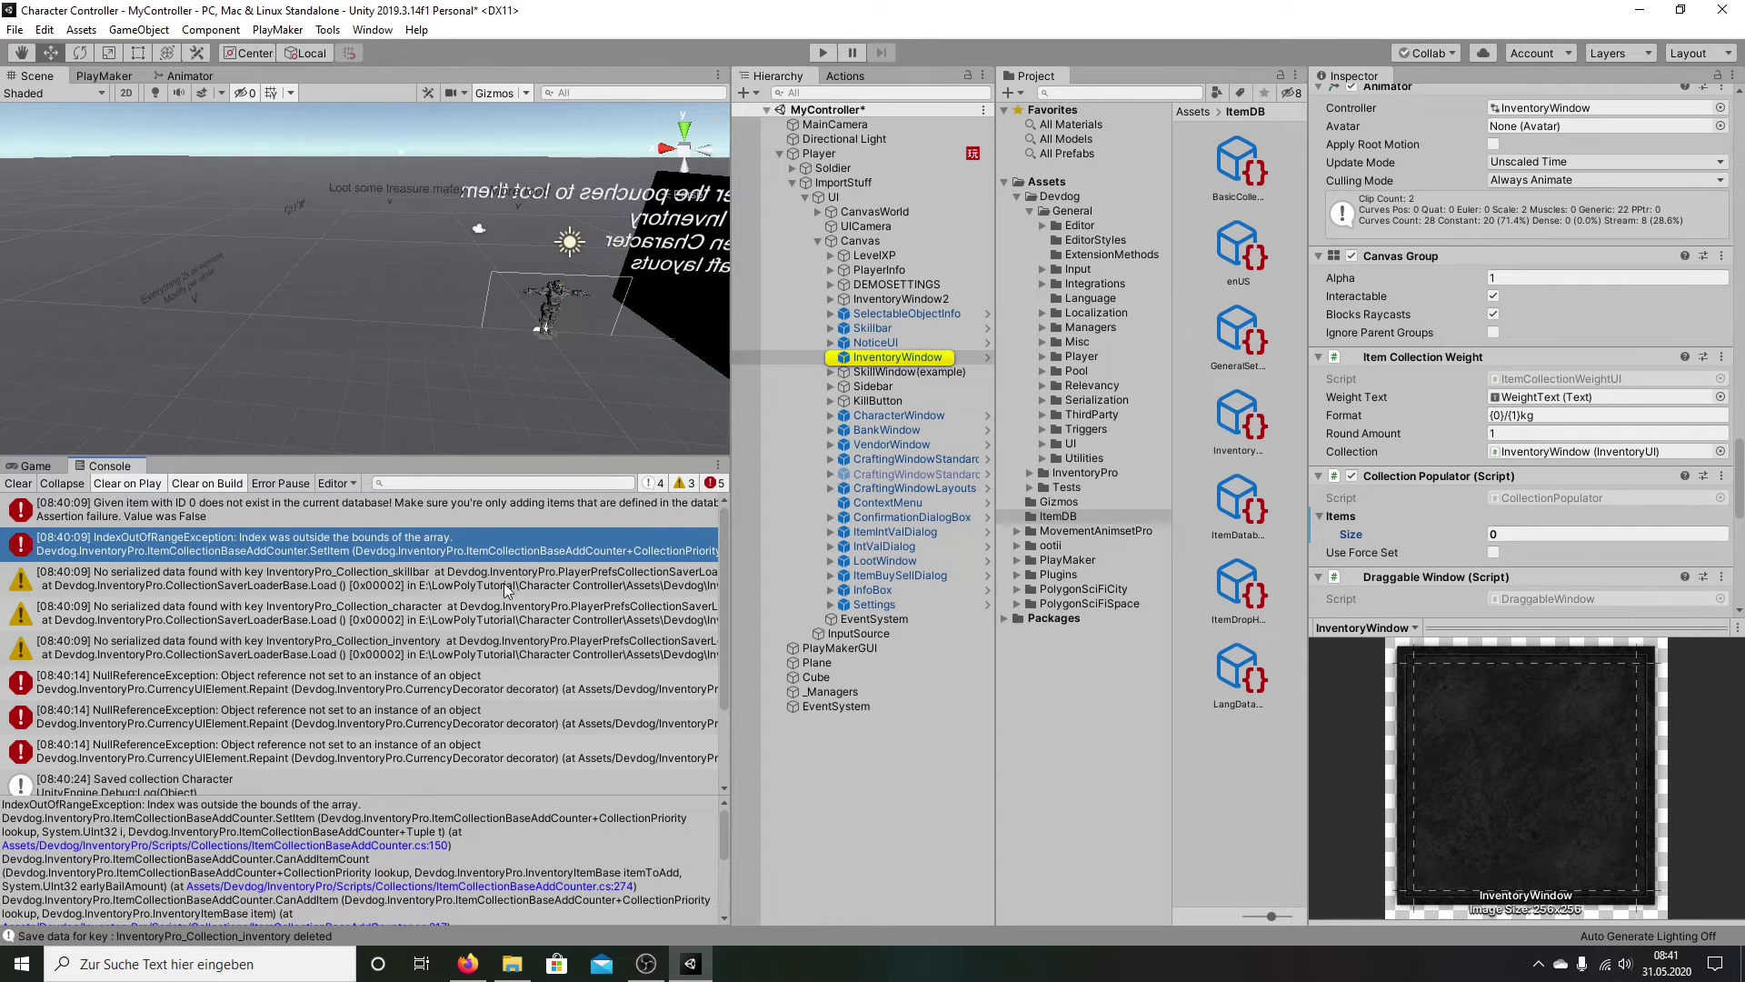
click(426, 580)
click(437, 624)
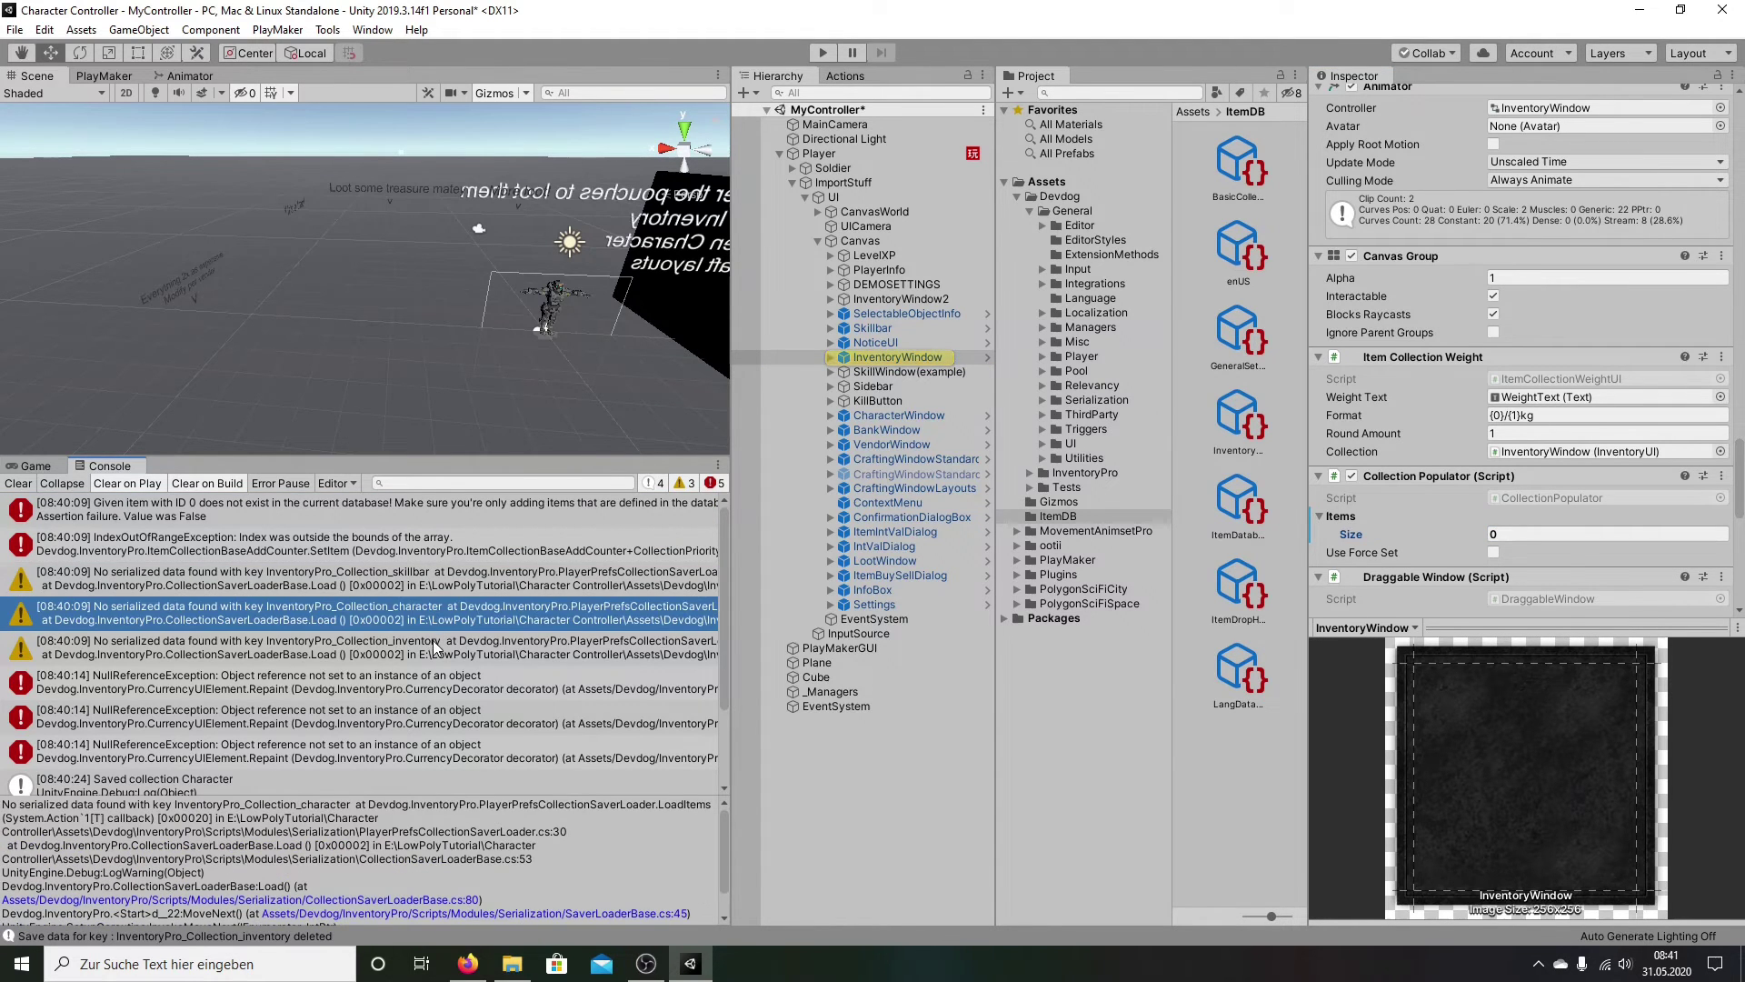
click(441, 648)
click(448, 674)
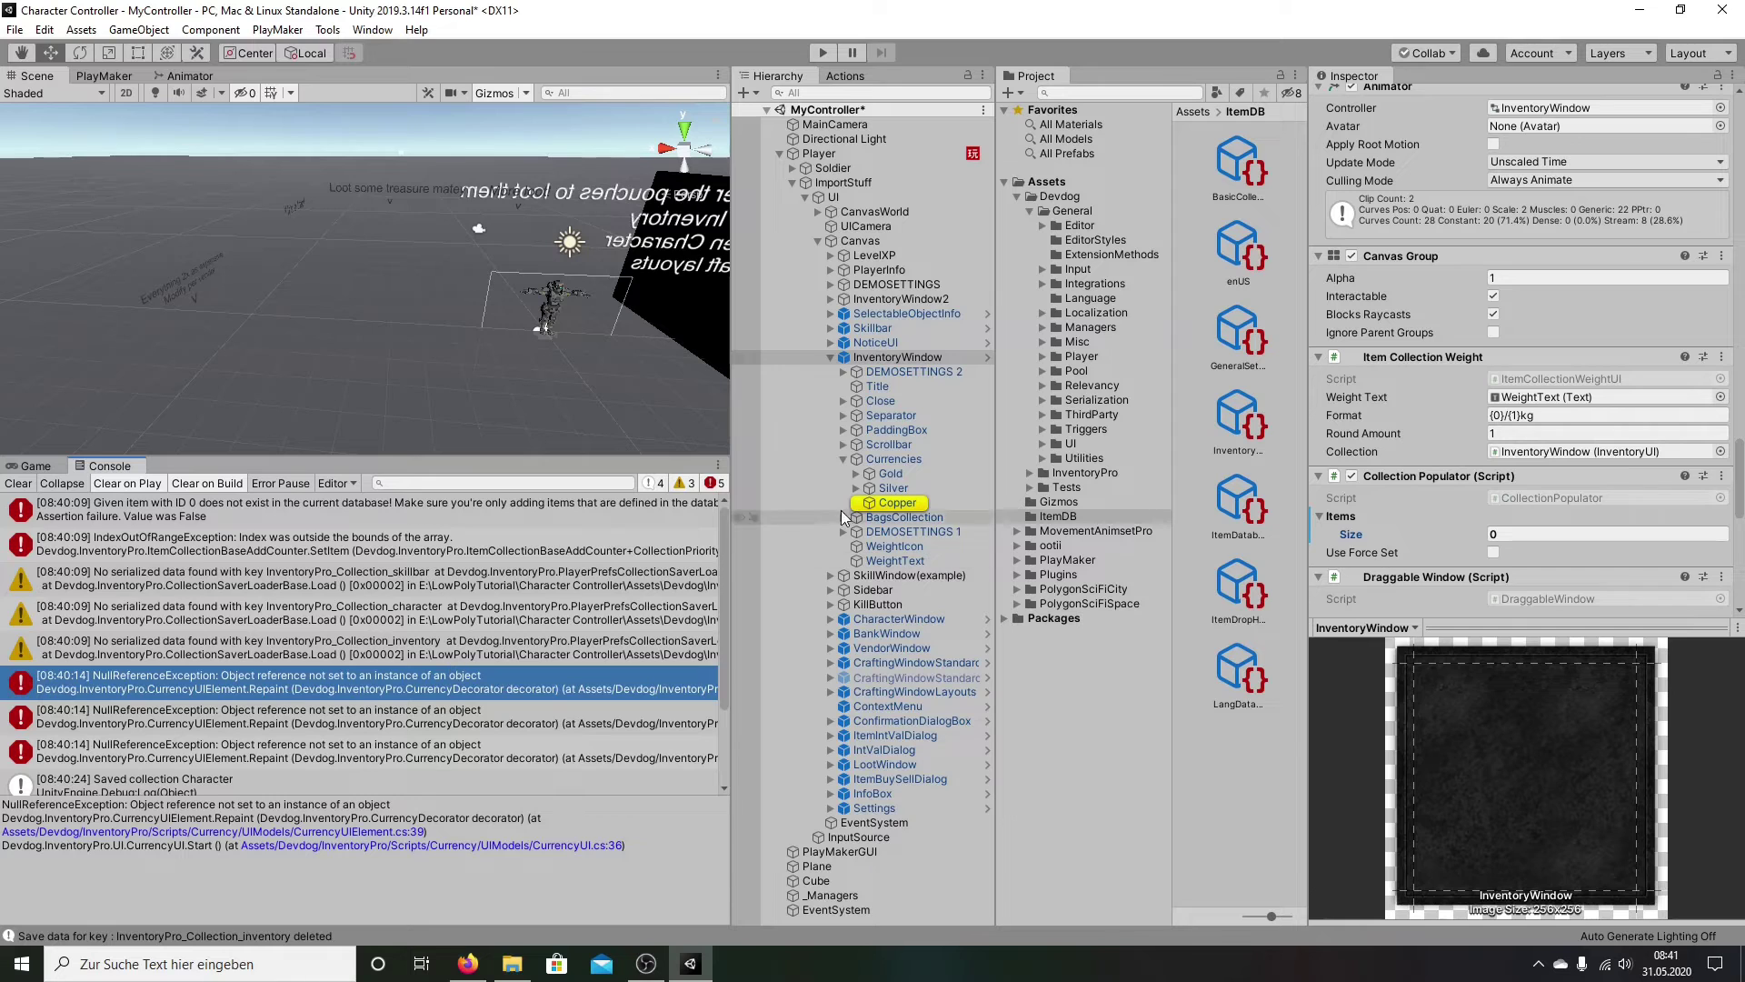
click(487, 718)
click(498, 744)
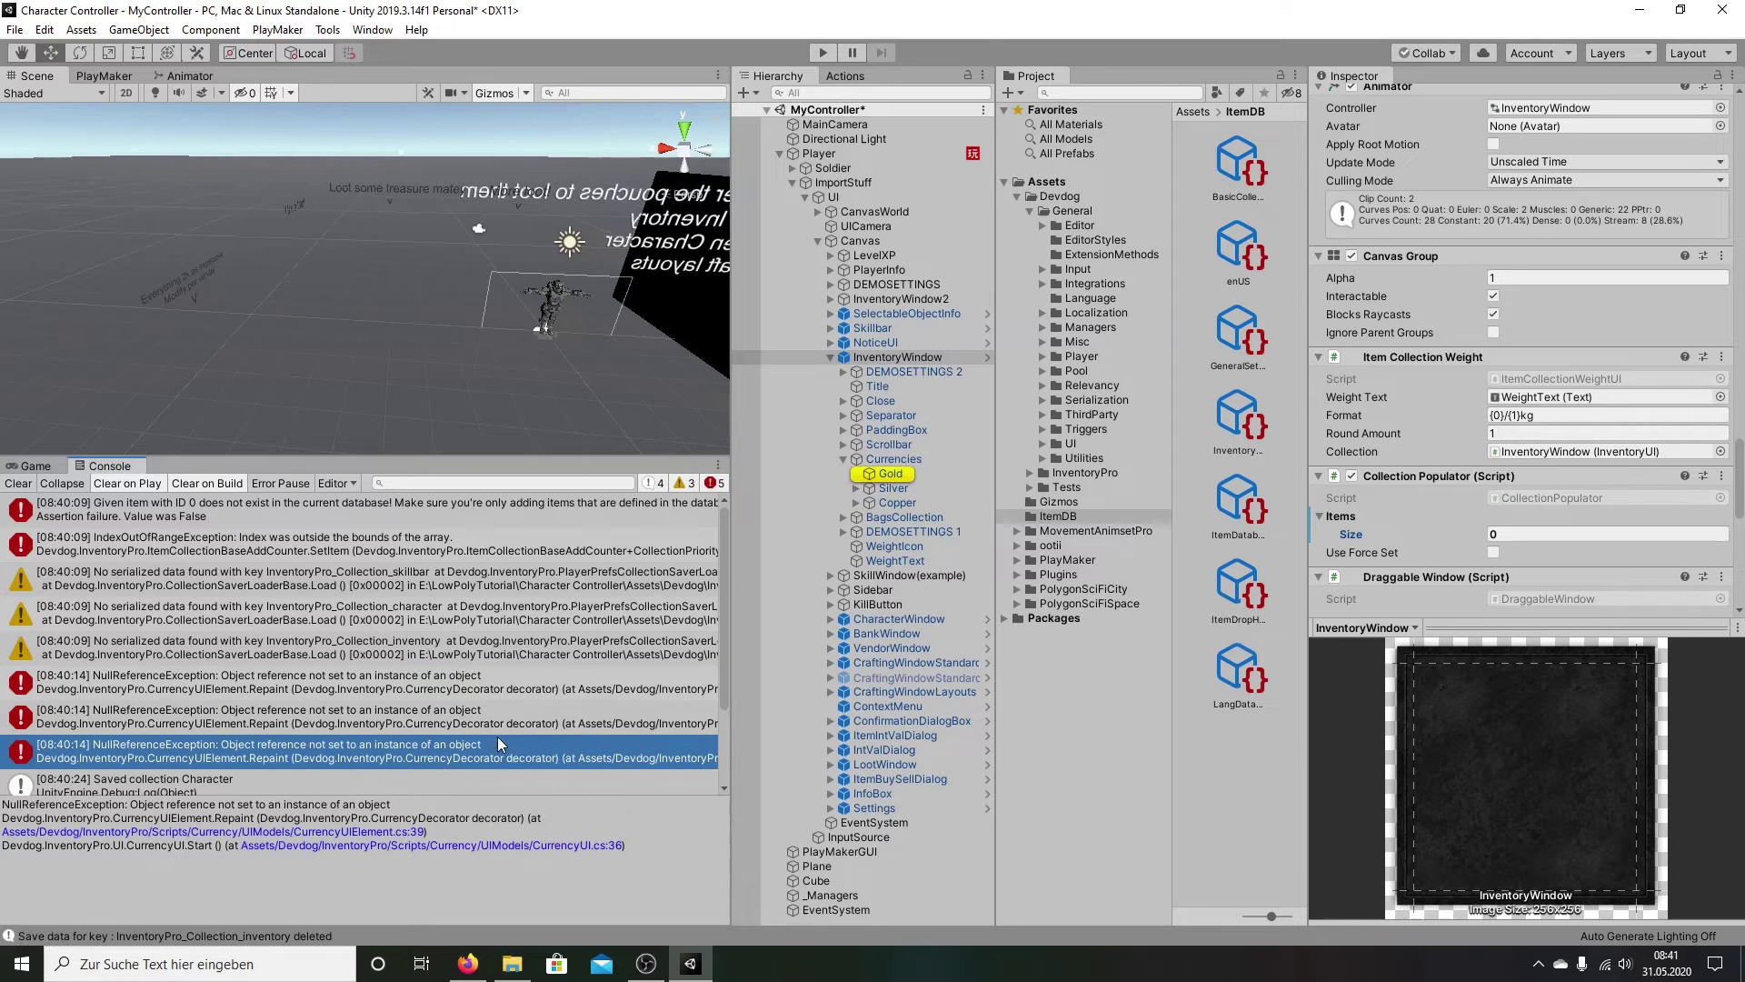
Step: Inspect the Copper and Currencies objects, then clear the Console and return to Game view
click(894, 502)
click(890, 464)
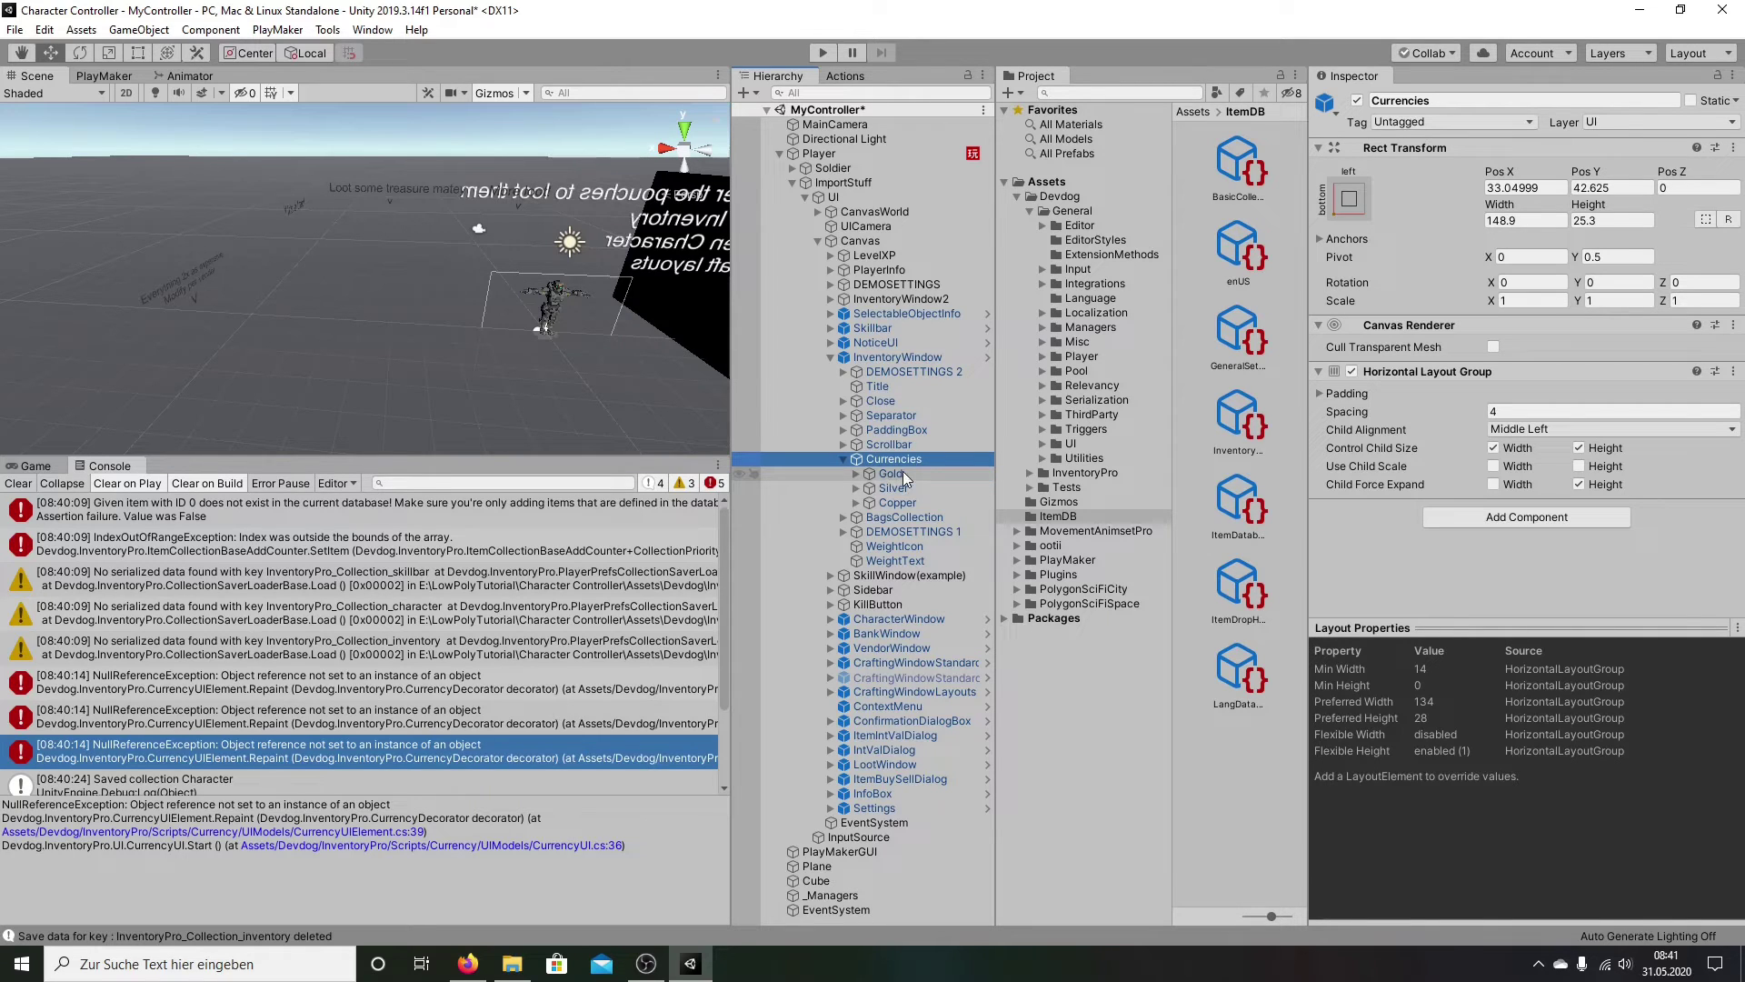
scroll(351, 651, down, 3)
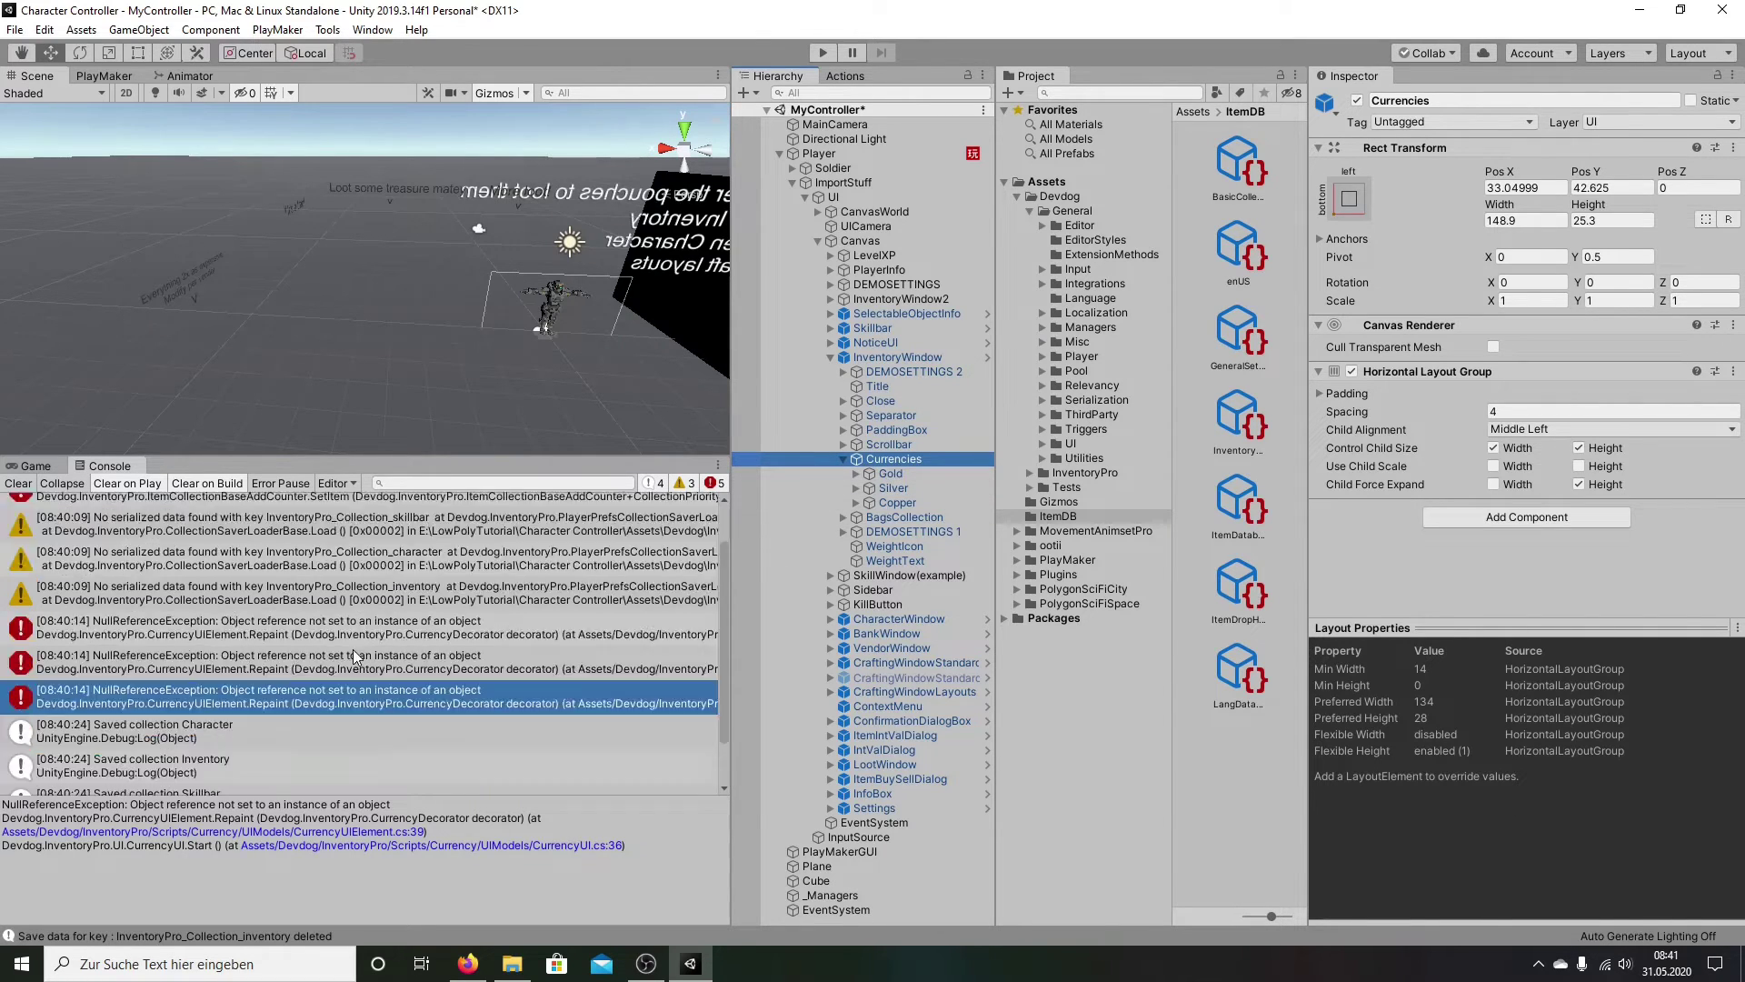
scroll(351, 651, down, 2)
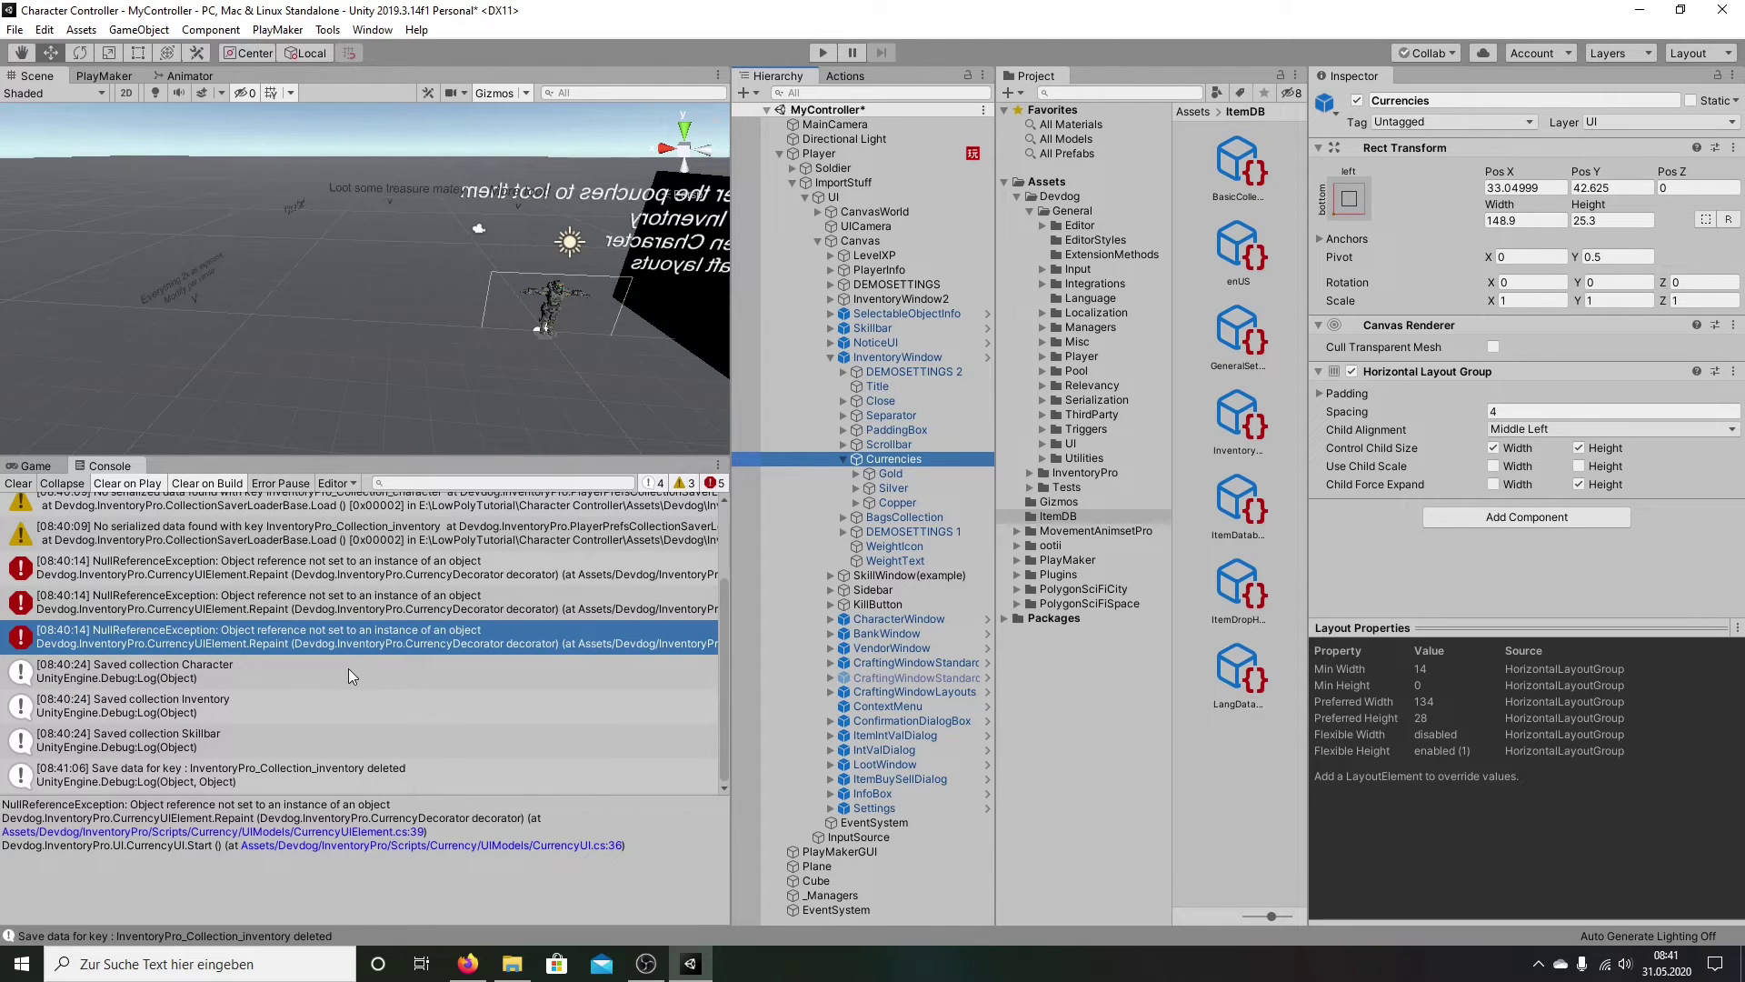
scroll(349, 667, up, 3)
click(18, 482)
click(34, 465)
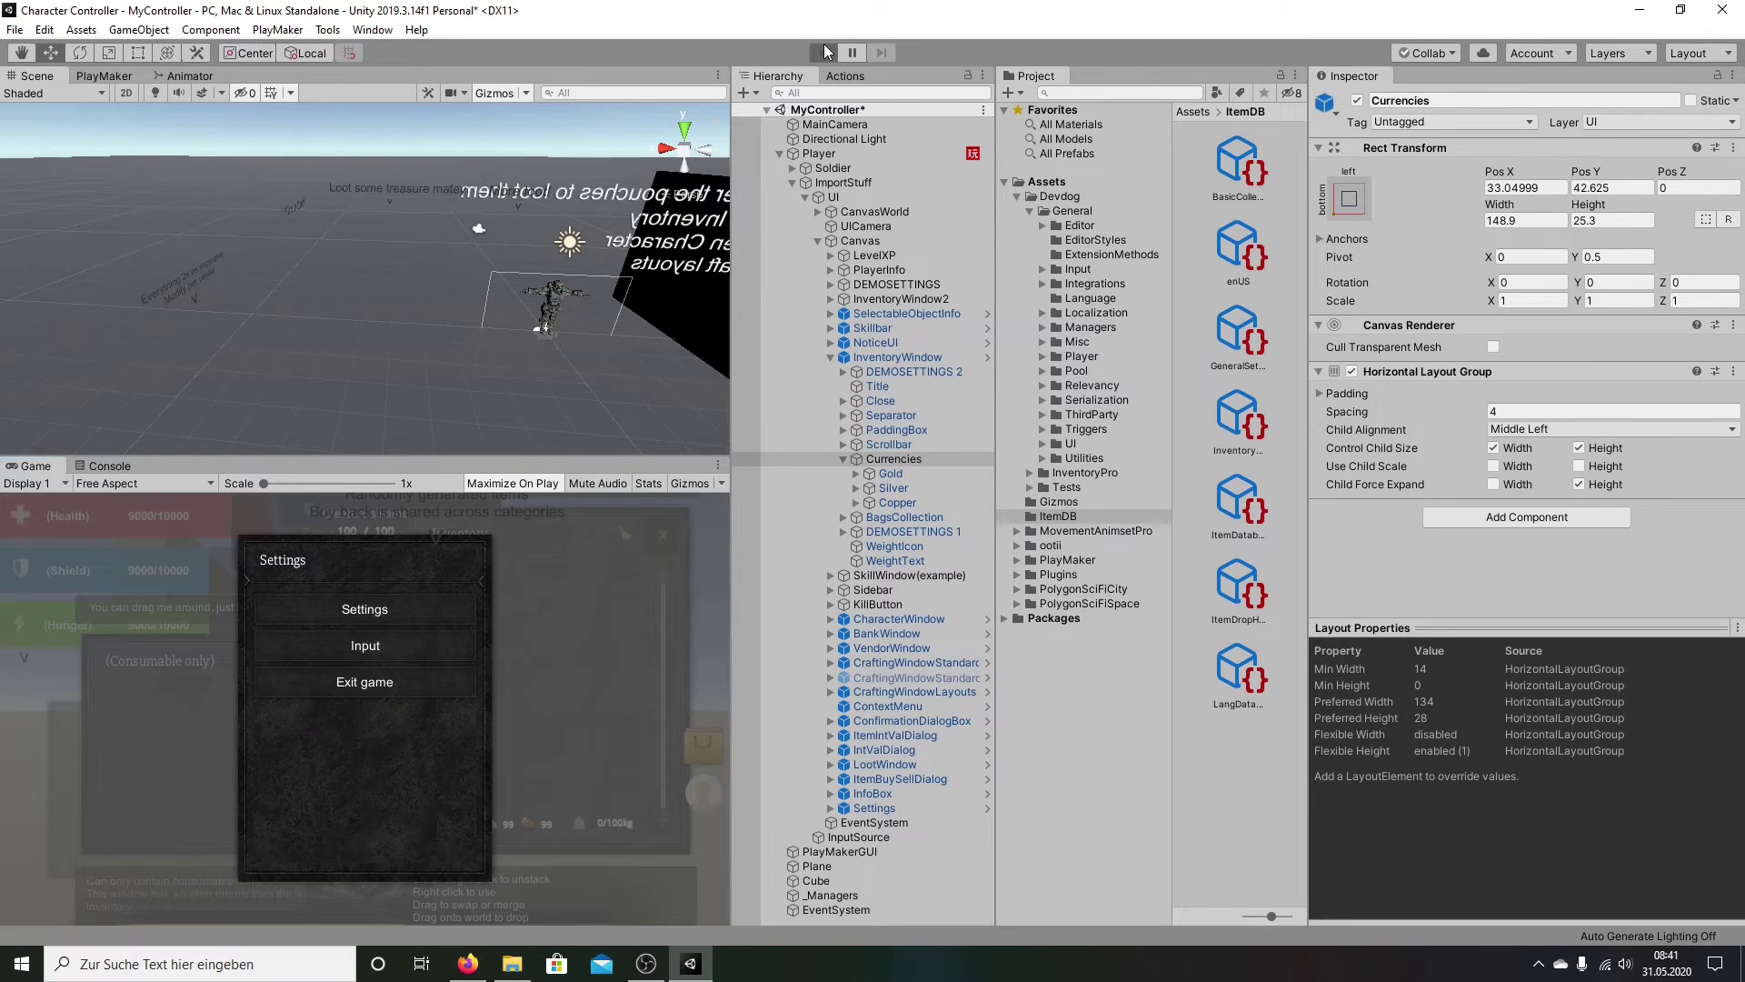
click(827, 51)
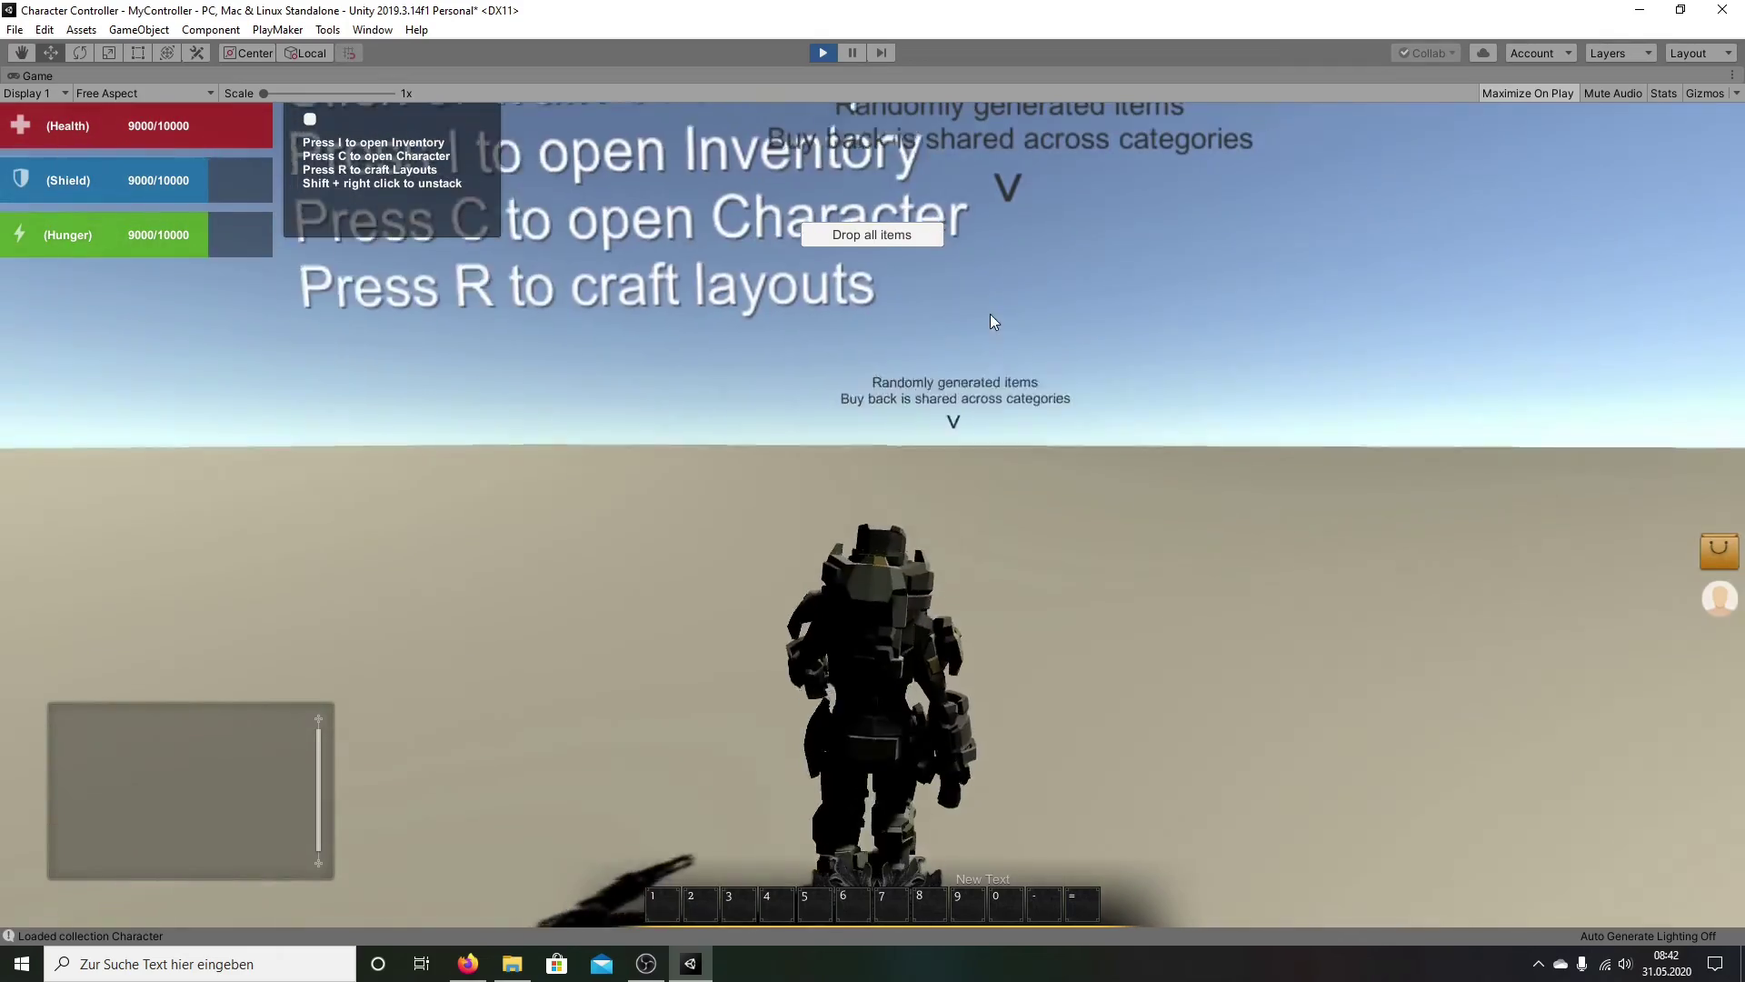
right_drag(990, 313, 902, 330)
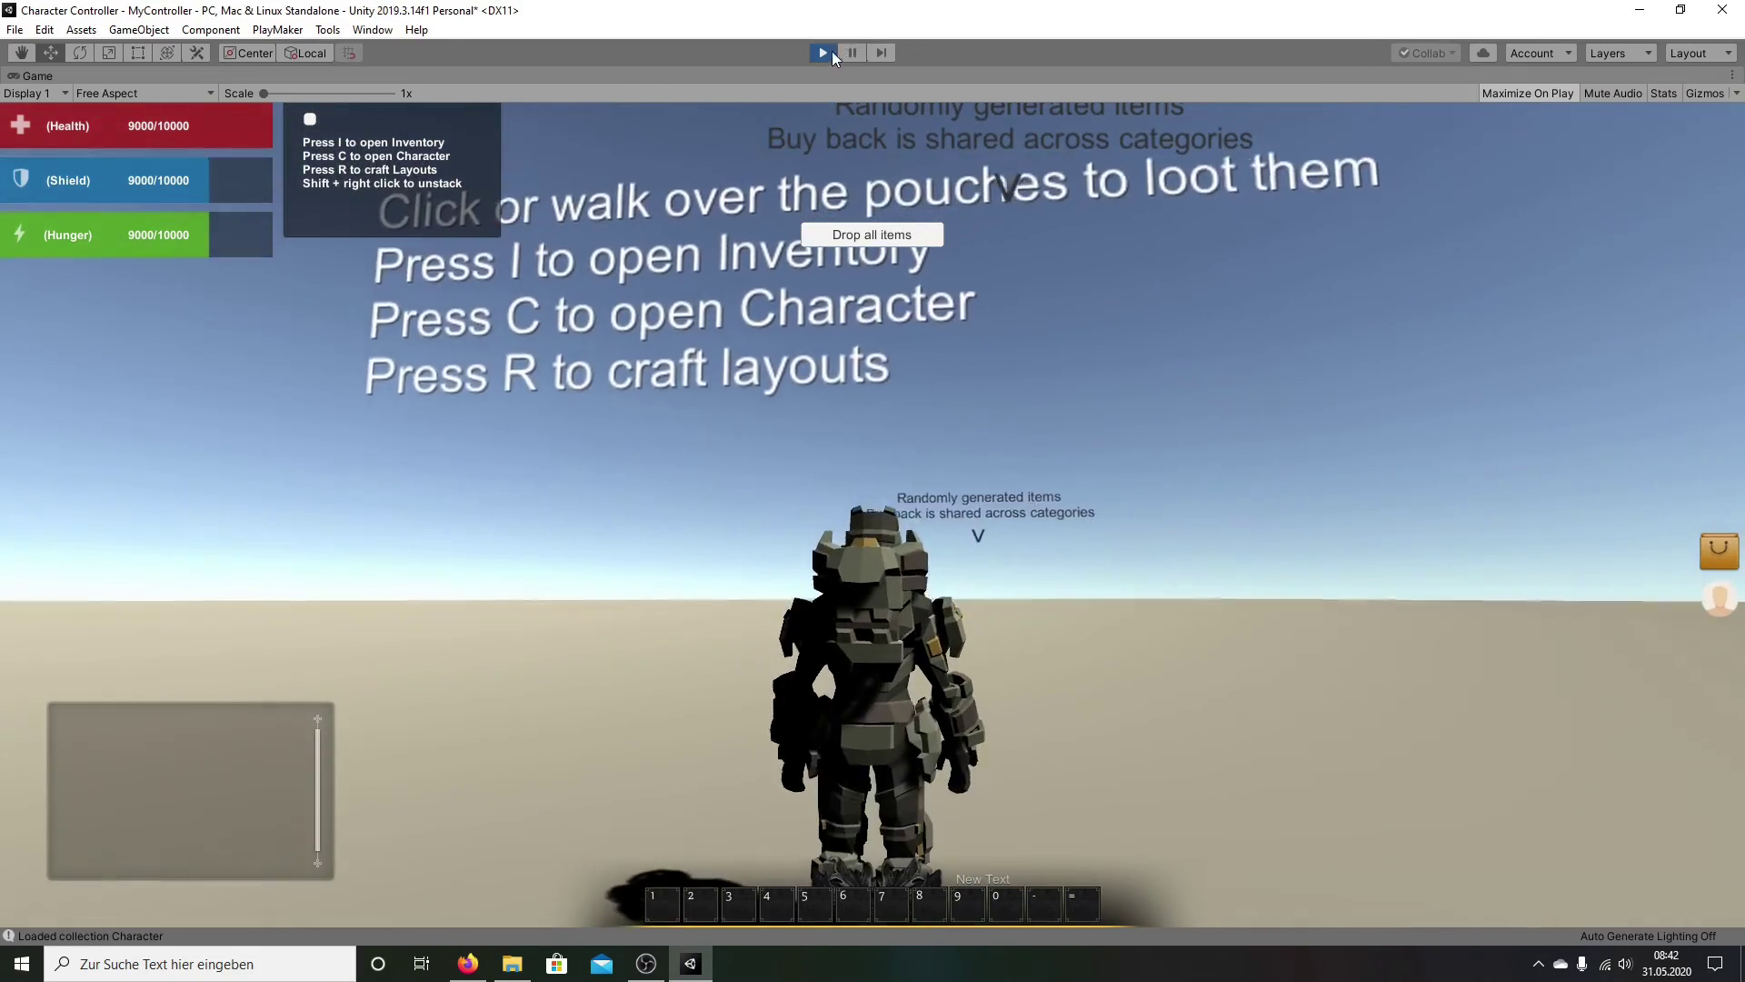
click(823, 53)
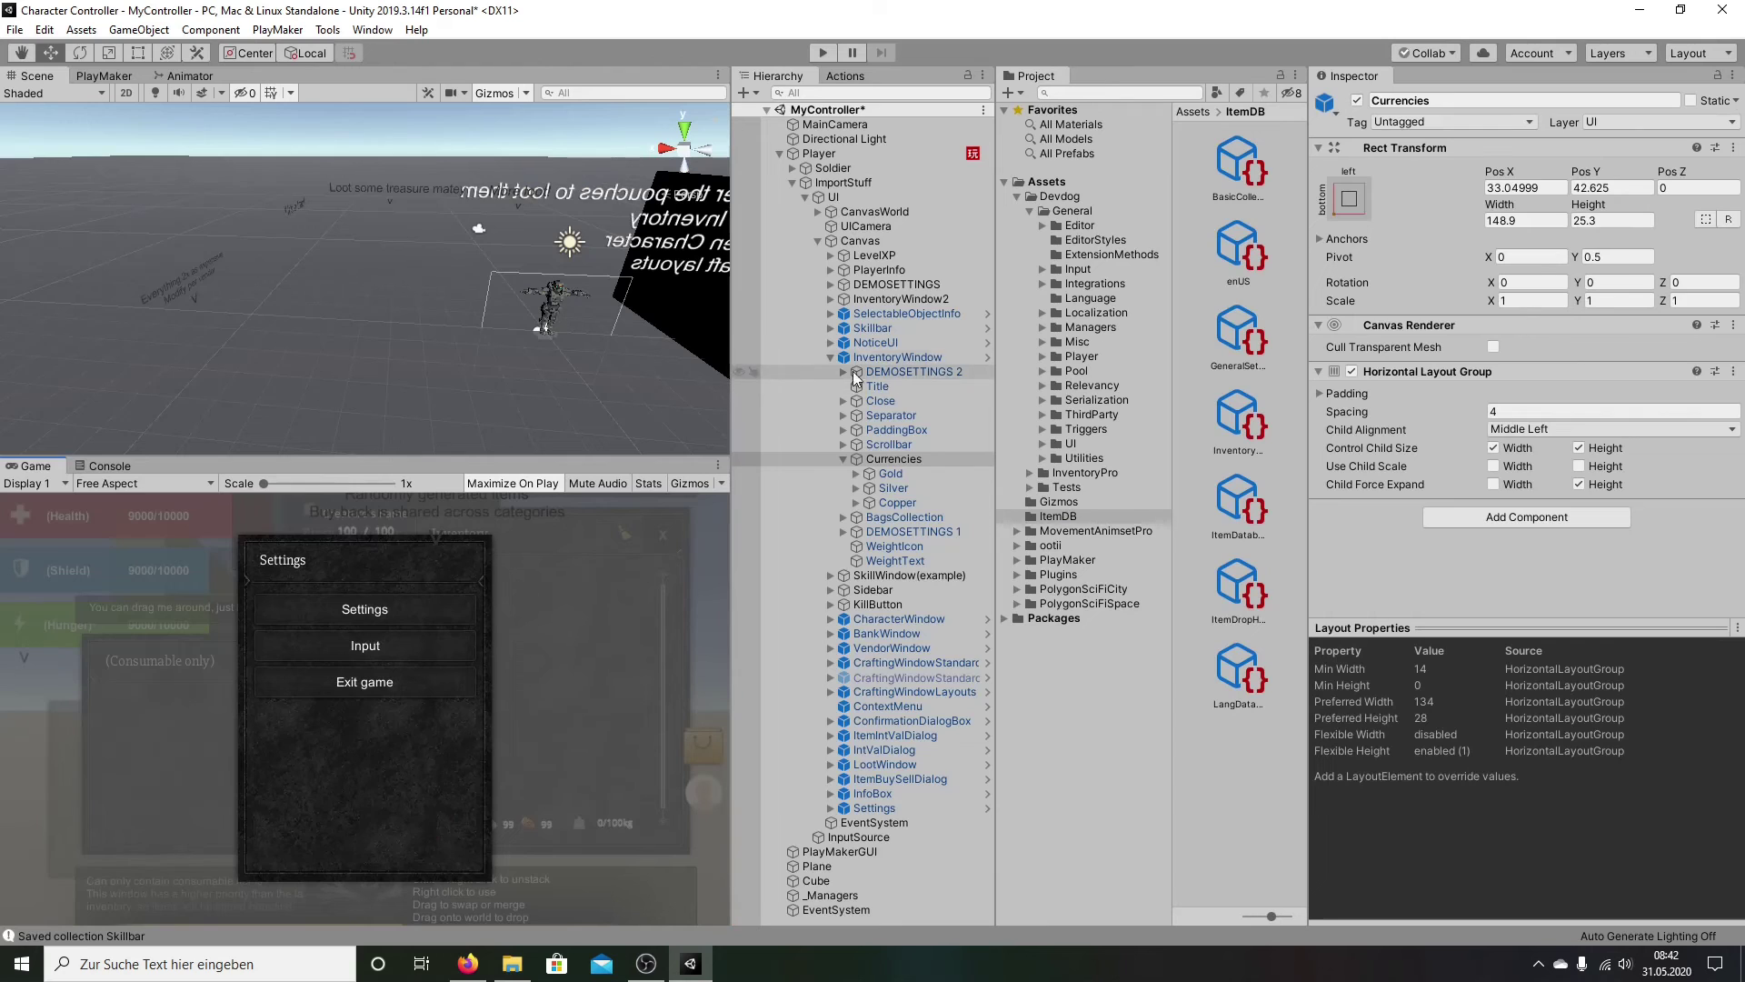
Step: Delete the CanvasWorld object from under the Player's UI
click(384, 188)
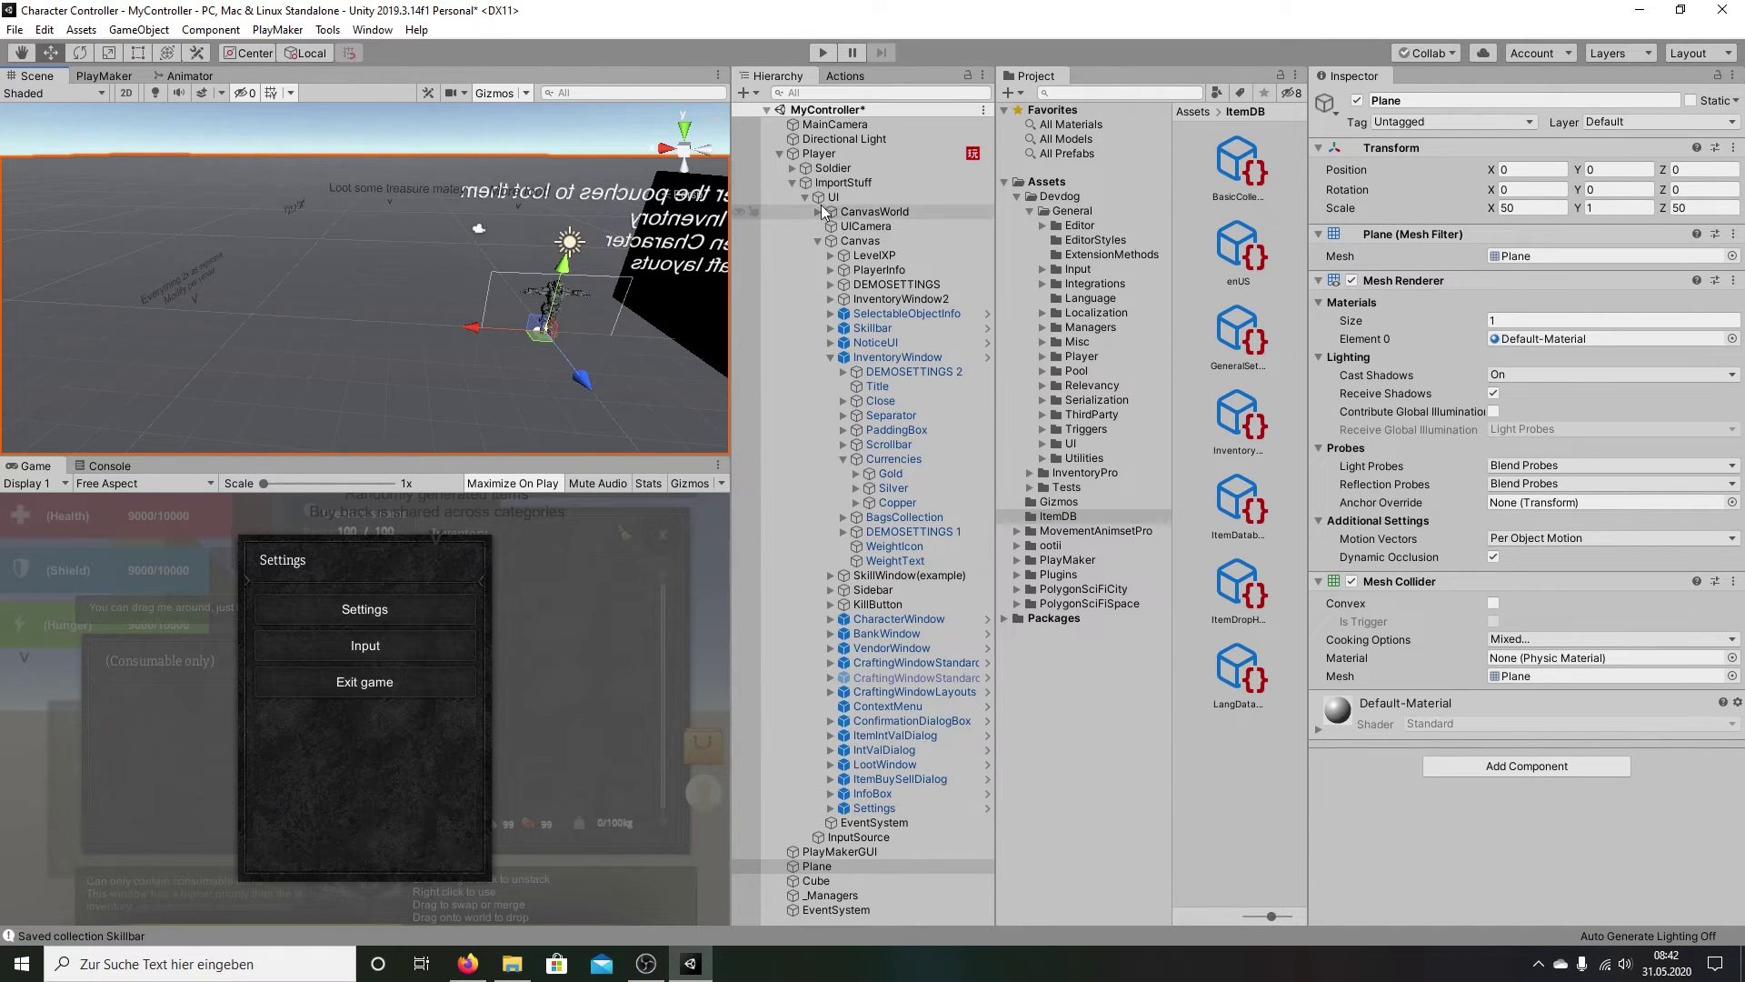
click(855, 212)
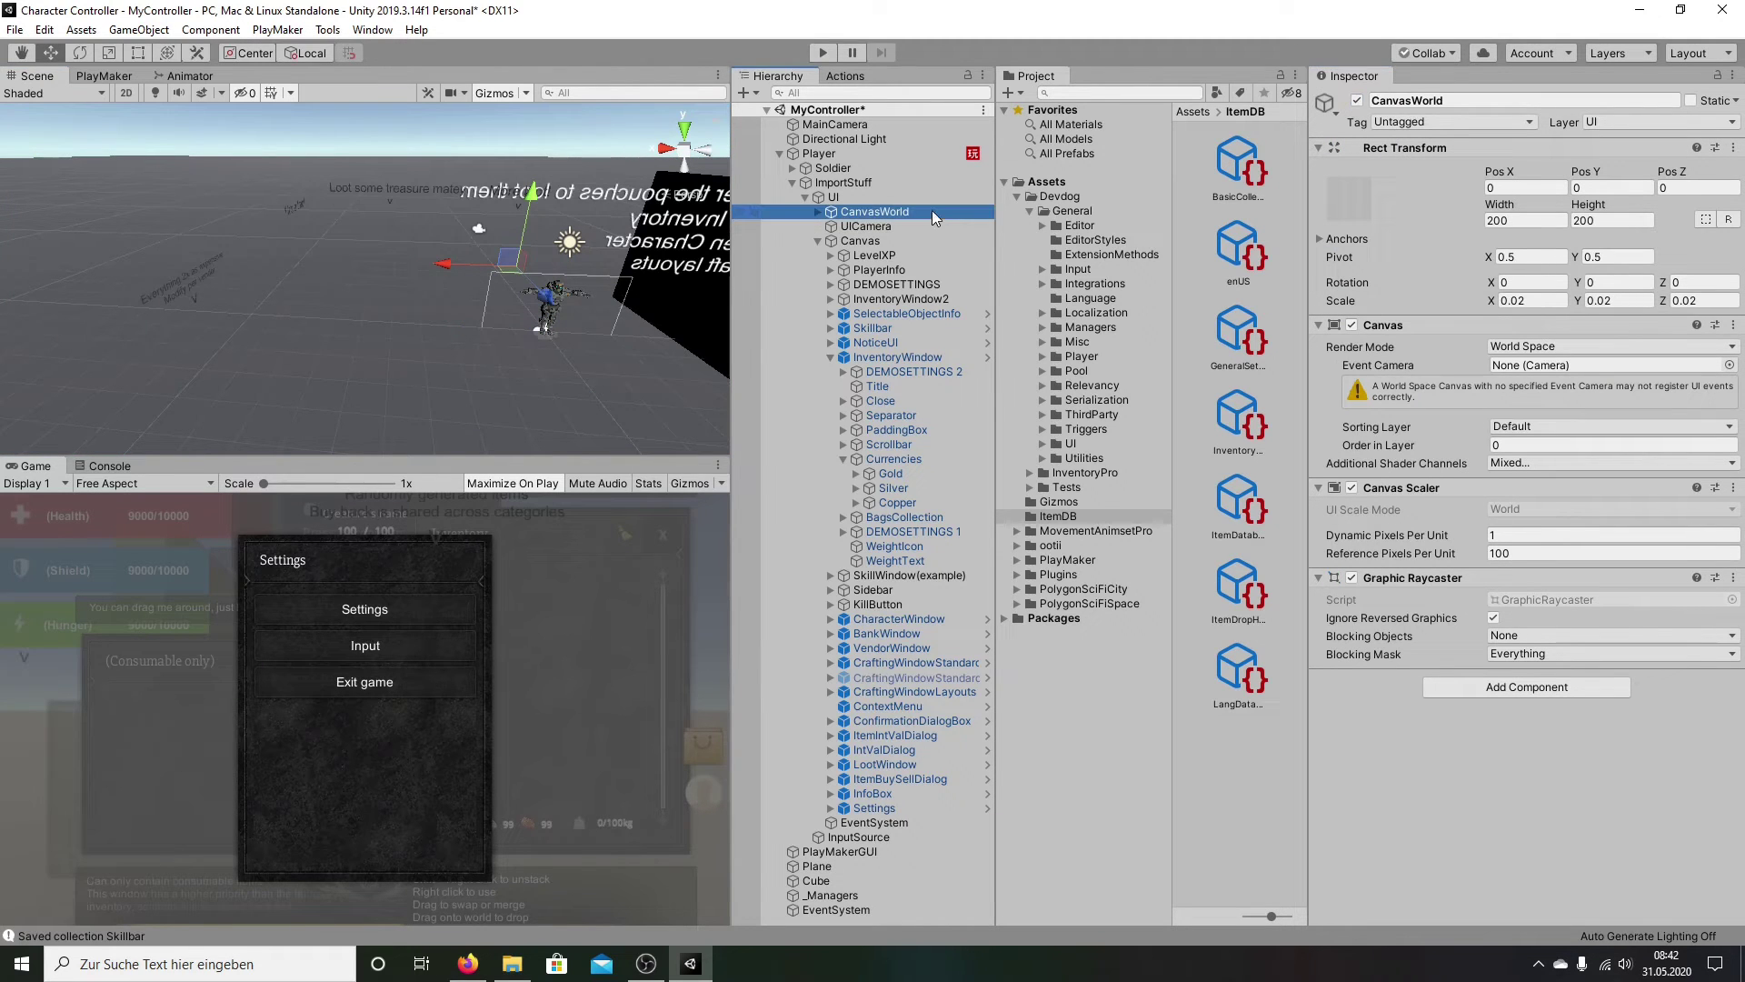
key(Delete)
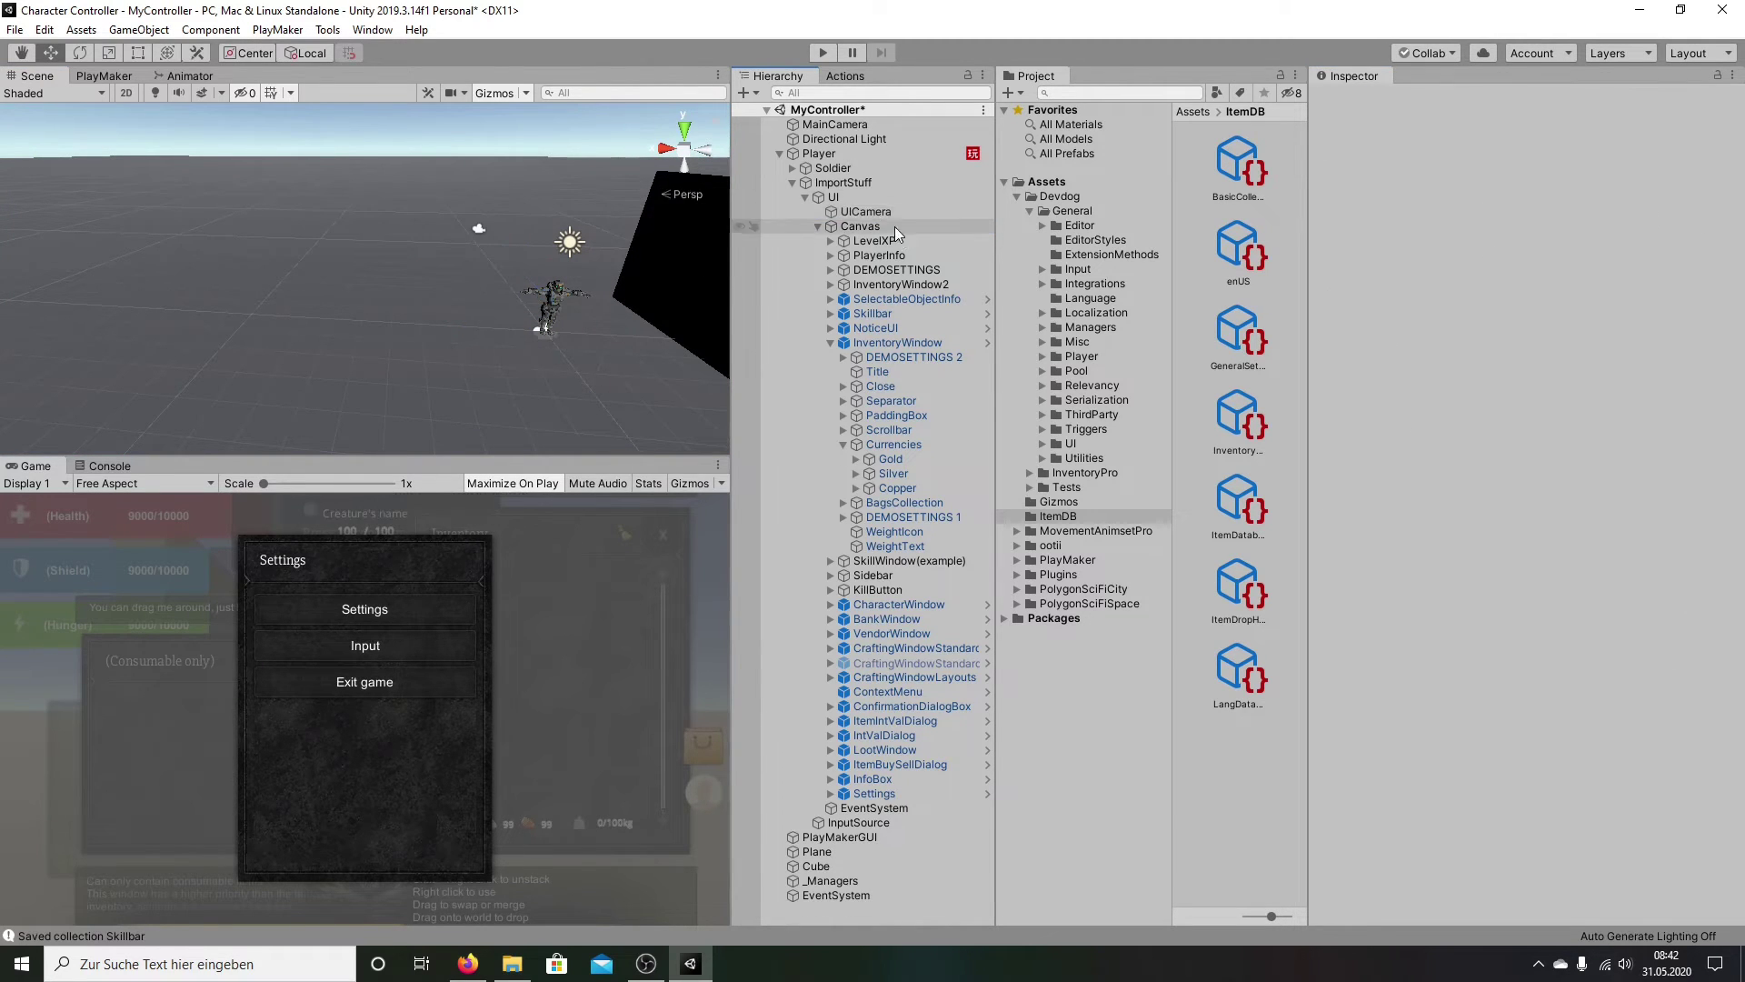
Step: Collapse Canvas and show the Player's components down to the Character Controller
click(819, 226)
click(806, 155)
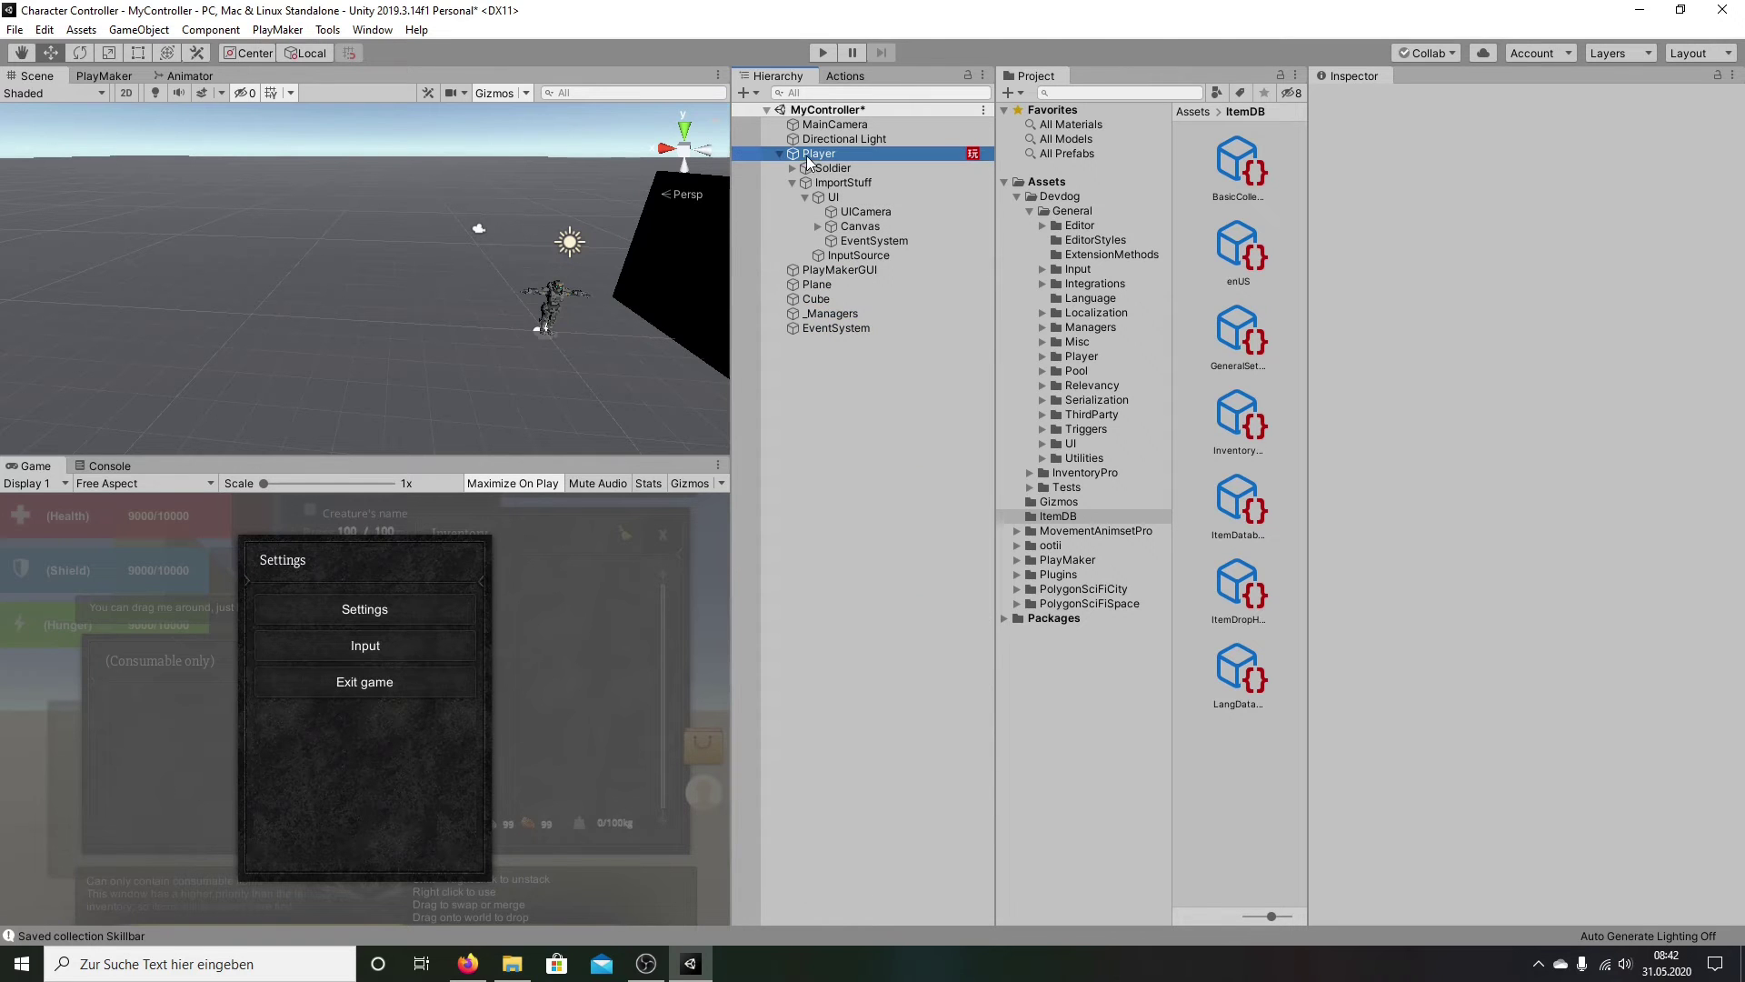
scroll(1725, 600, down, 5)
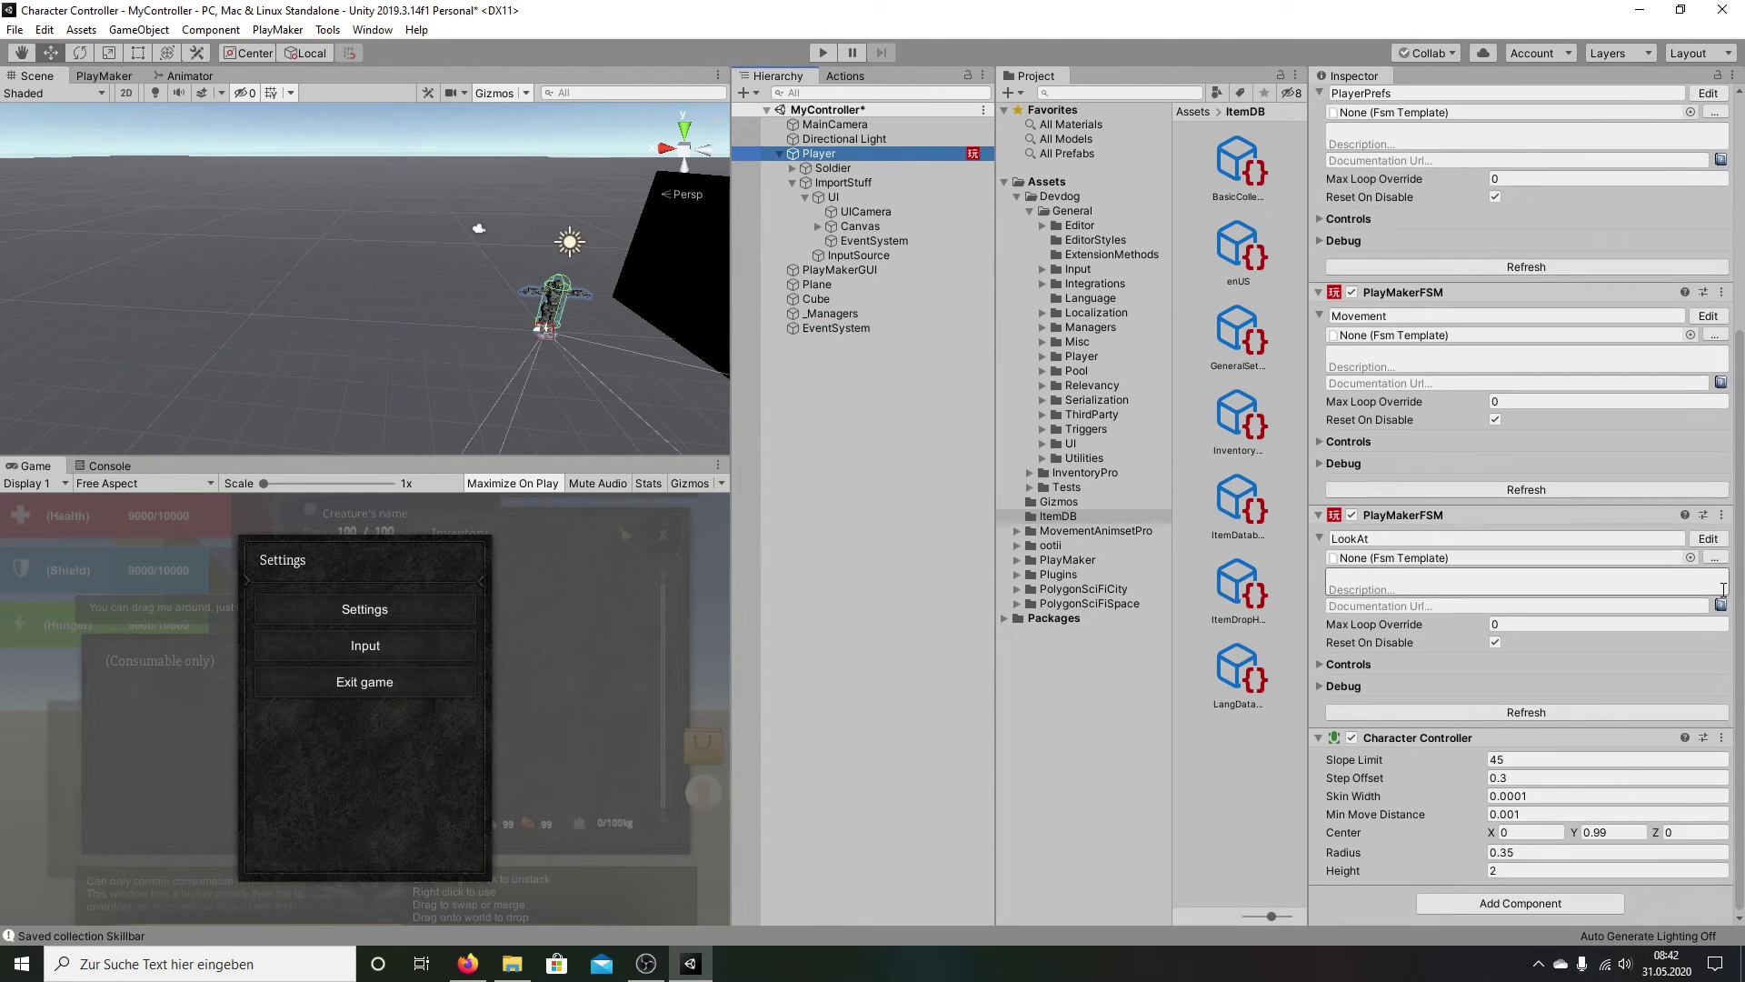
Step: Give the Player an Inventory player using CharacterEquipmentHandler and Dynamically Find UI Elements, then press Play
click(1458, 909)
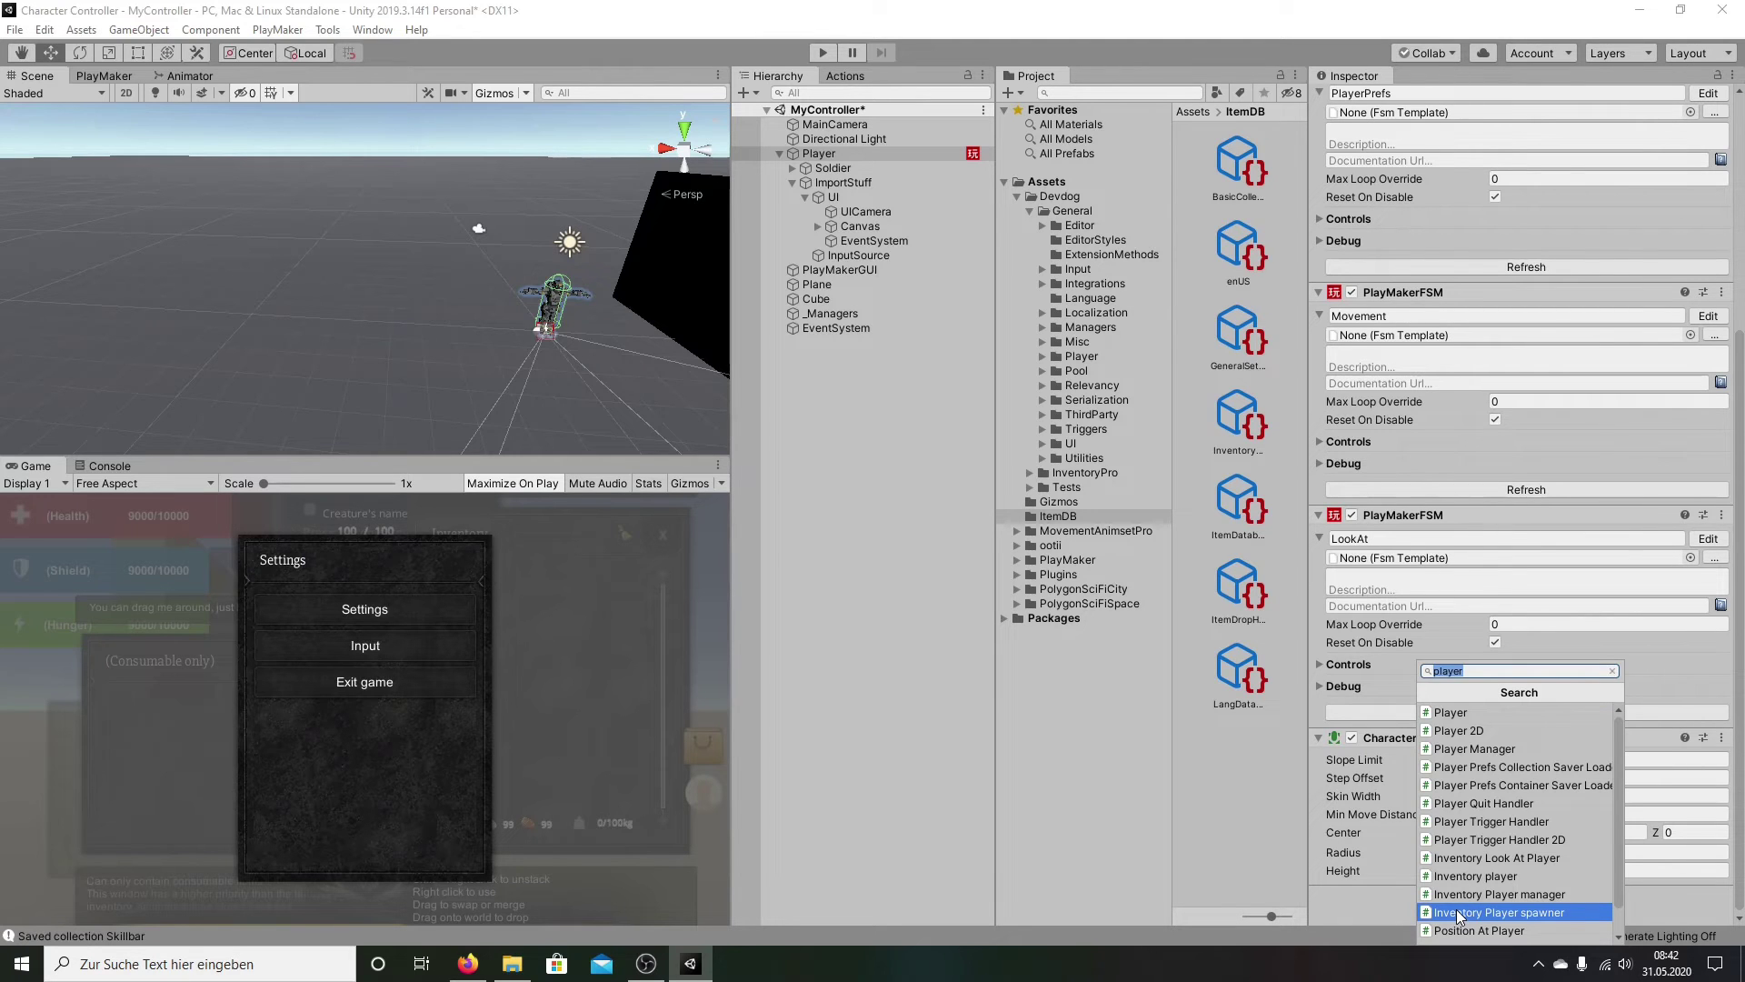
click(1490, 877)
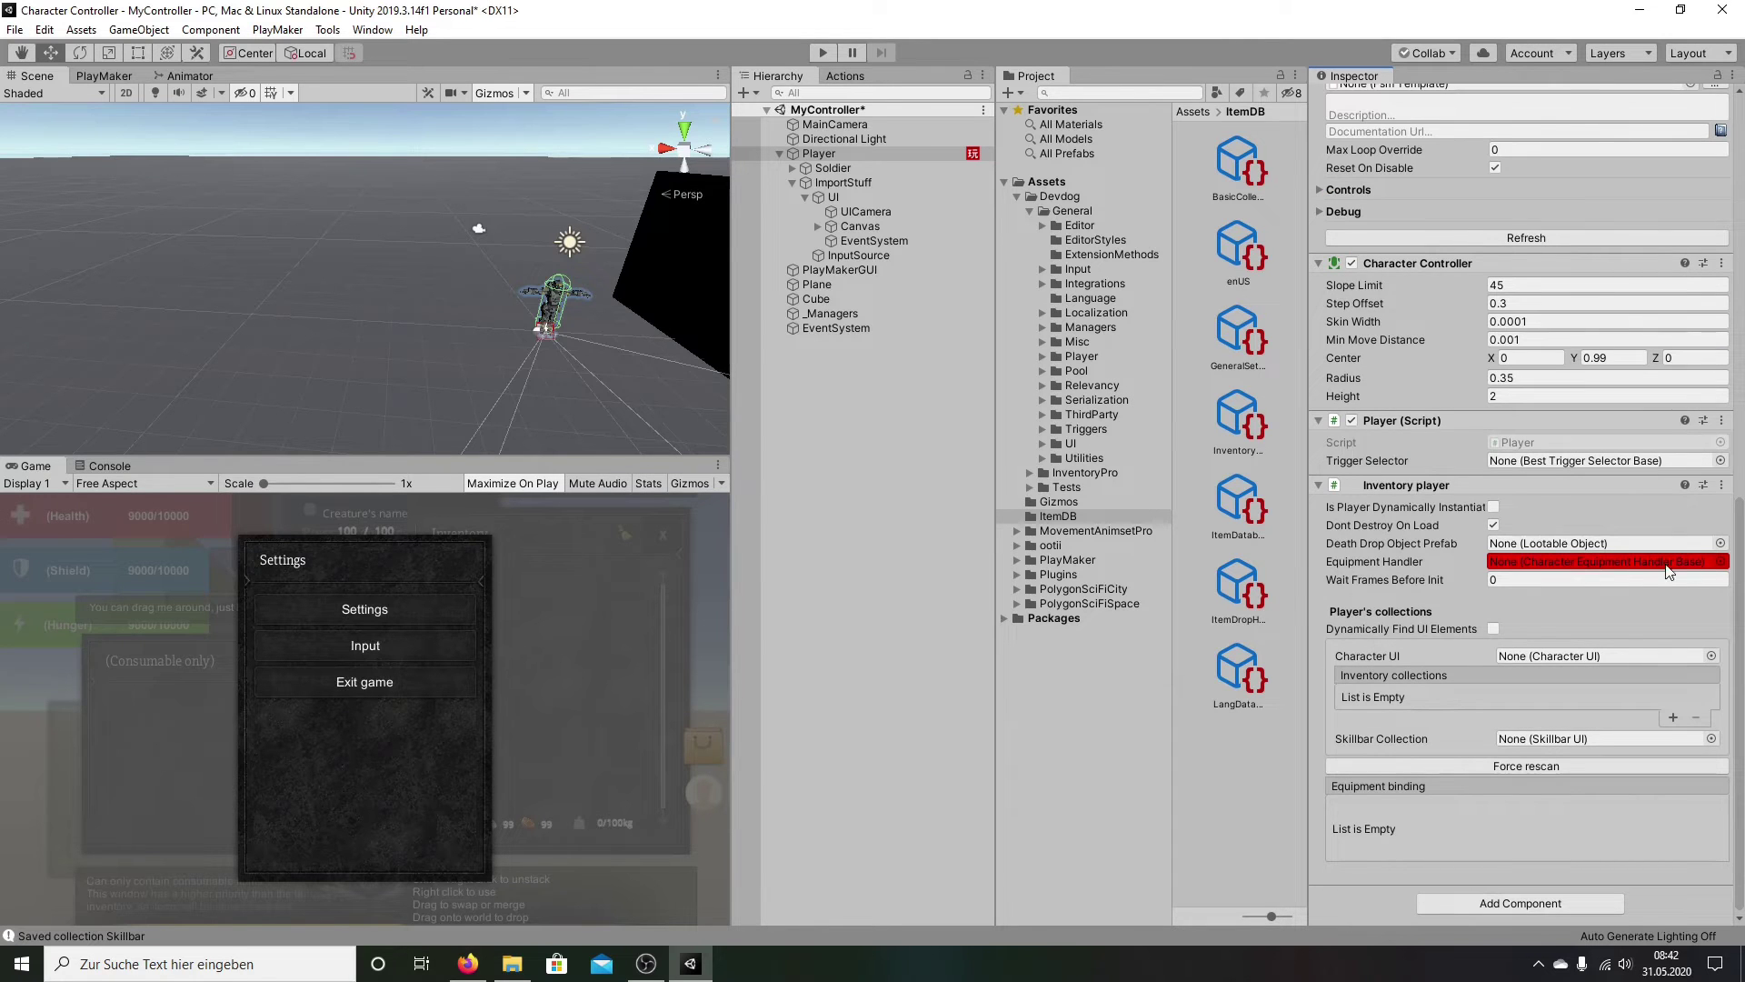
click(1720, 562)
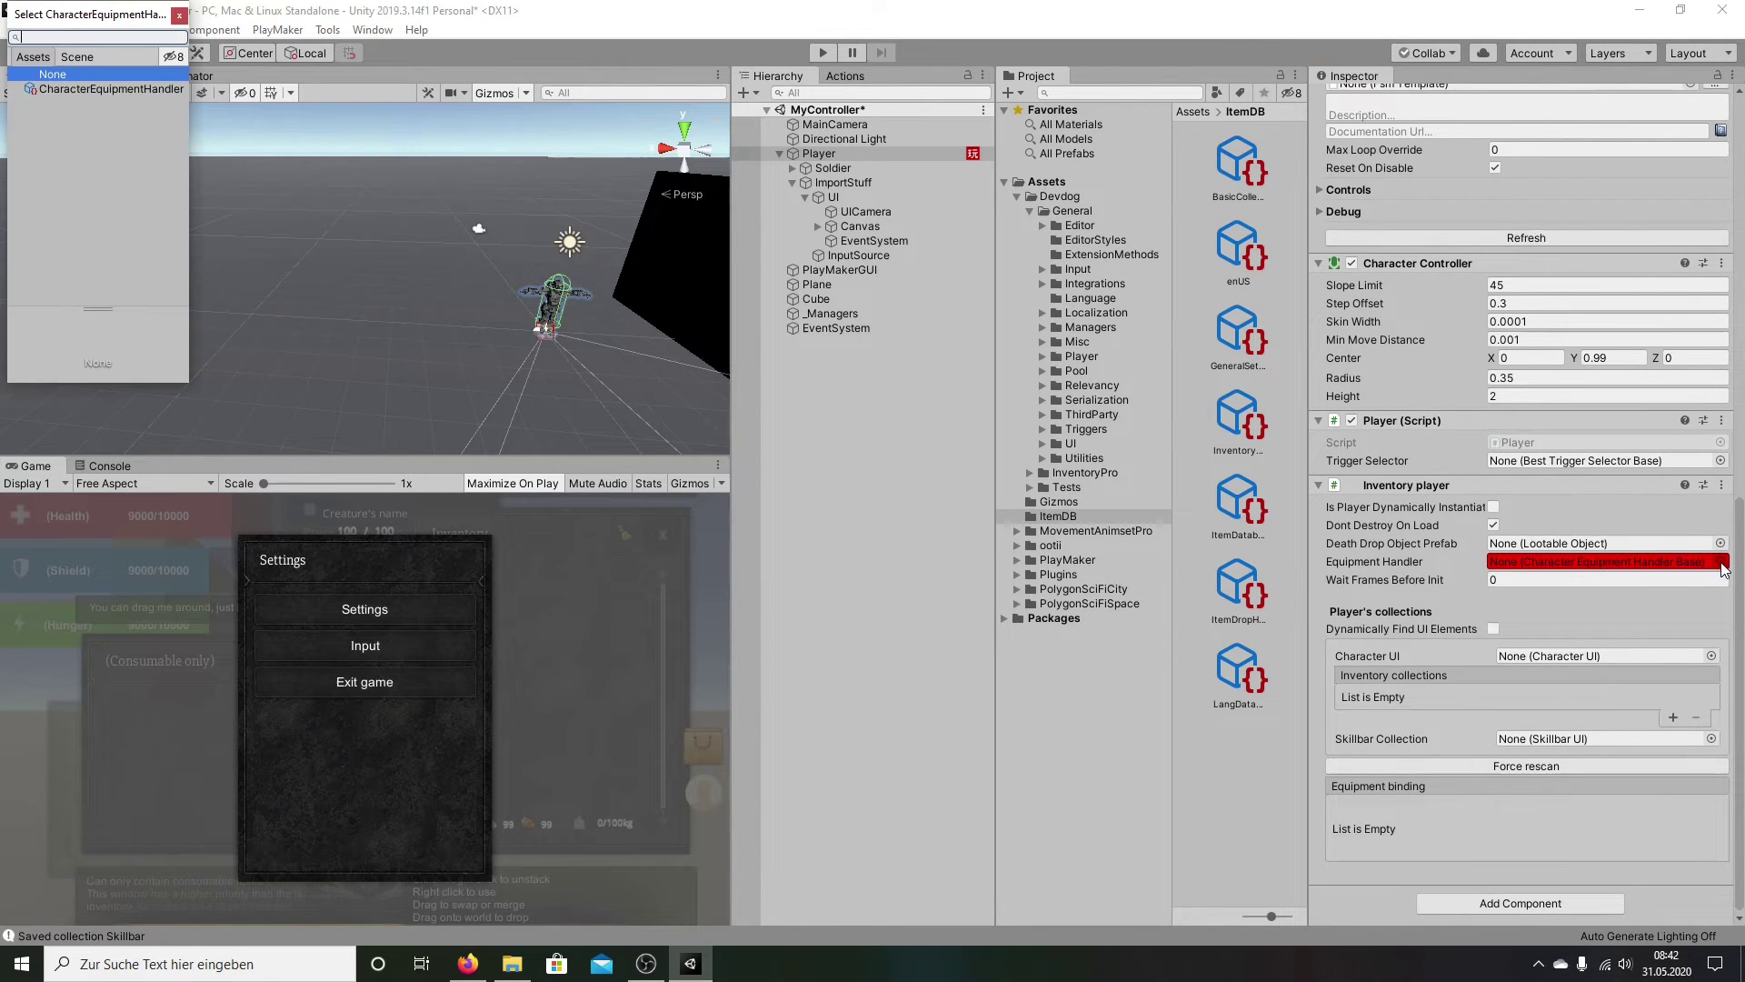
double_click(38, 89)
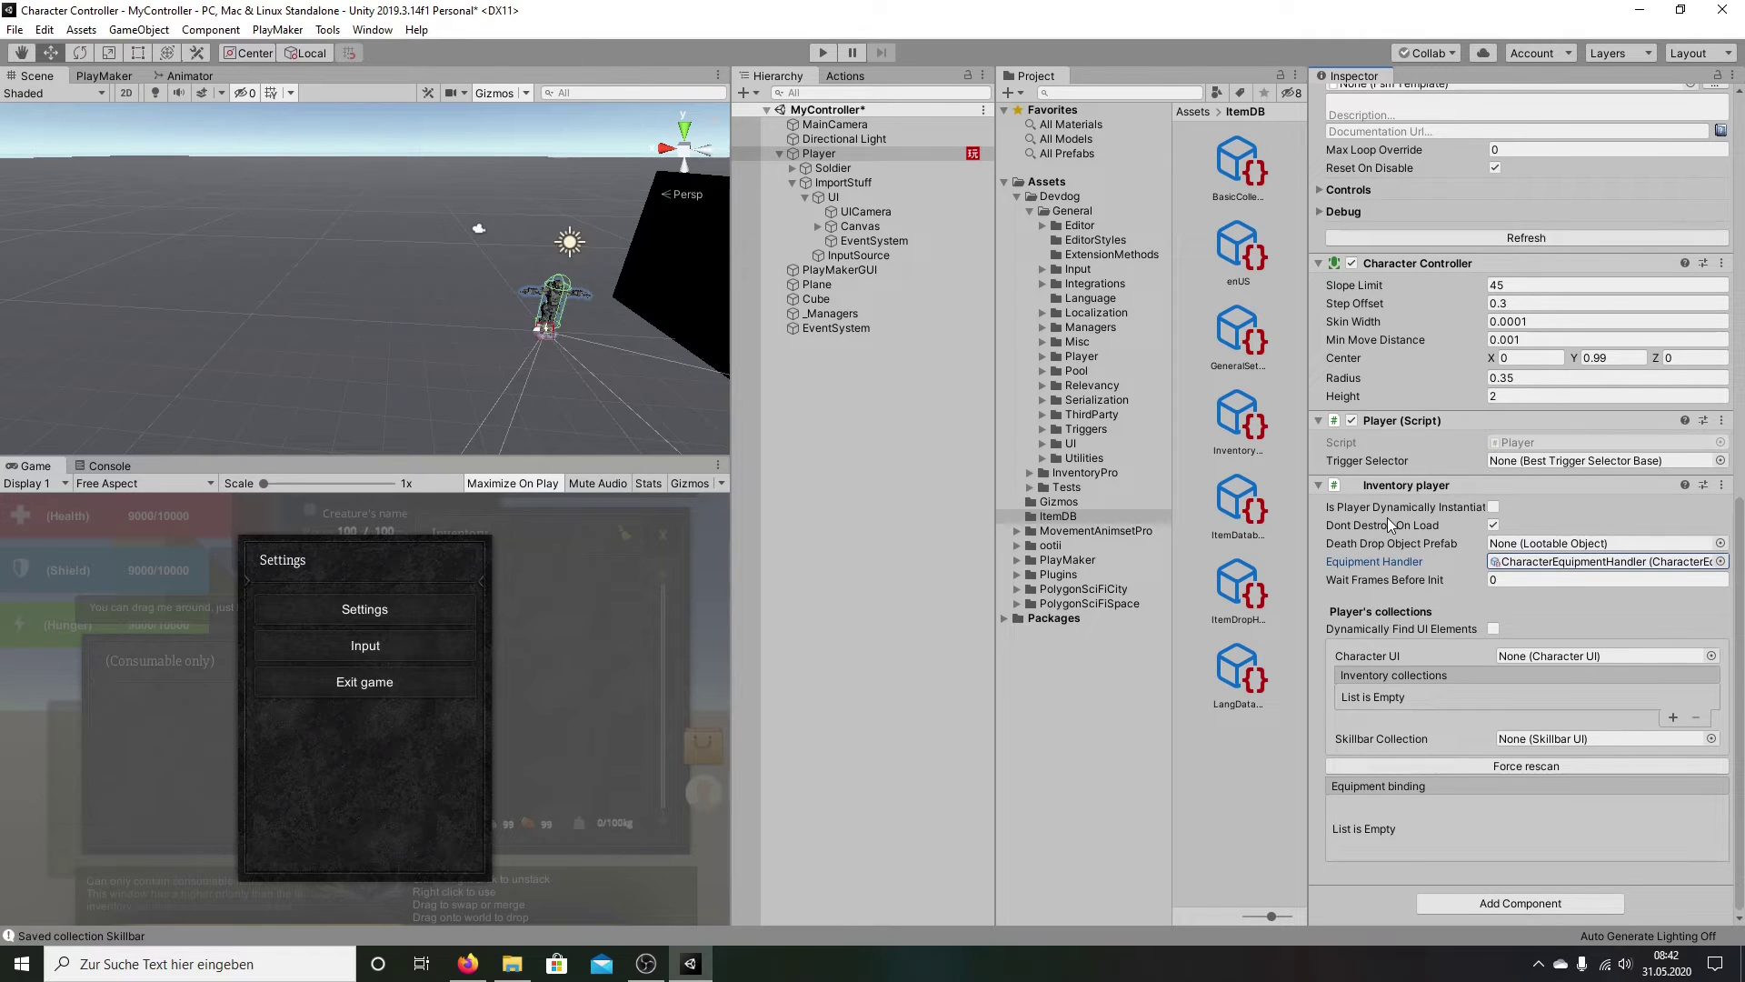
click(1494, 628)
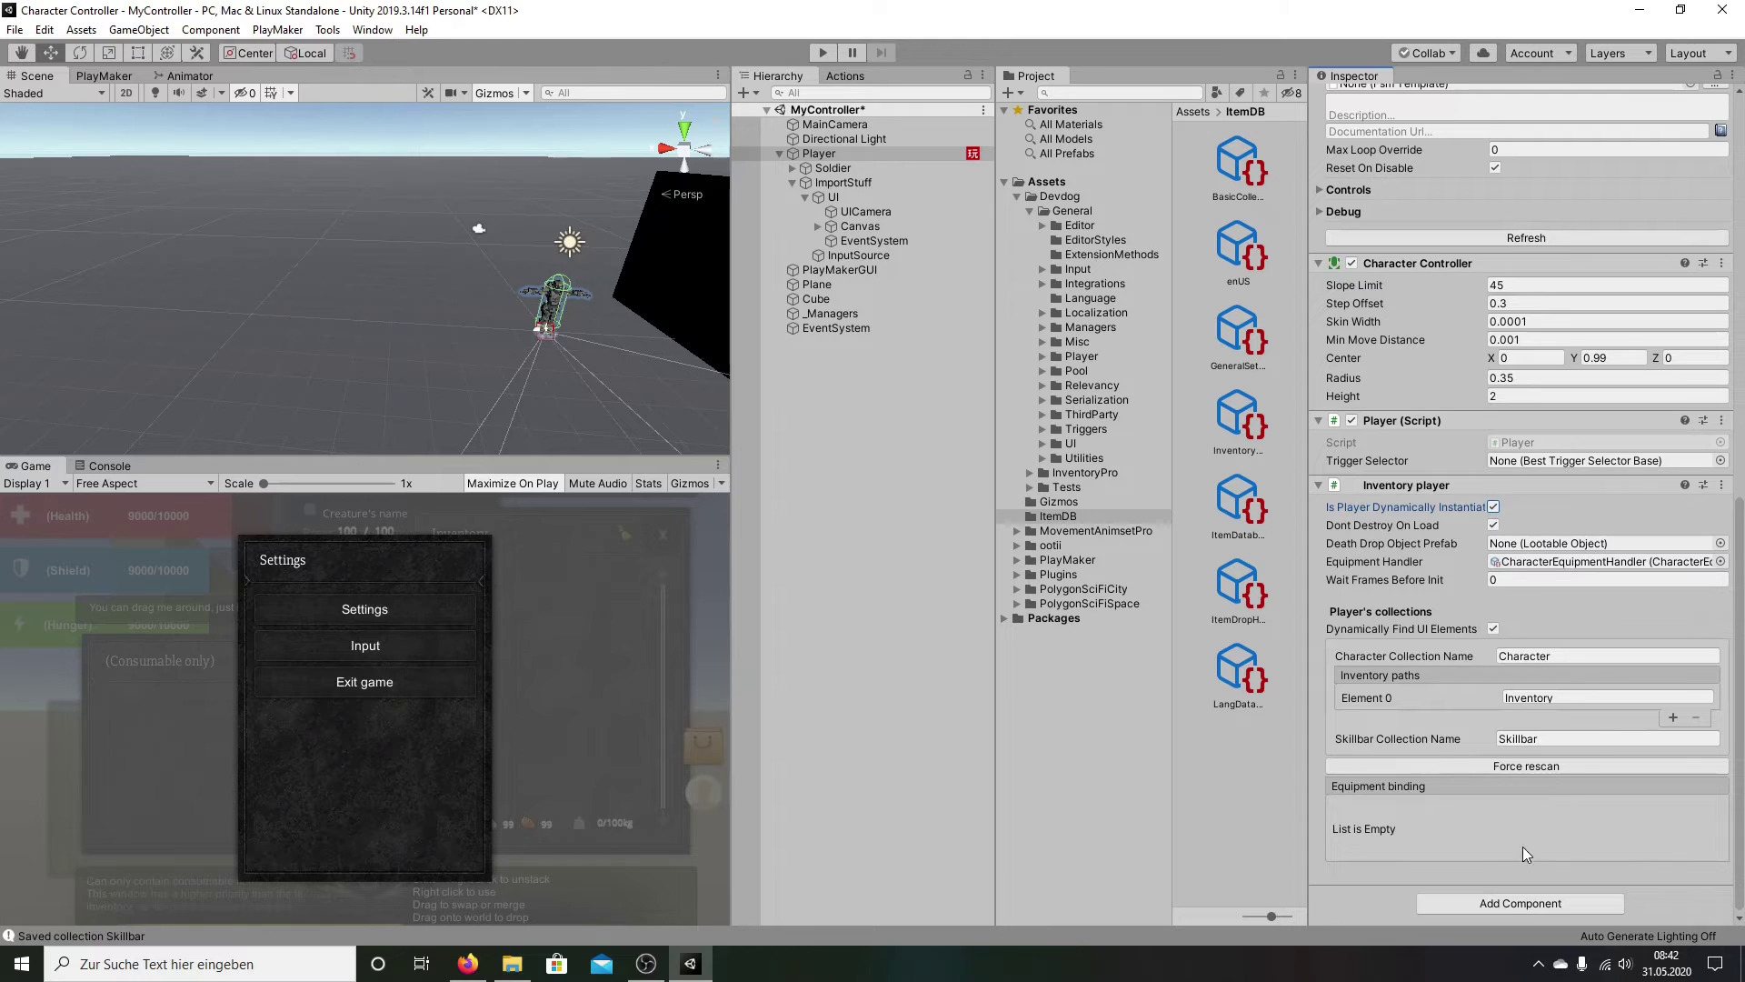
click(824, 51)
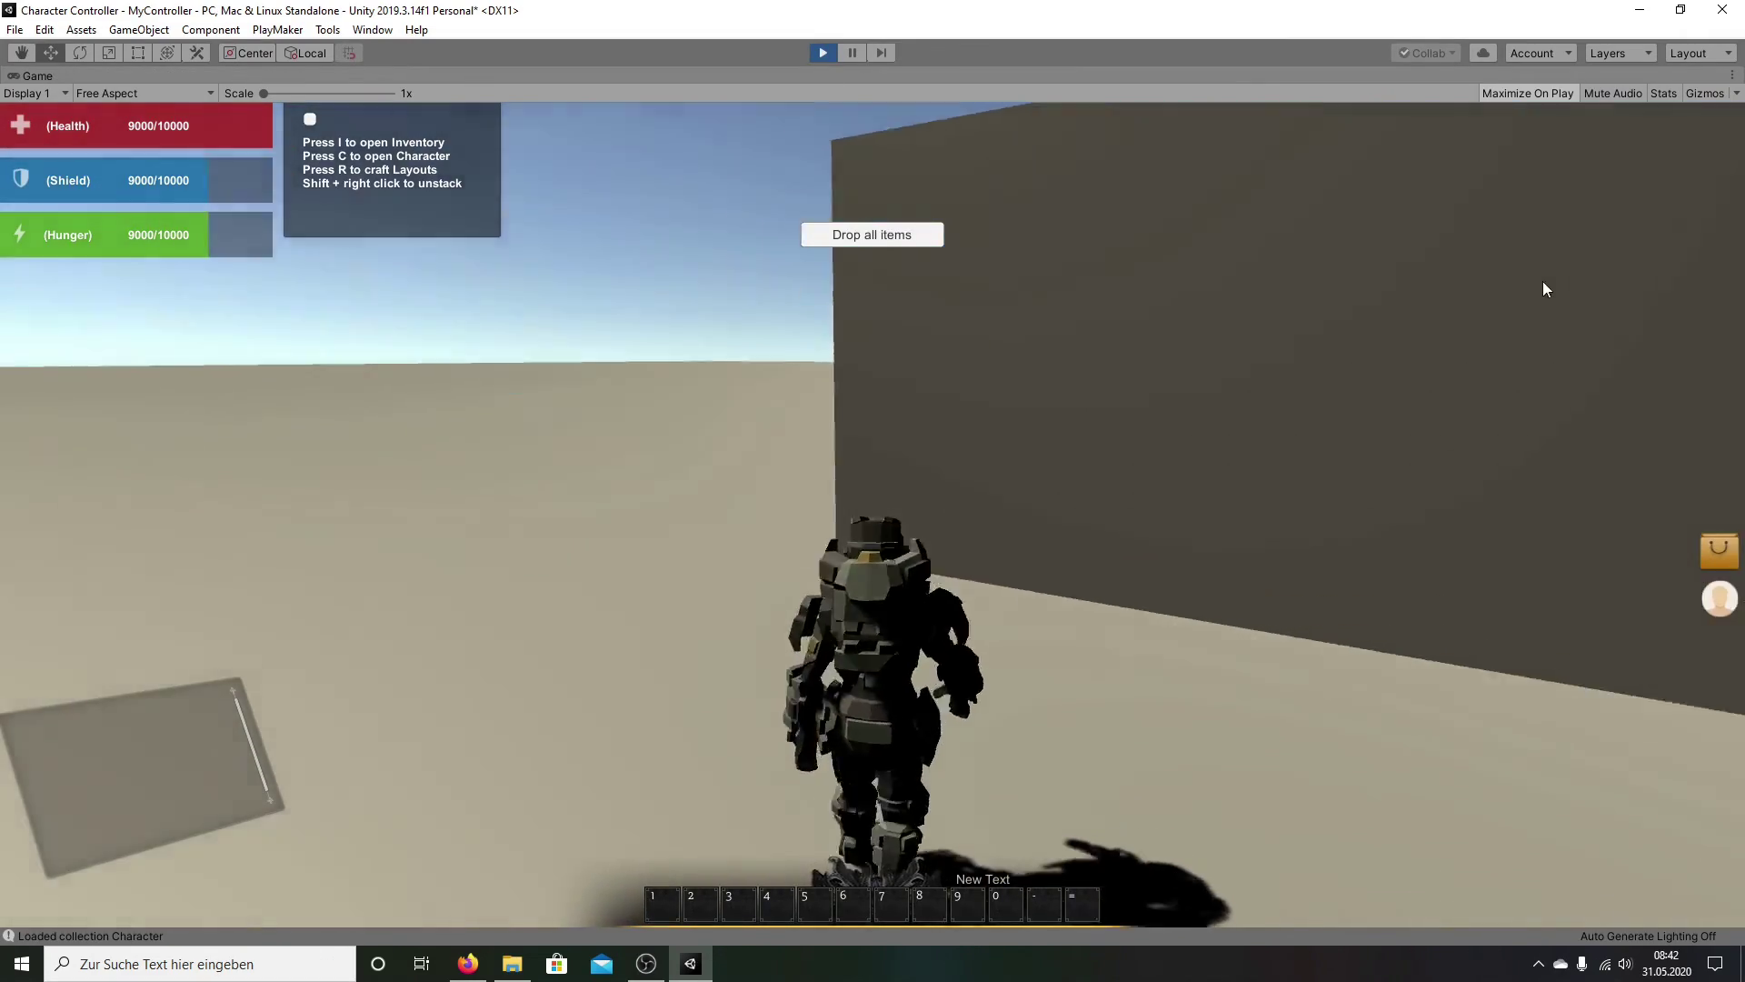
key(i)
key(i)
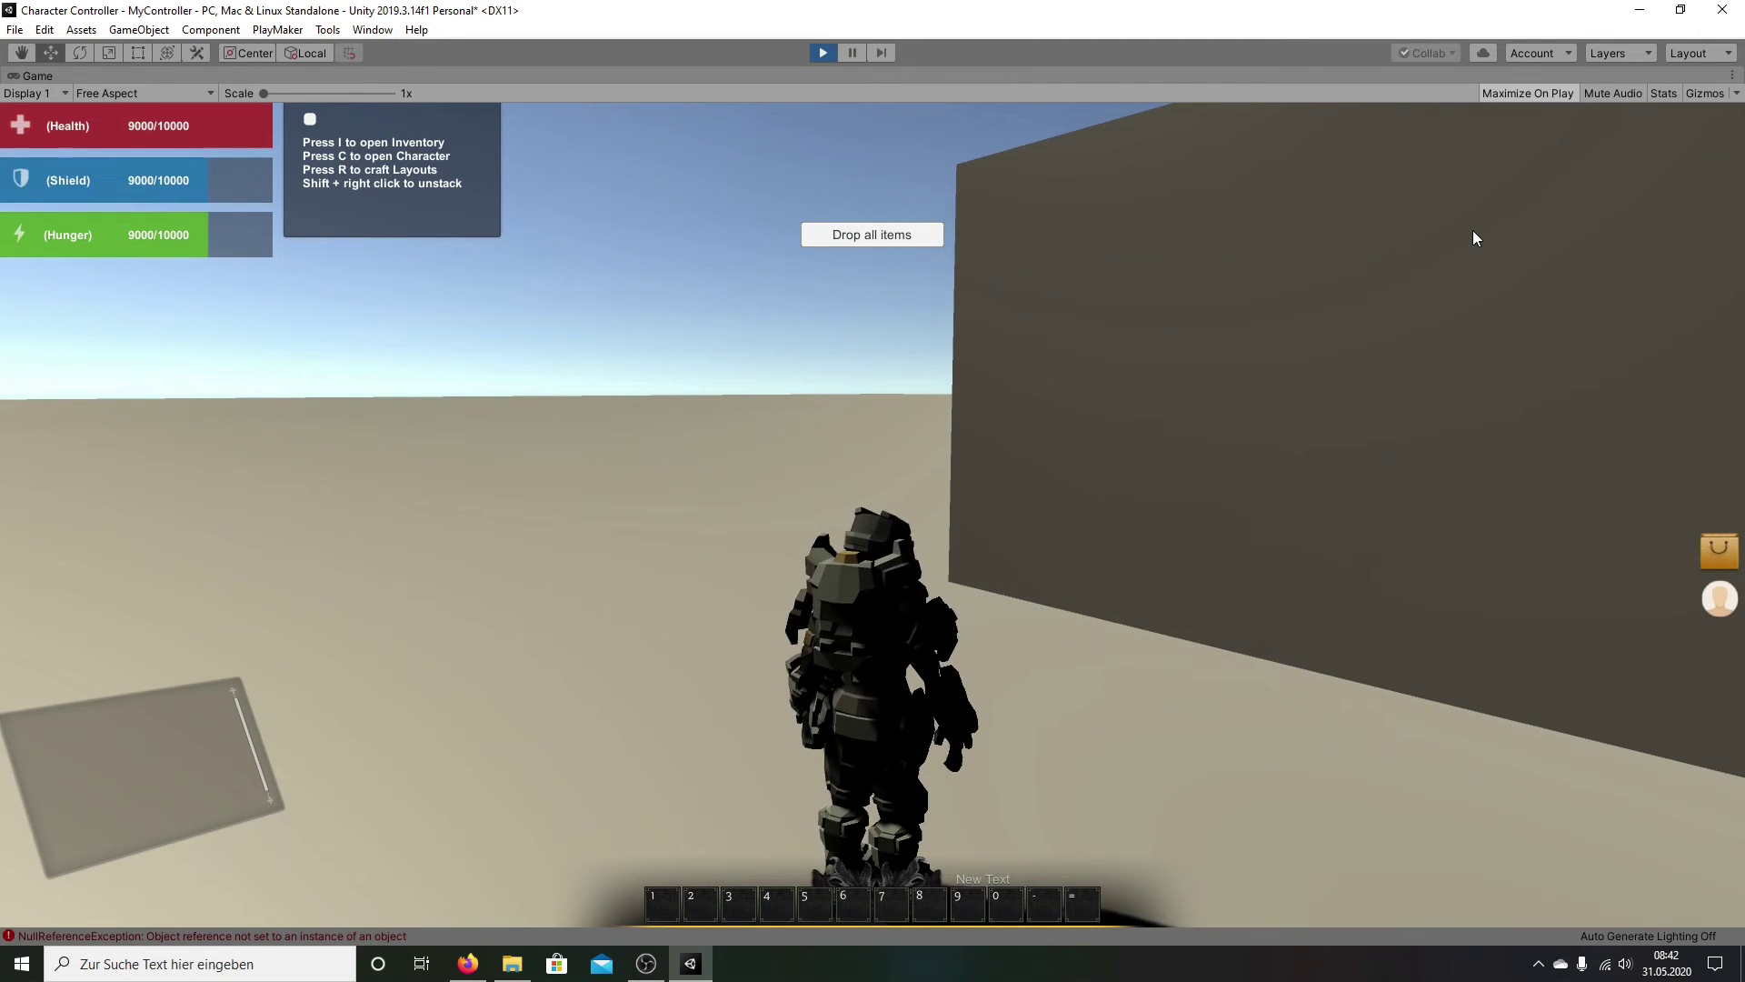
key(c)
key(c)
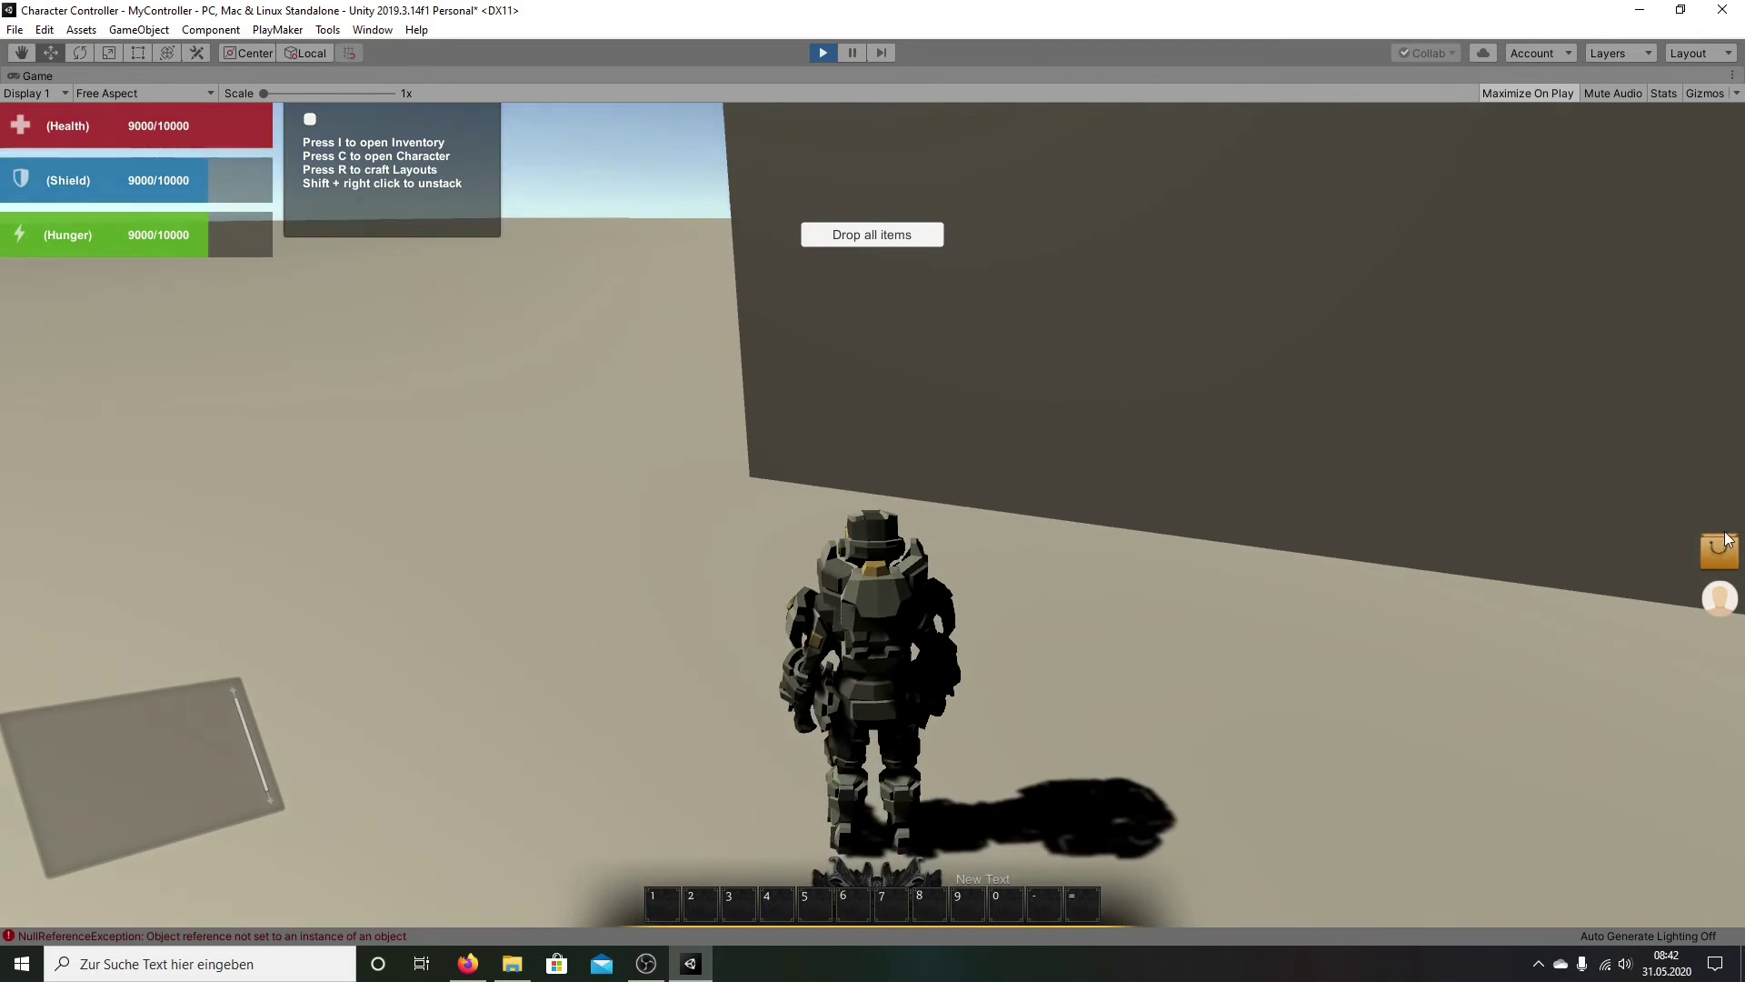
key(i)
key(c)
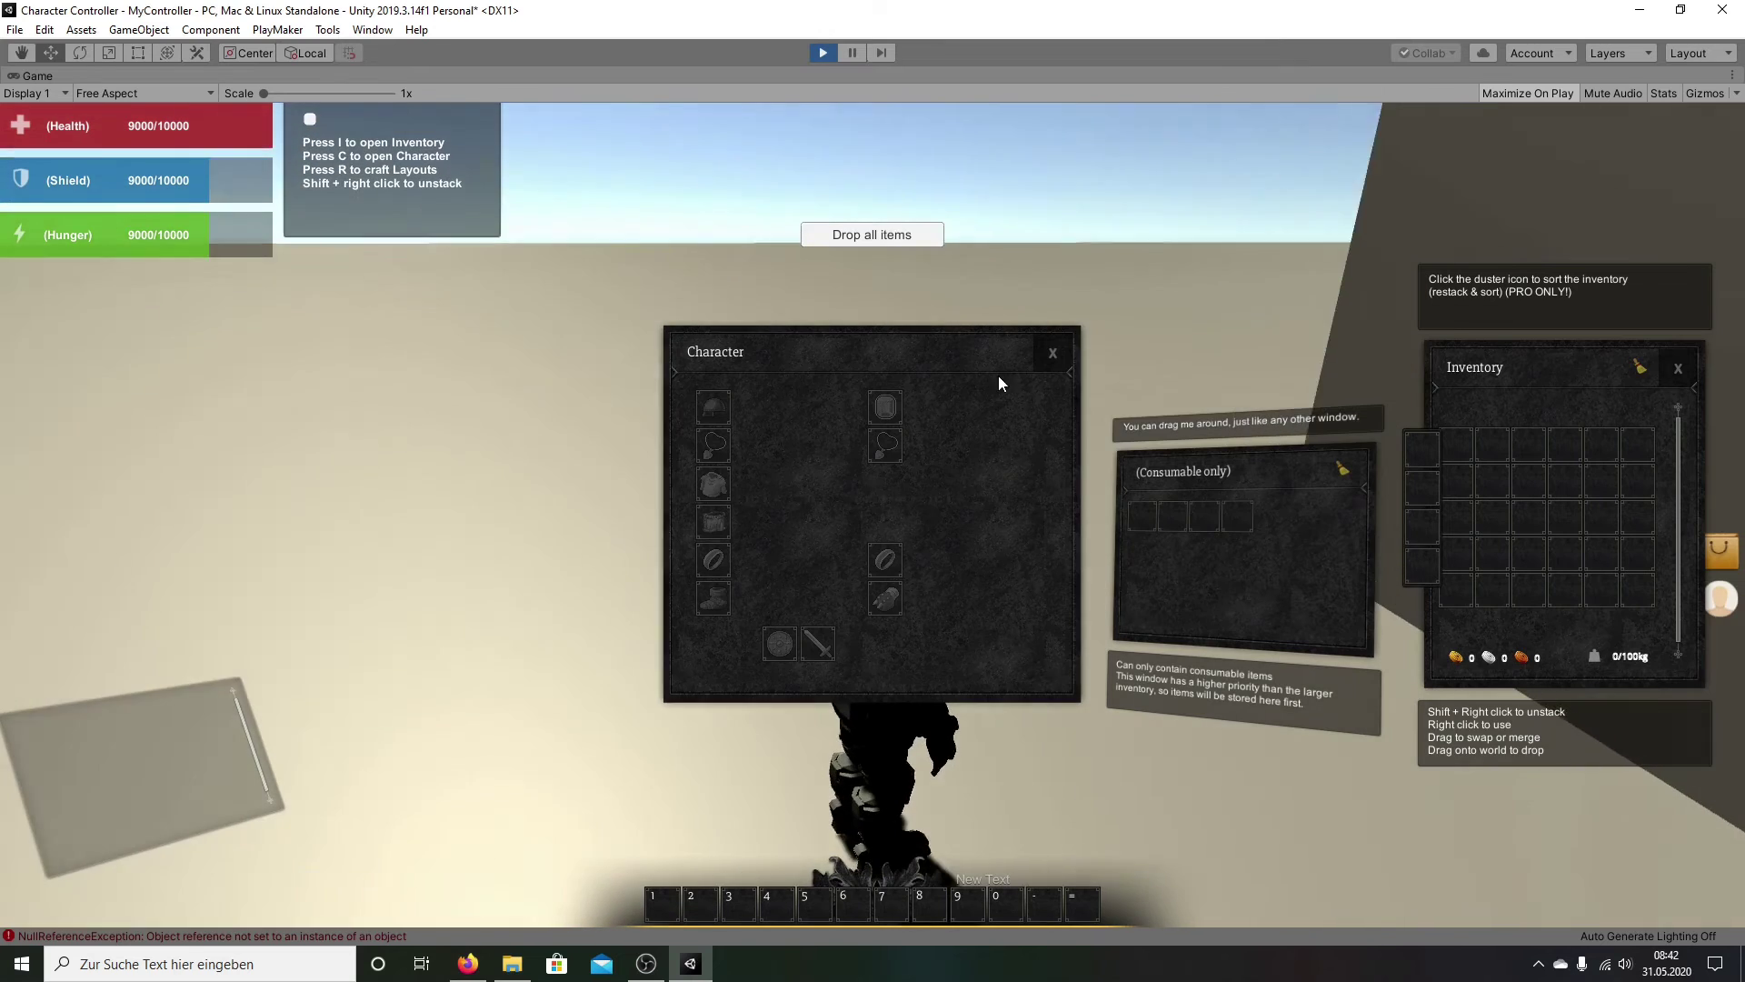
key(i)
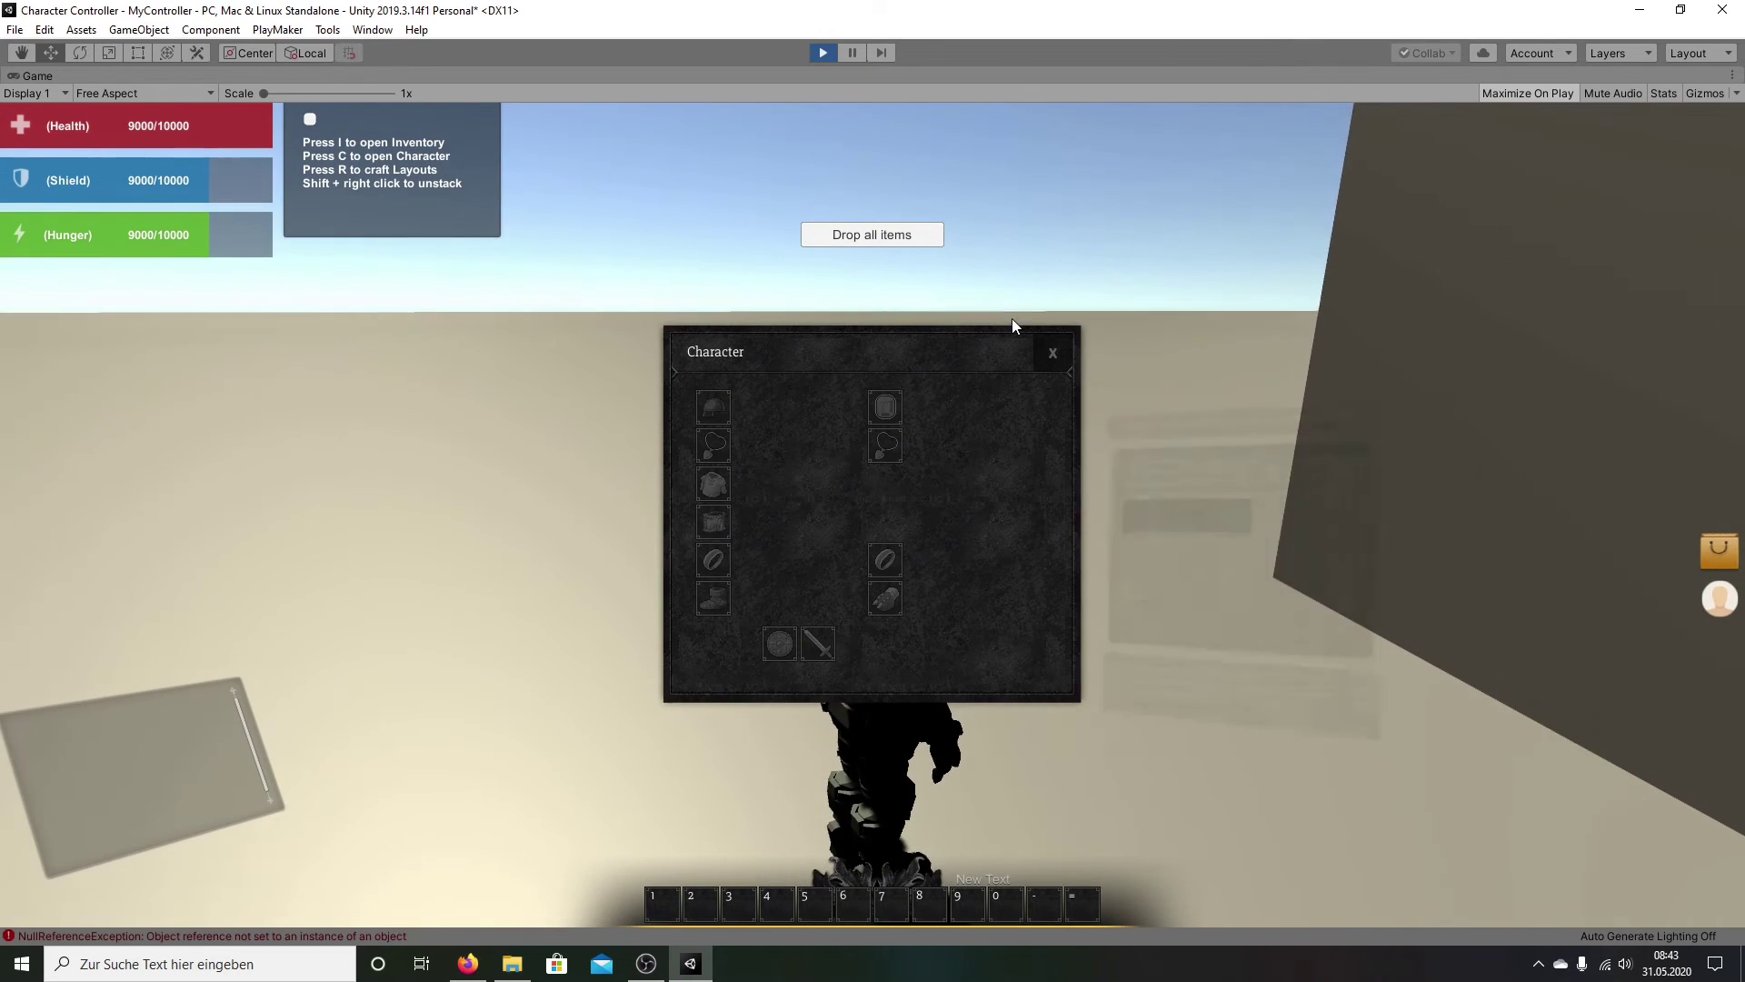
click(1052, 352)
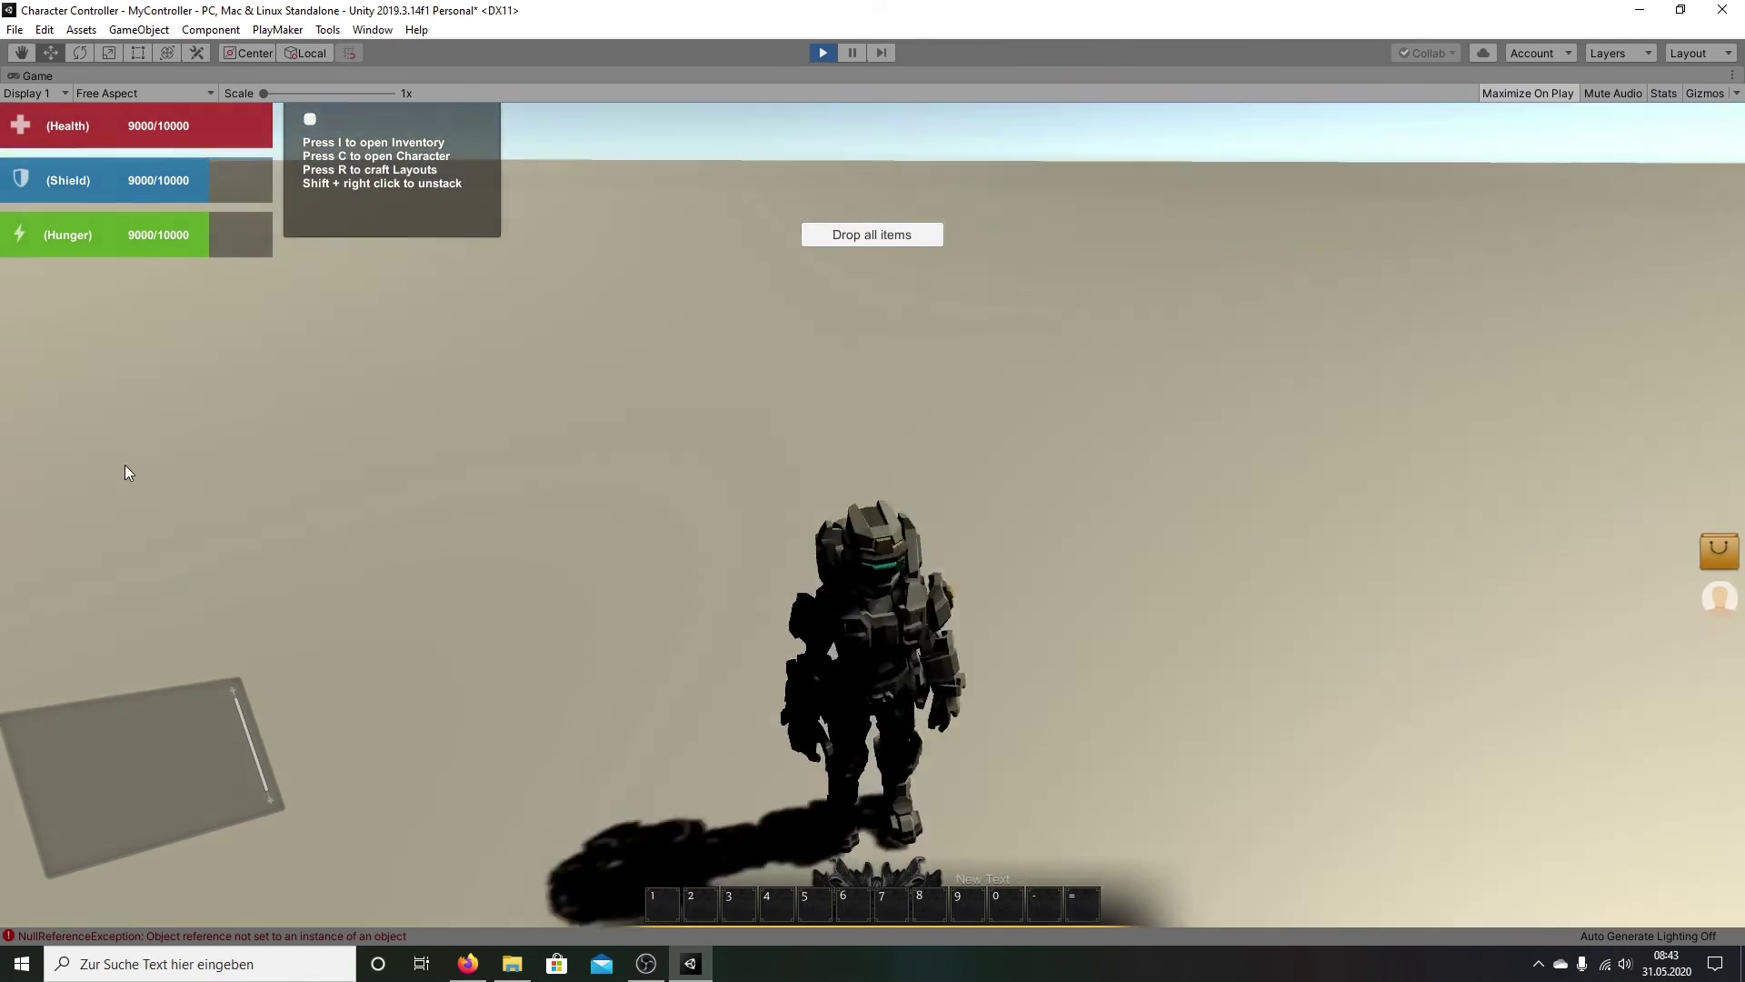
key(i)
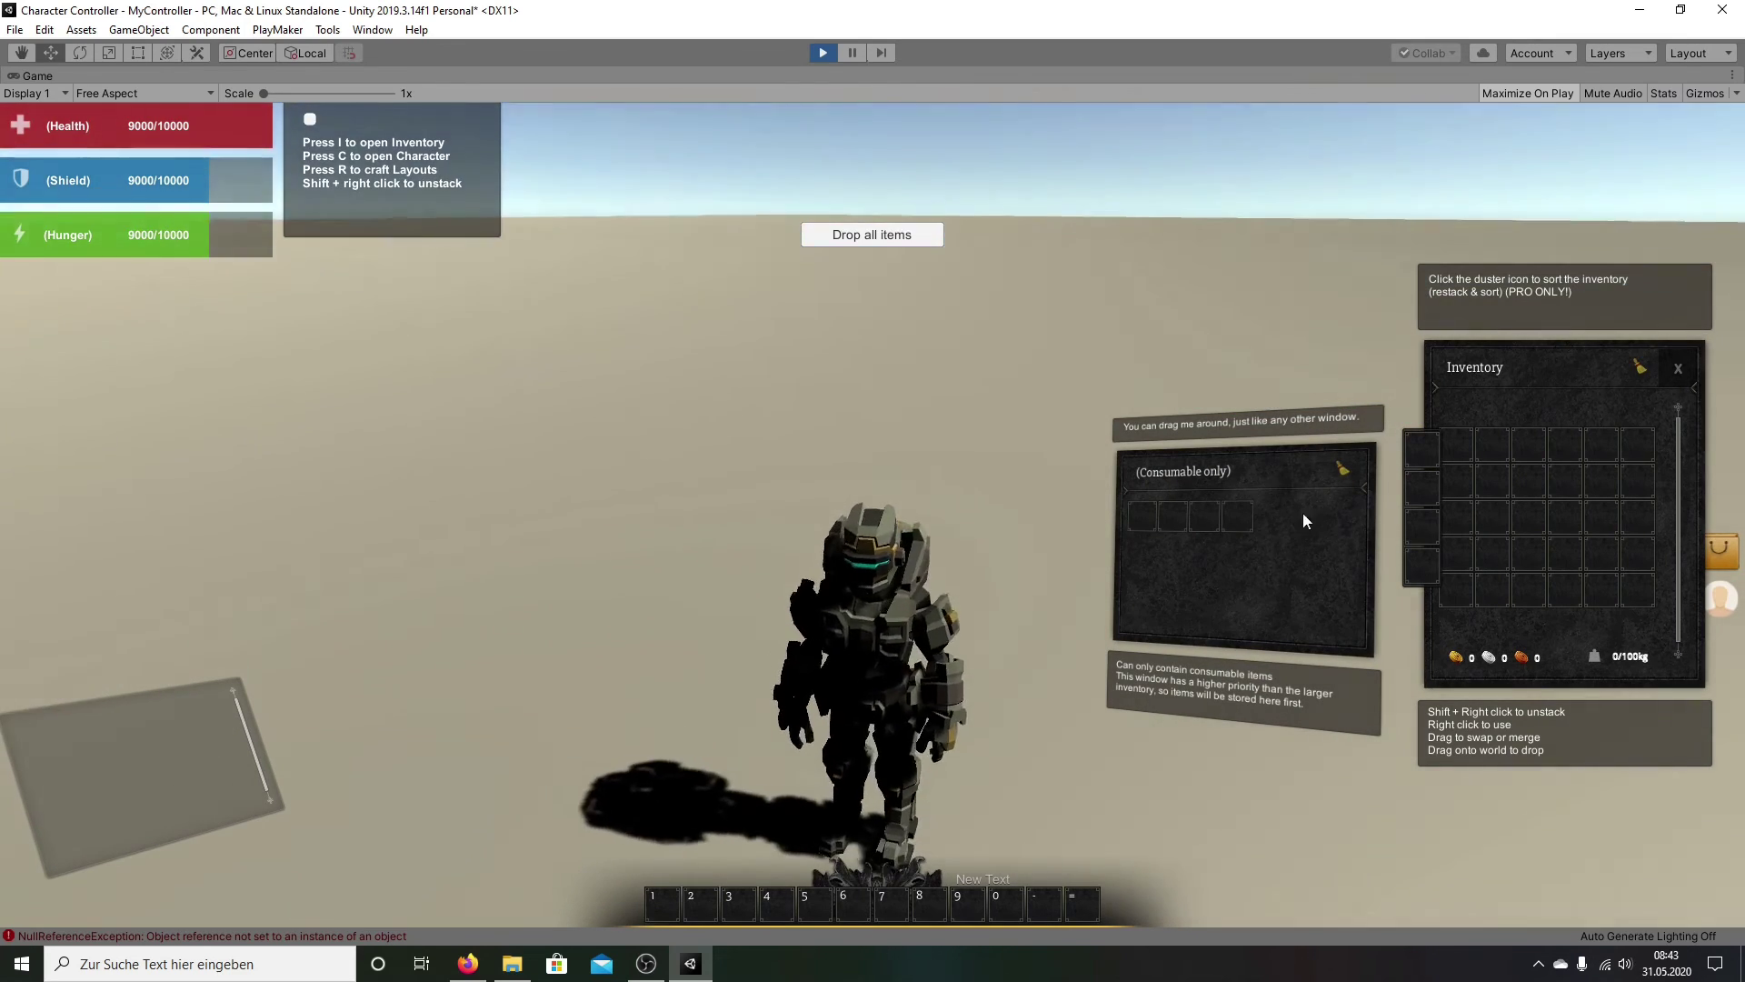
key(c)
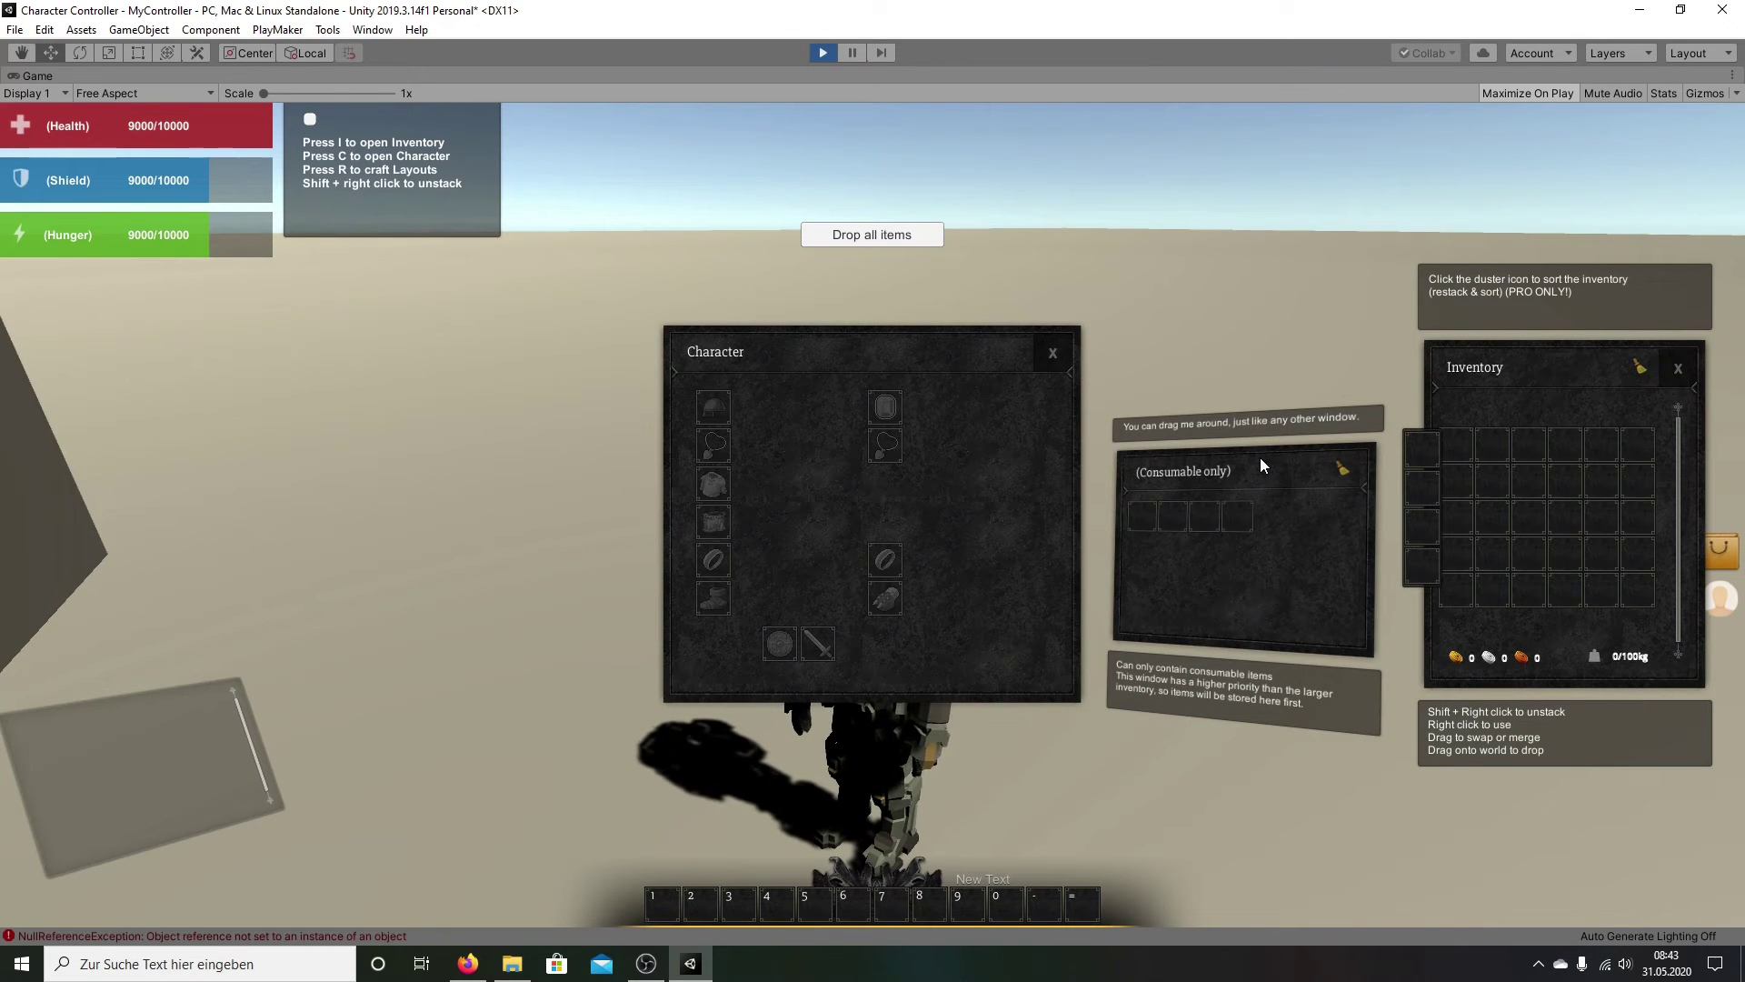
right_drag(1258, 457, 1593, 391)
key(i)
click(1059, 351)
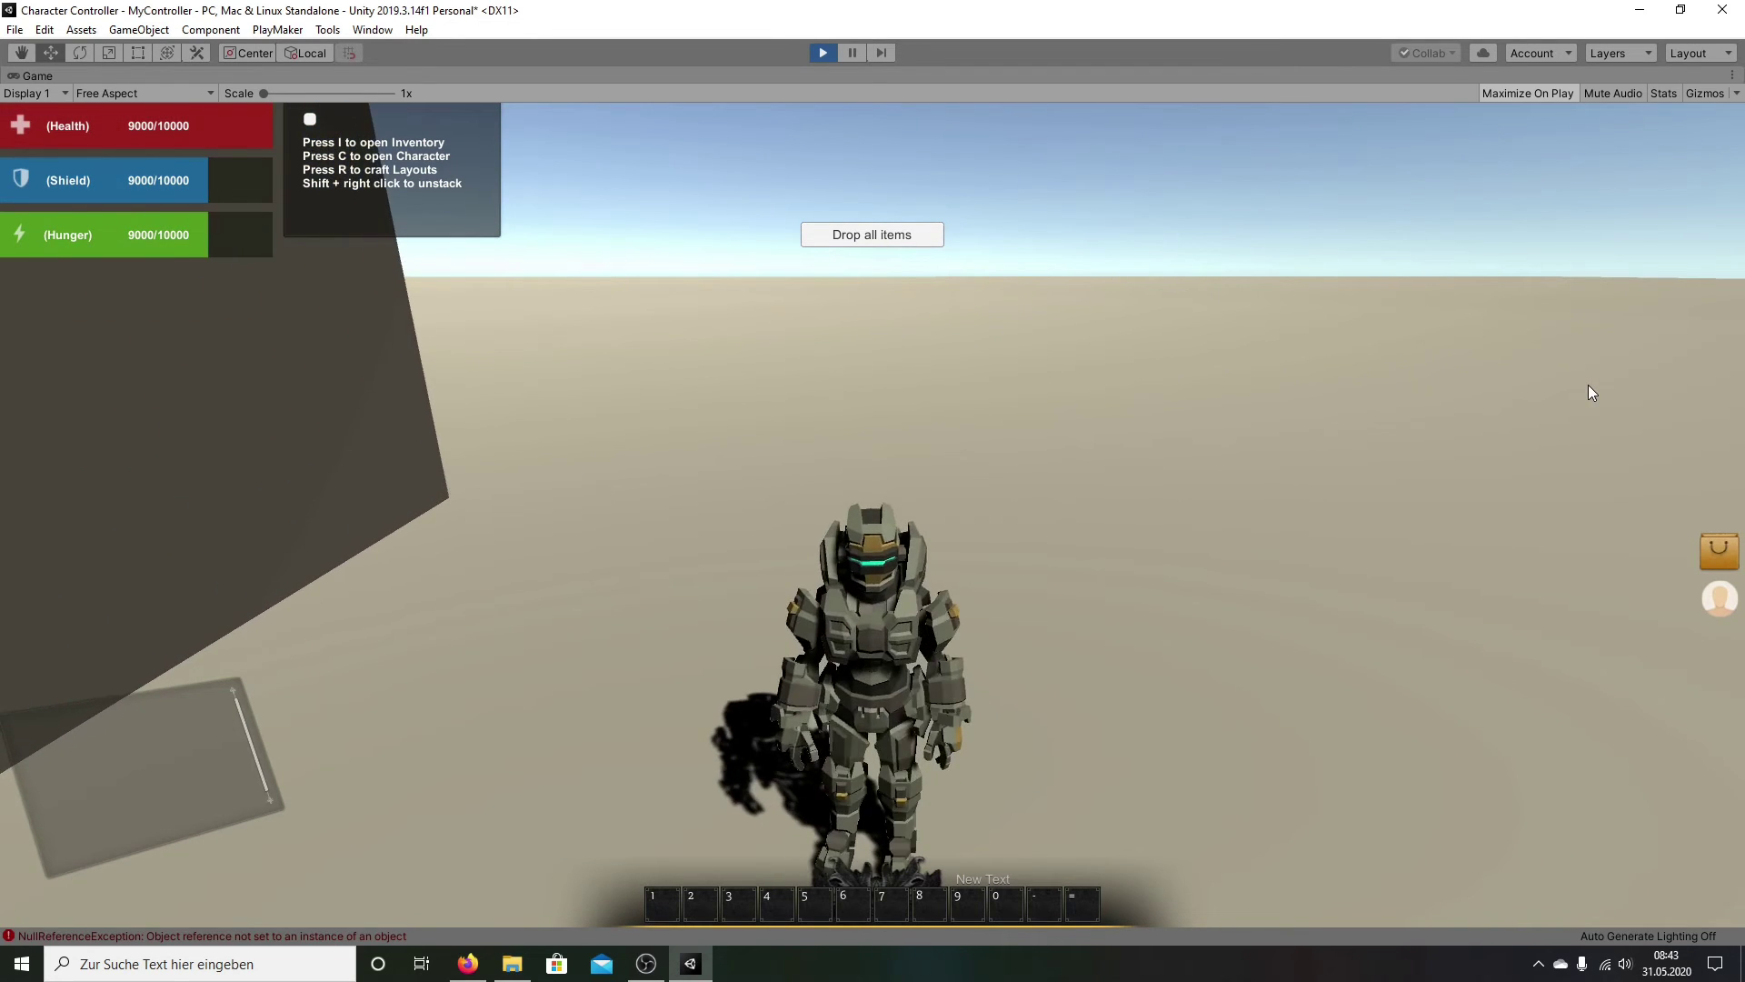
right_drag(1589, 385, 820, 77)
Step: Stop the game and enable Foot IK on the Idle state in the Animator
click(814, 55)
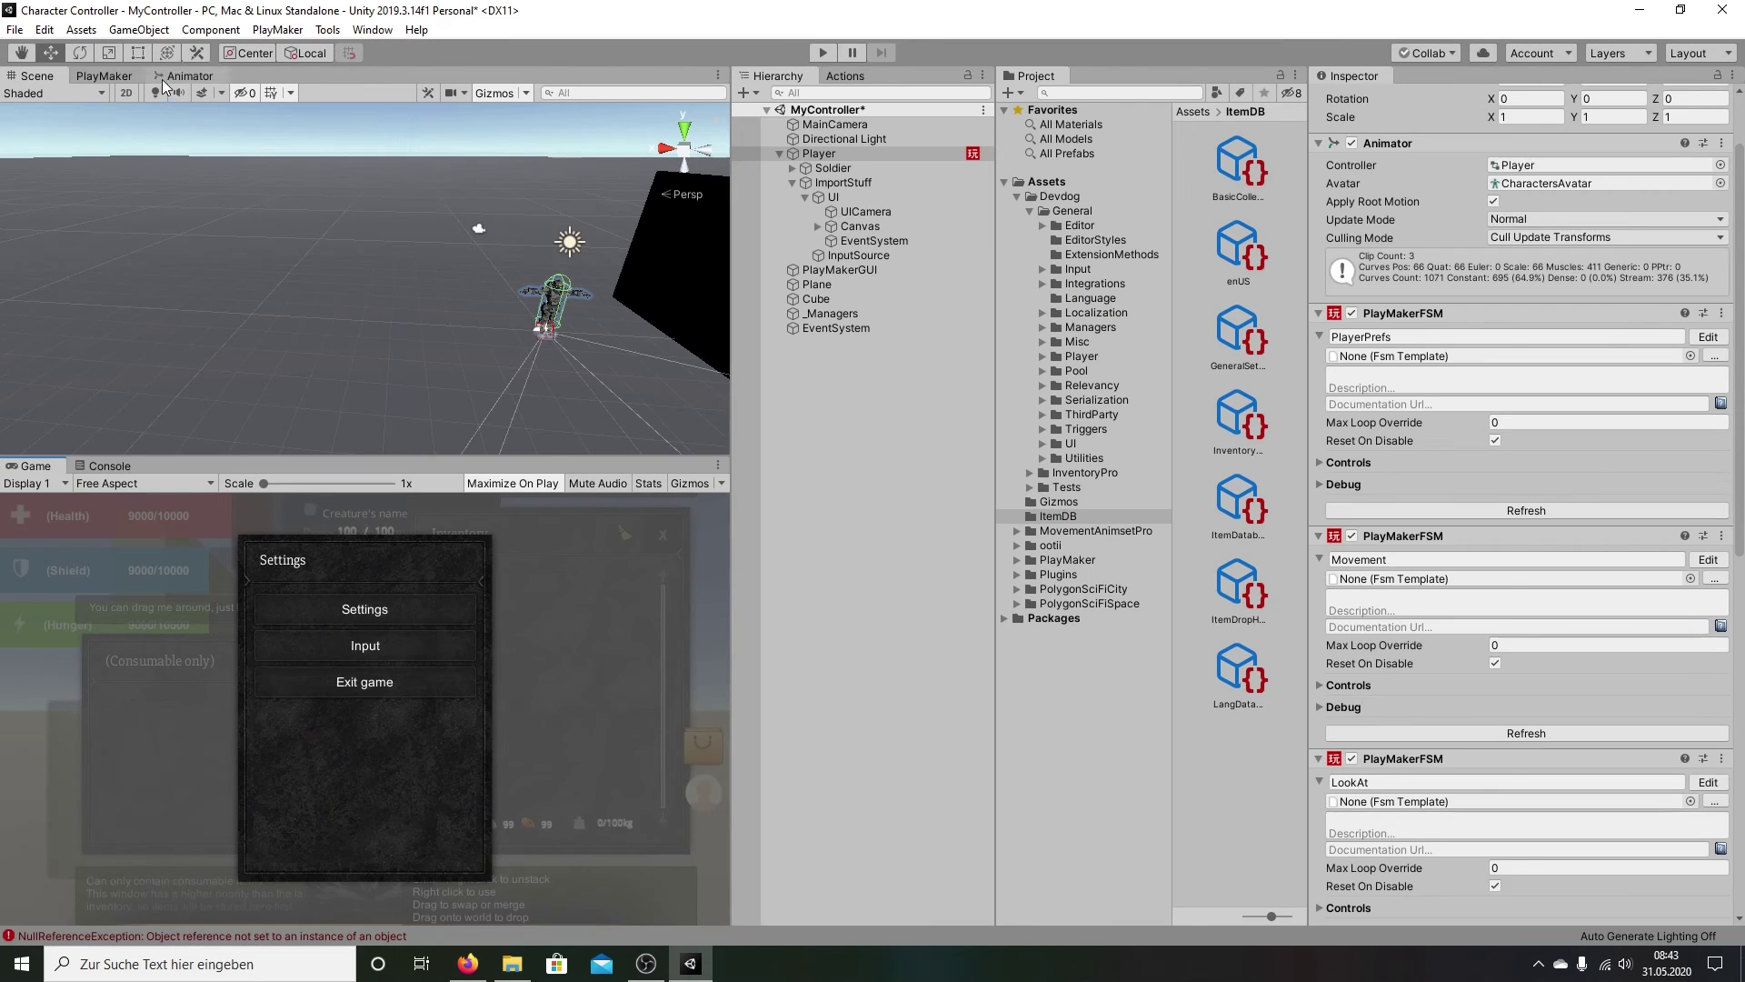
click(164, 78)
click(395, 173)
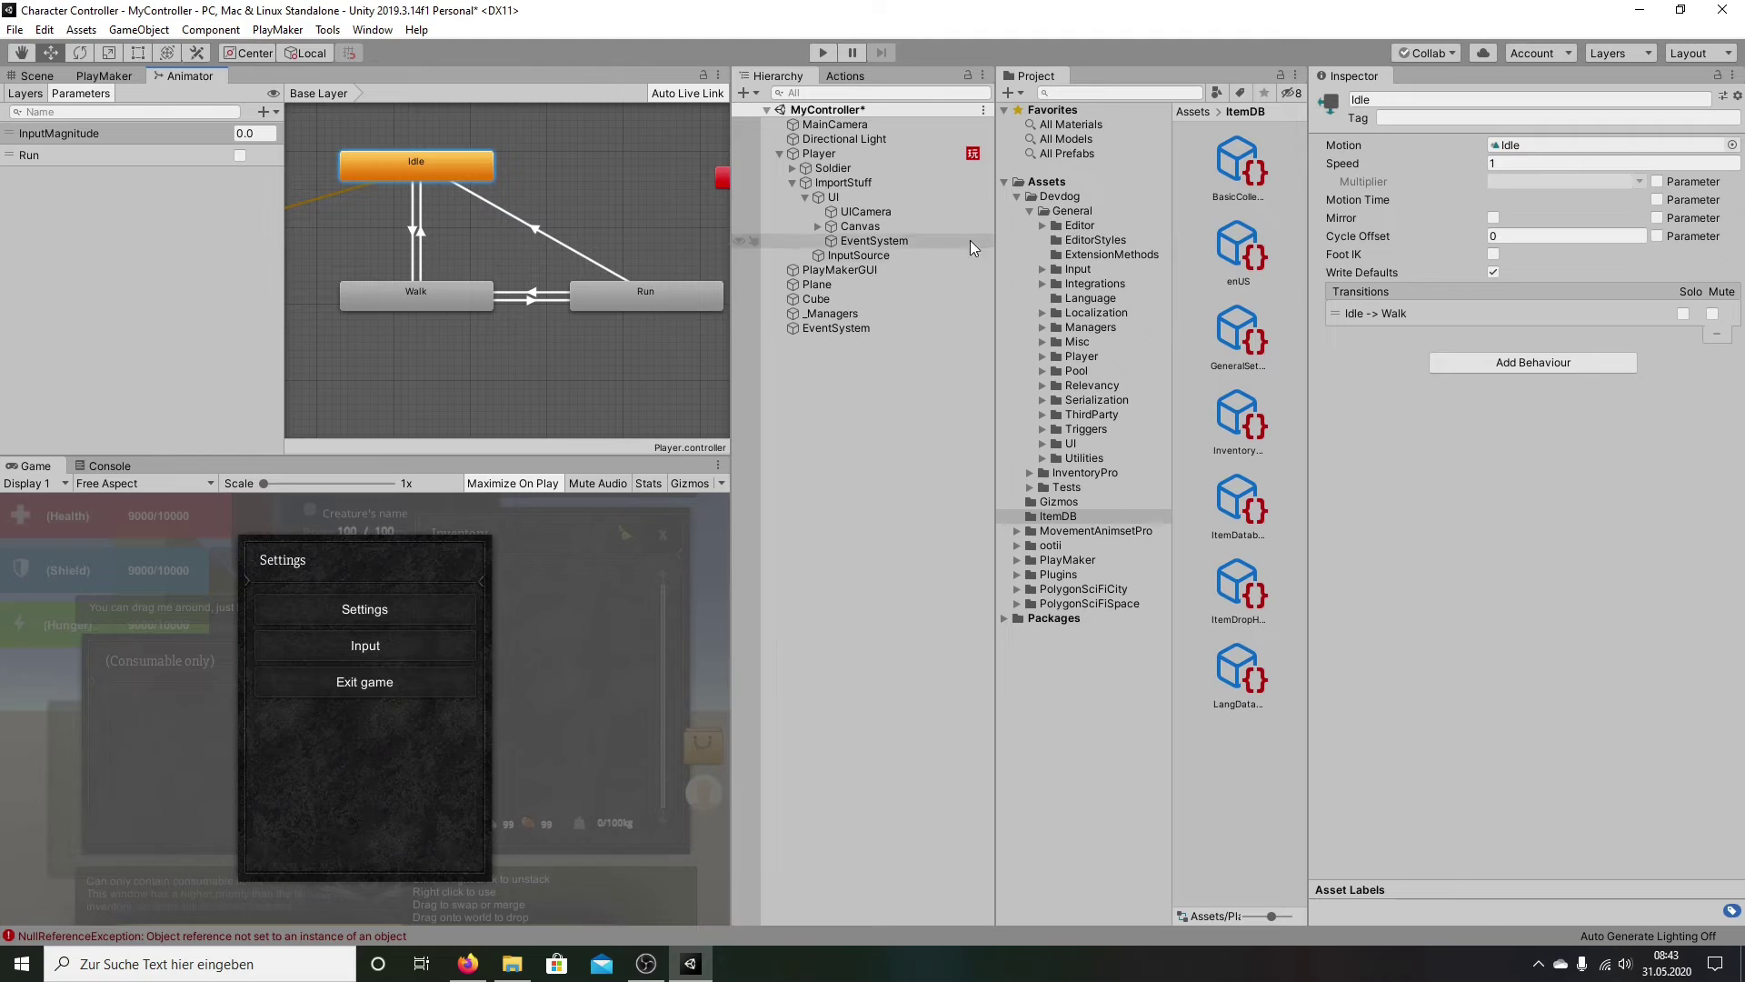
click(1494, 254)
Step: Enable Foot IK on the Walk and Run states, then run the scene again
click(447, 291)
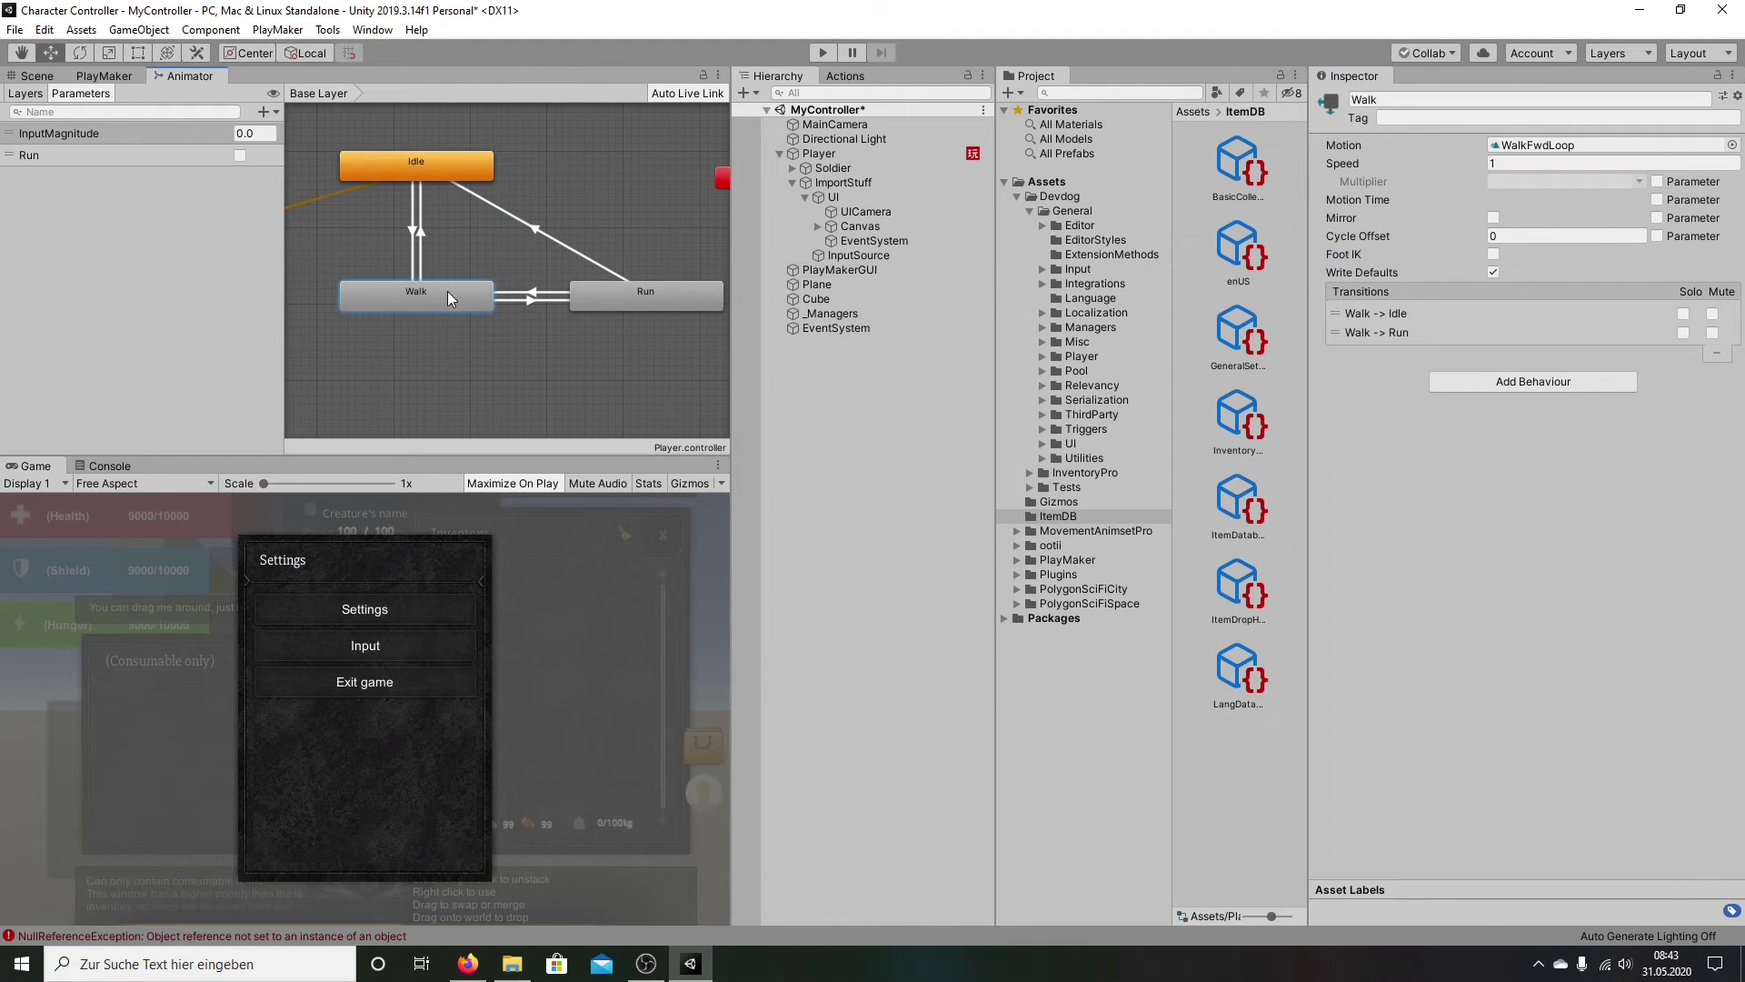
click(1504, 258)
click(604, 298)
click(41, 78)
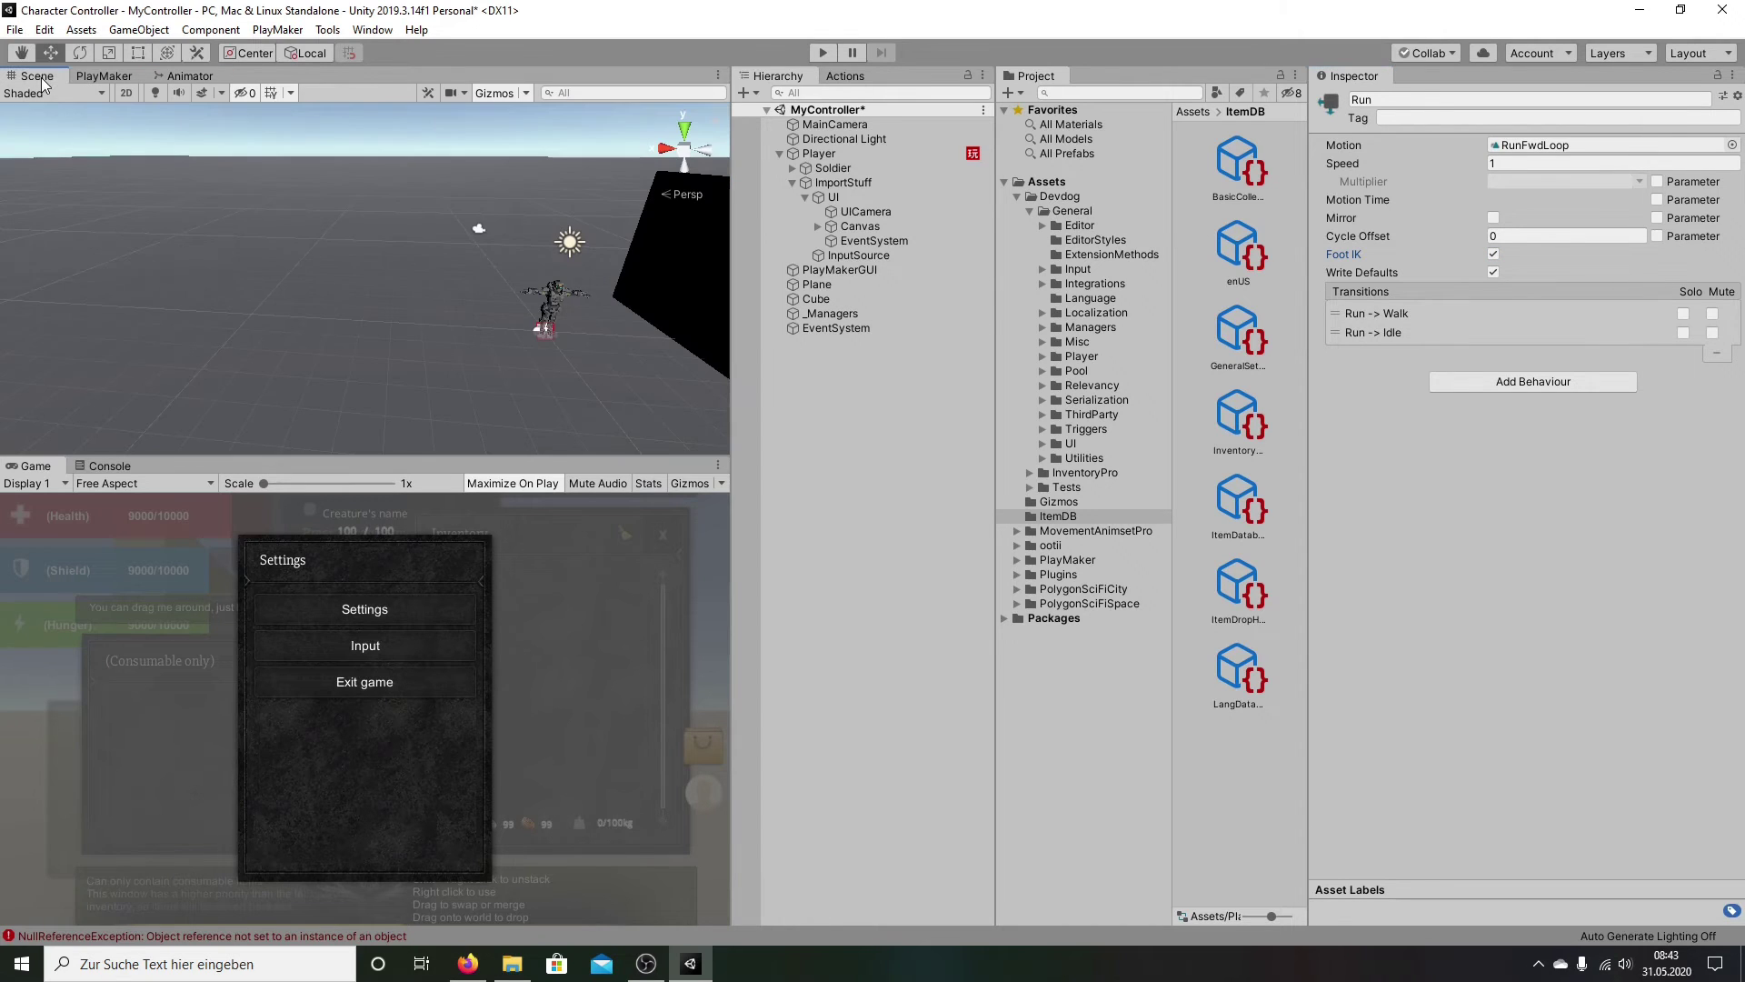
click(823, 53)
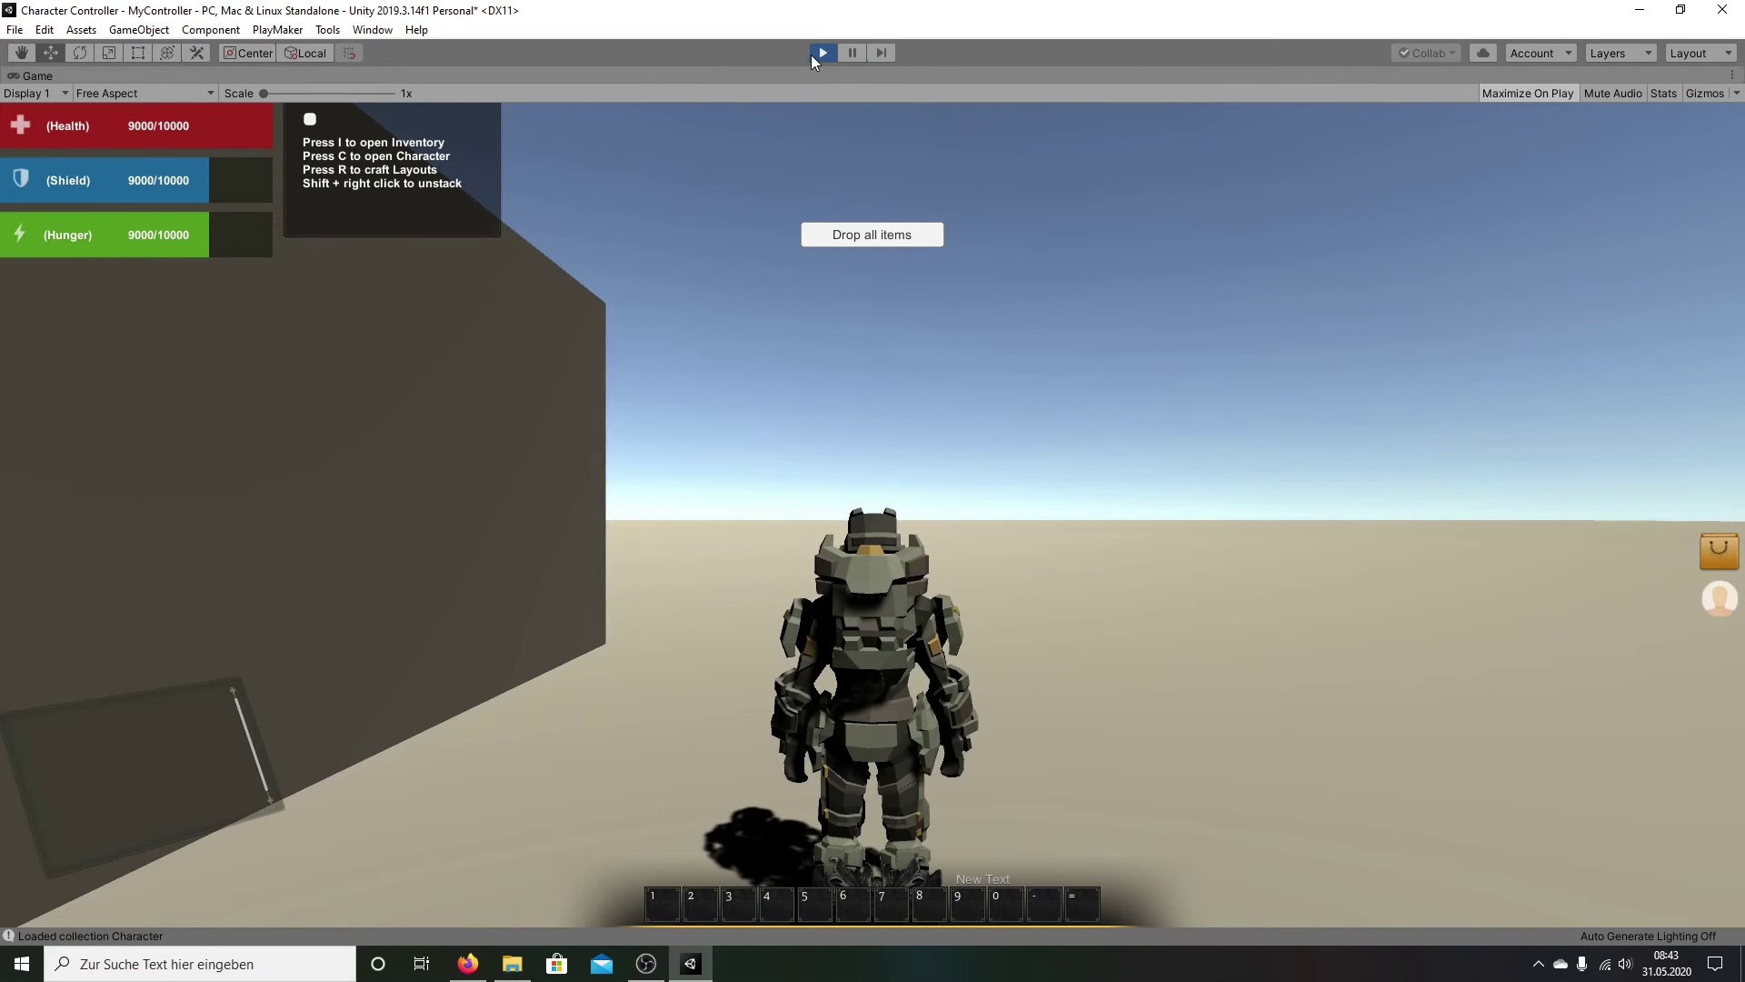
Step: Walk the character back and forth with W and S, then swing the camera right
key(w)
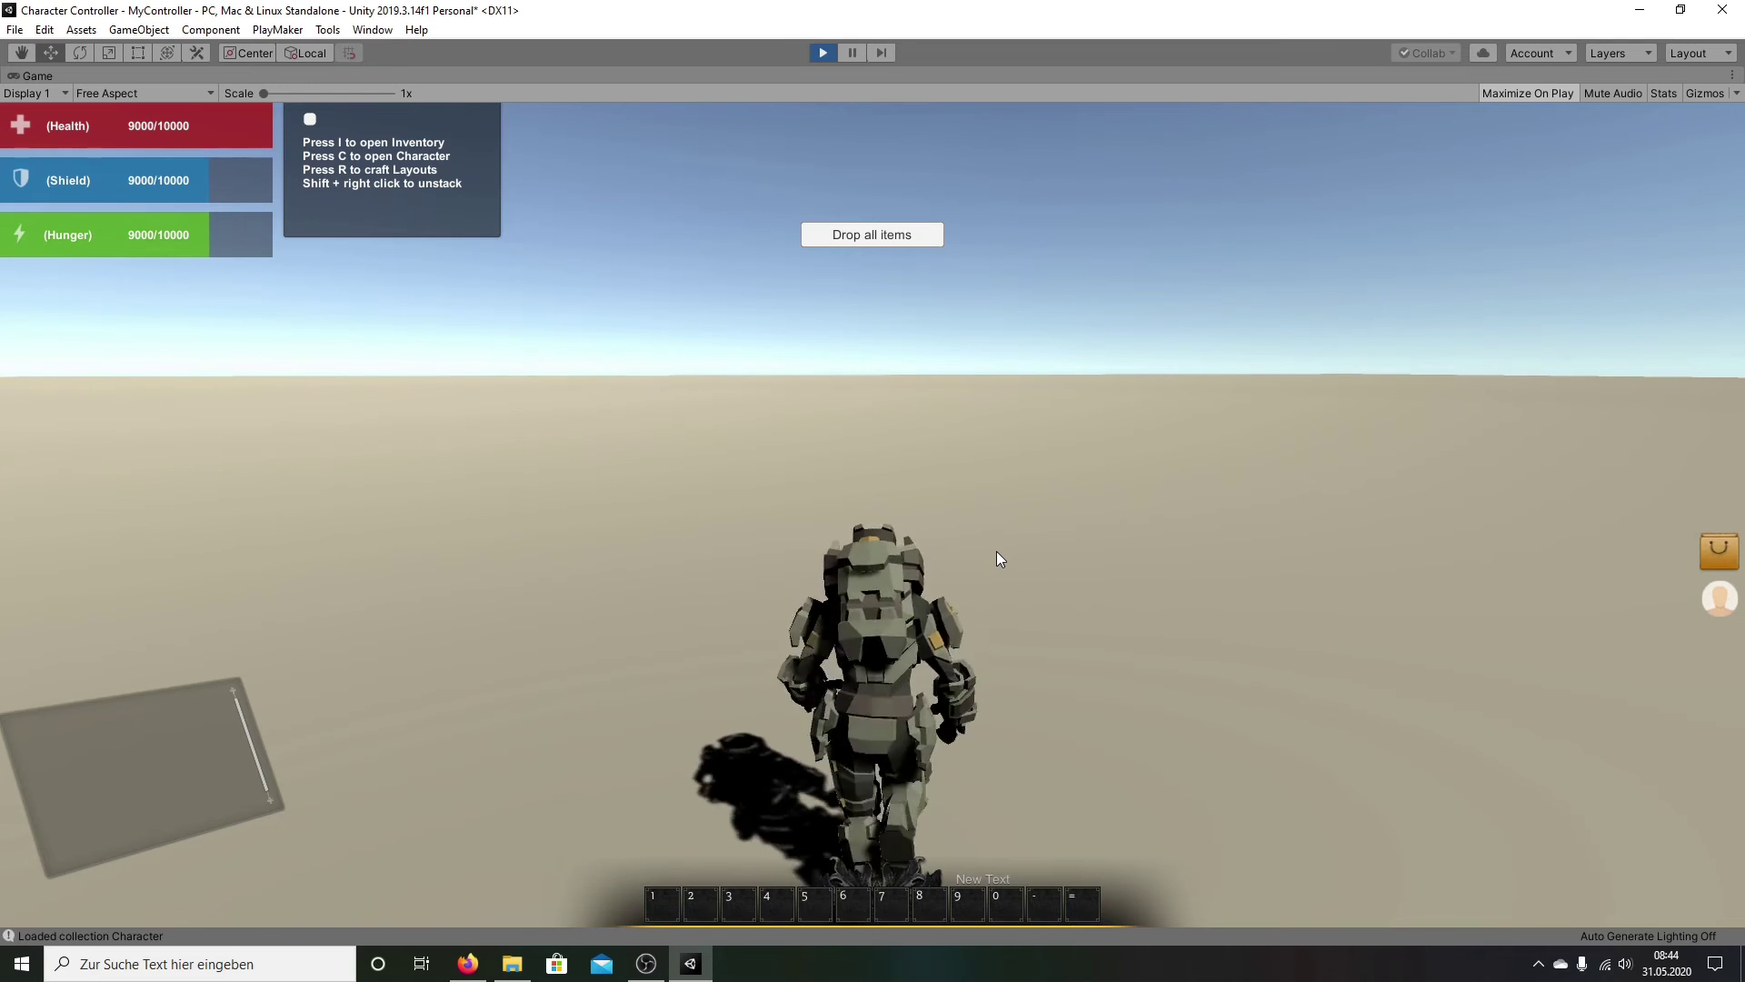
key(s)
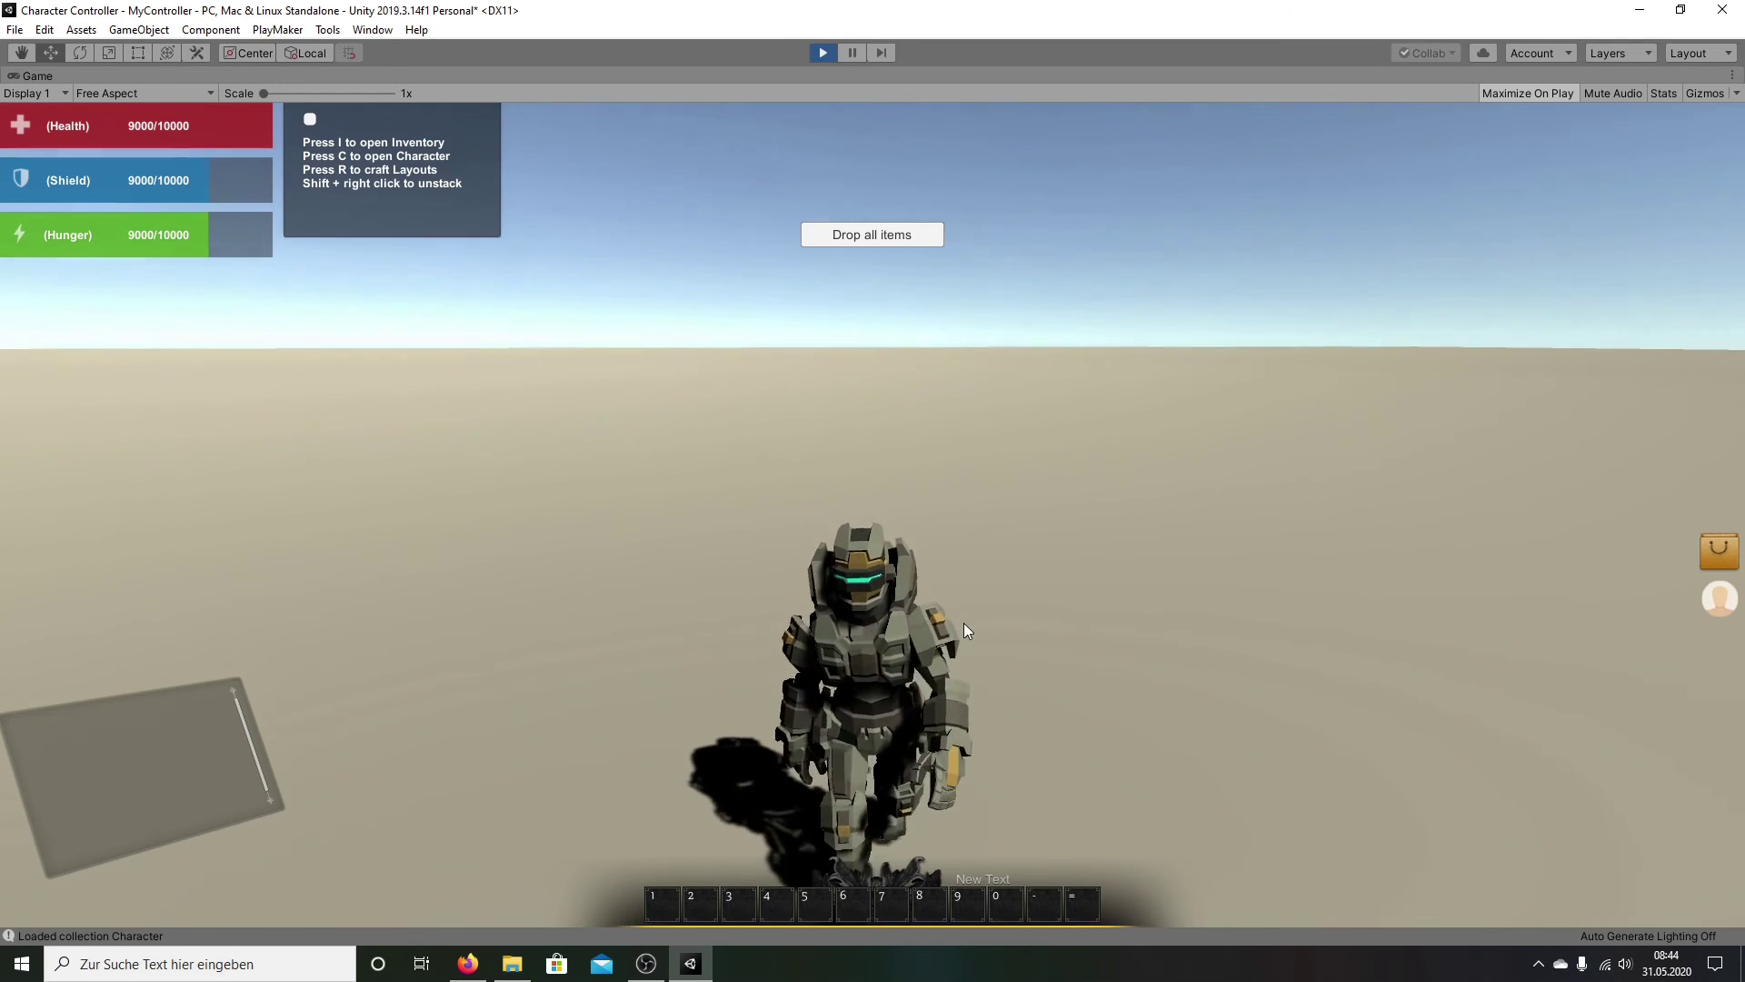
key(s)
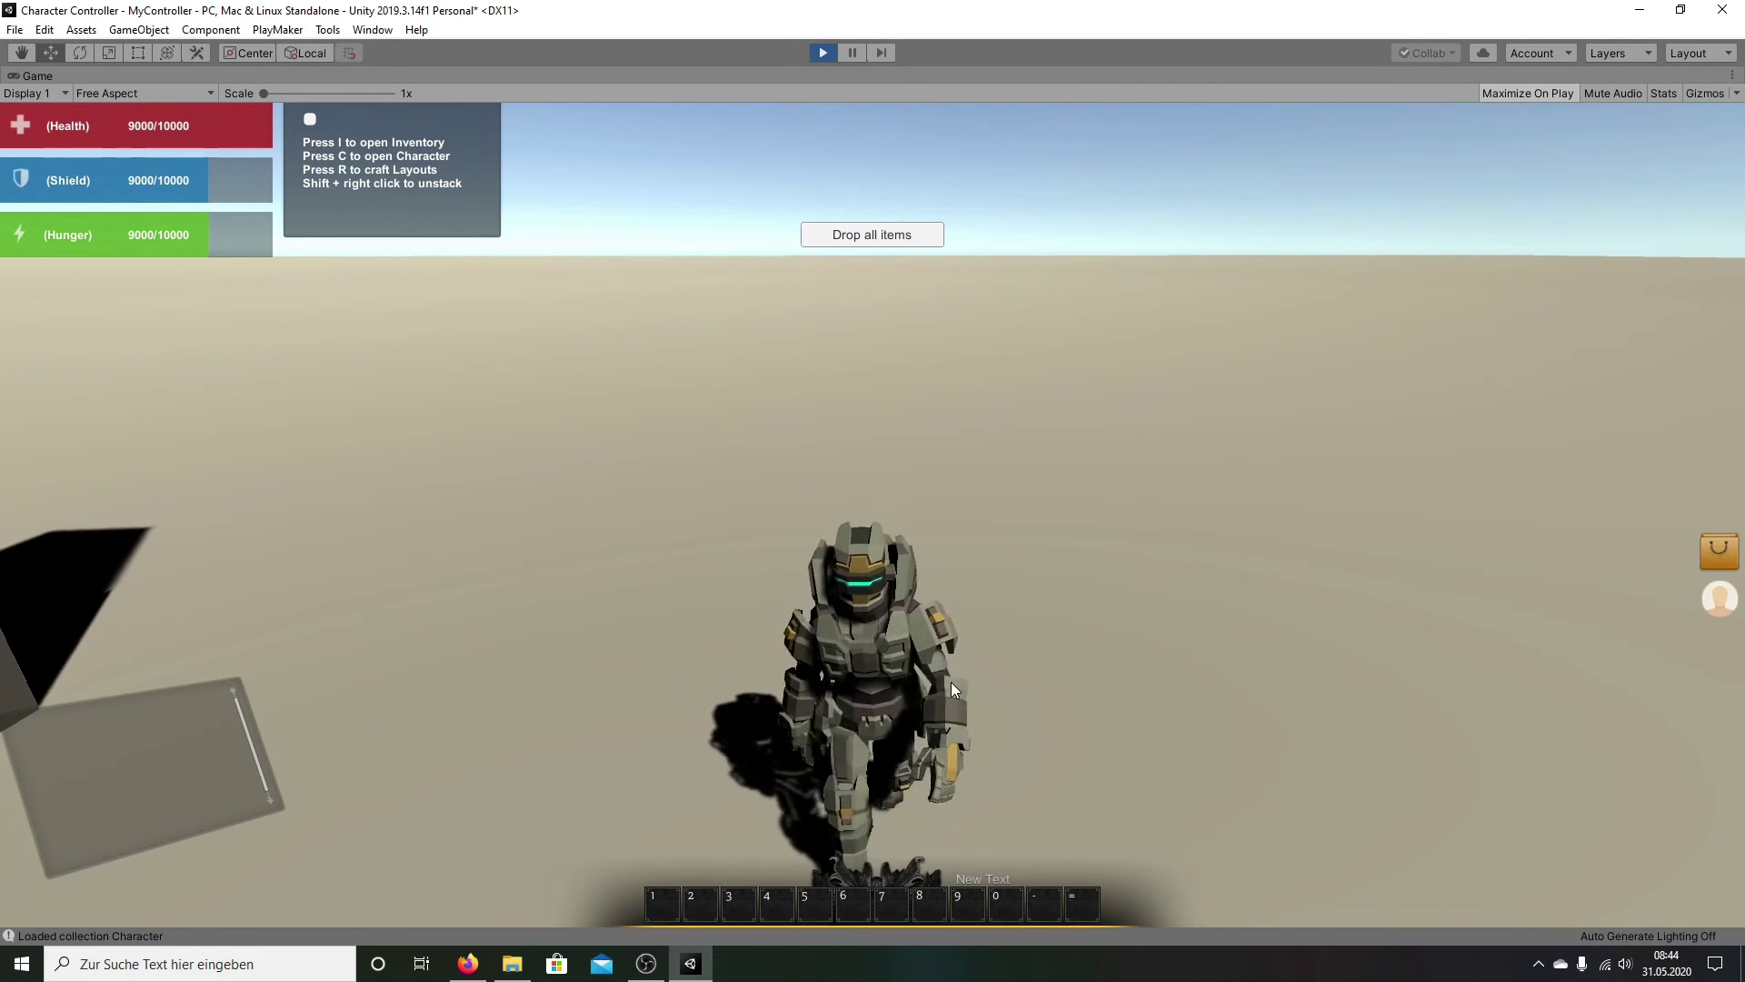
key(s)
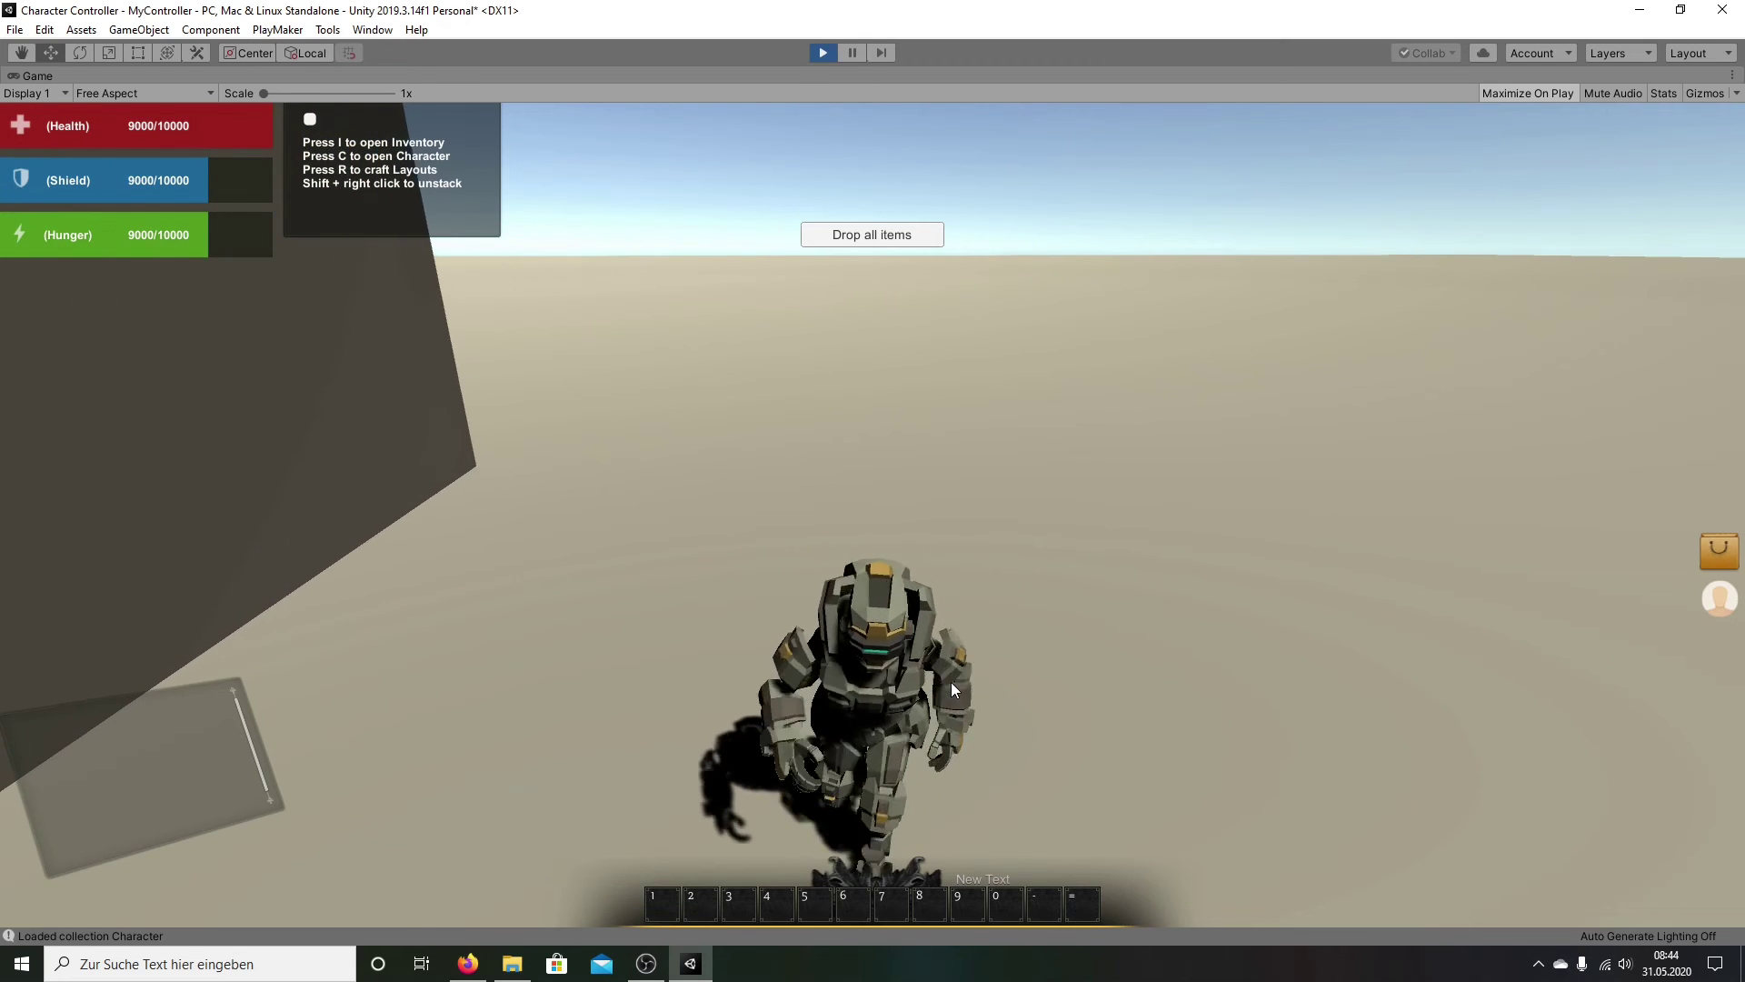
key(w)
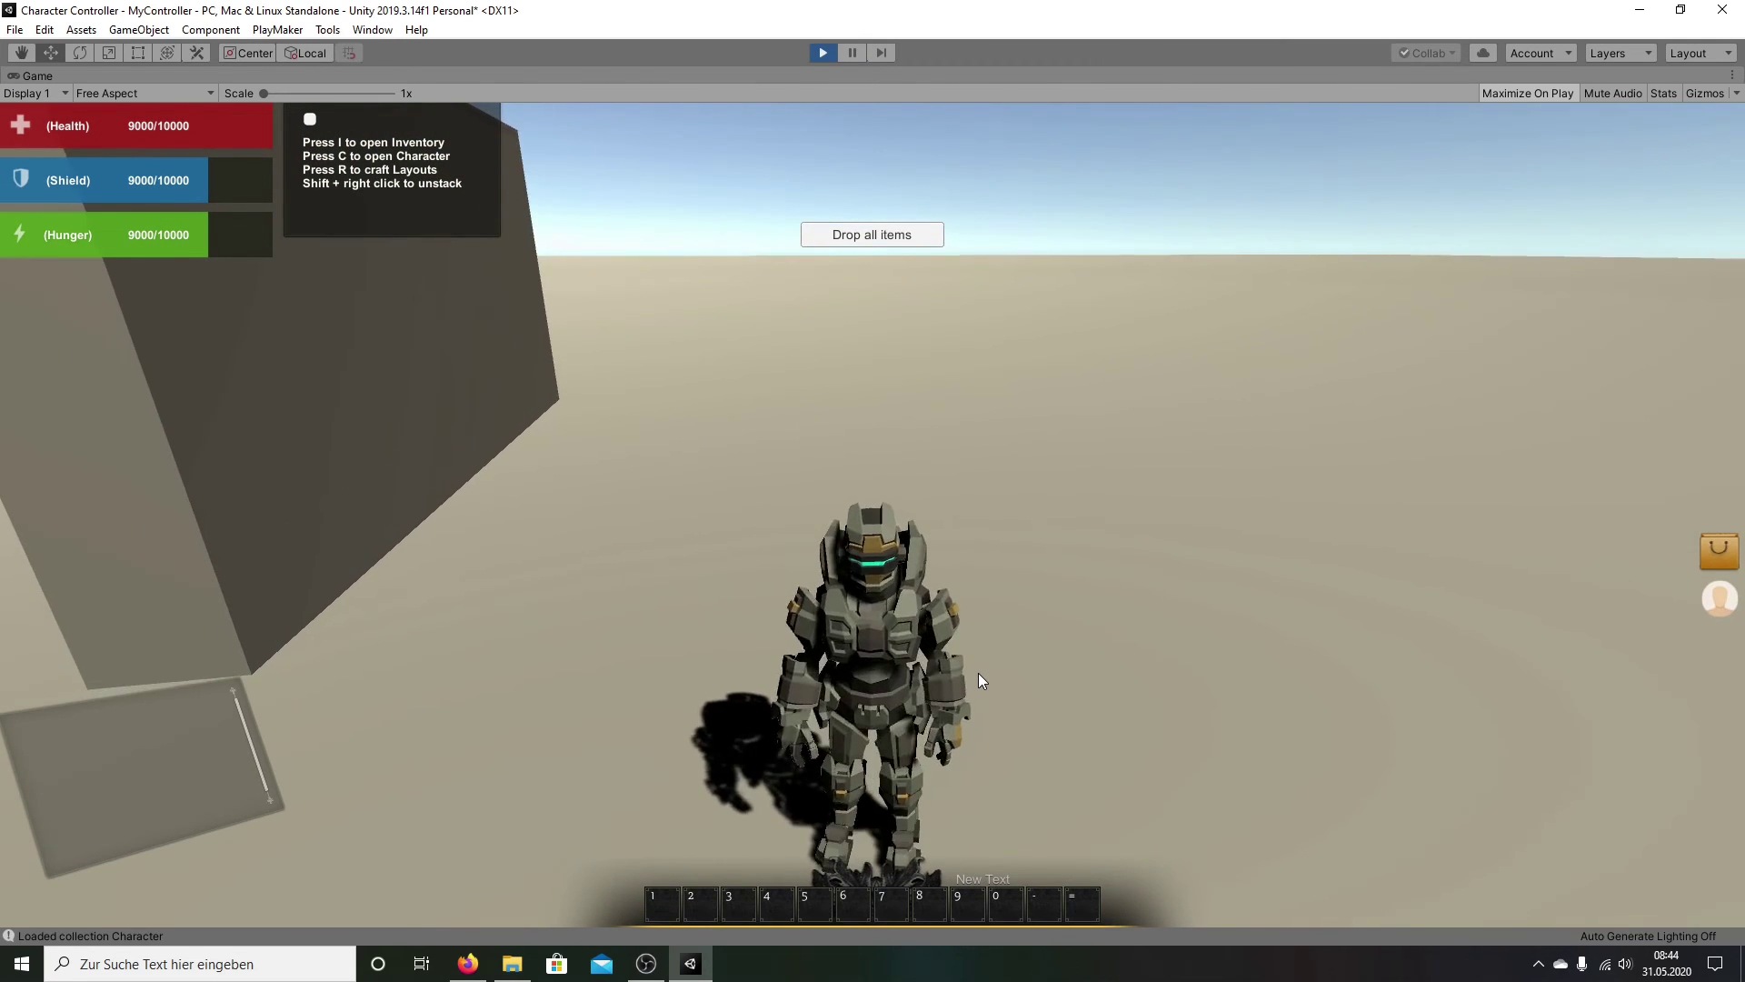
key(w)
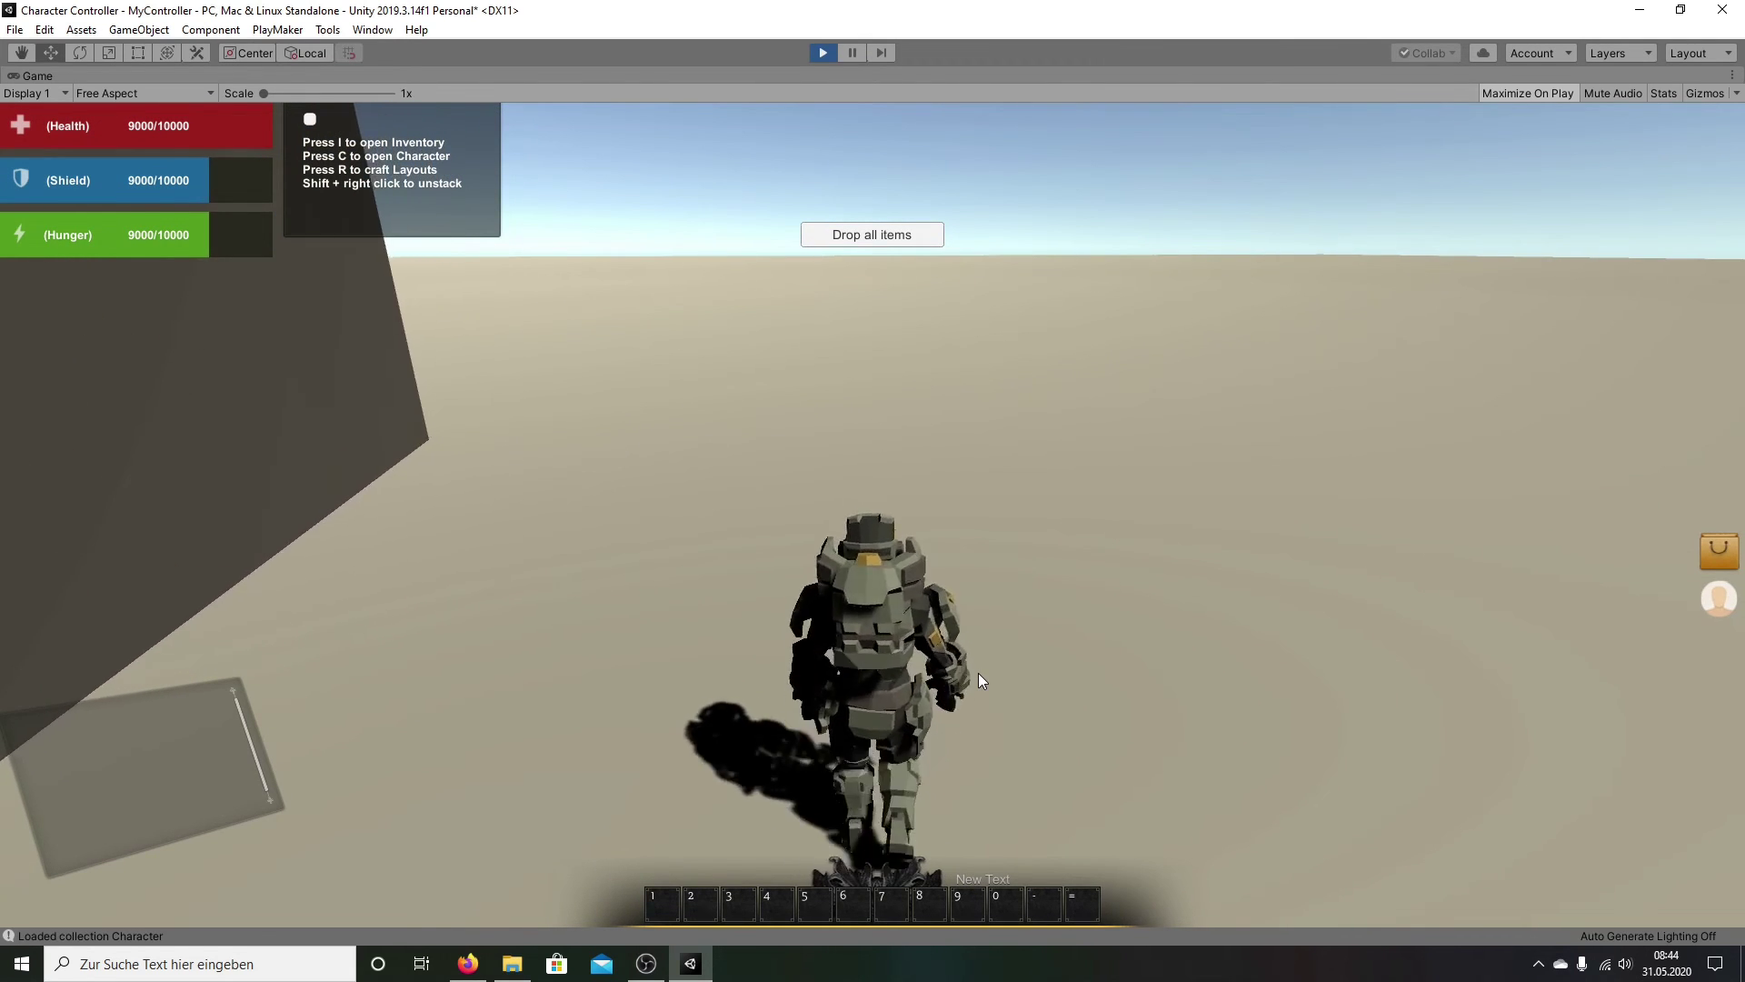
key(w)
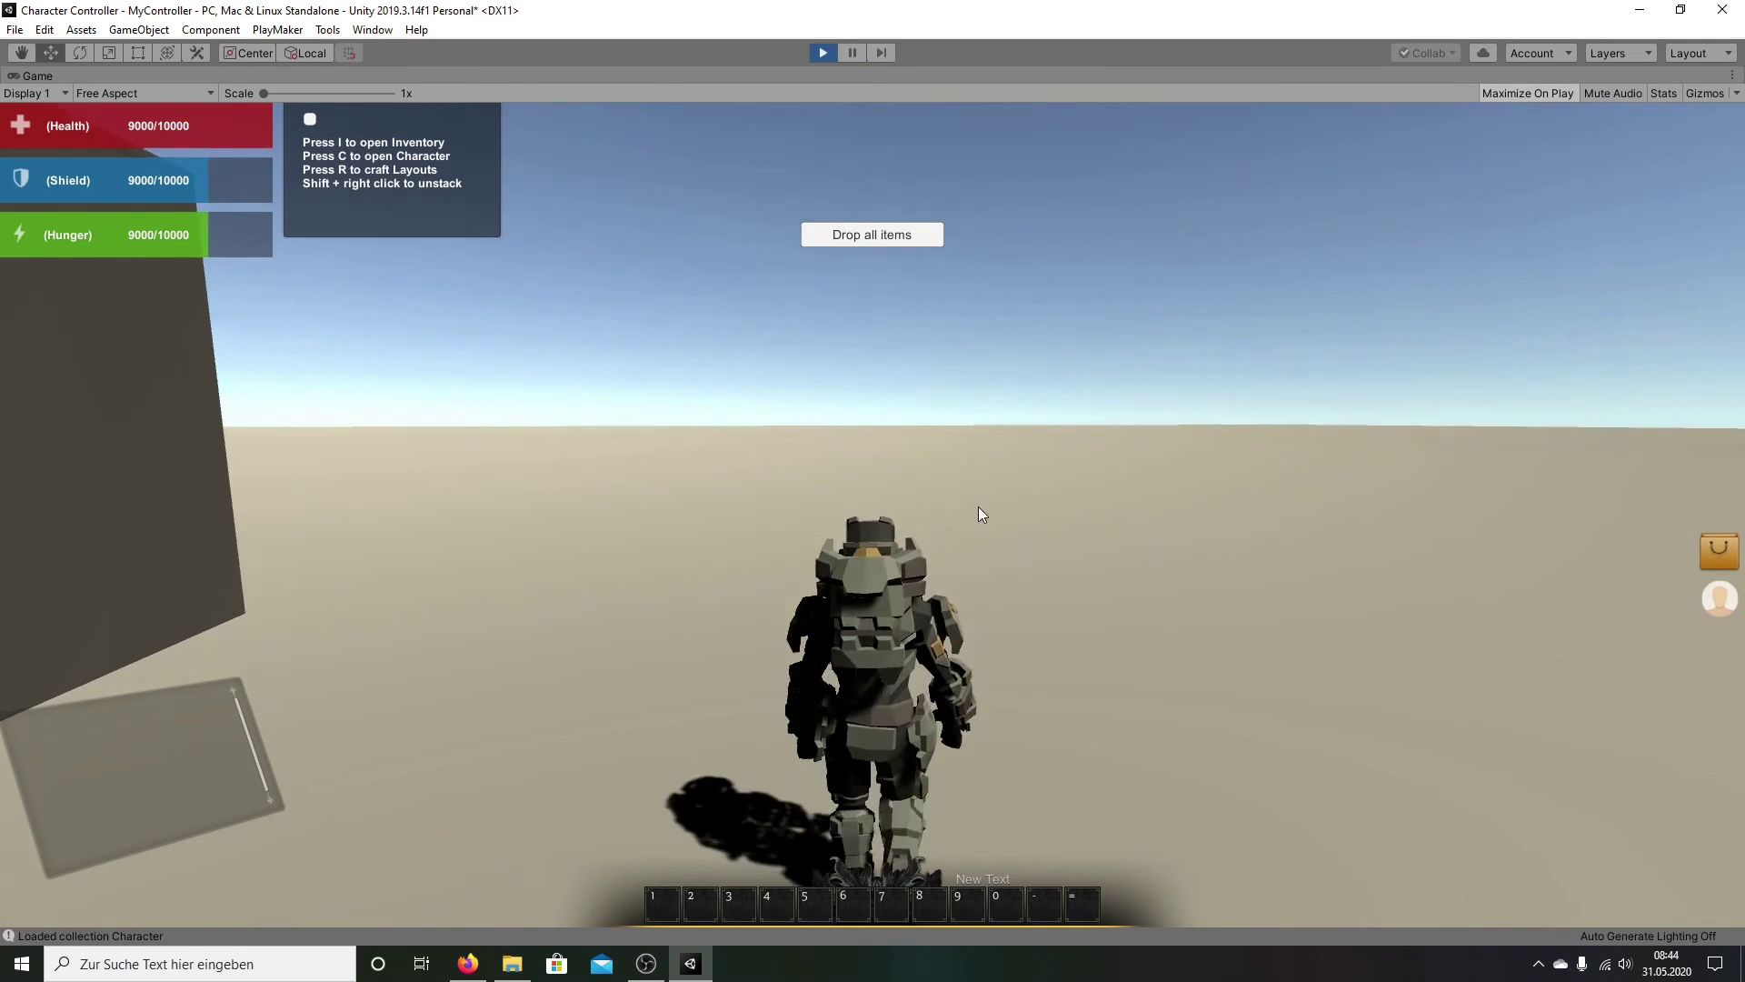
key(s)
key(s)
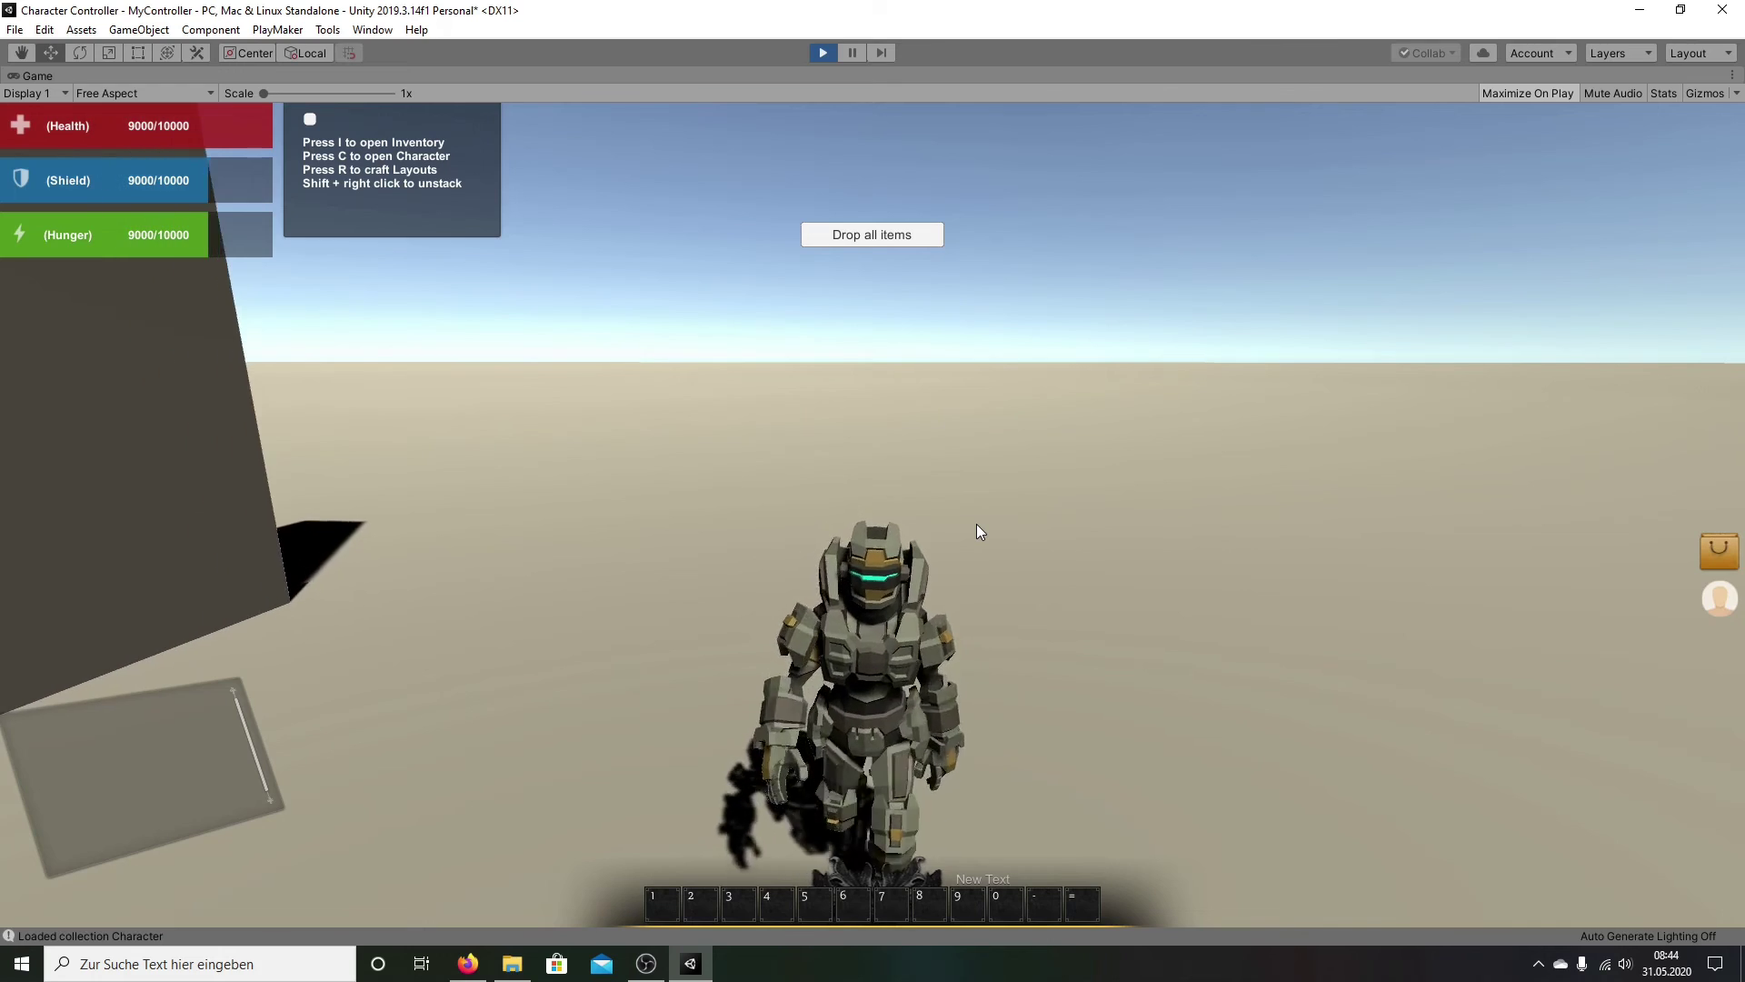
key(w)
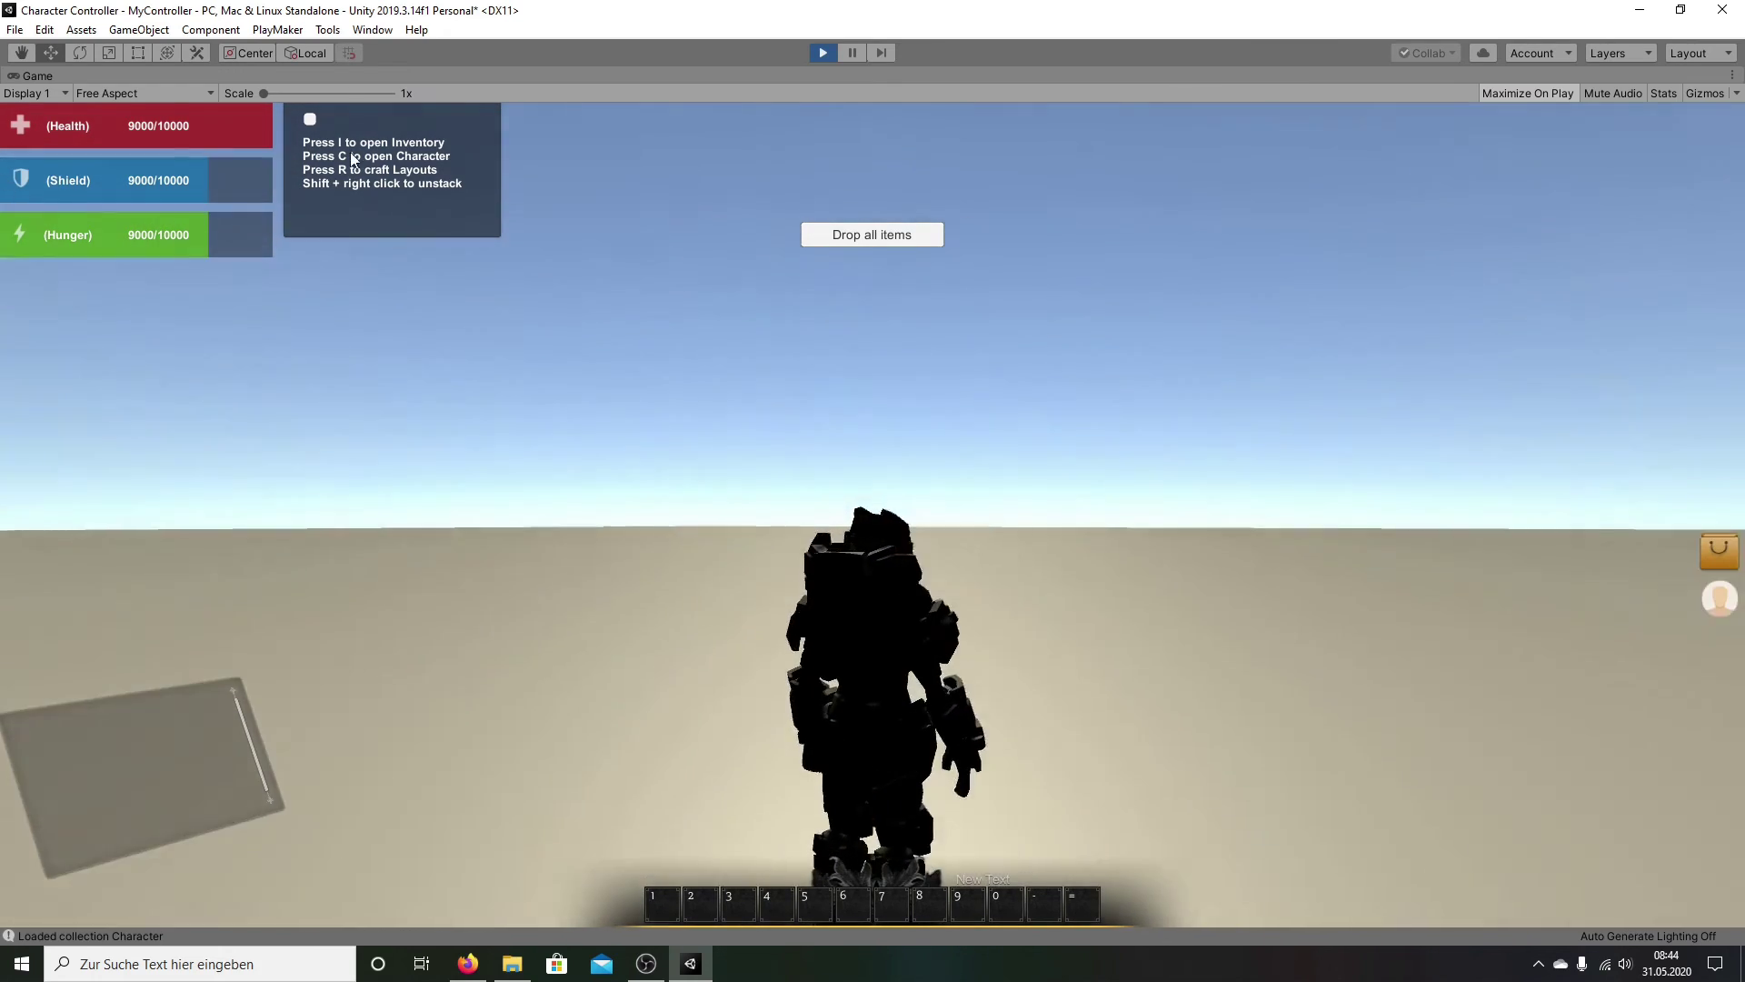
right_drag(353, 160, 803, 41)
Step: Stop the game, inspect the NullReference and Hunger stat errors in the Console, and select Hunger
click(822, 51)
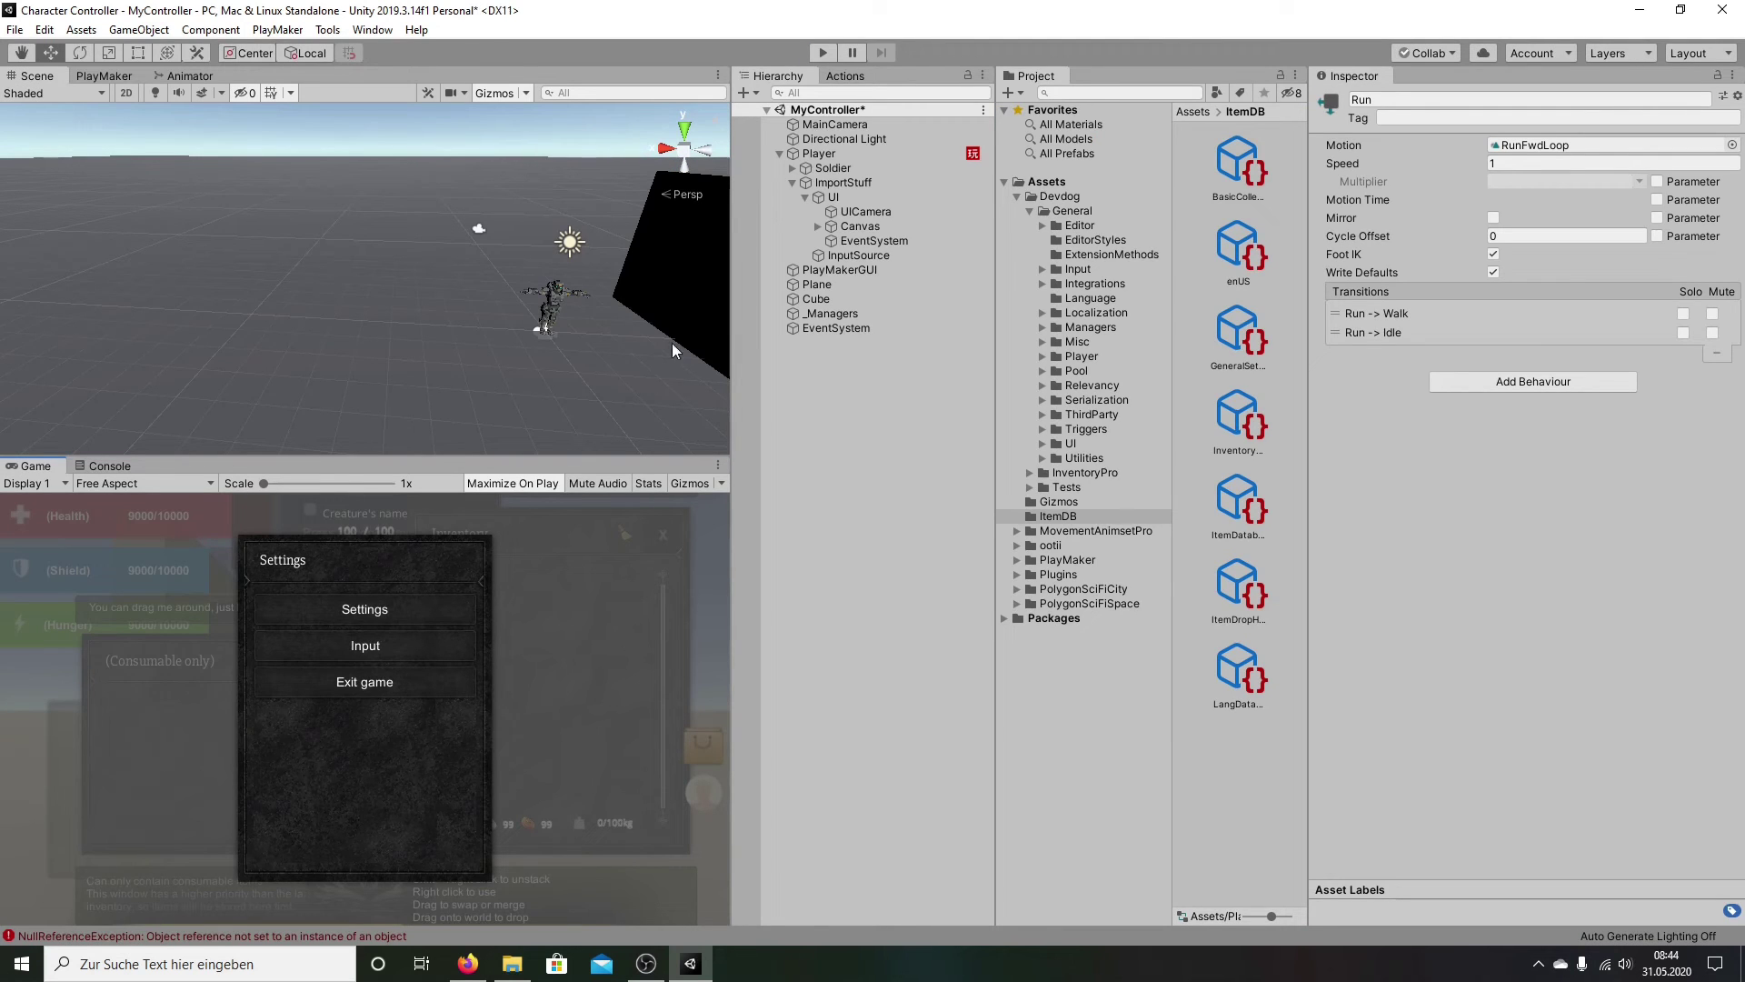
click(436, 930)
scroll(620, 593, up, 4)
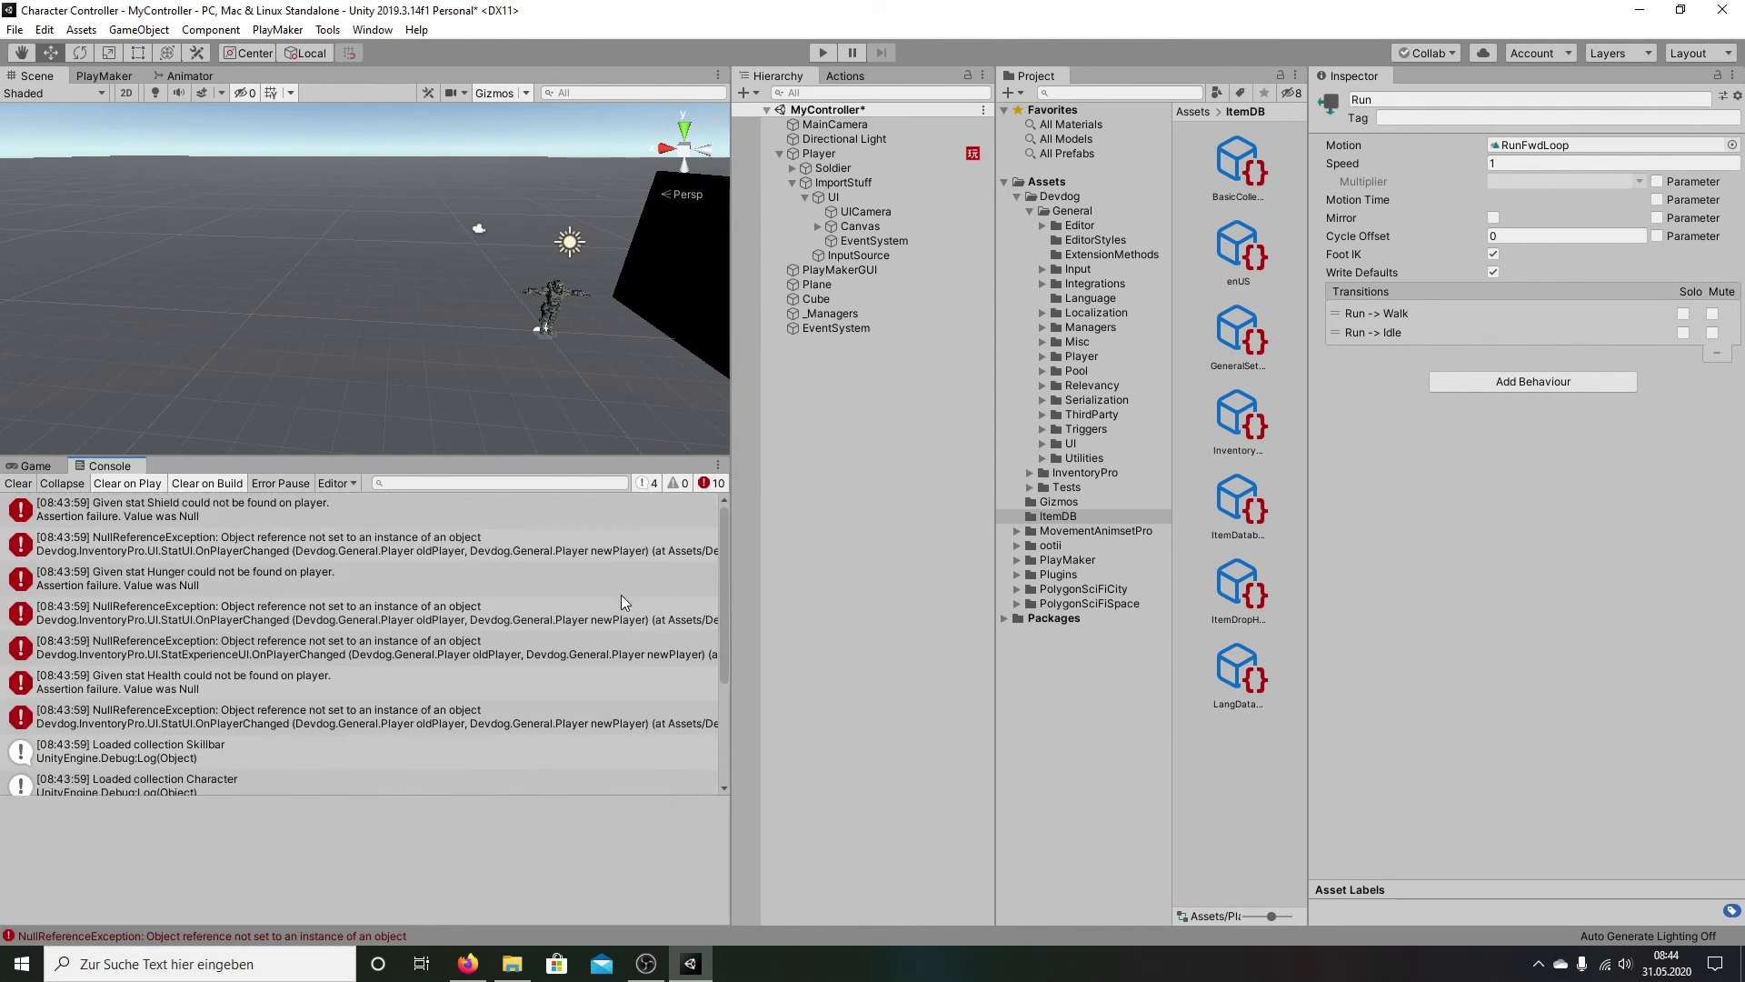
click(242, 553)
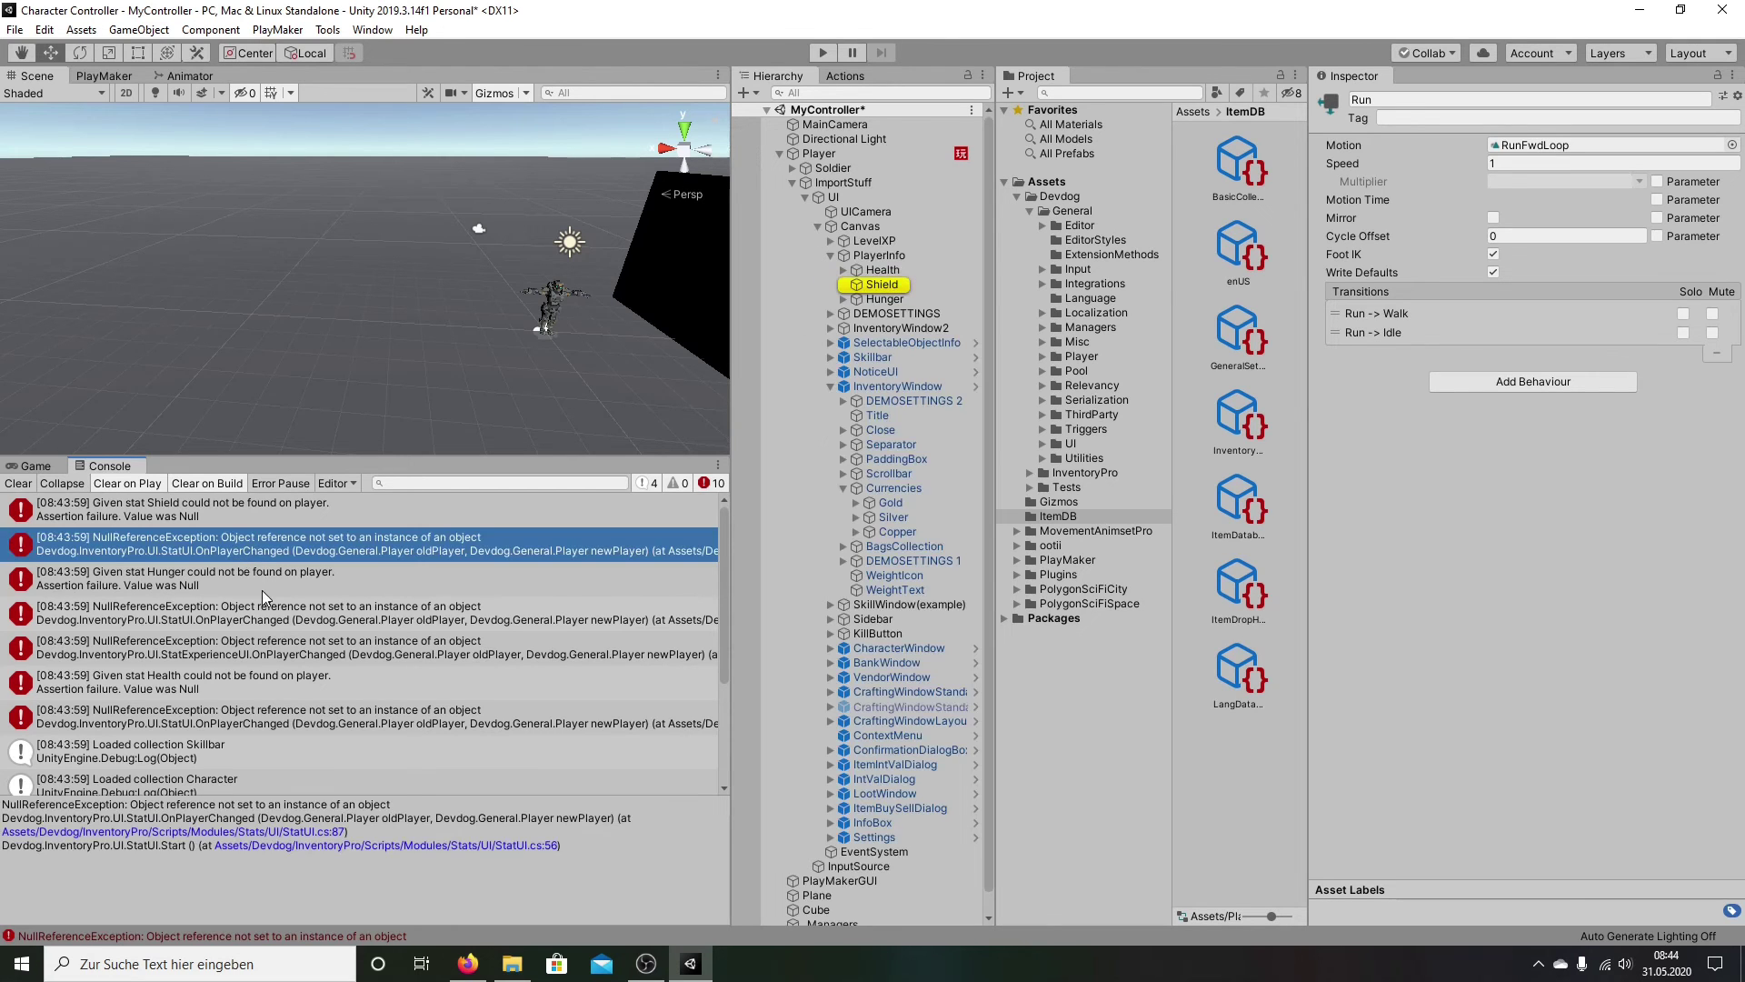
click(249, 581)
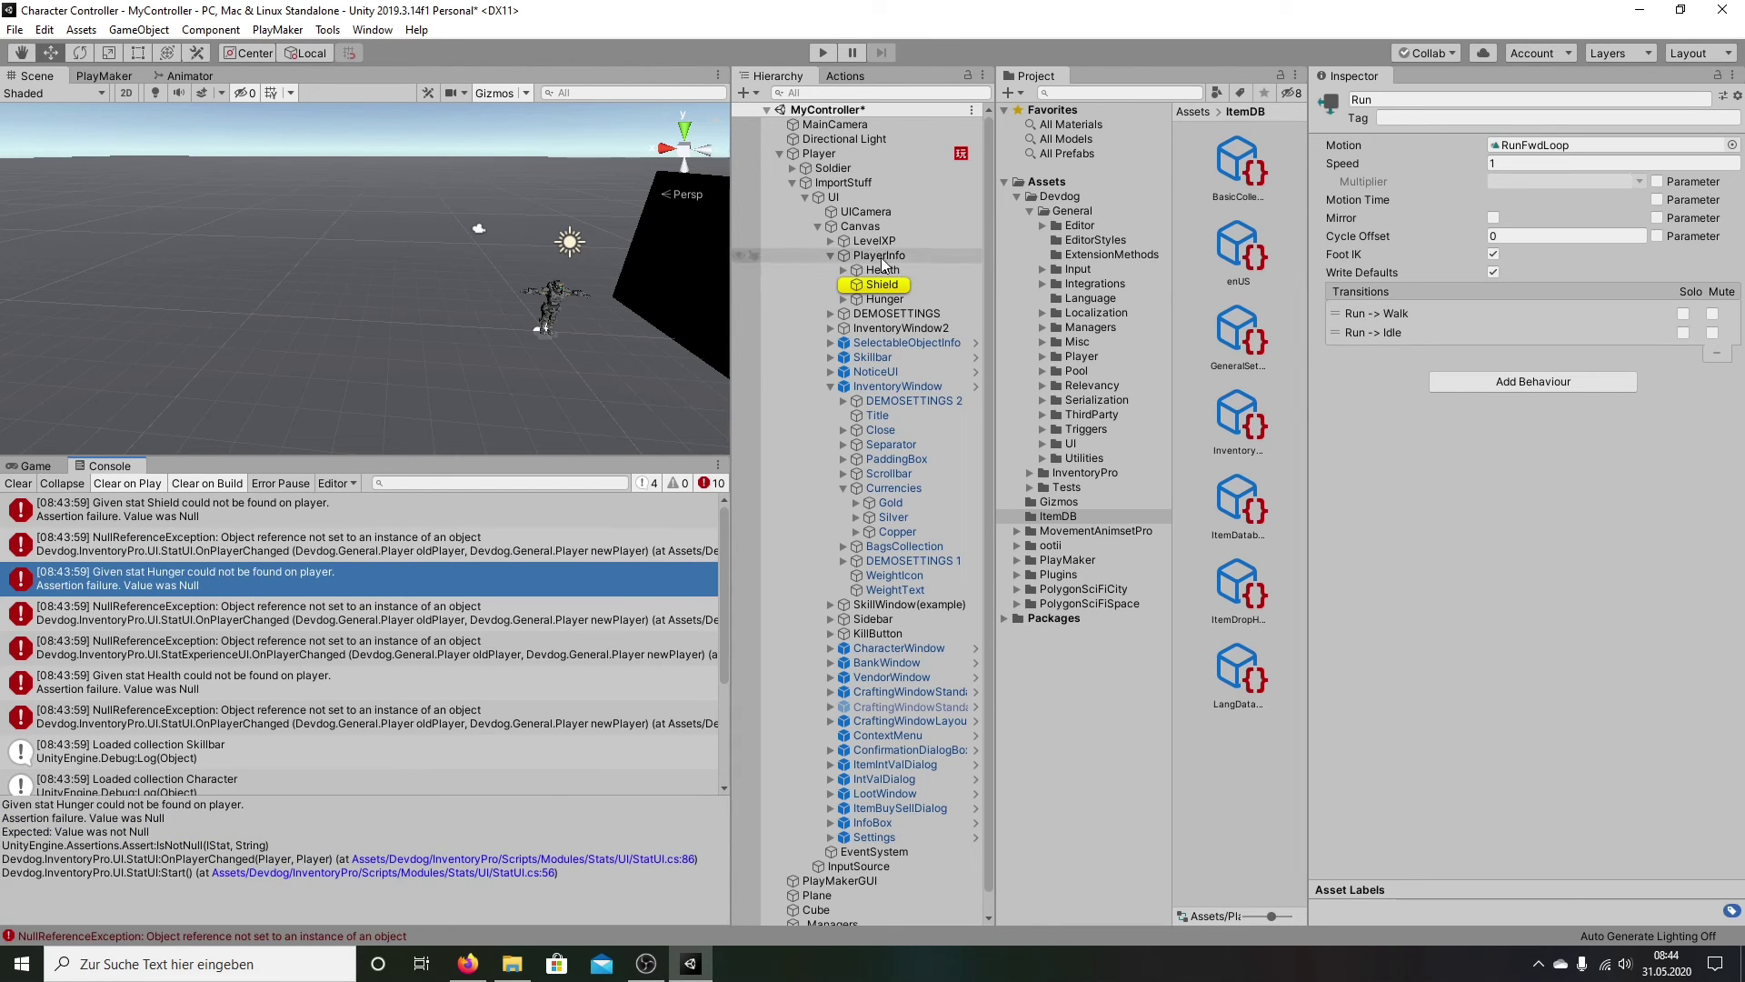
click(885, 299)
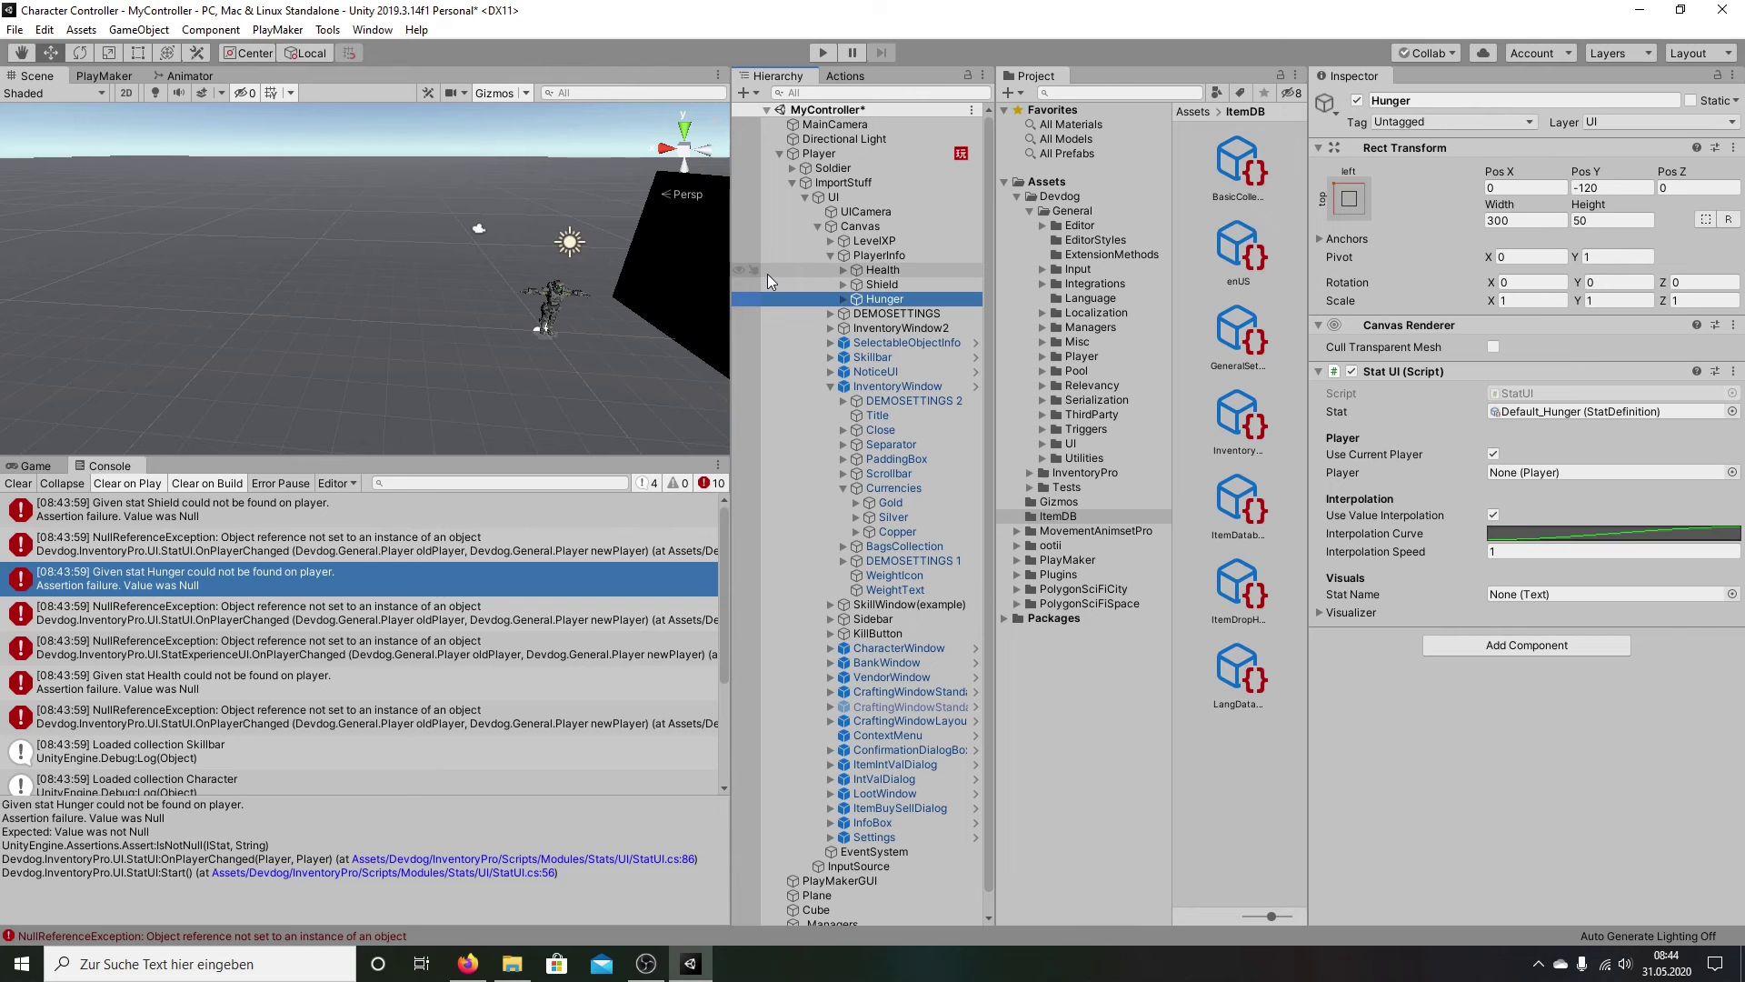
Step: Open the Inventory Pro main editor, scan the project for setup issues, and close the wizard
click(337, 36)
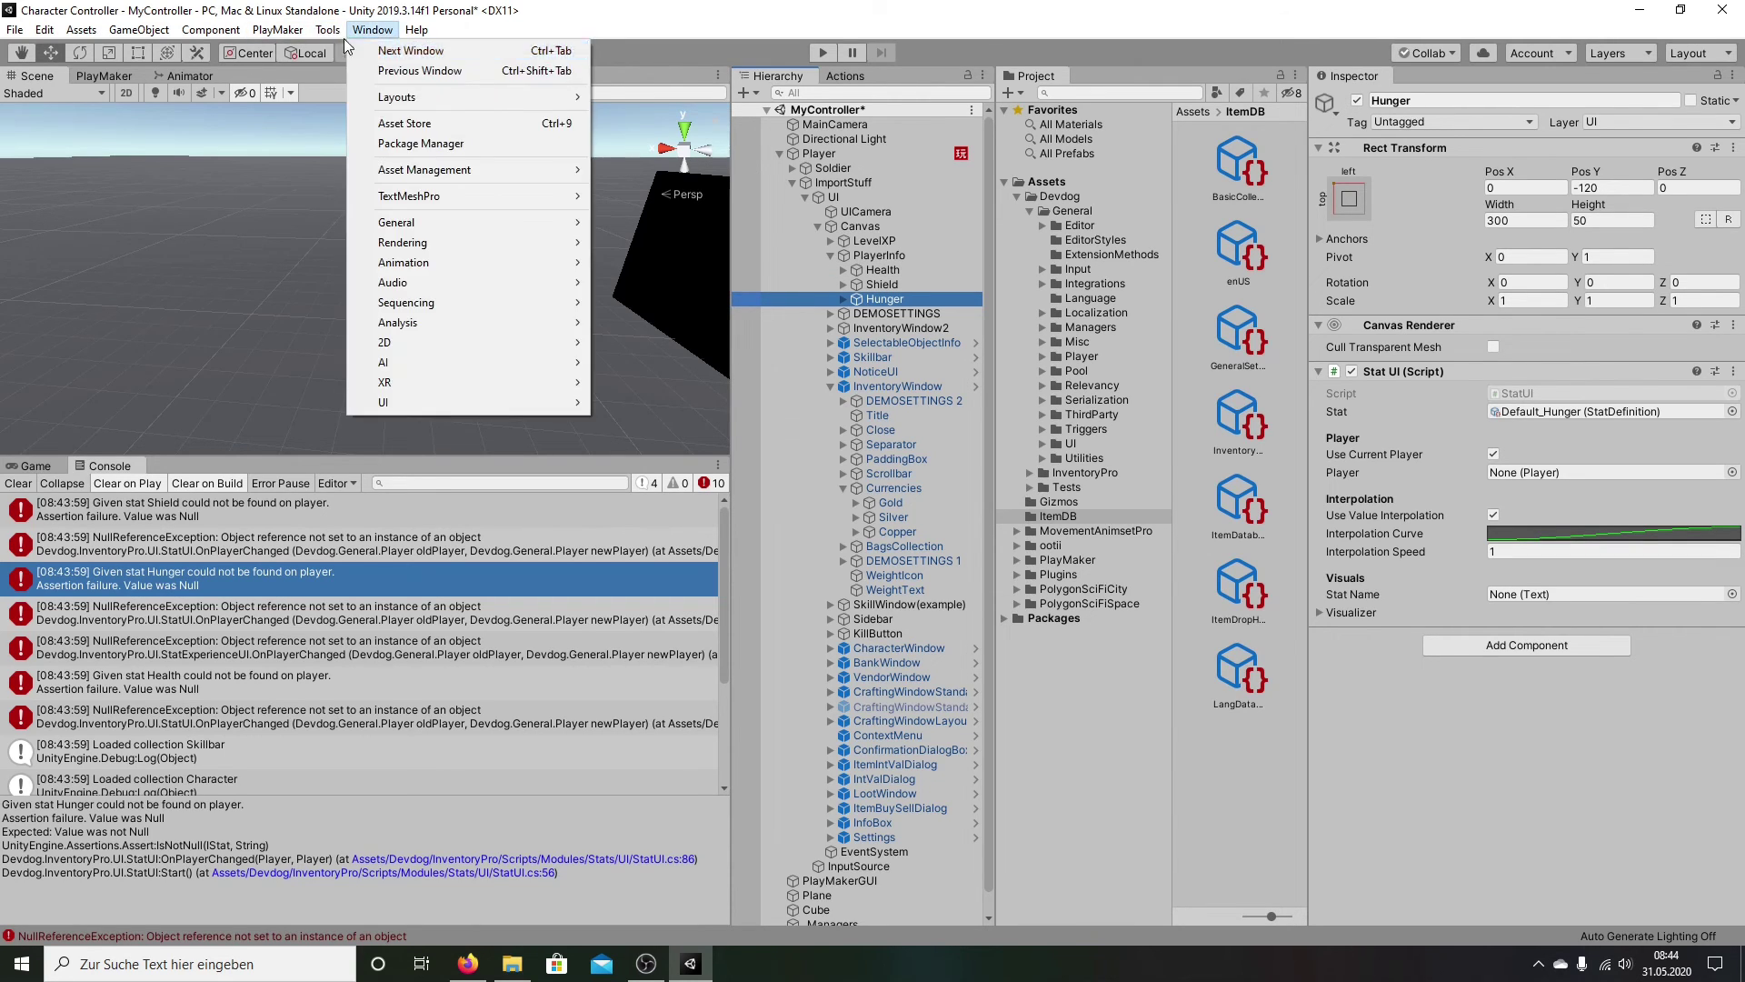
click(473, 52)
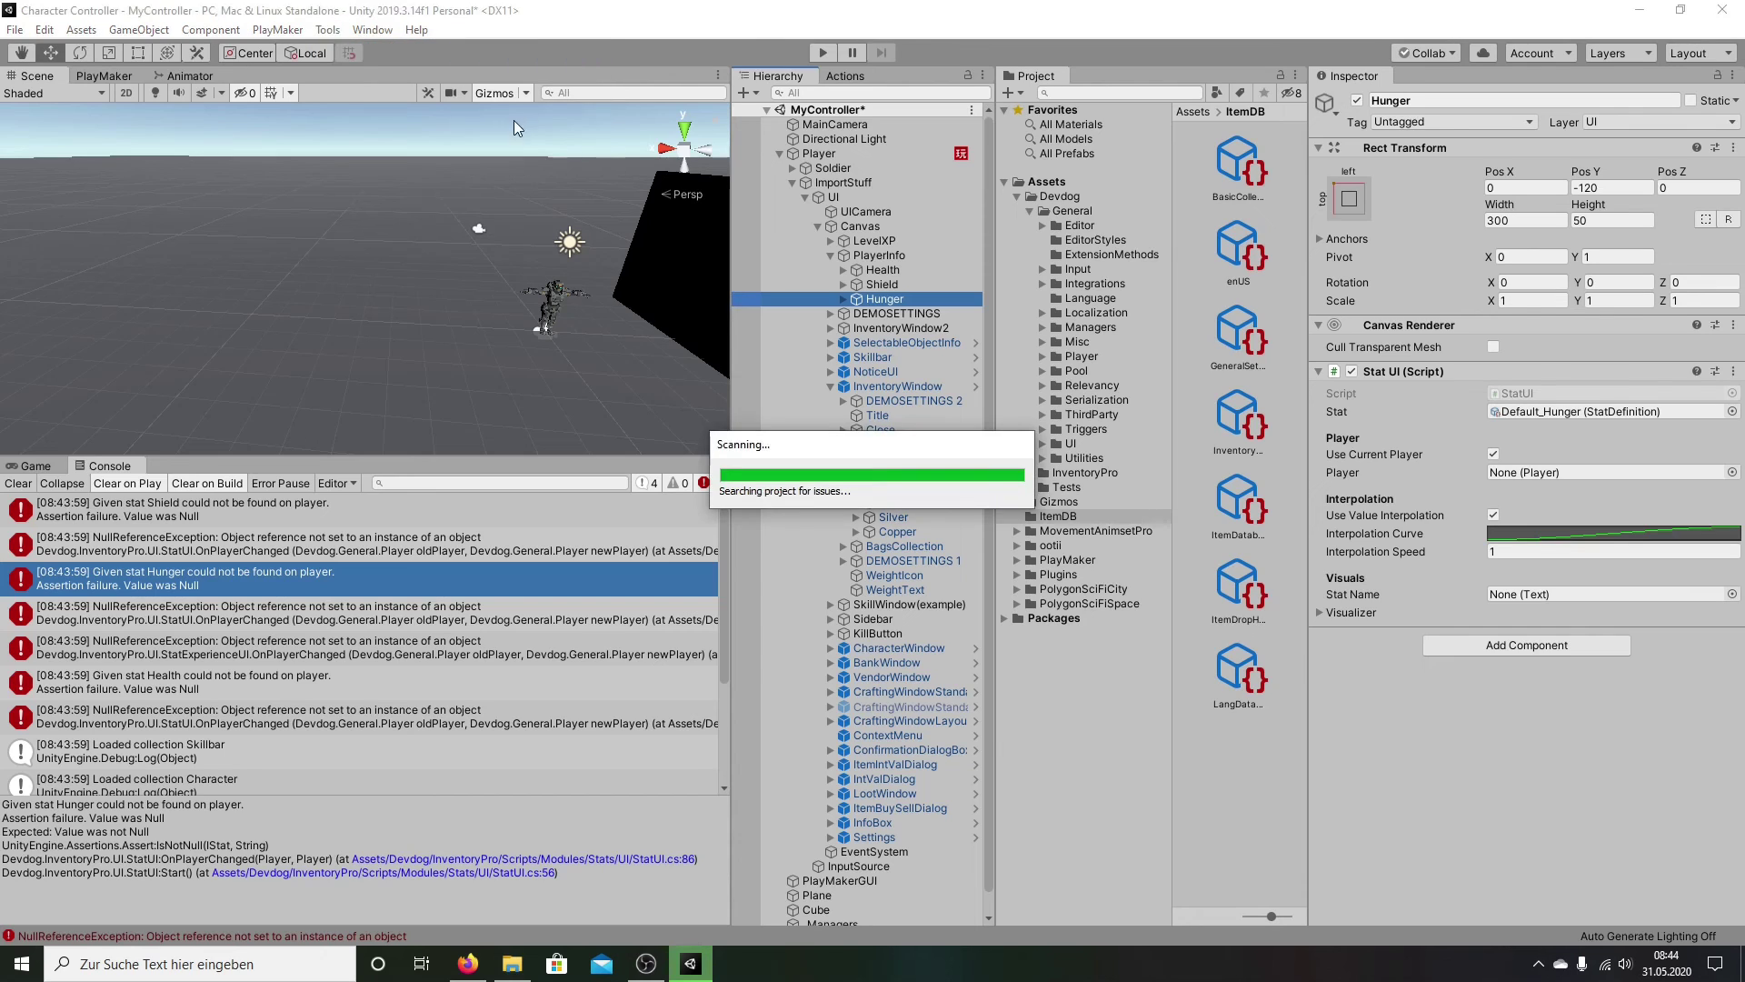
click(221, 627)
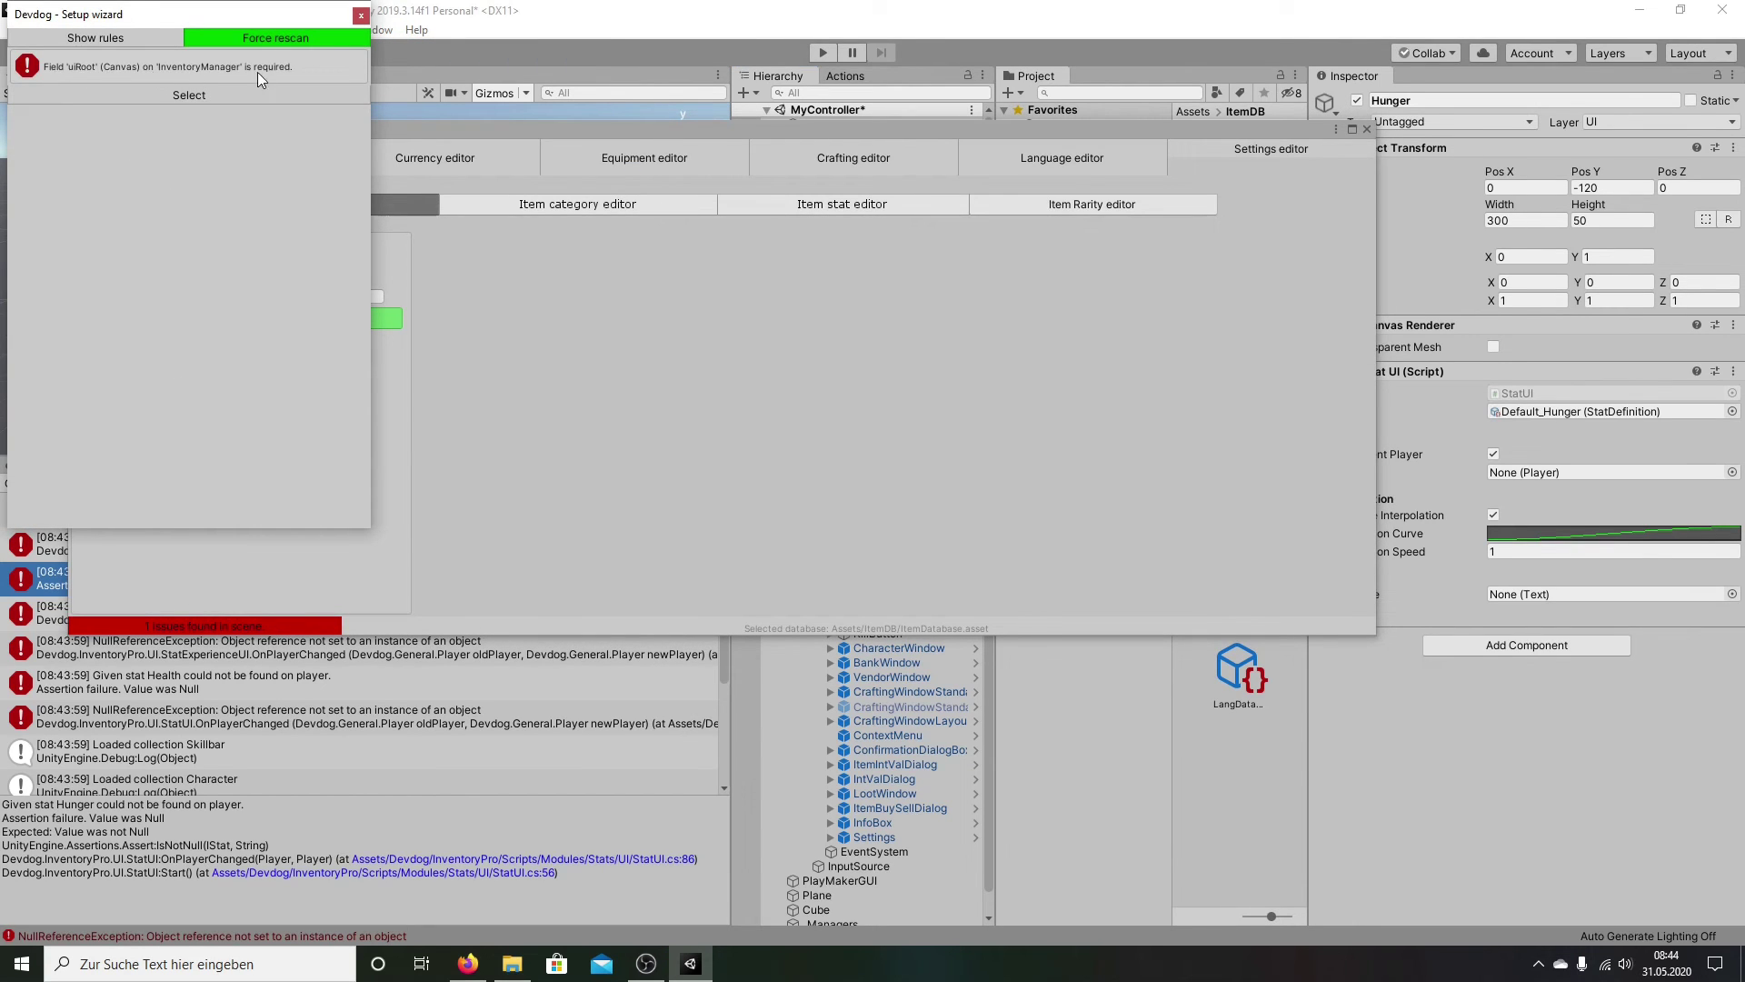
click(361, 16)
Step: Select the _Managers object in the Hierarchy, keeping the manager window out of the way
drag(957, 139, 1060, 436)
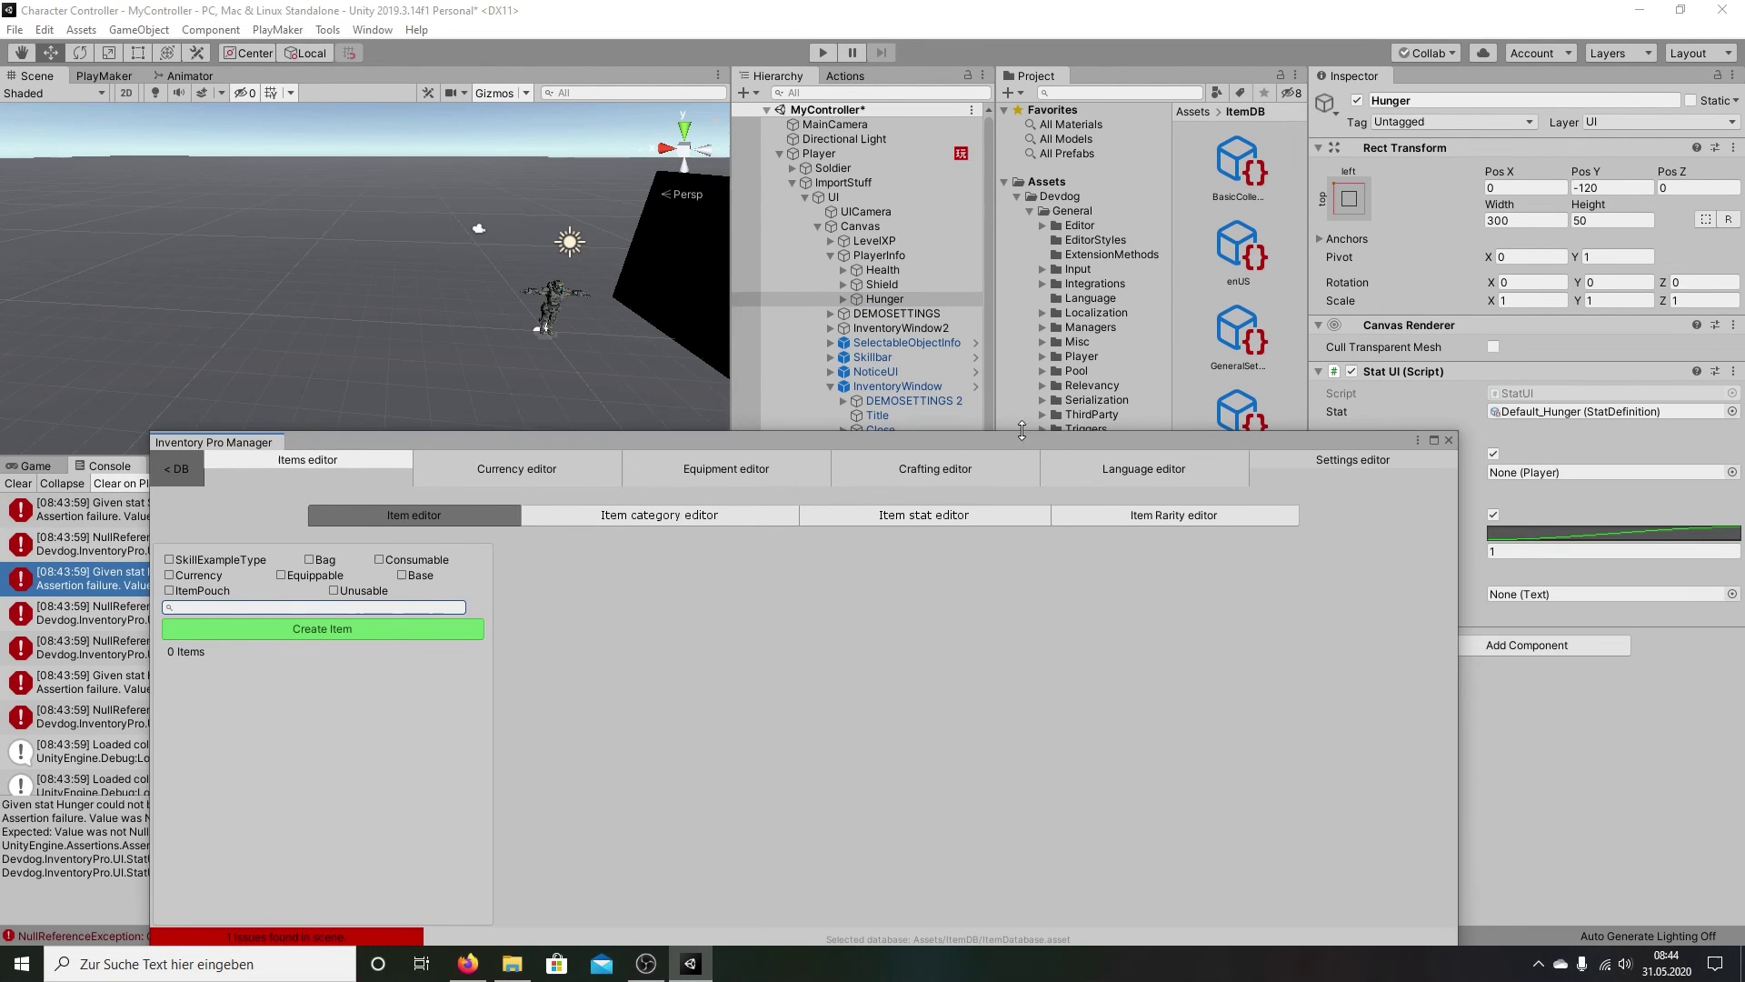
click(791, 184)
click(840, 243)
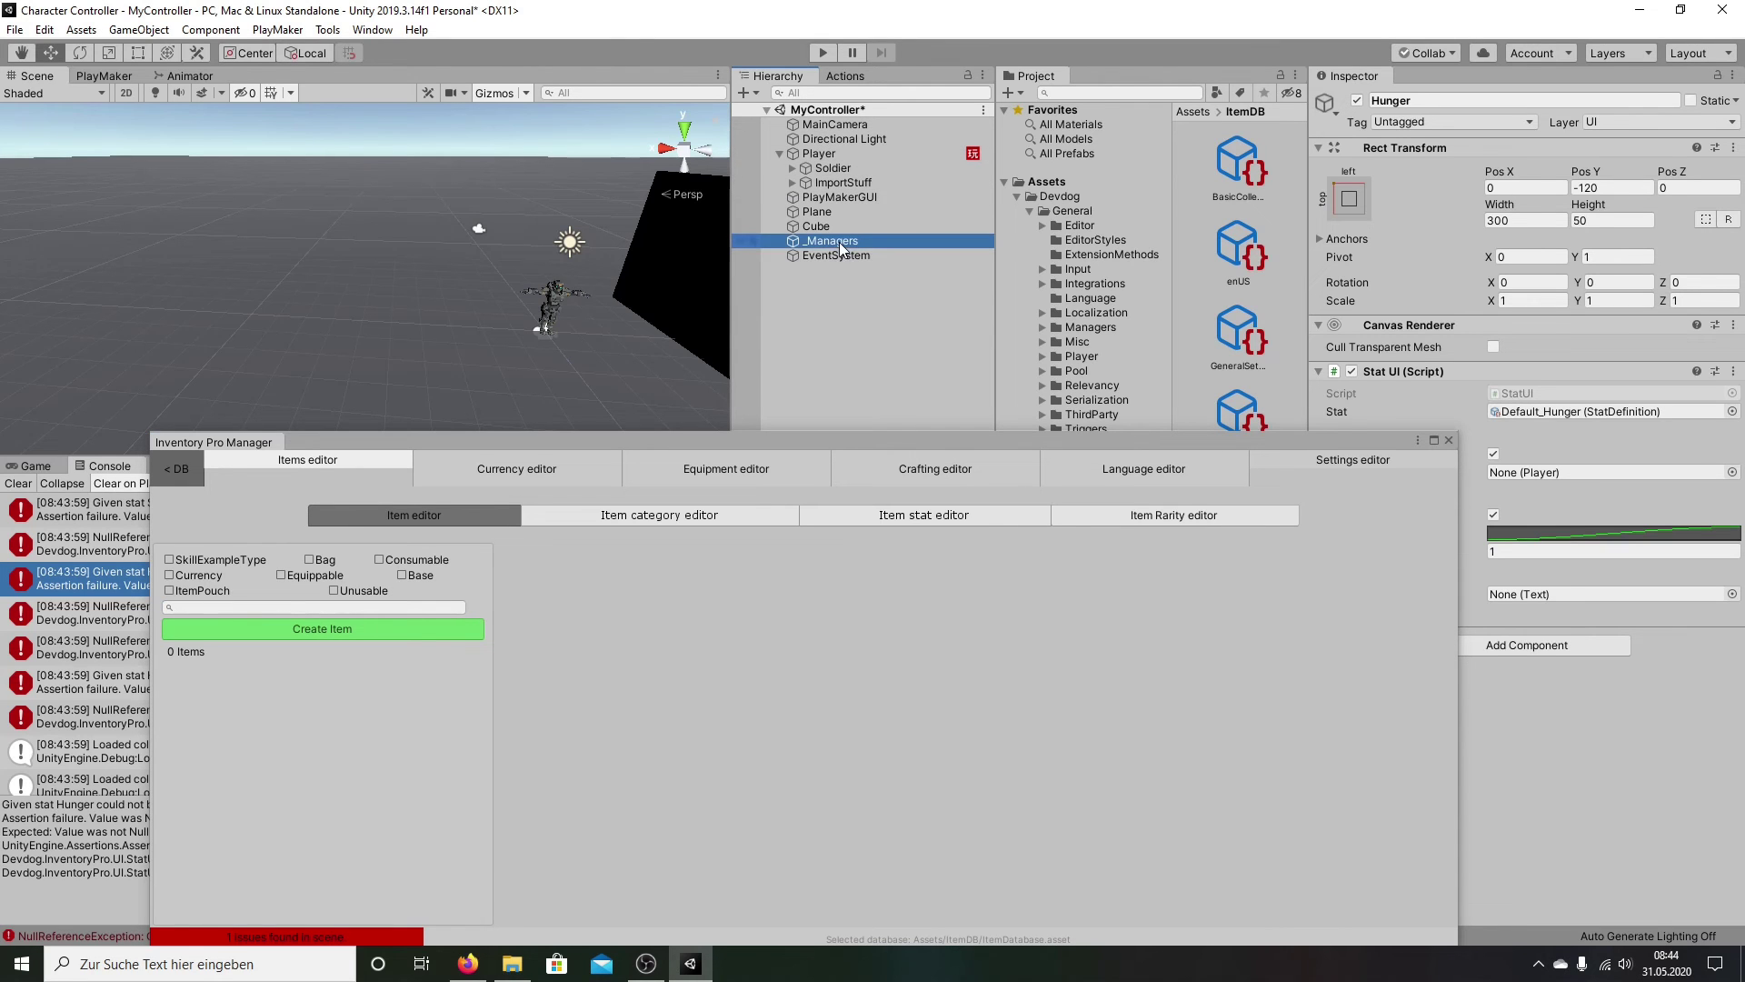
scroll(1543, 634, down, 8)
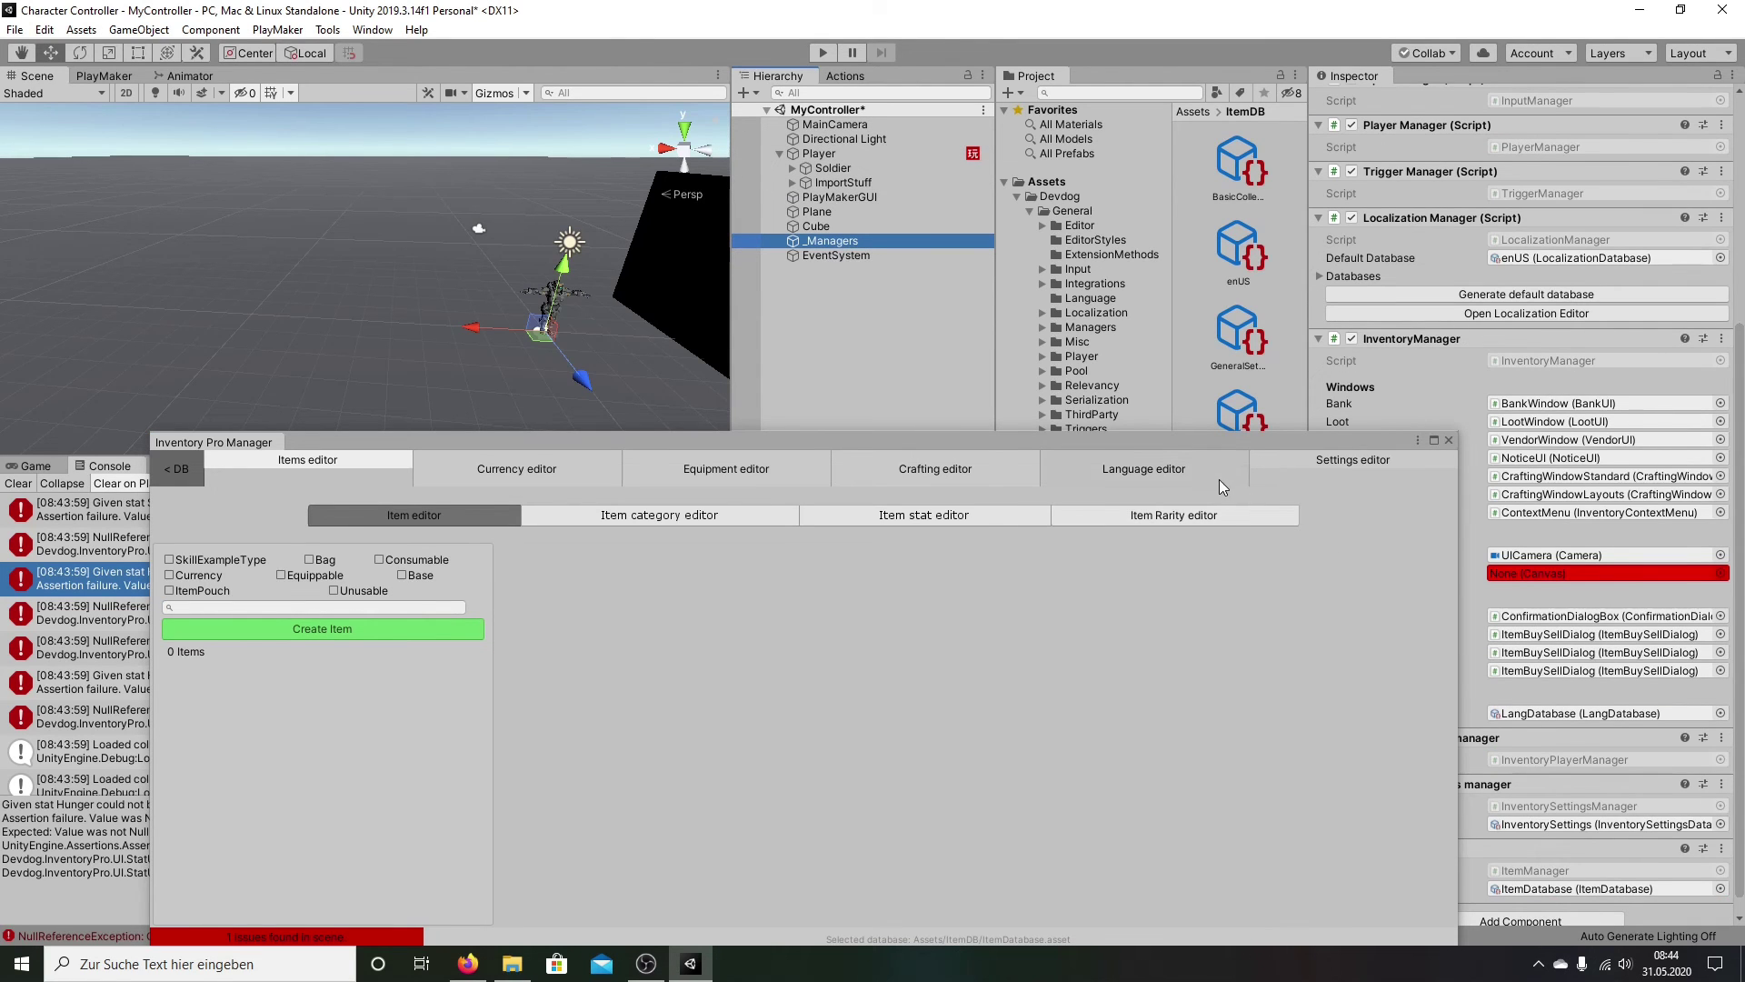
drag(1193, 446, 873, 547)
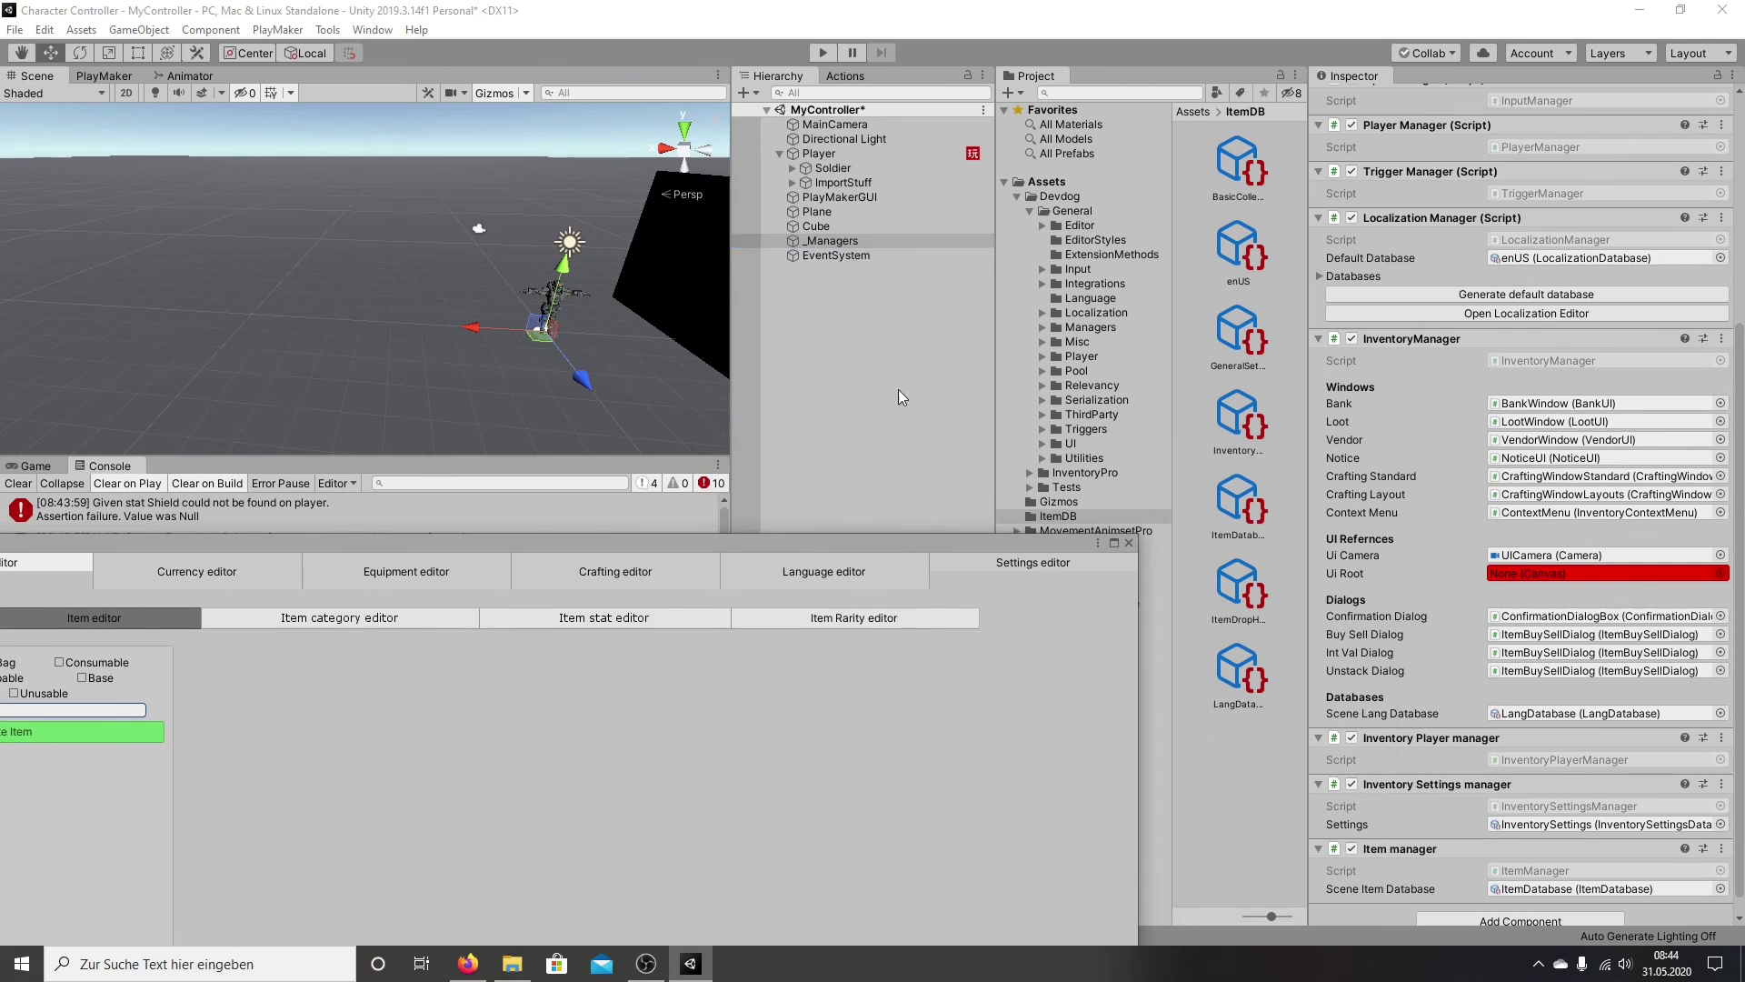
click(794, 183)
Step: Assign Canvas as the InventoryManager's Ui Root through the object picker
drag(846, 198, 1546, 582)
click(1721, 574)
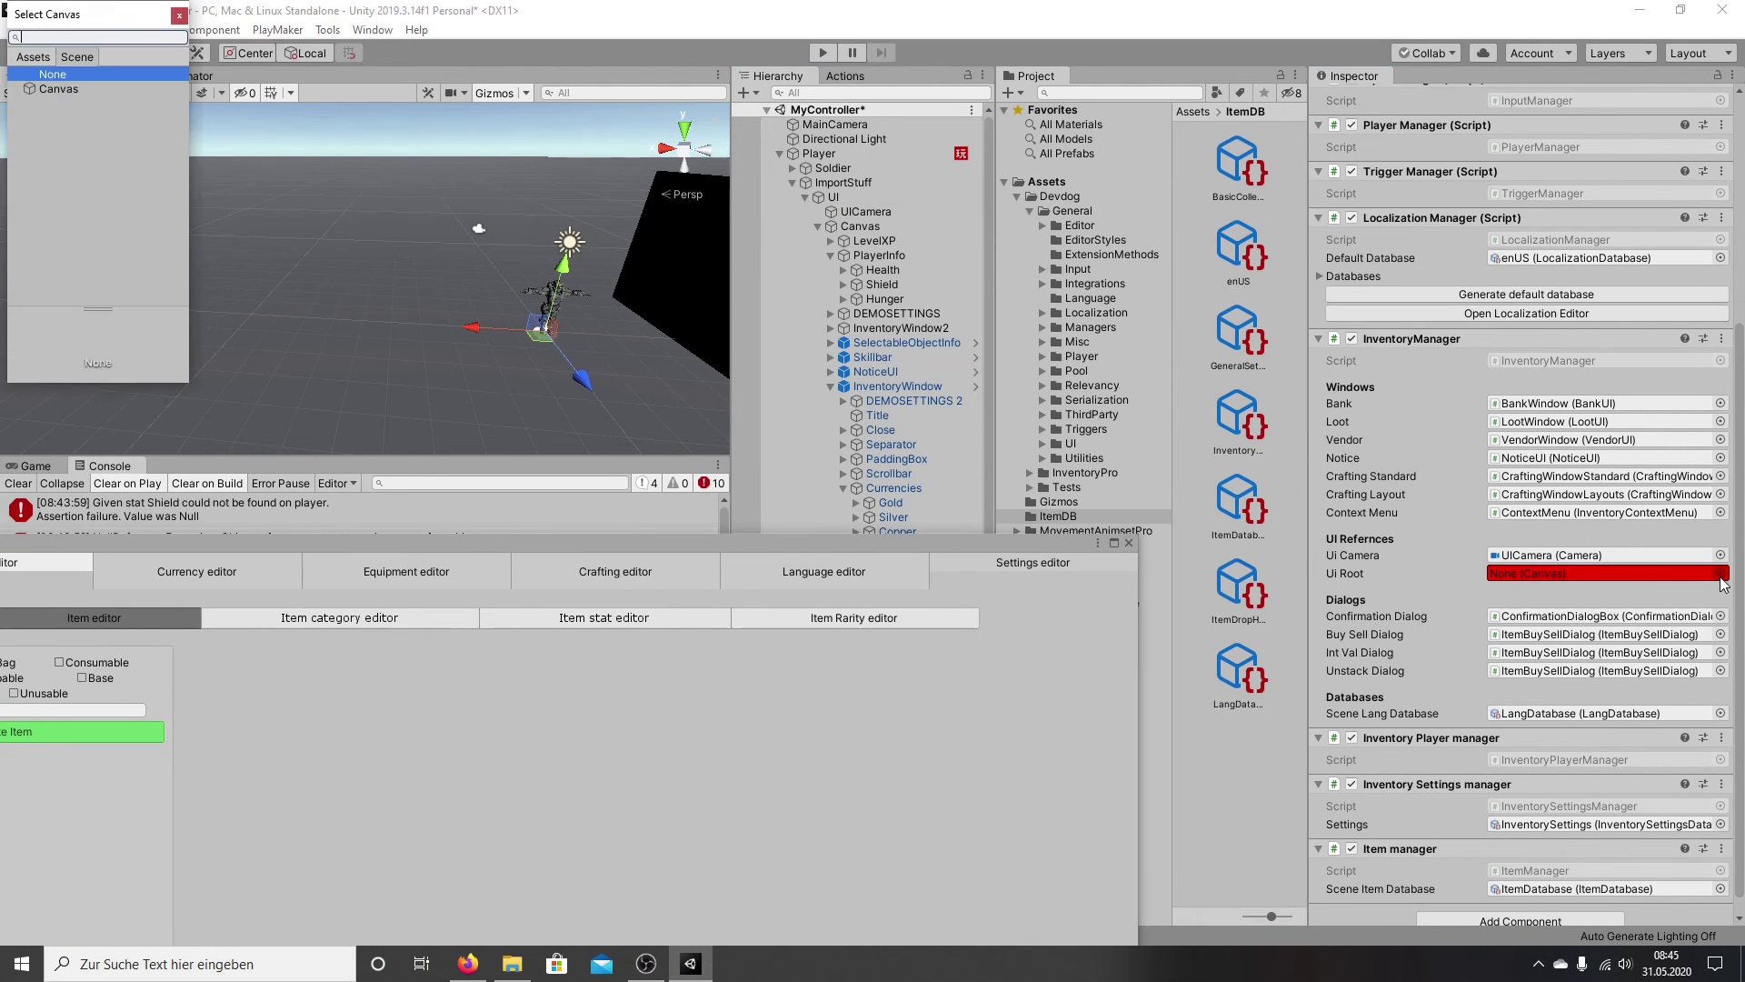
click(47, 74)
double_click(75, 89)
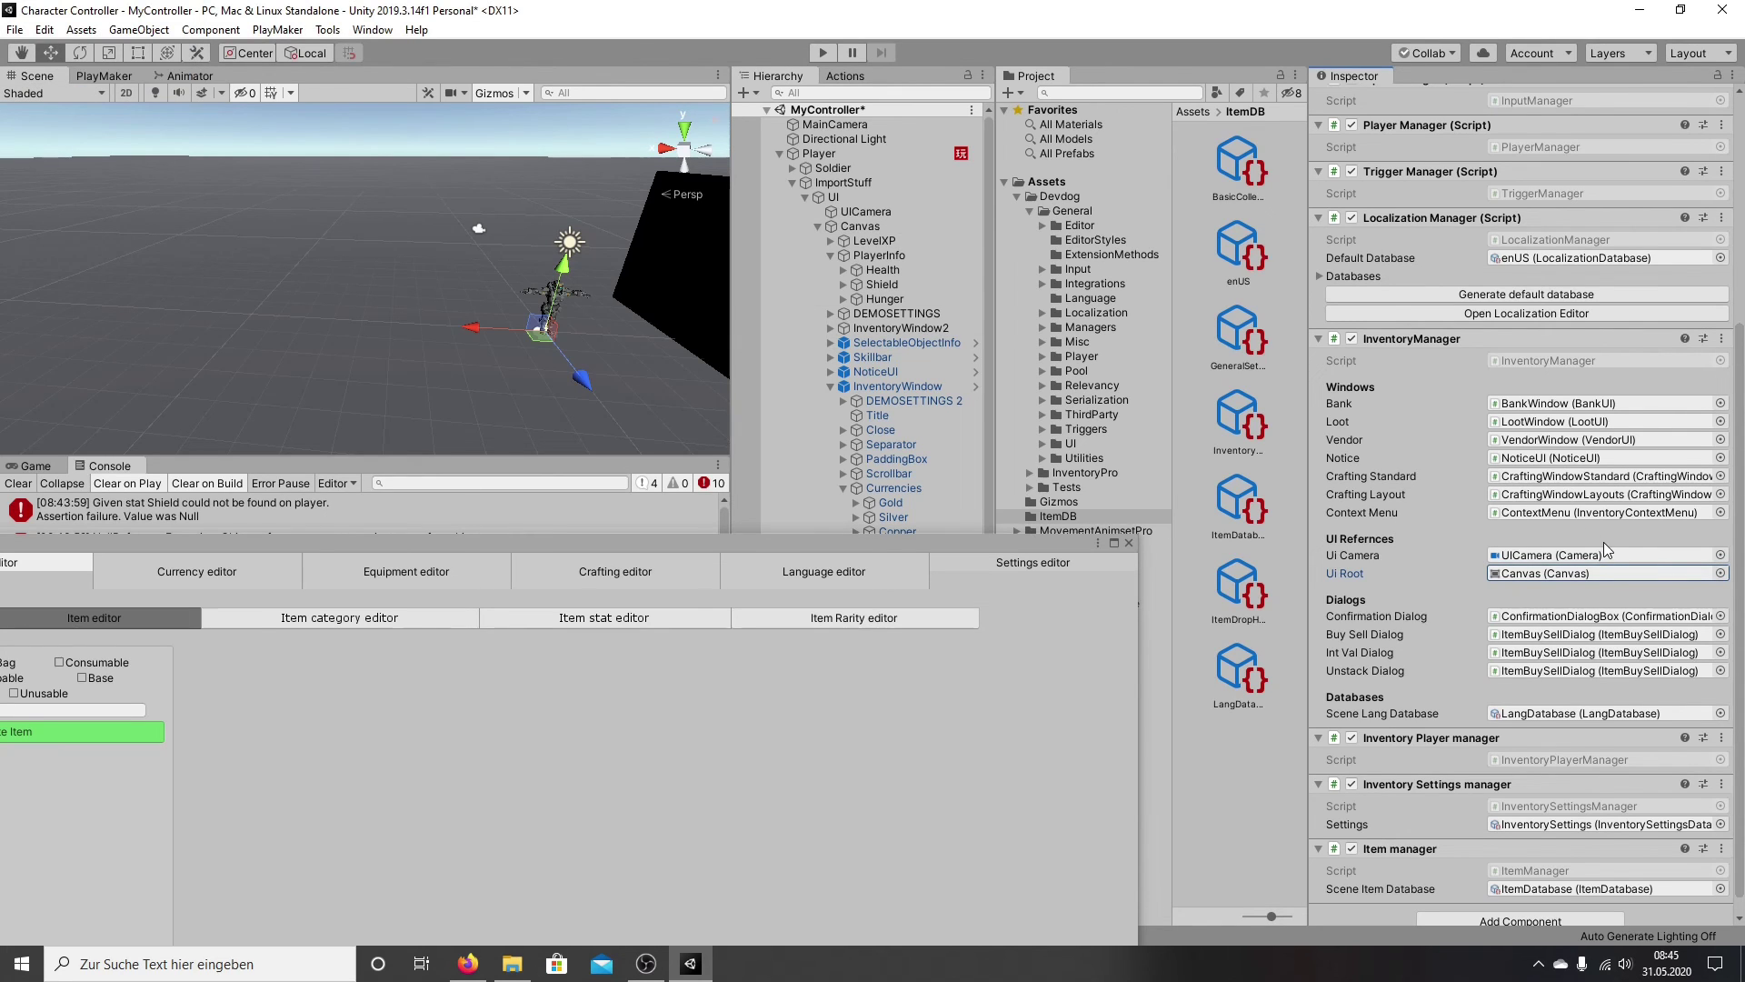
click(1560, 578)
drag(205, 547, 613, 214)
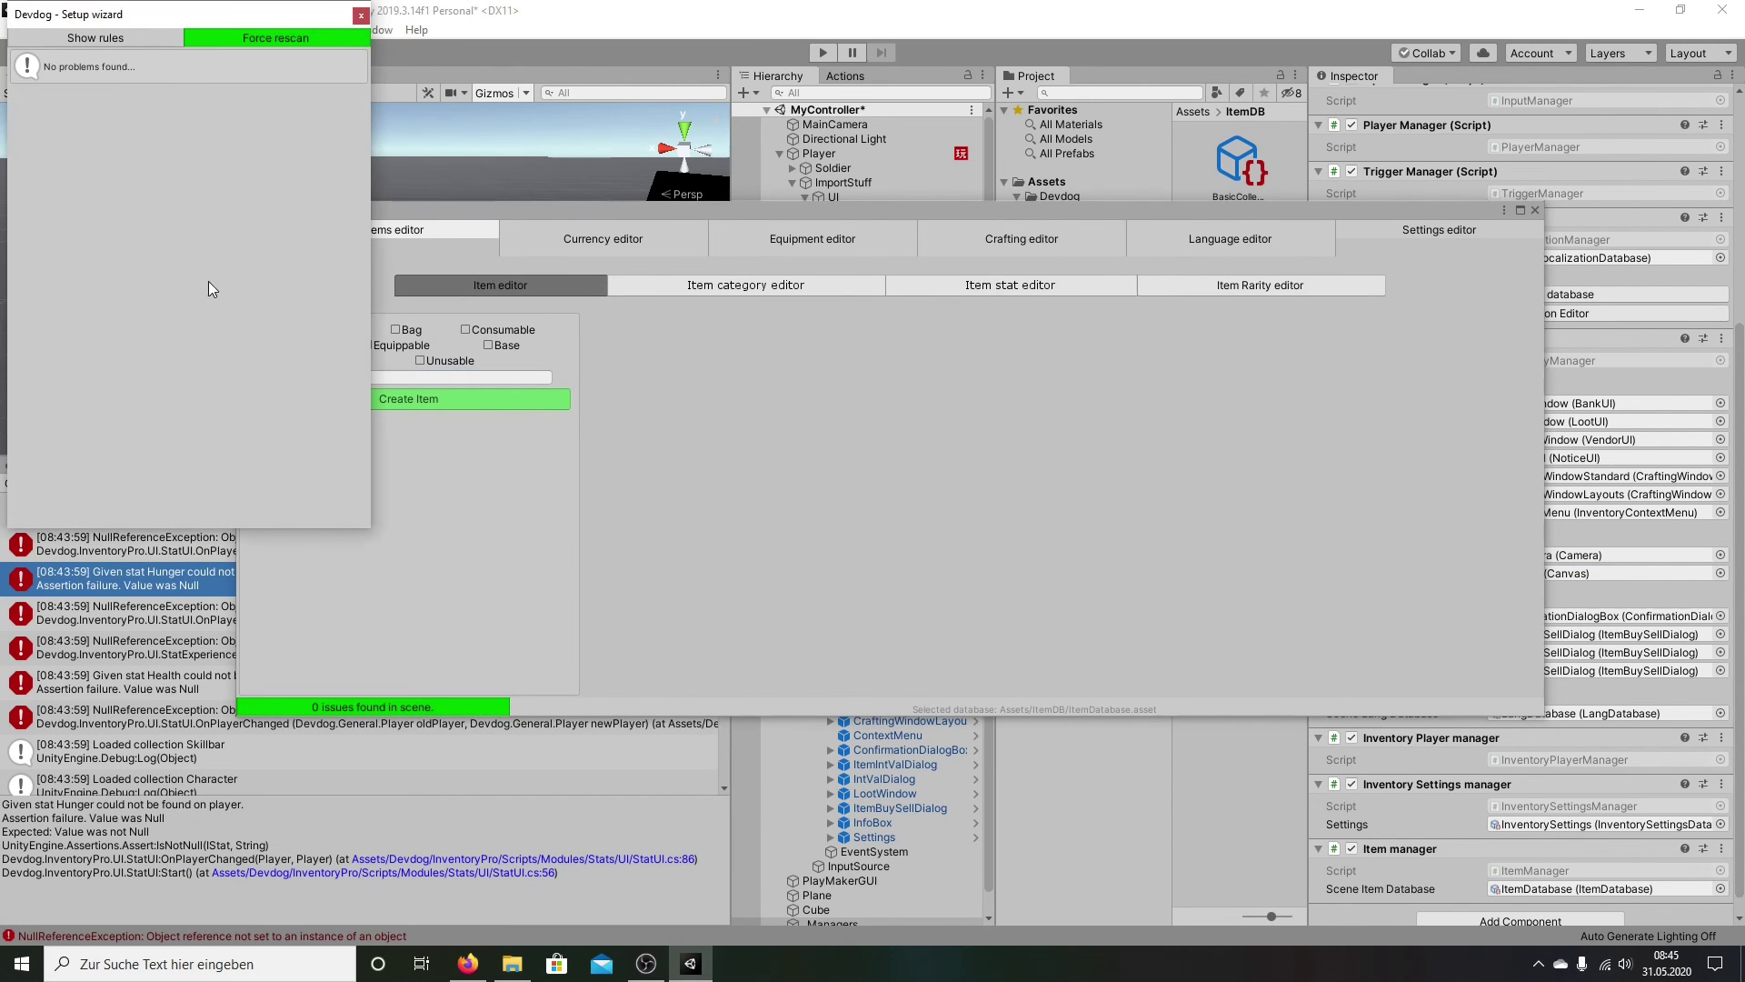
Step: Close the wizard and browse the Item, Category, Stat, Currency, Equipment, Crafting, Language and Settings editors
click(360, 15)
click(701, 287)
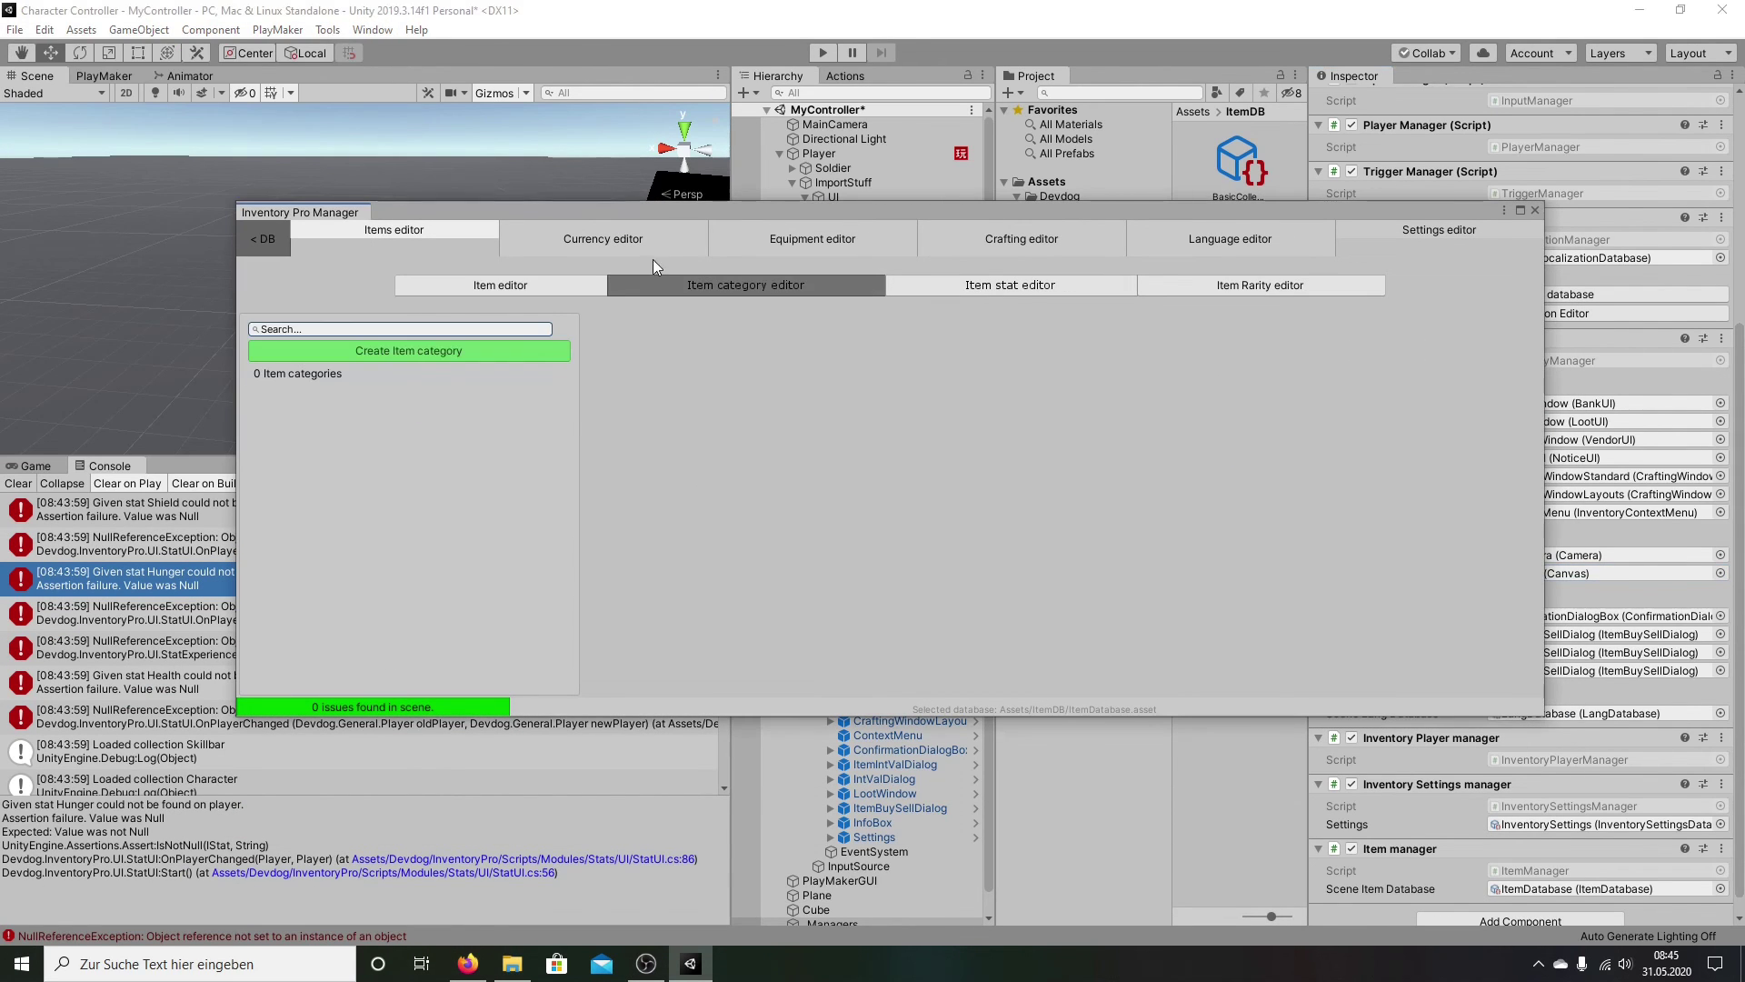
click(536, 287)
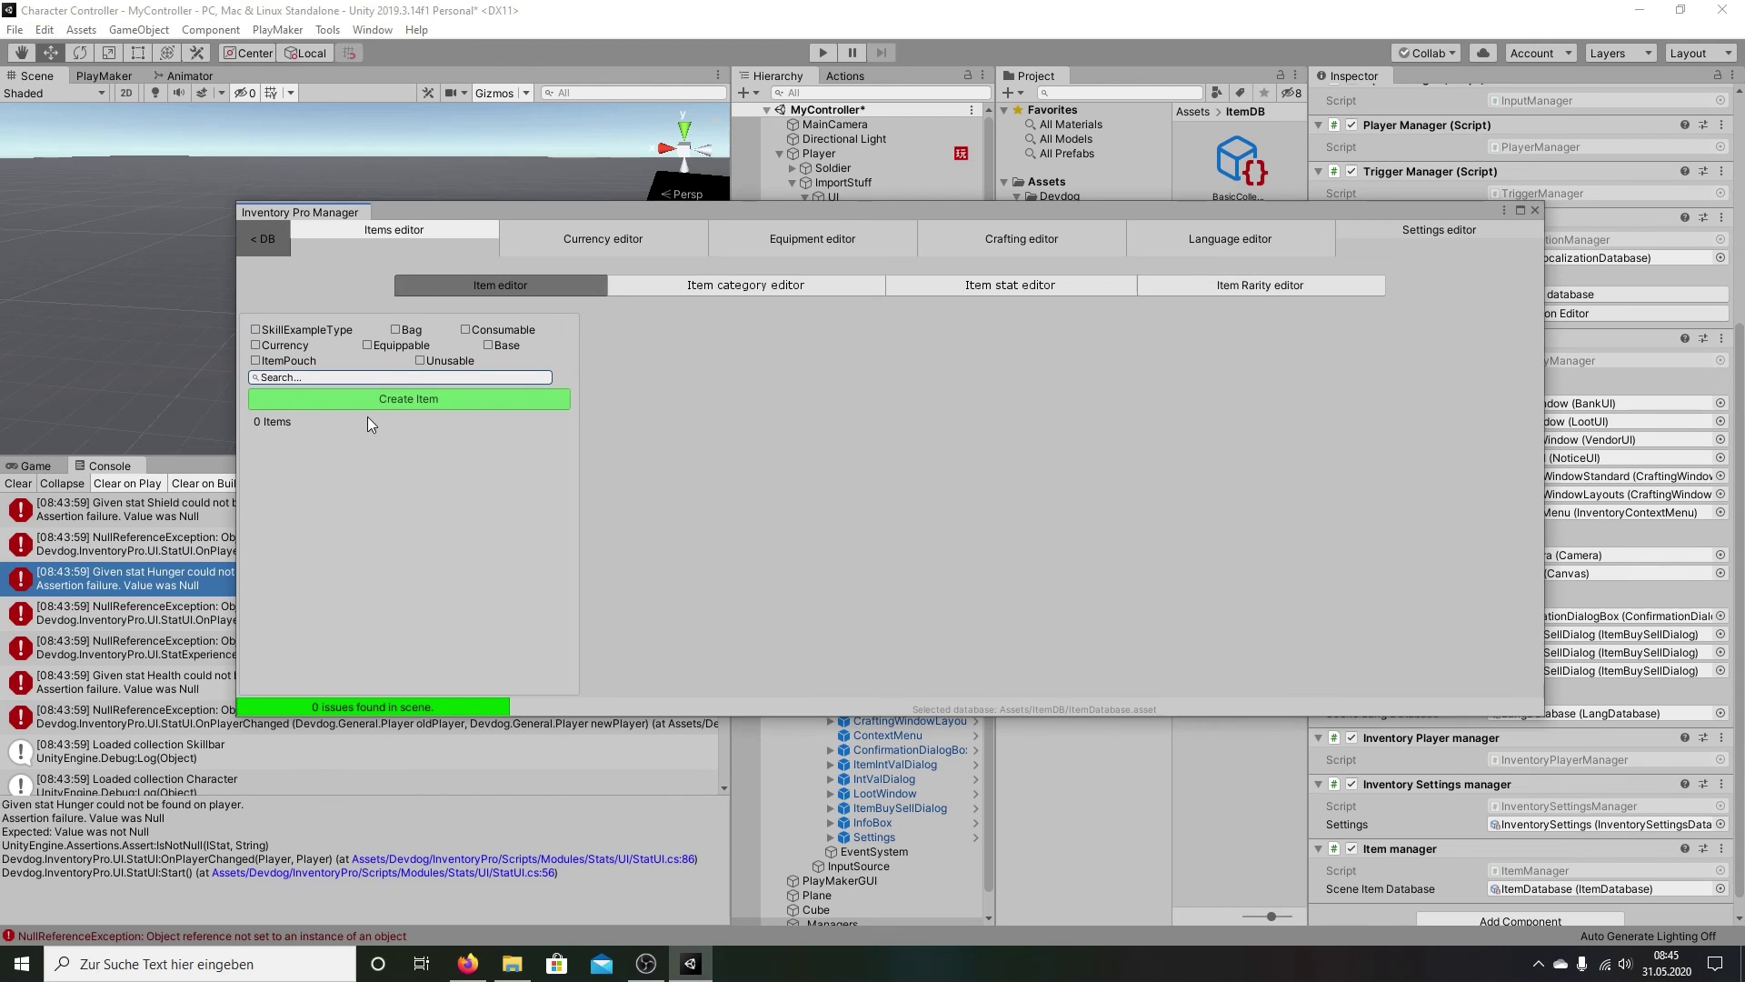
click(725, 291)
click(973, 286)
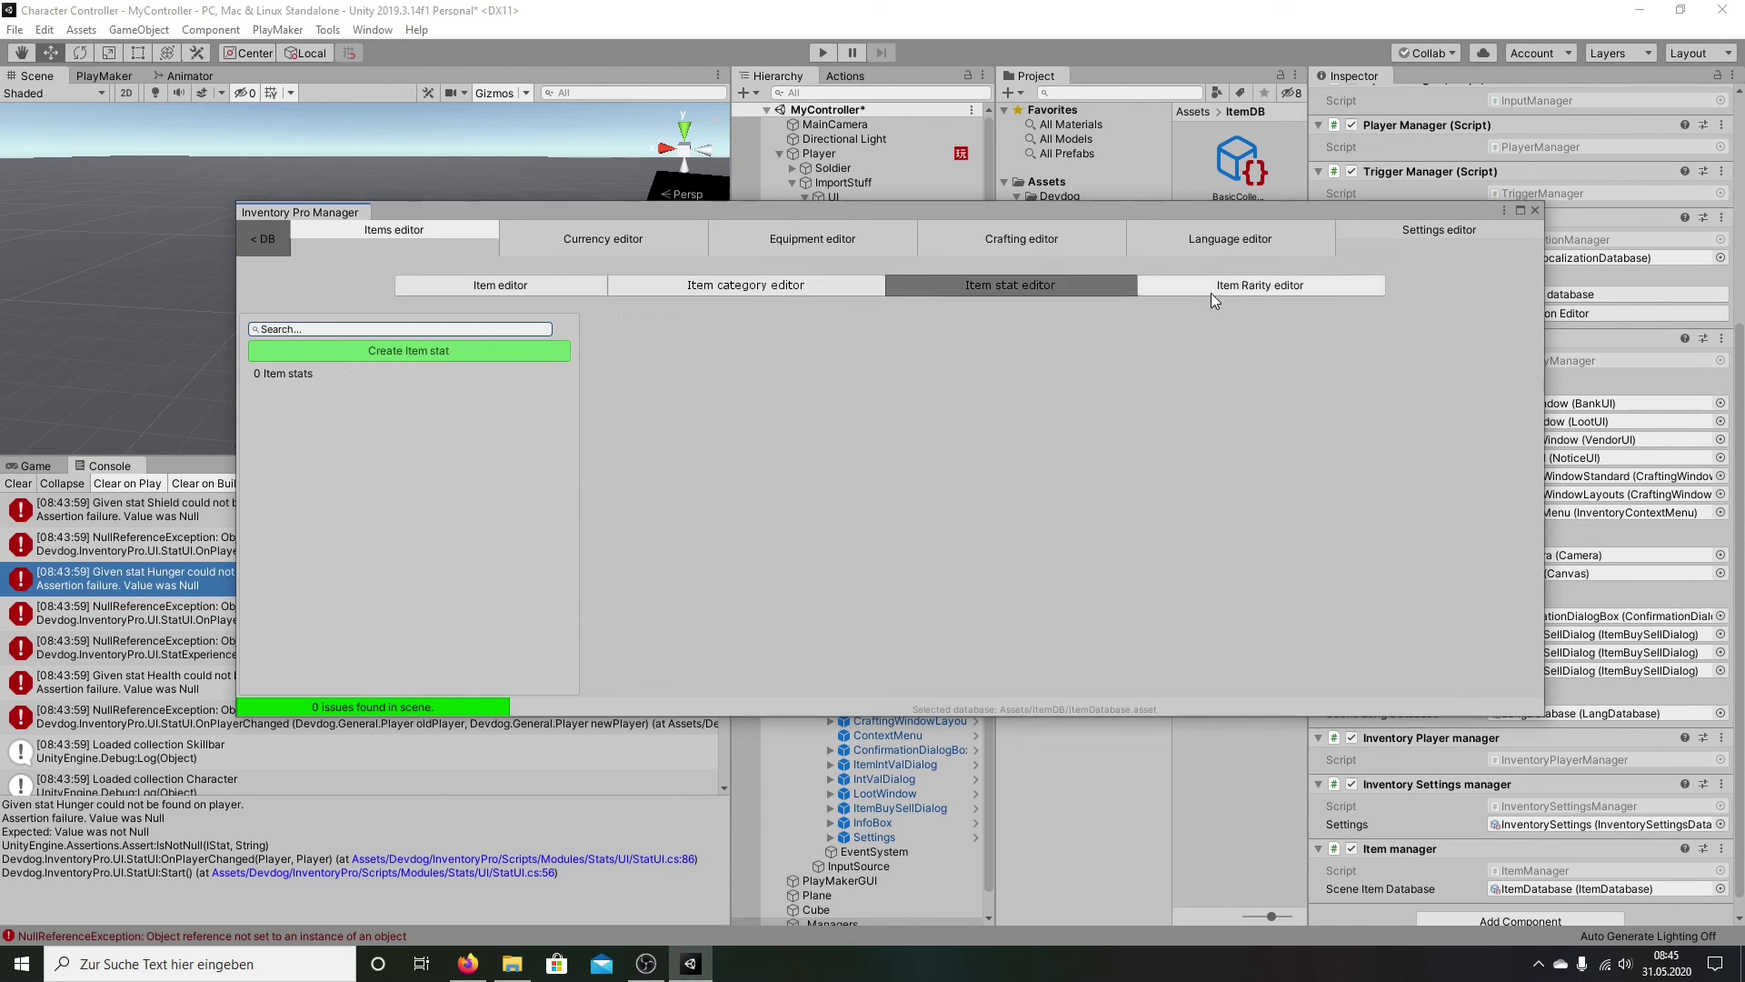
click(627, 244)
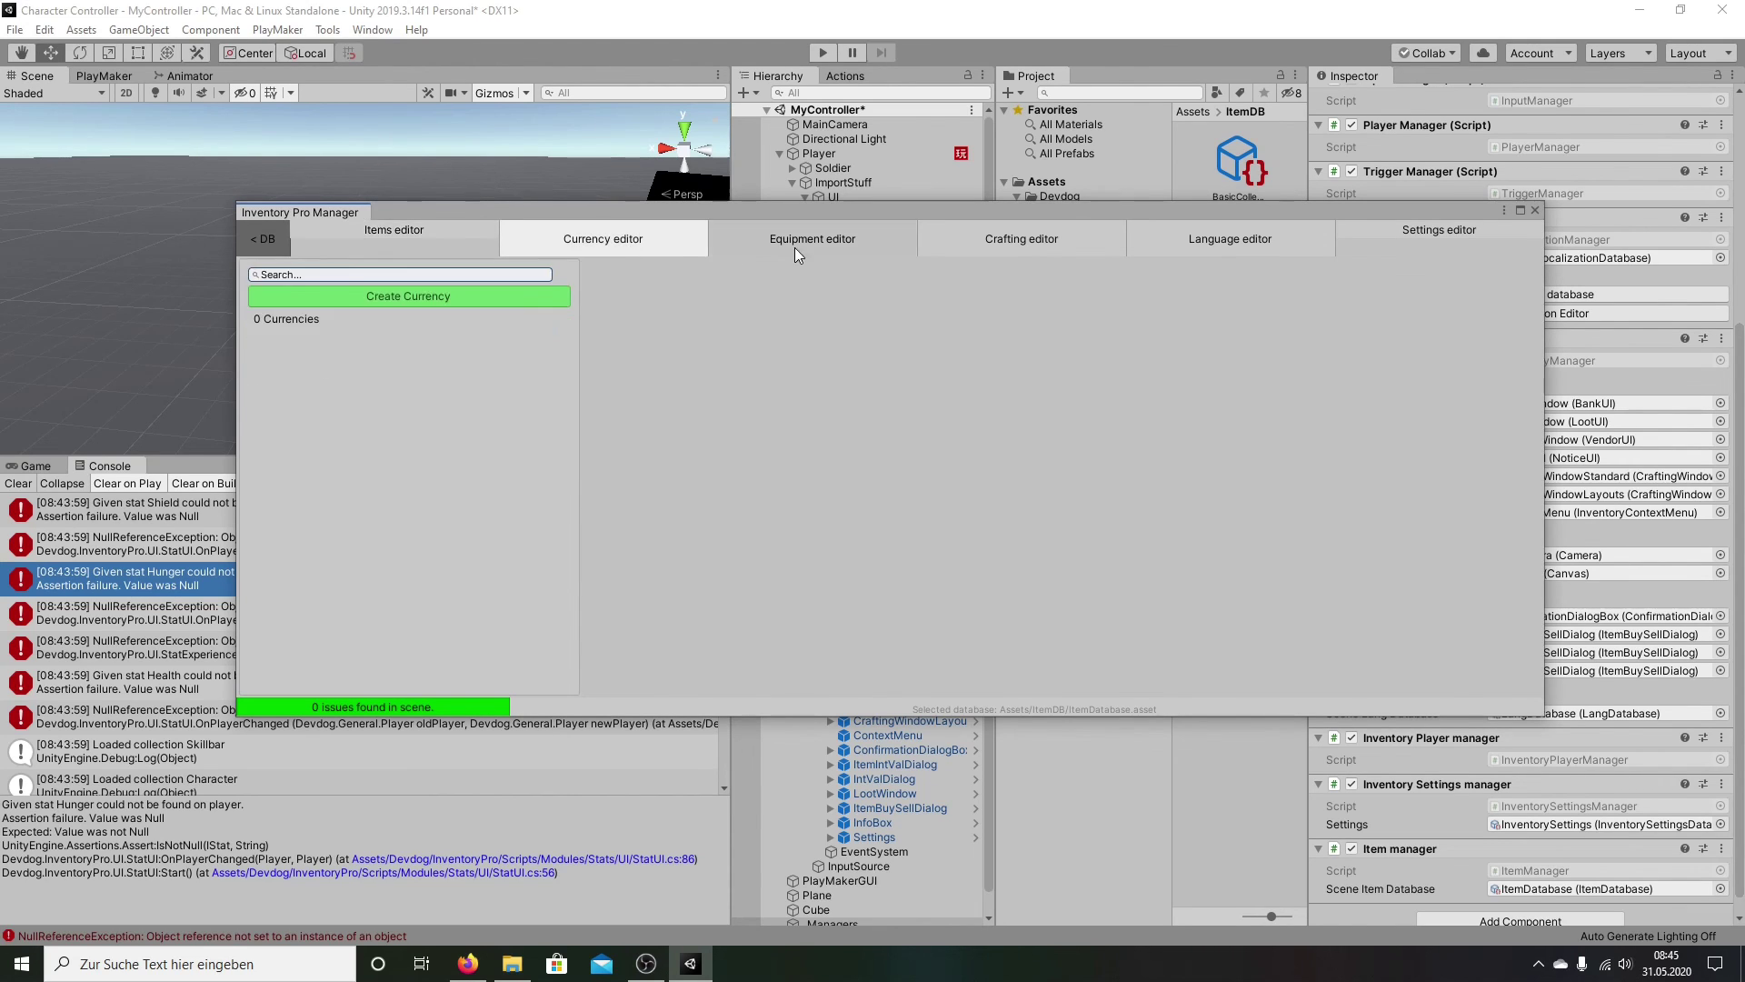
click(809, 251)
click(998, 242)
click(1143, 244)
click(1430, 235)
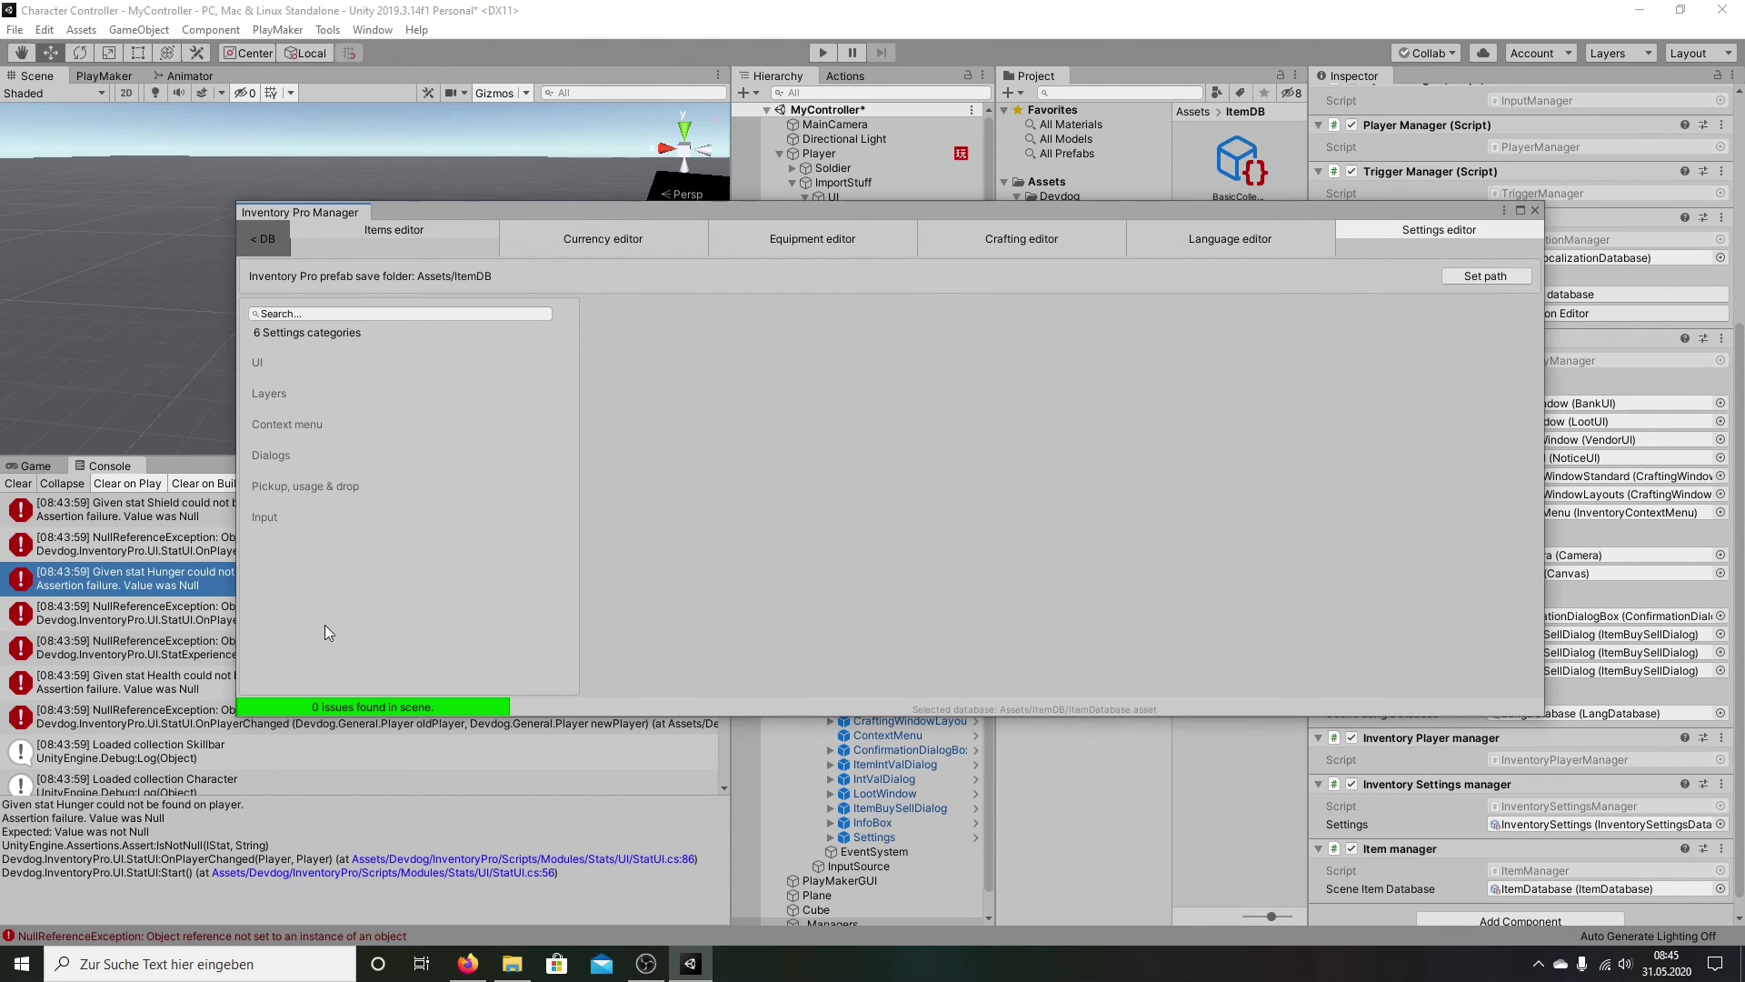
Step: Close the Inventory Pro Manager window and clear the Console log
click(1534, 210)
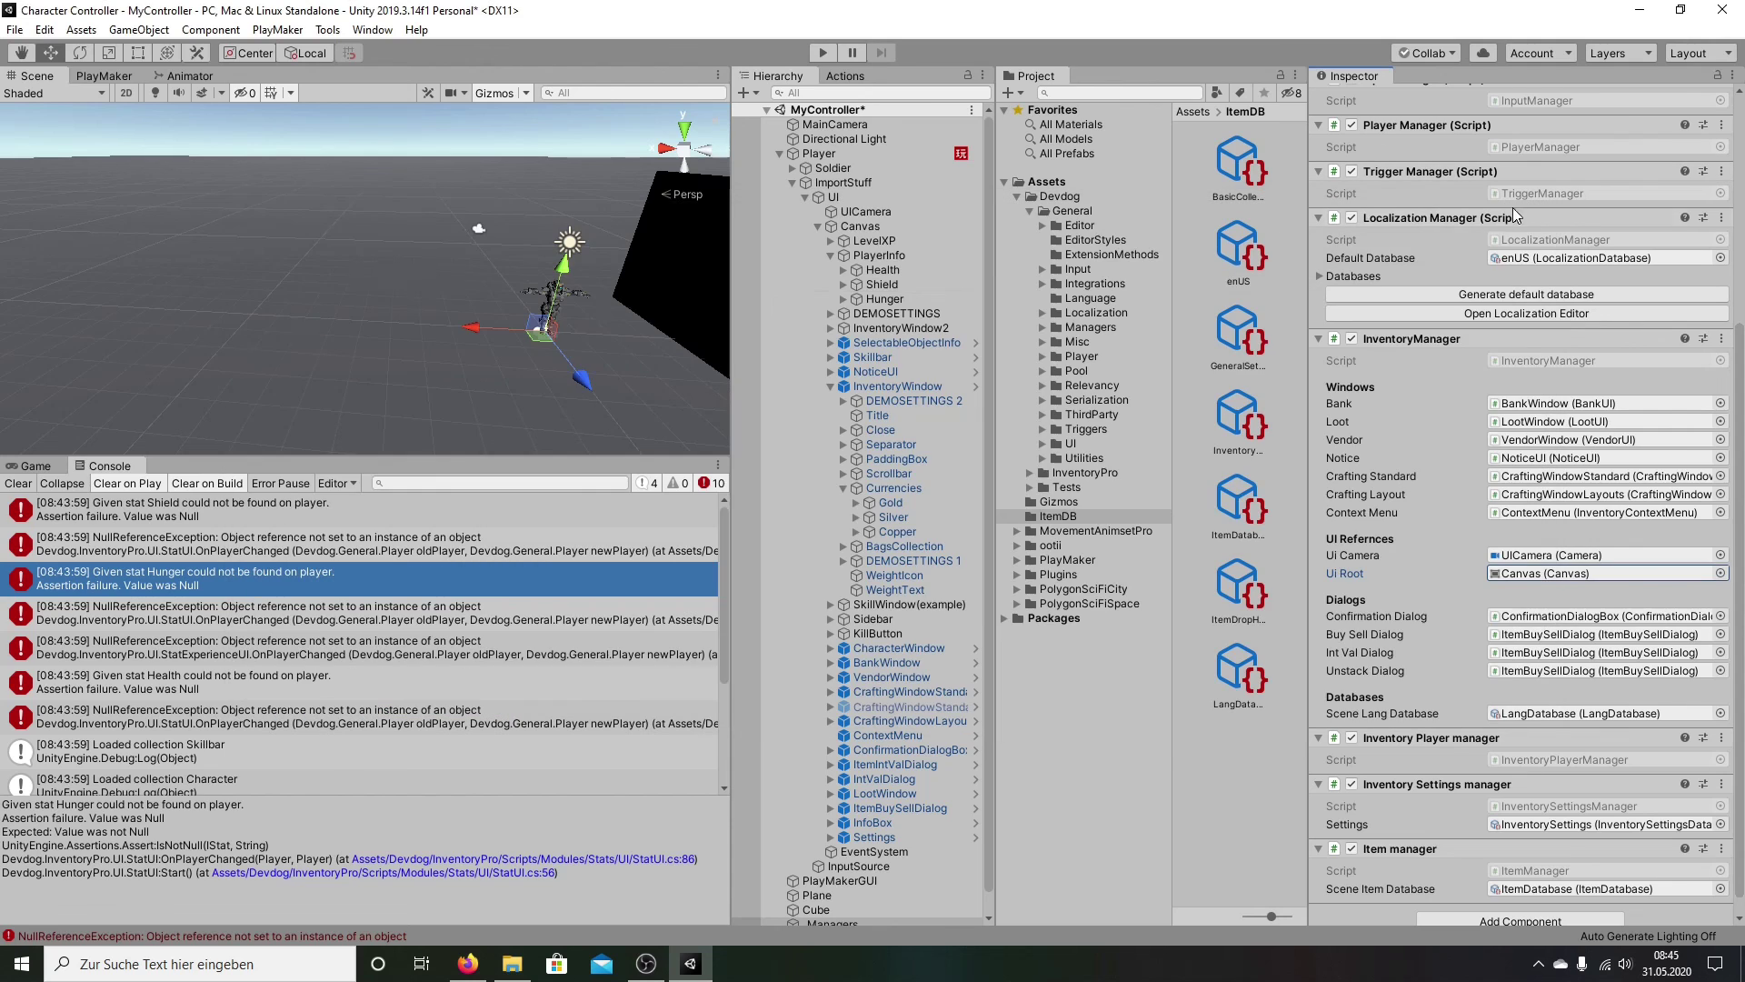
click(17, 483)
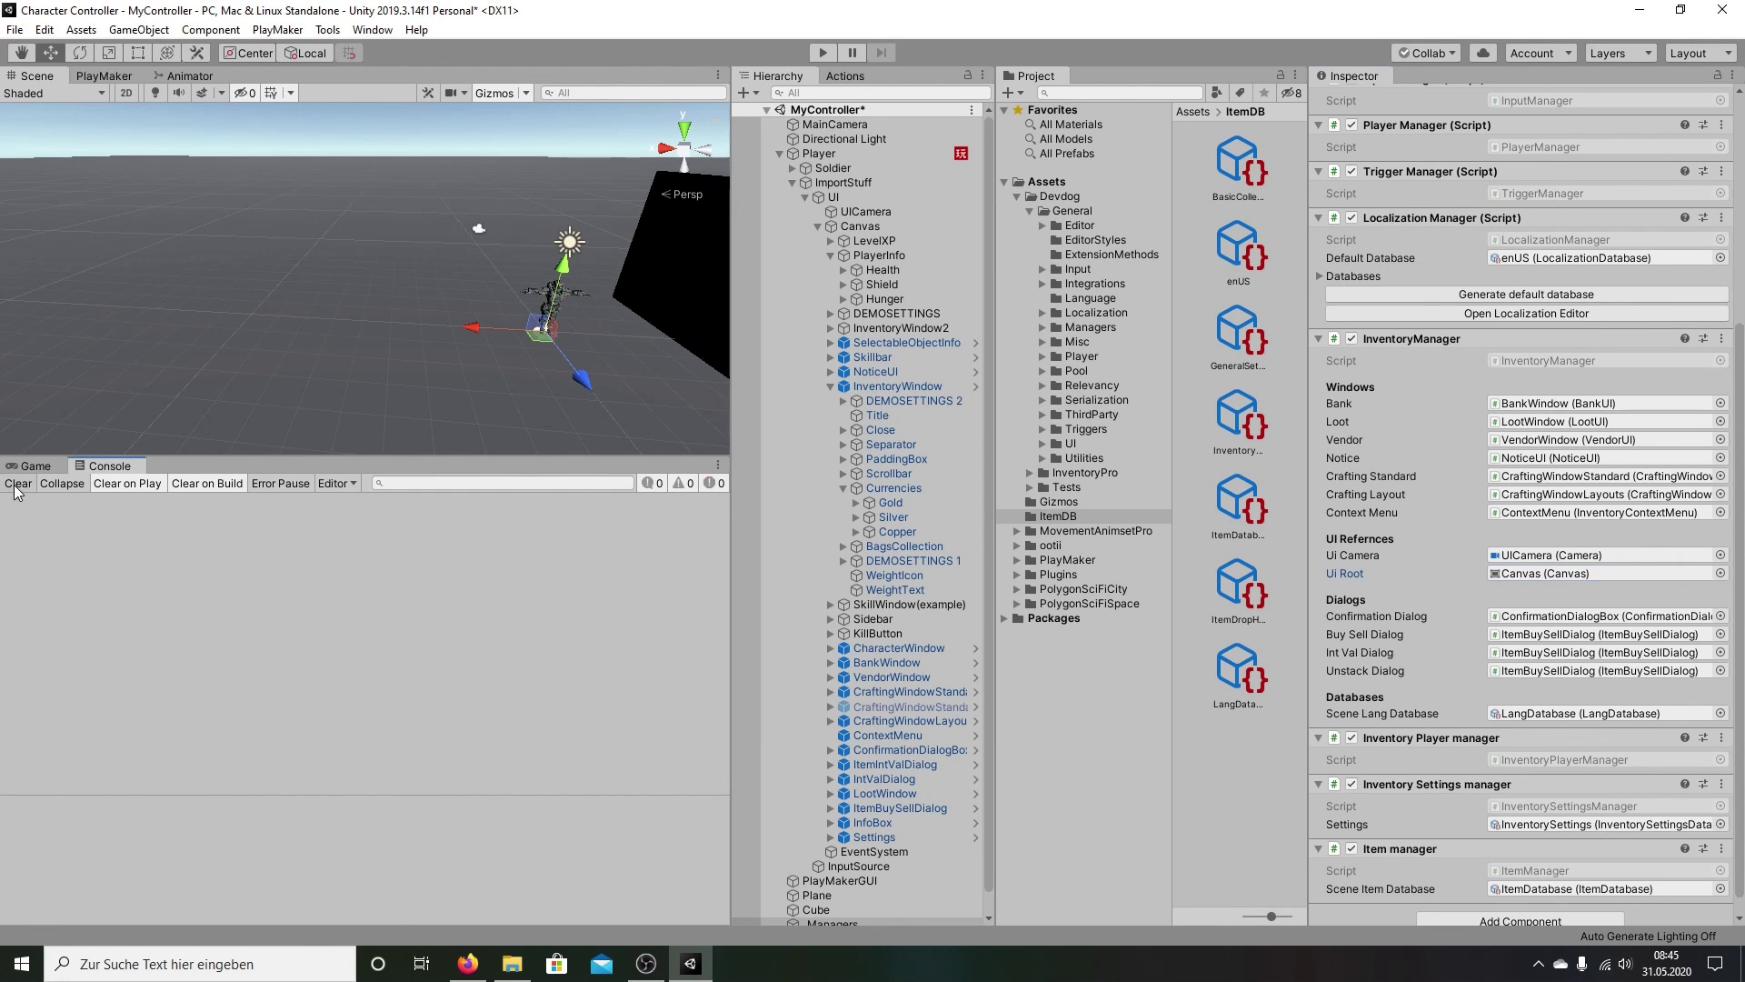